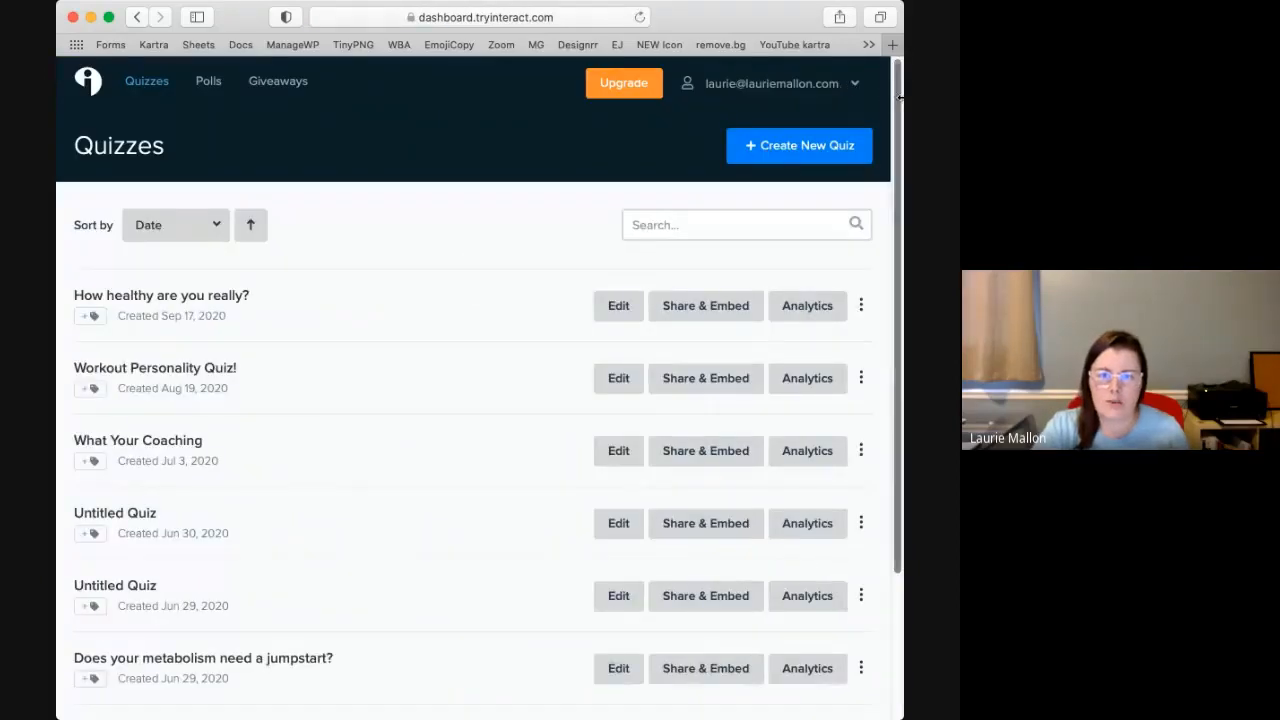
# Step: Start creating a new quiz based on a quiz template
pyautogui.moveTo(903, 90); pyautogui.dragTo(958, 100)
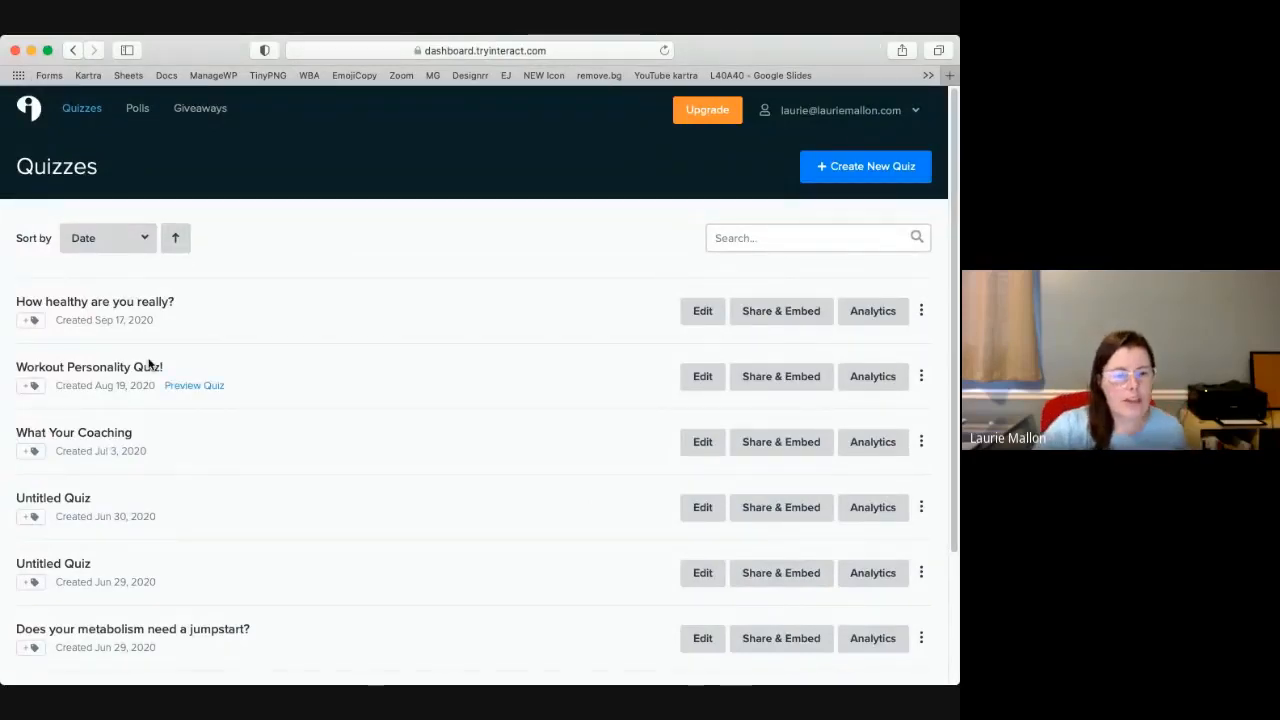
pyautogui.click(856, 169)
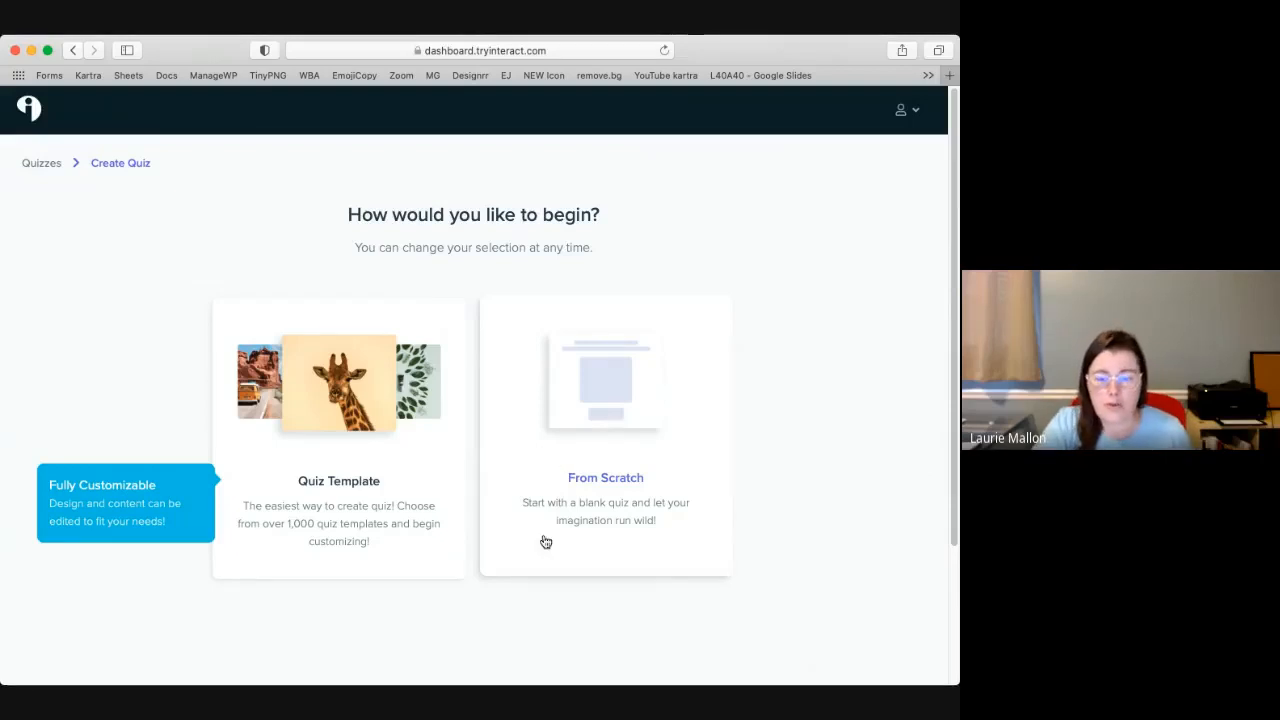
pyautogui.click(364, 443)
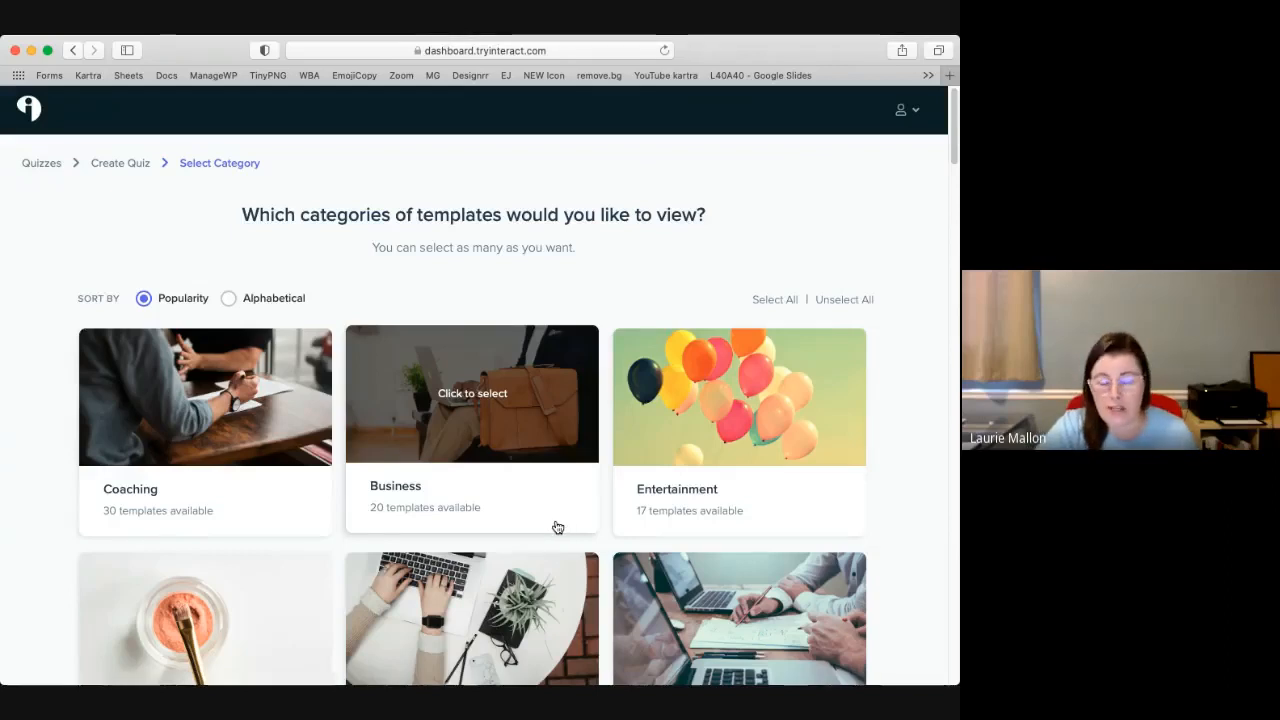
# Step: Choose the Health & Fitness template category and proceed to template selection
pyautogui.scroll(-3, 575, 531)
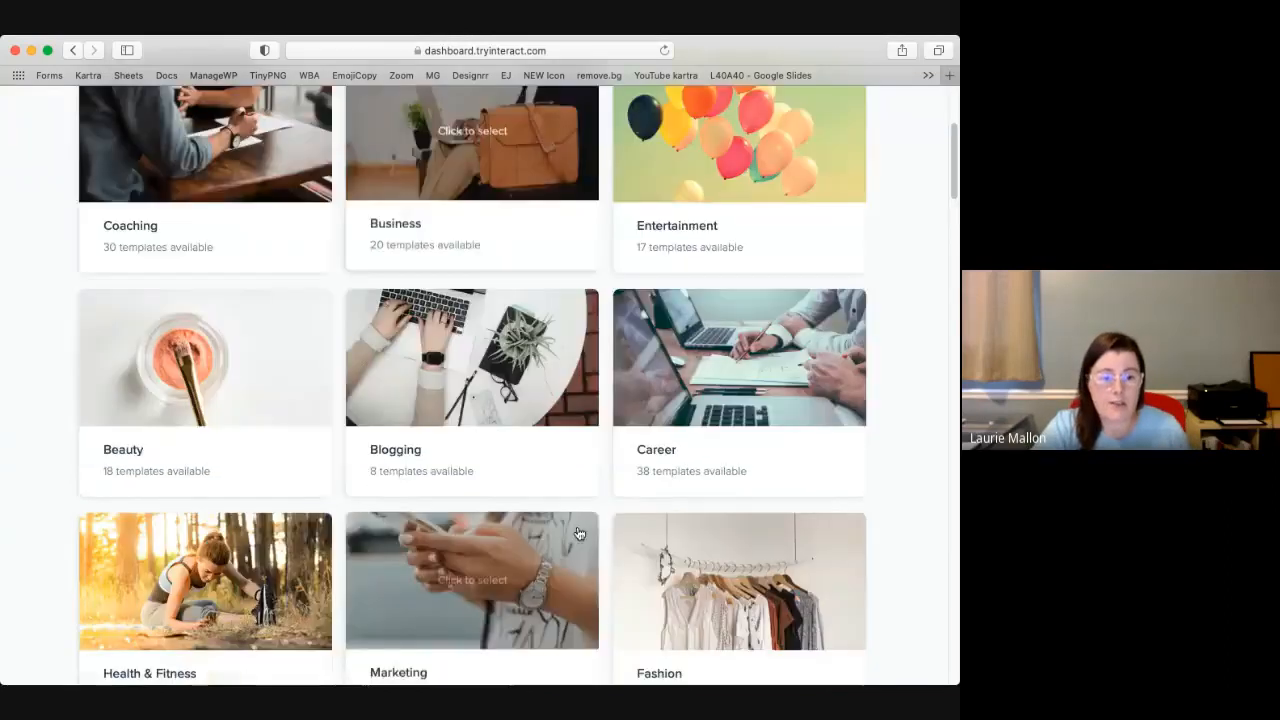
pyautogui.scroll(-2, 493, 587)
pyautogui.scroll(-3, 358, 590)
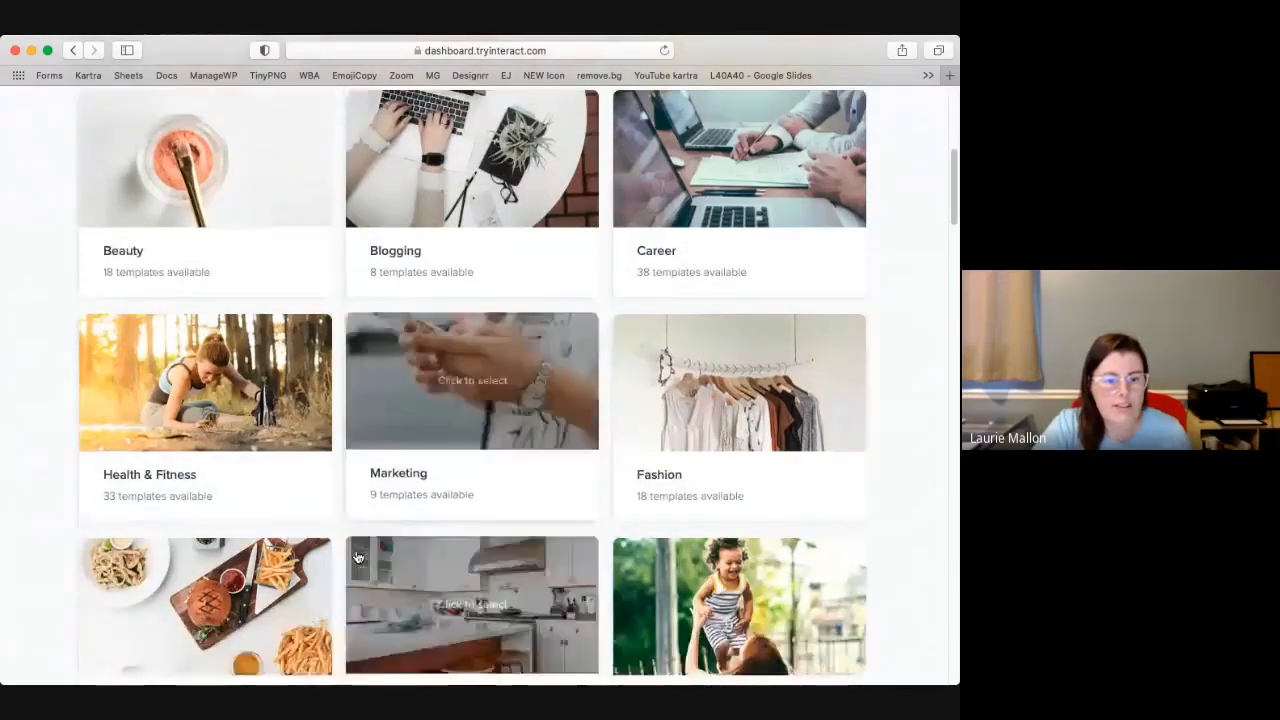
pyautogui.click(147, 346)
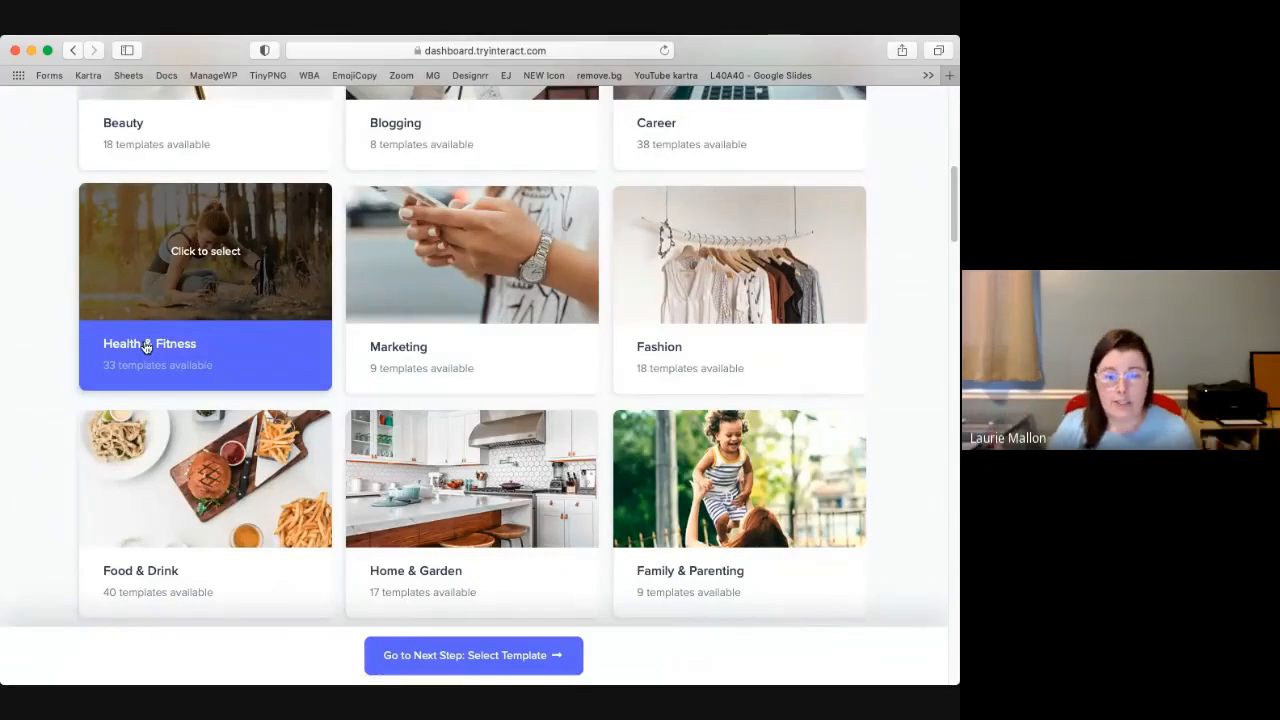
pyautogui.click(215, 240)
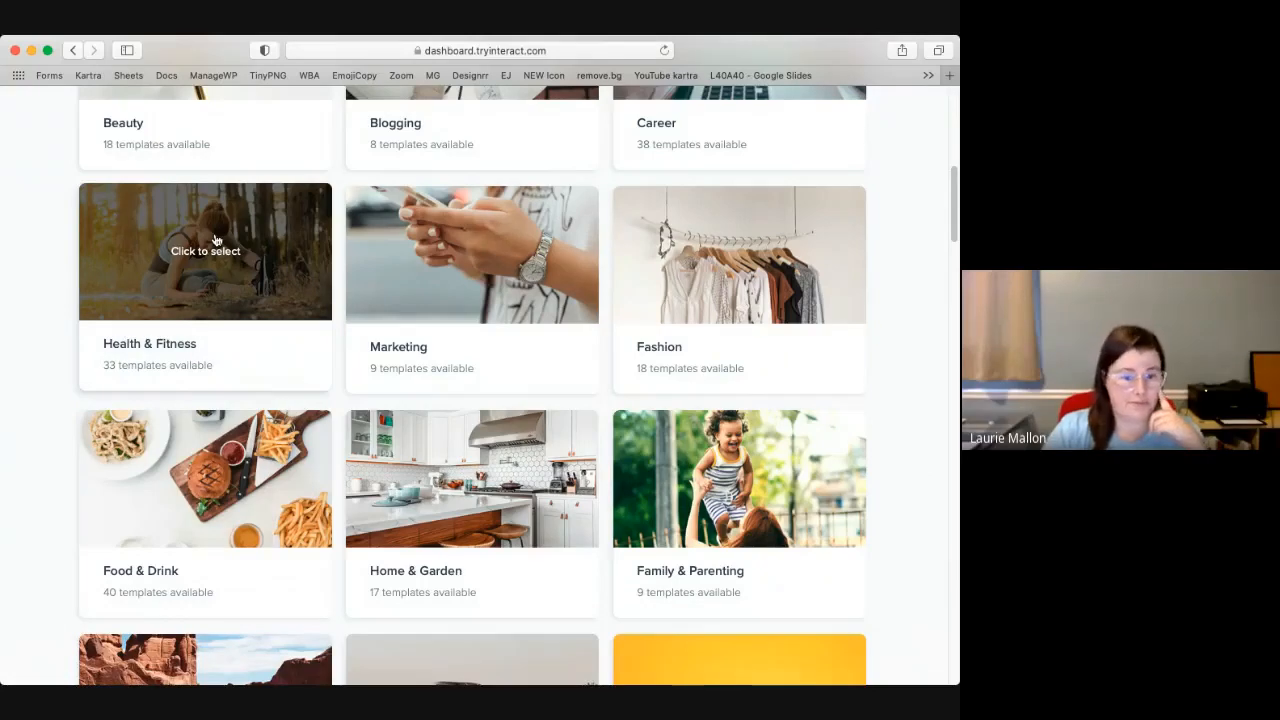
pyautogui.click(212, 257)
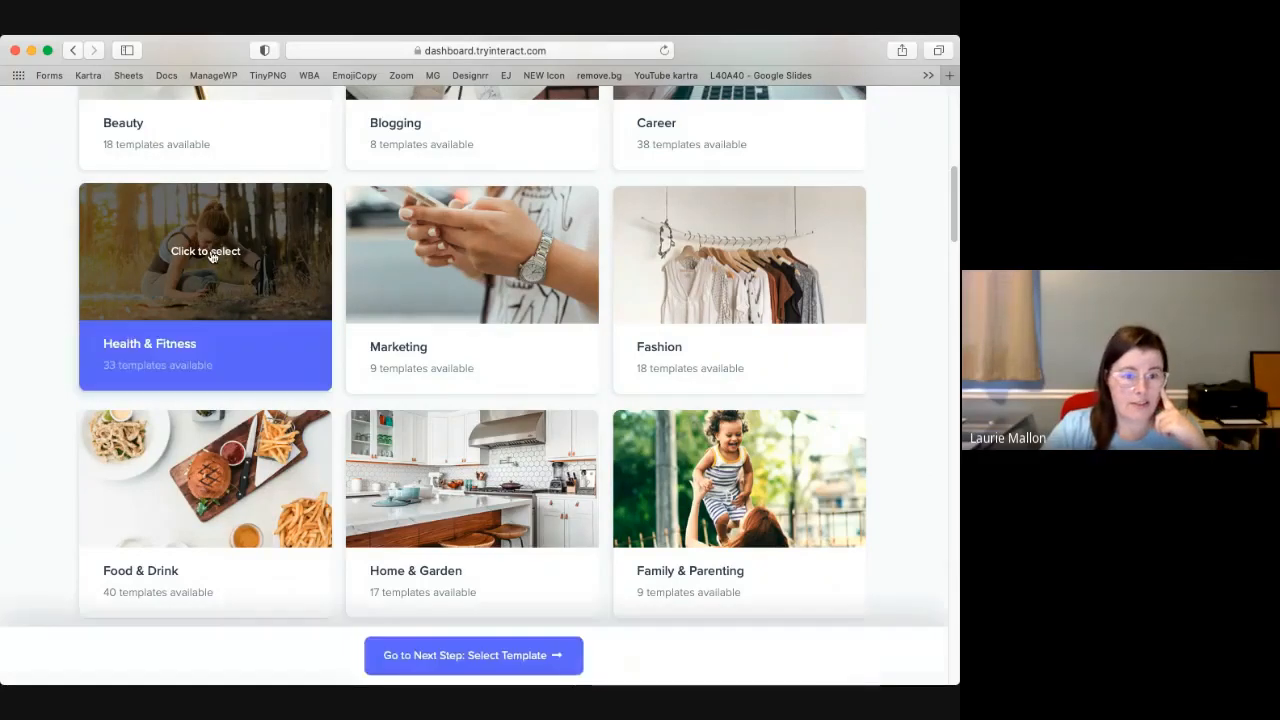
pyautogui.click(486, 658)
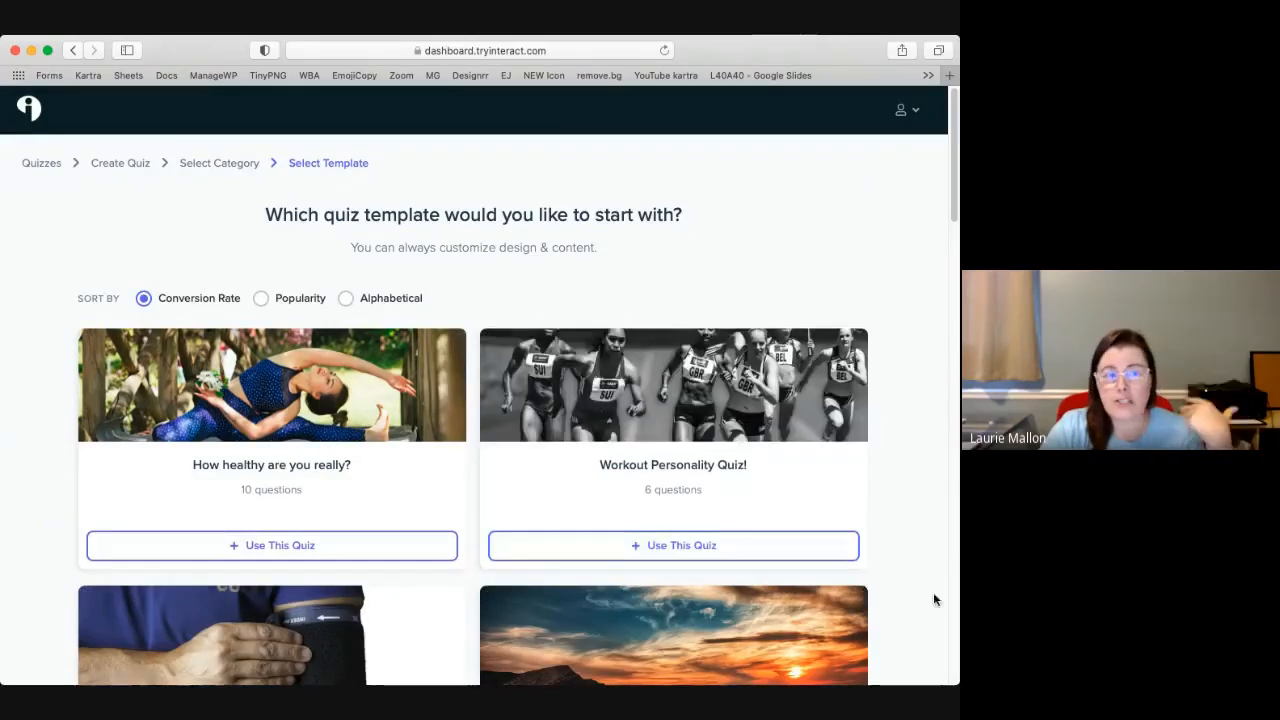
# Step: Preview the "How healthy are you really?" template and use it for the new quiz
pyautogui.scroll(-1, 929, 598)
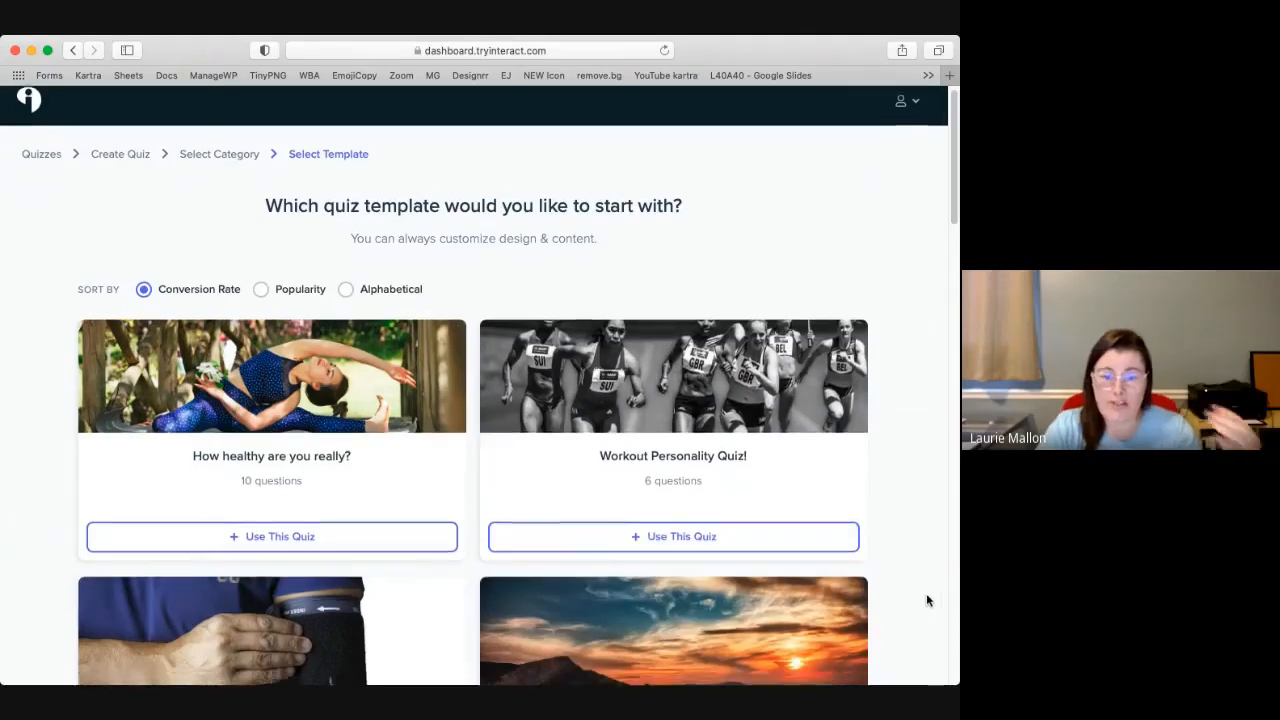
pyautogui.scroll(-2, 927, 598)
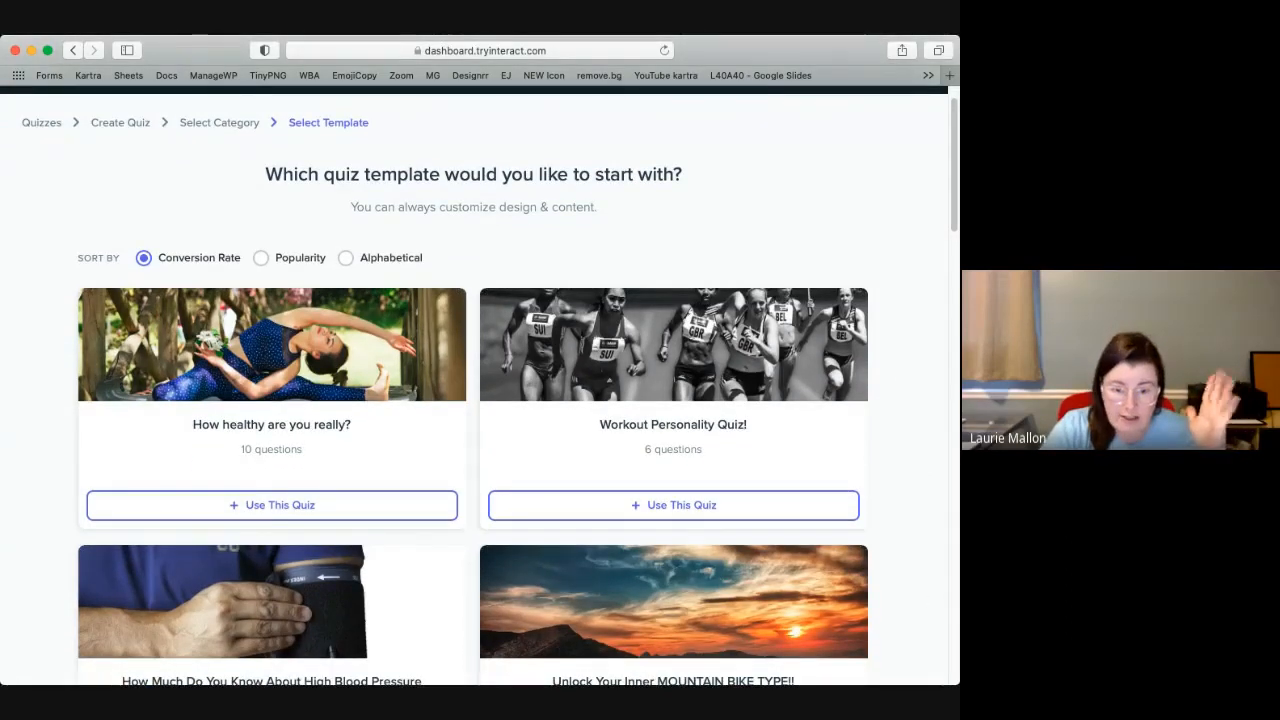
pyautogui.click(276, 422)
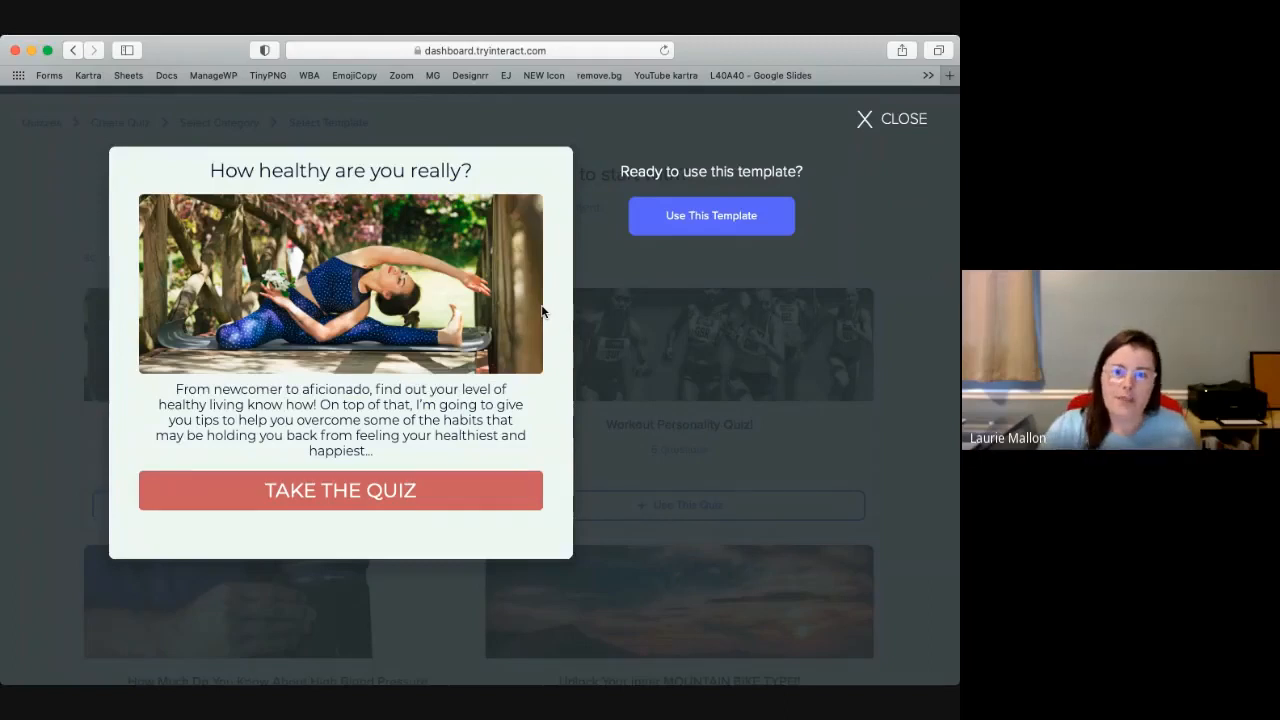
pyautogui.click(689, 218)
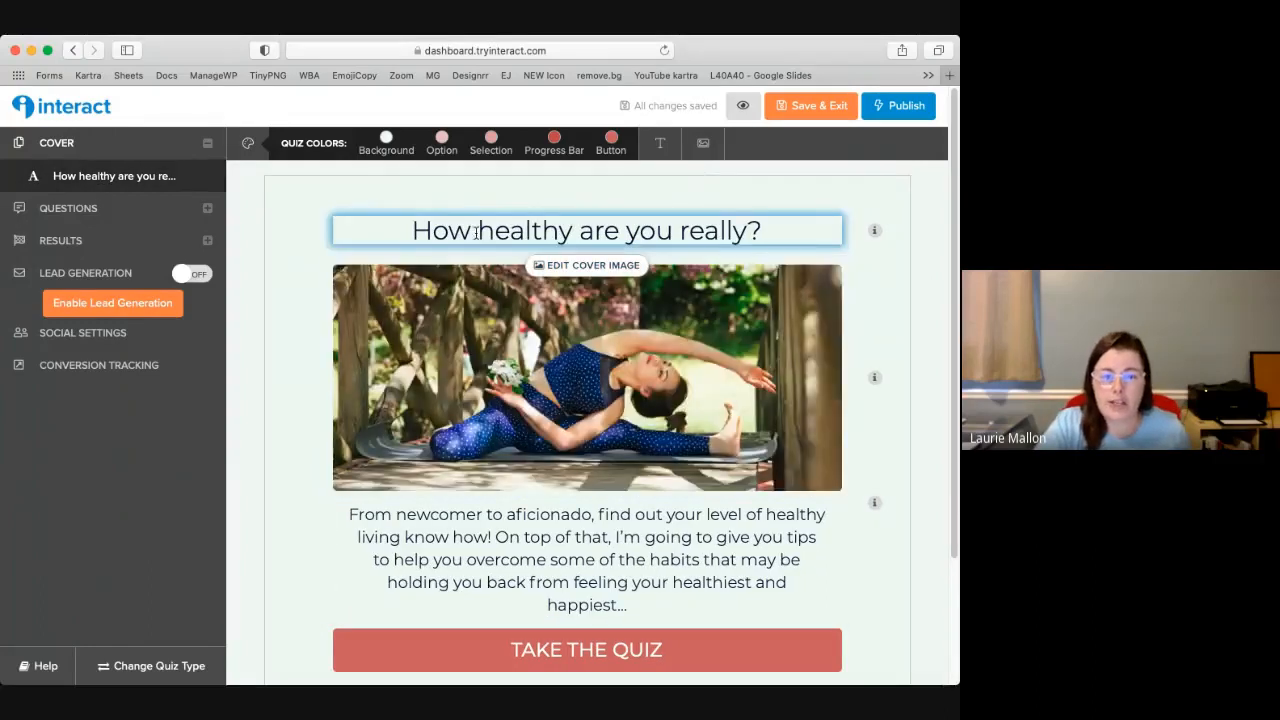
# Step: Look over the quiz cover, open its image for cropping and save it with the existing crop area
pyautogui.scroll(-1, 560, 560)
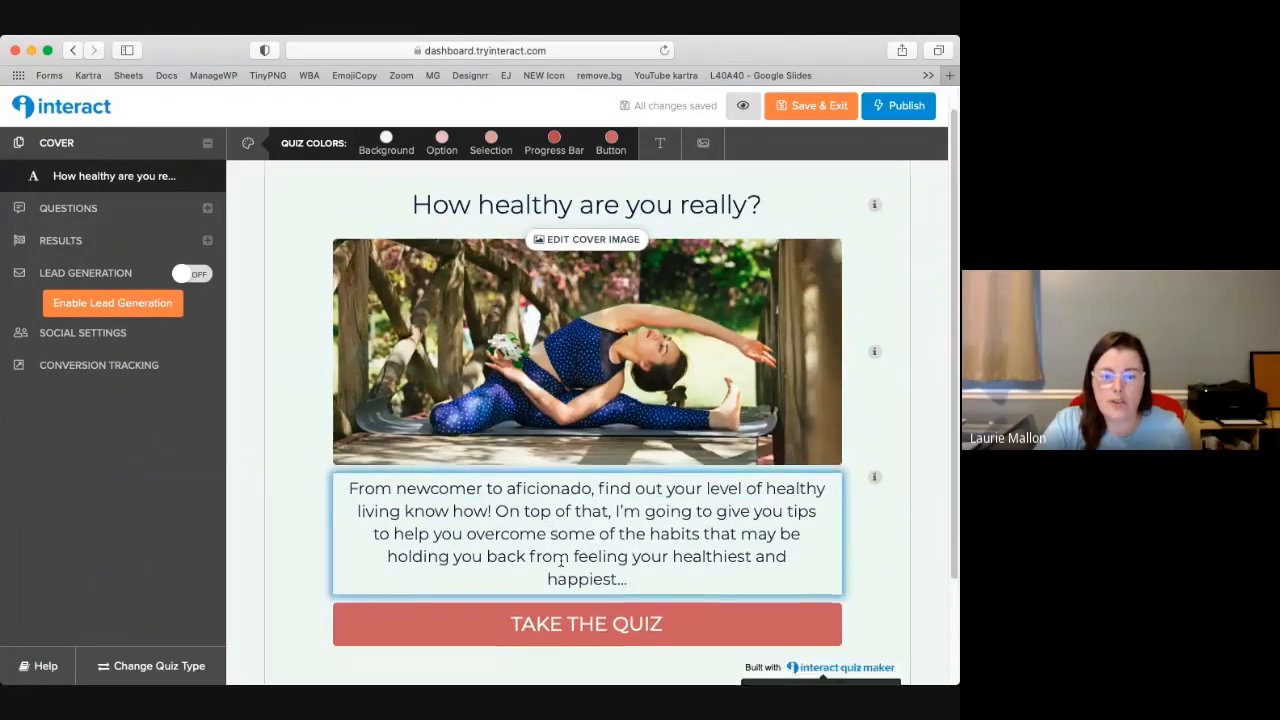
pyautogui.scroll(-3, 560, 560)
pyautogui.scroll(4, 595, 535)
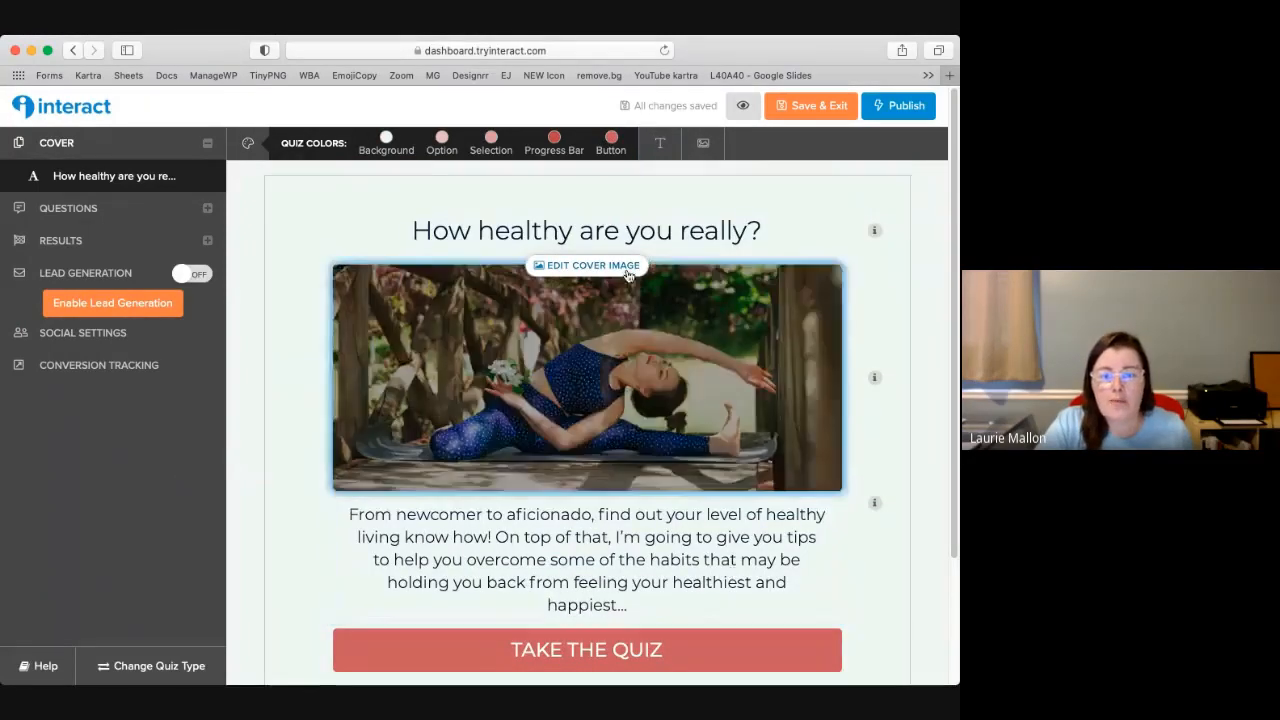
pyautogui.scroll(-3, 832, 281)
pyautogui.click(571, 178)
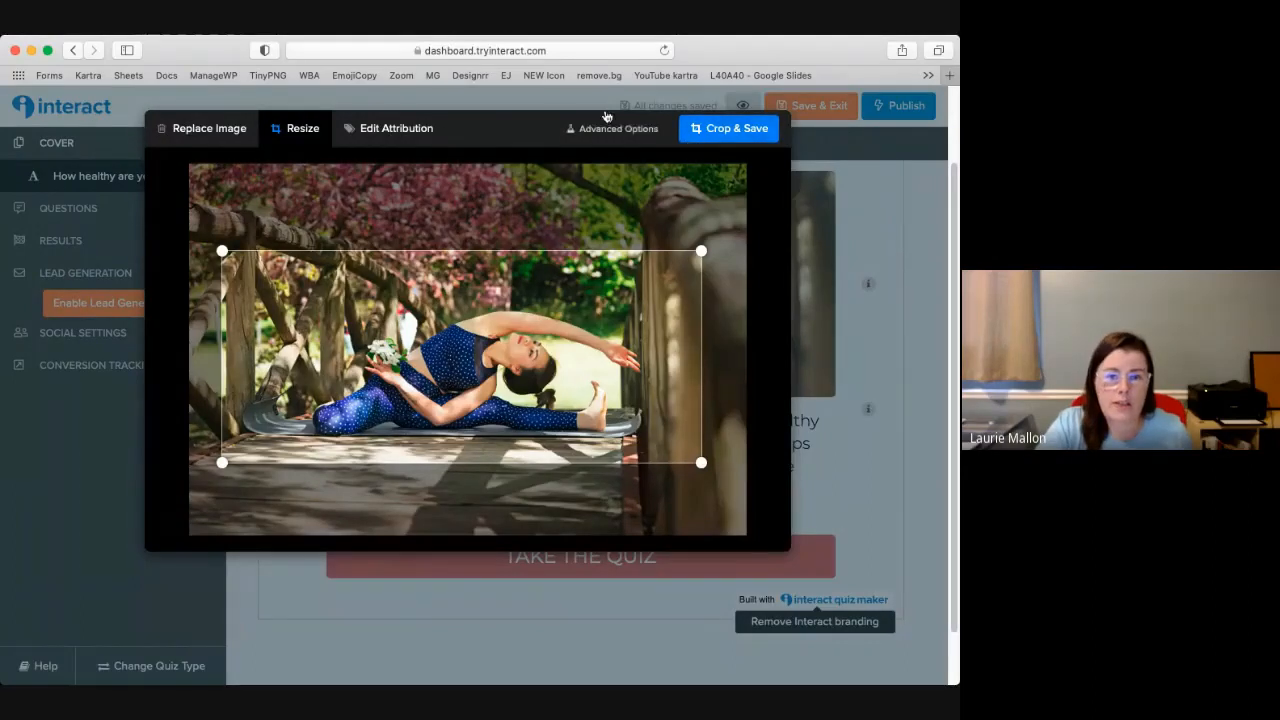
pyautogui.click(728, 125)
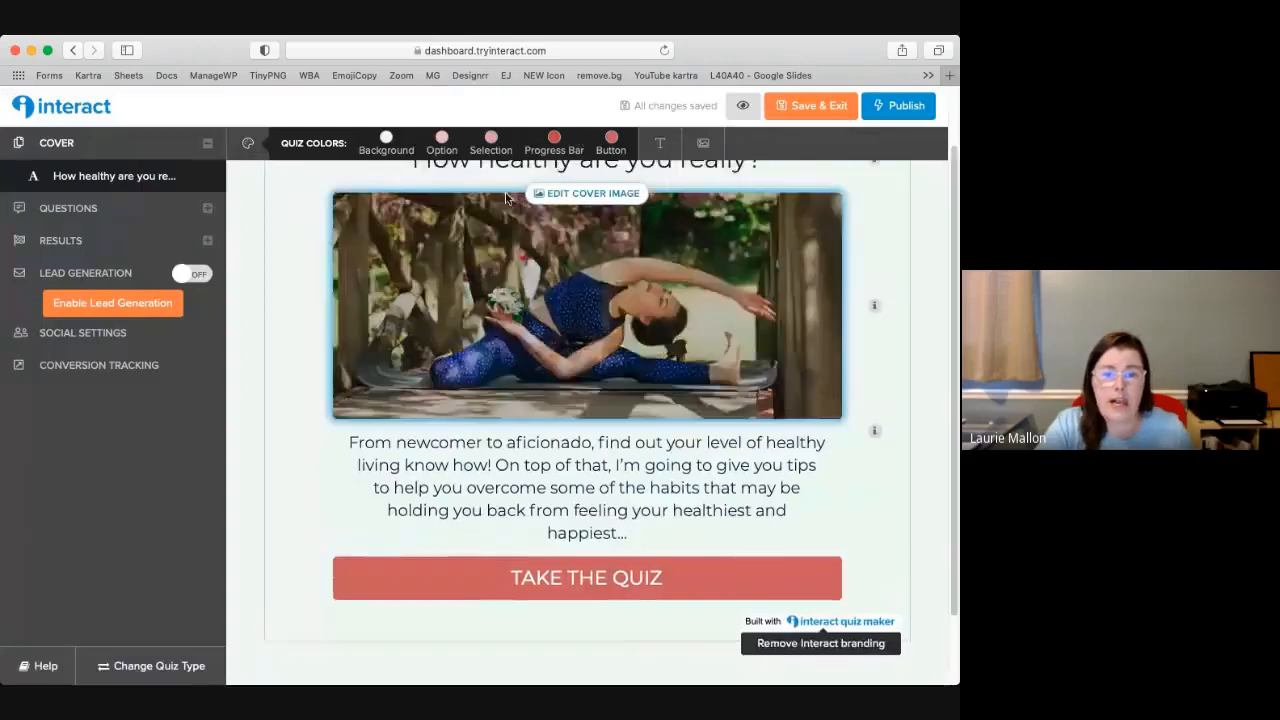
# Step: Change the quiz button colour to a muted greyish pink, #B99E9E
pyautogui.click(522, 228)
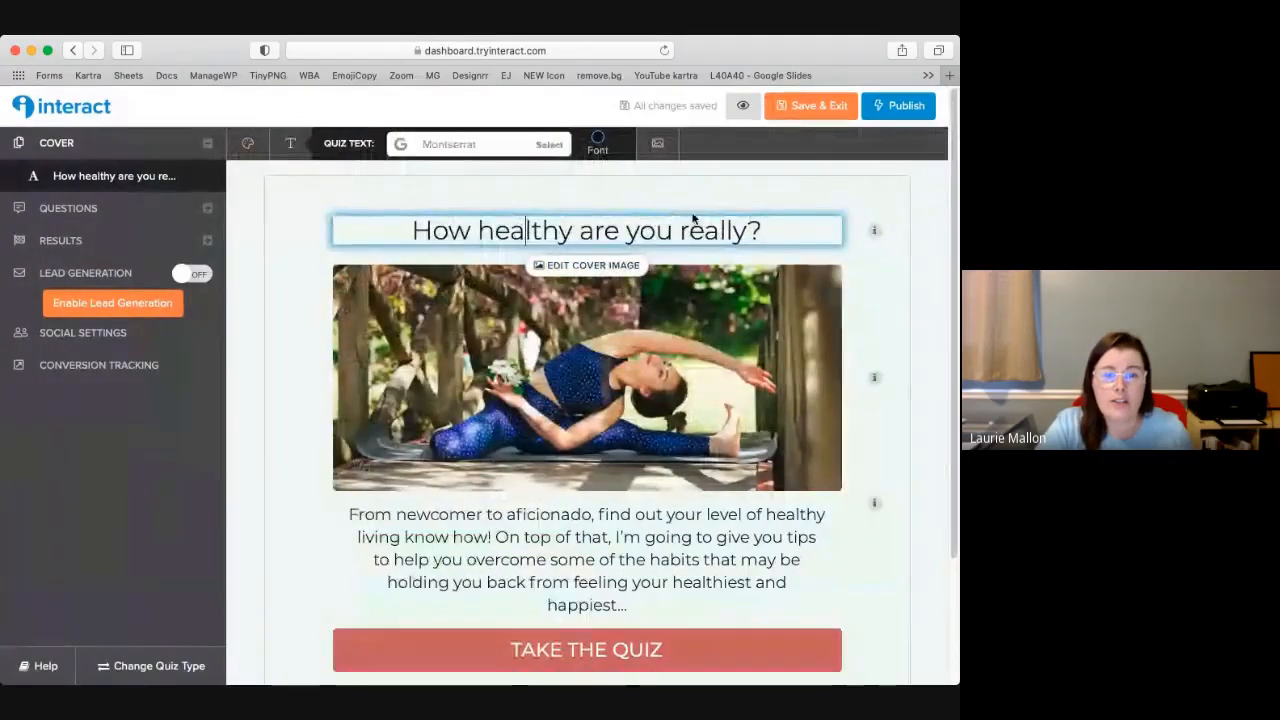
pyautogui.scroll(-3, 576, 205)
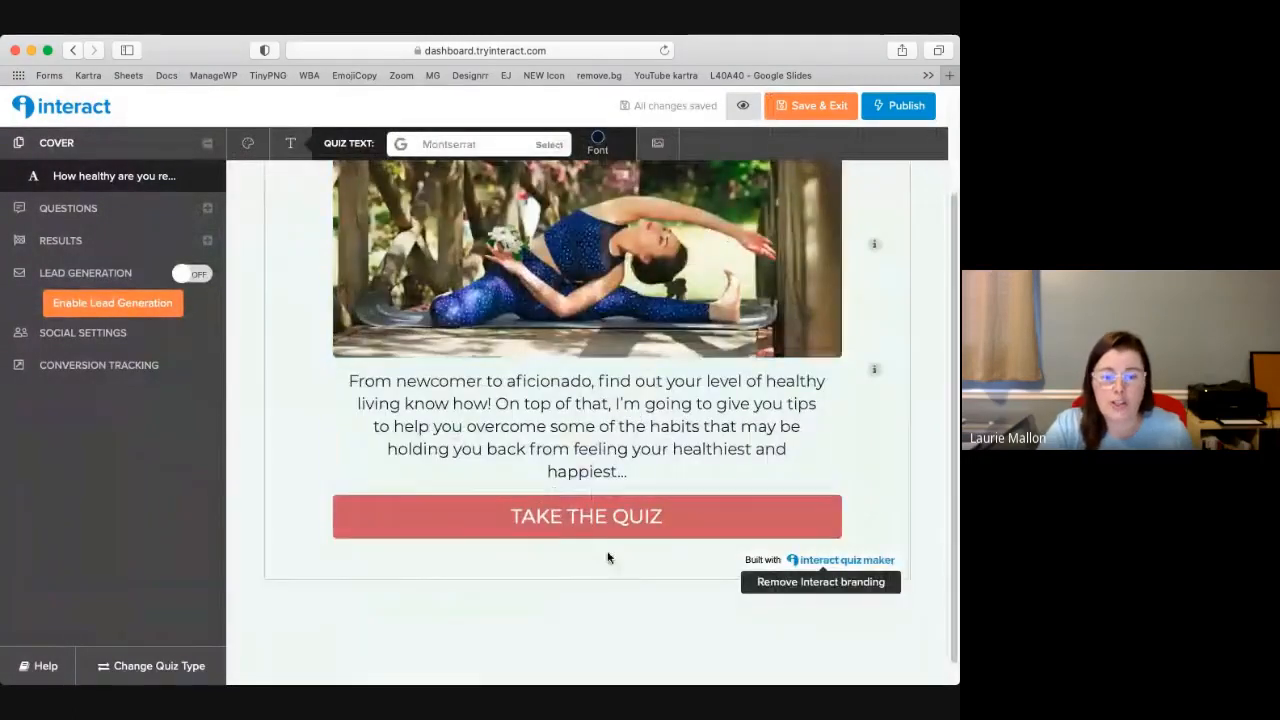
pyautogui.click(563, 508)
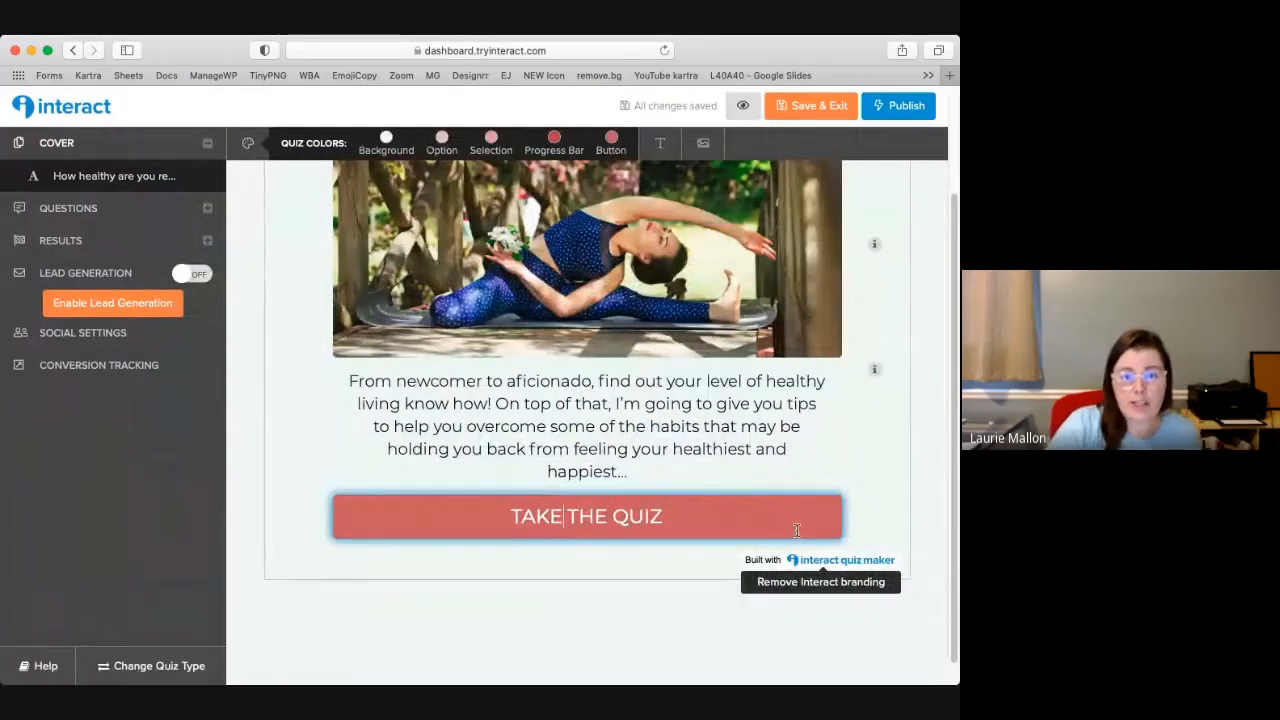
pyautogui.click(613, 139)
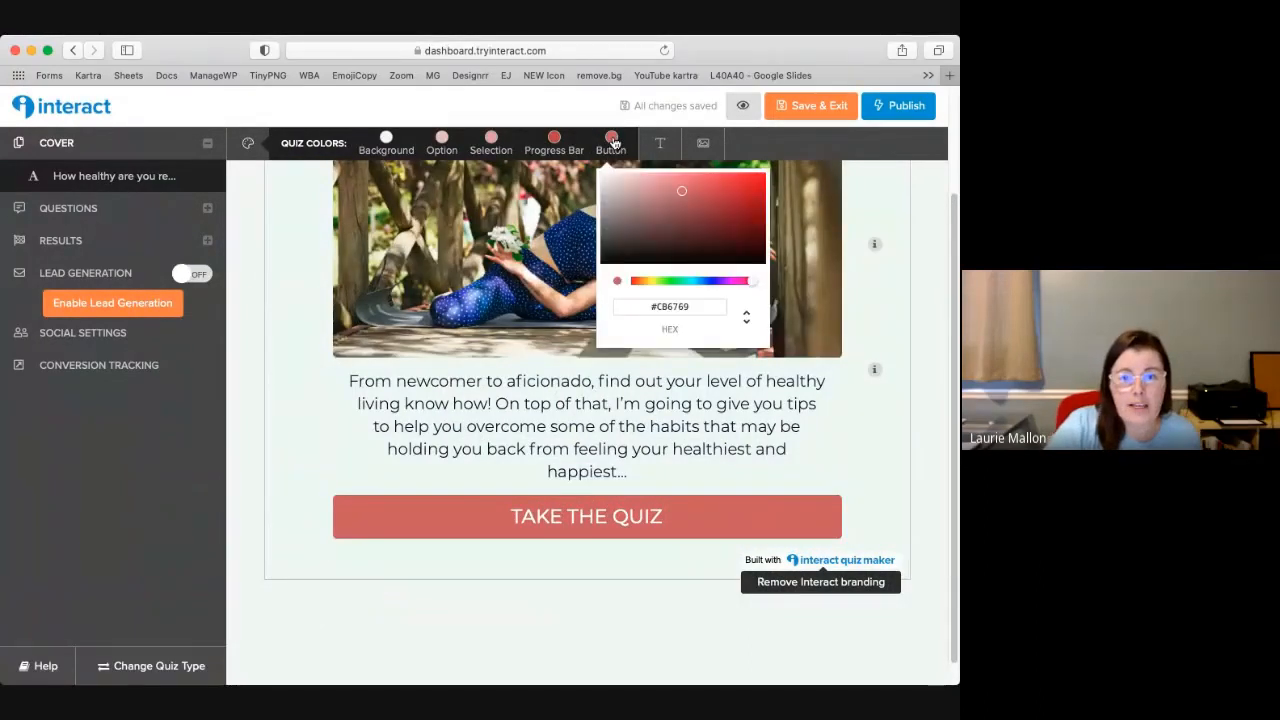
pyautogui.moveTo(684, 196)
pyautogui.mouseDown()
pyautogui.moveTo(743, 238)
pyautogui.moveTo(626, 250)
pyautogui.moveTo(624, 197)
pyautogui.mouseUp()
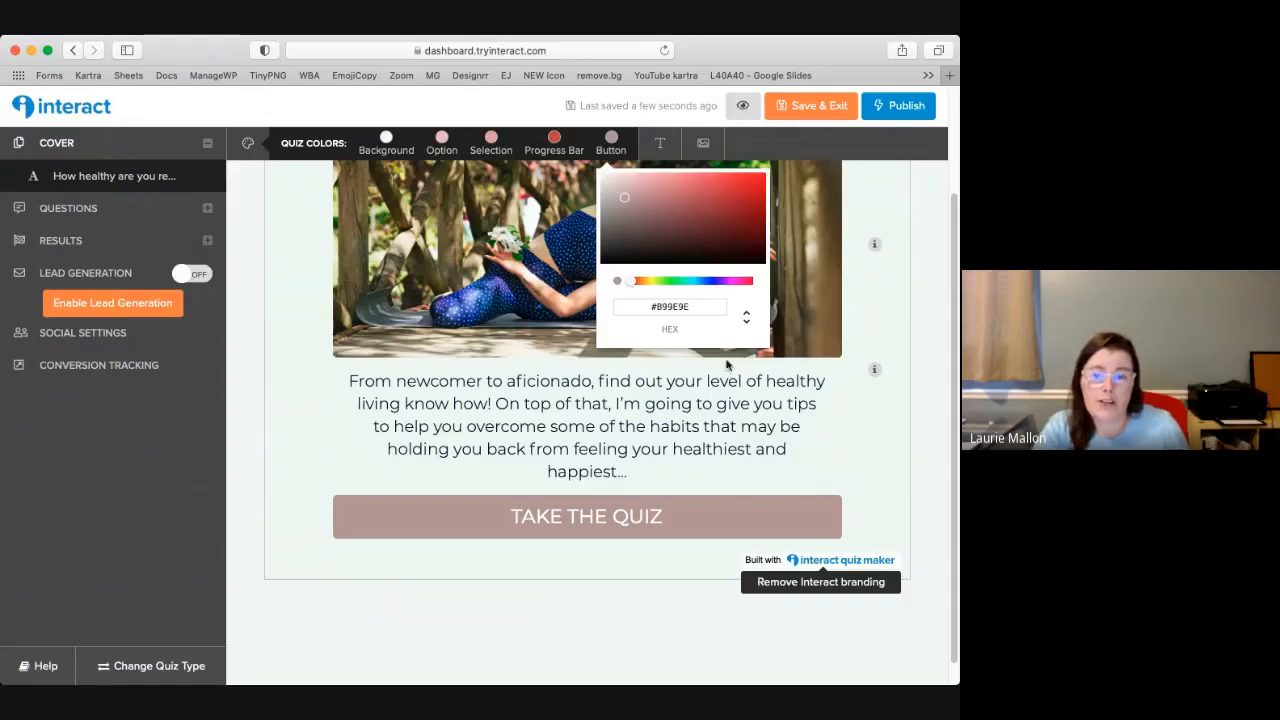
pyautogui.click(609, 142)
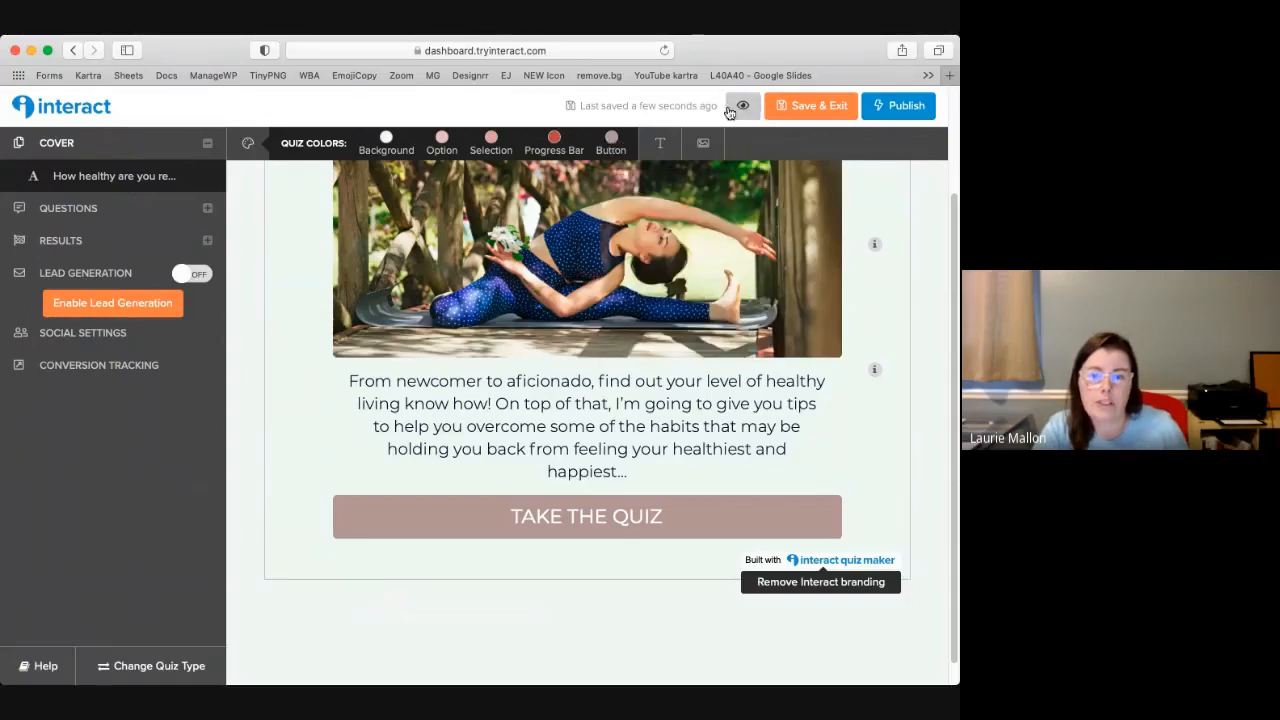
# Step: Preview the quiz cover with its new button colour and return to the editor
pyautogui.click(744, 106)
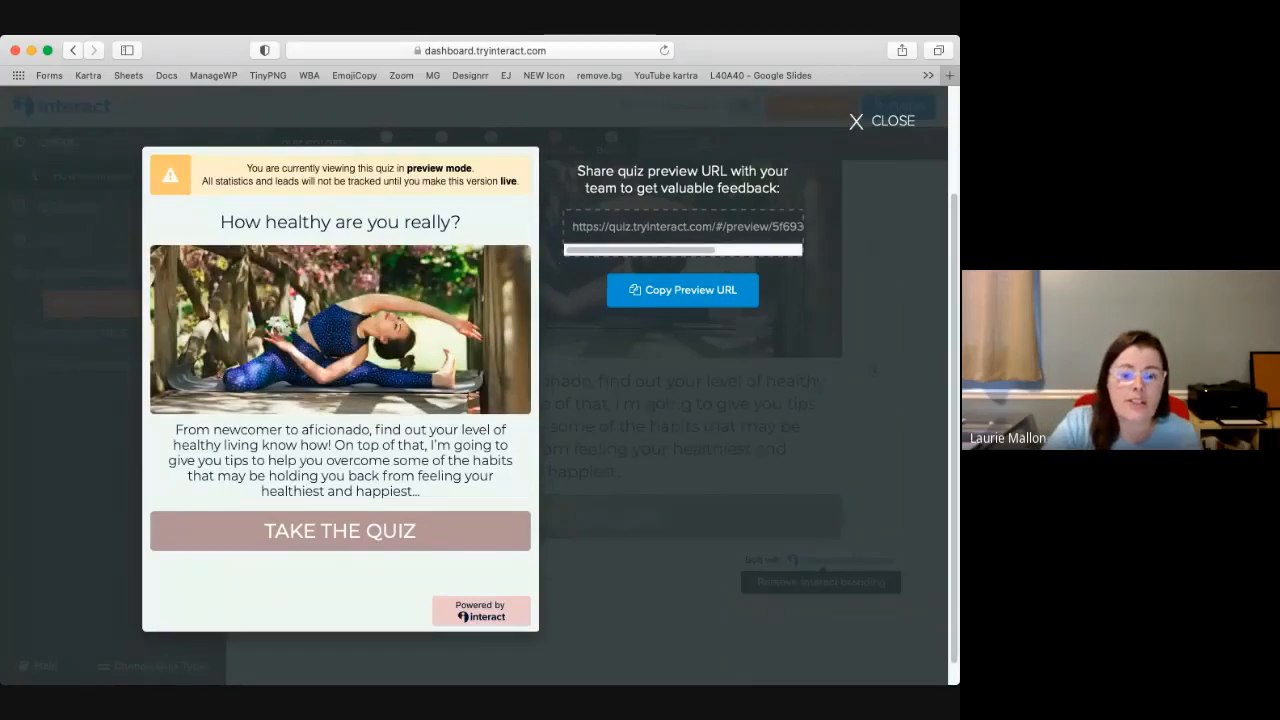
pyautogui.click(881, 124)
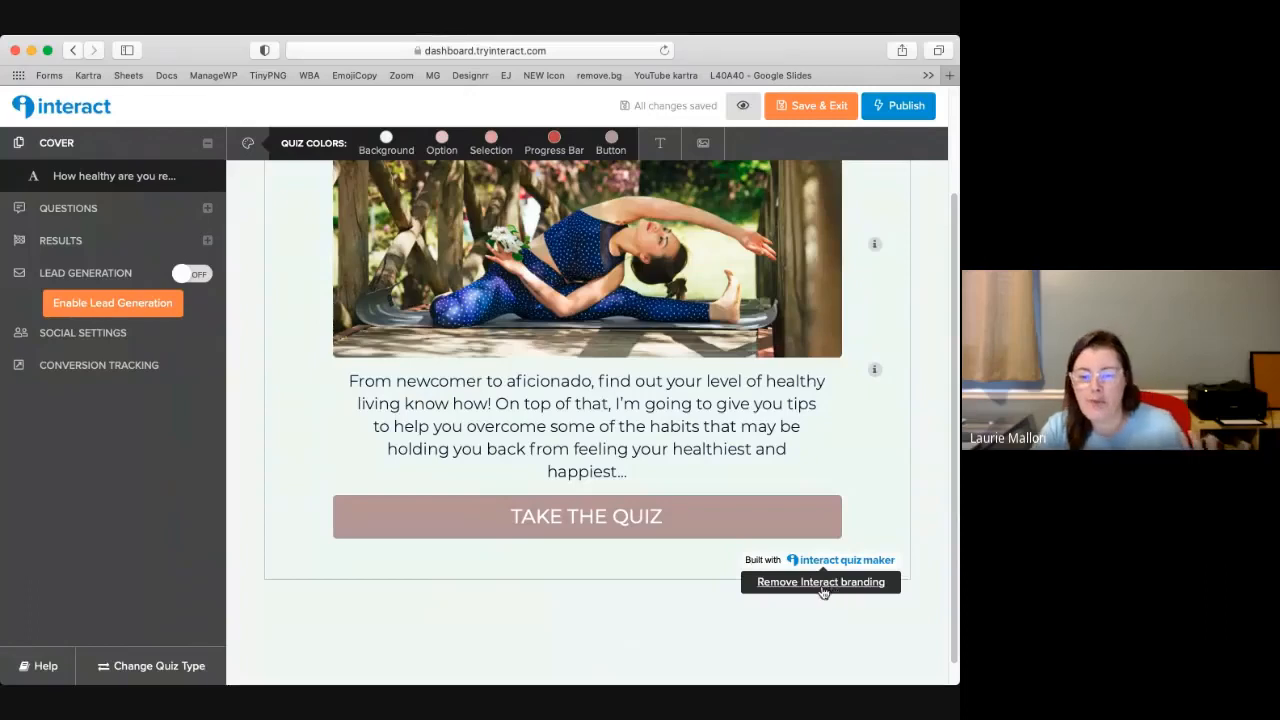
pyautogui.scroll(2, 708, 597)
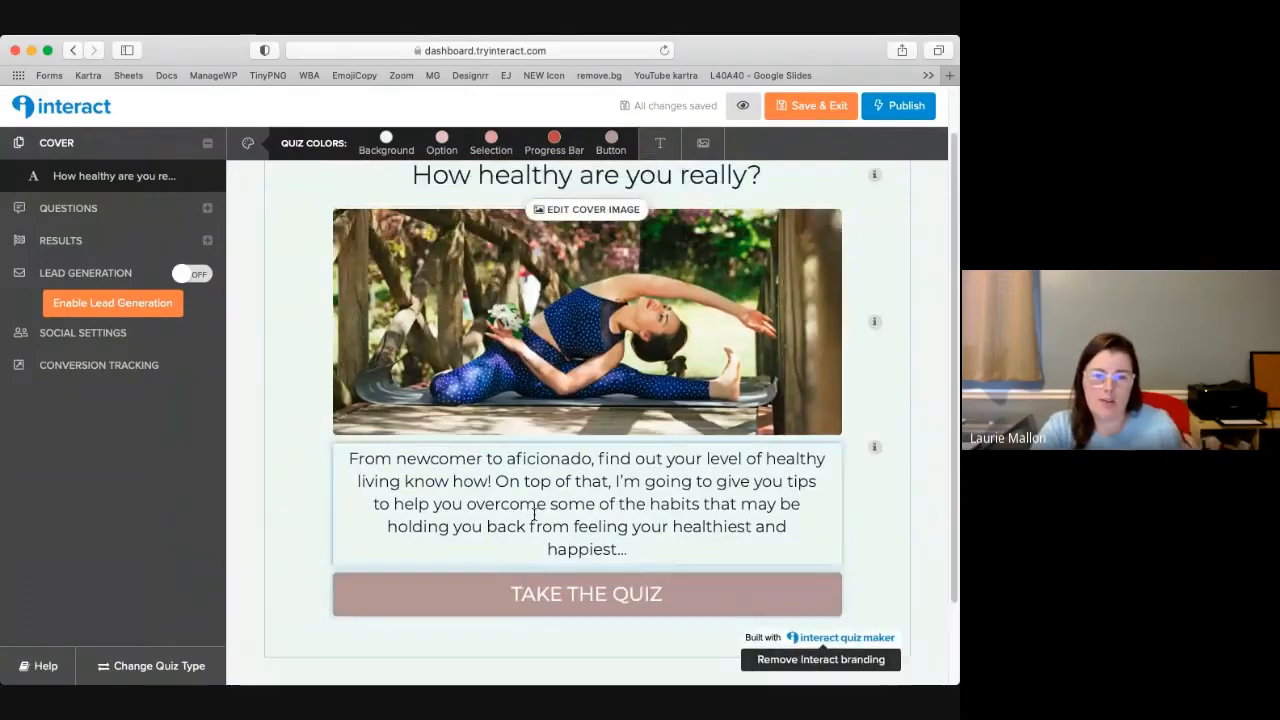
pyautogui.scroll(2, 475, 455)
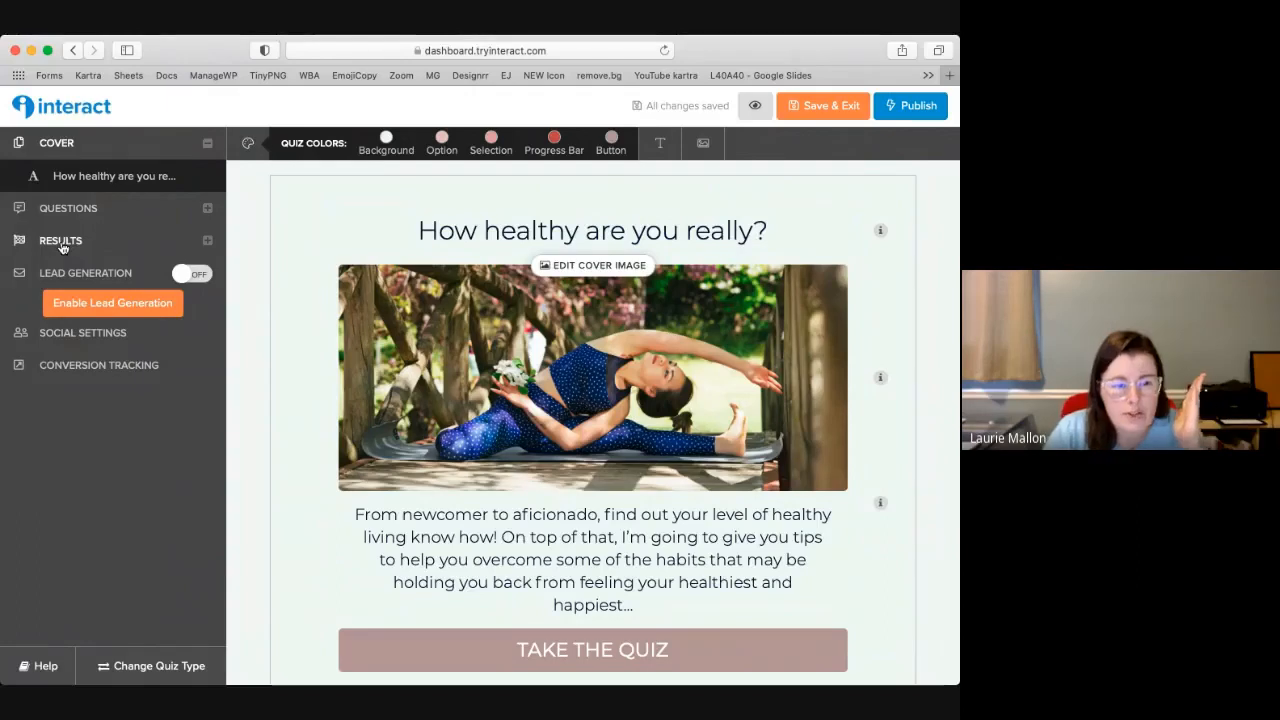
# Step: Examine the quiz's result pages, comparing the Healthy Living Newcomer and Aficionado results
pyautogui.click(62, 245)
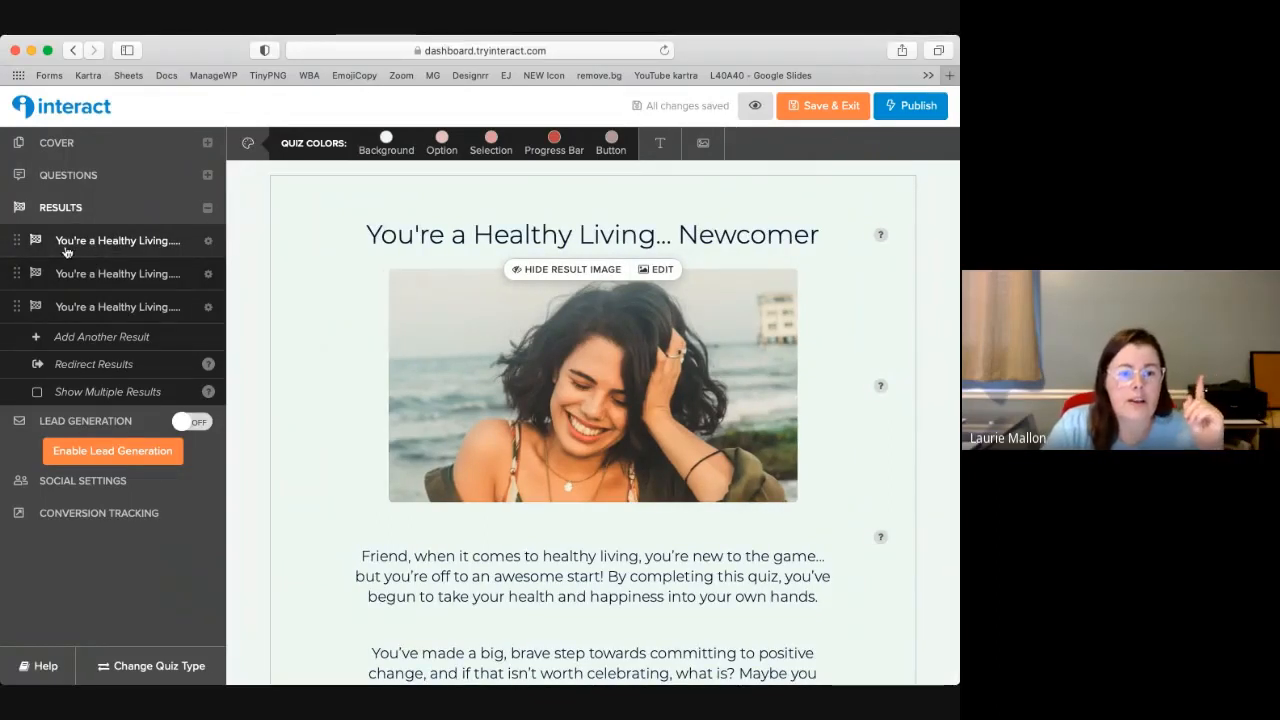
pyautogui.click(112, 310)
pyautogui.click(110, 315)
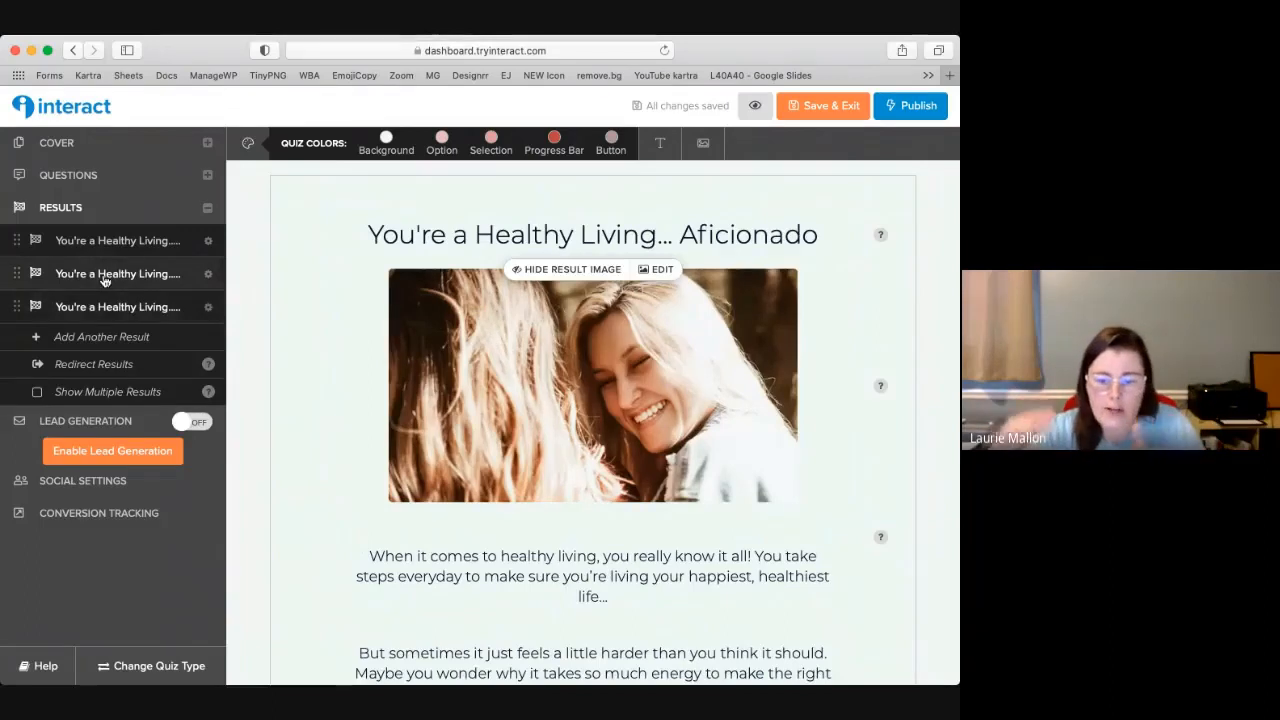
pyautogui.click(105, 275)
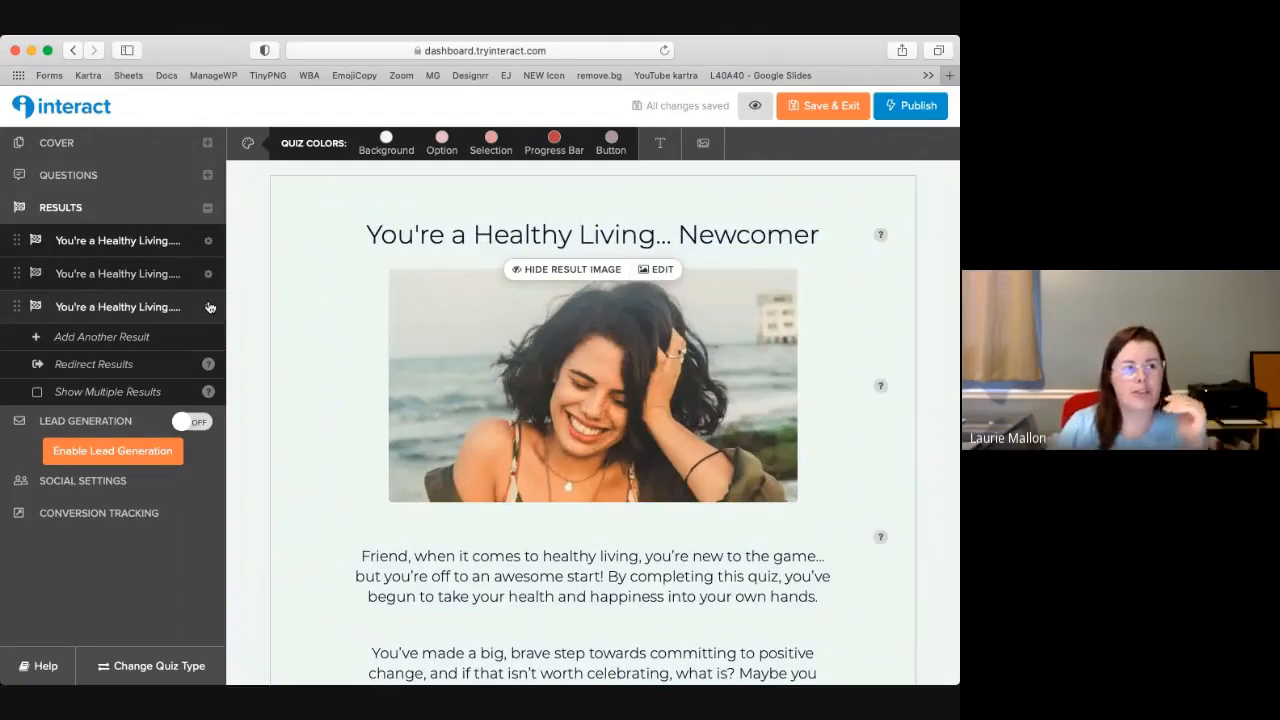
pyautogui.click(160, 281)
pyautogui.click(157, 307)
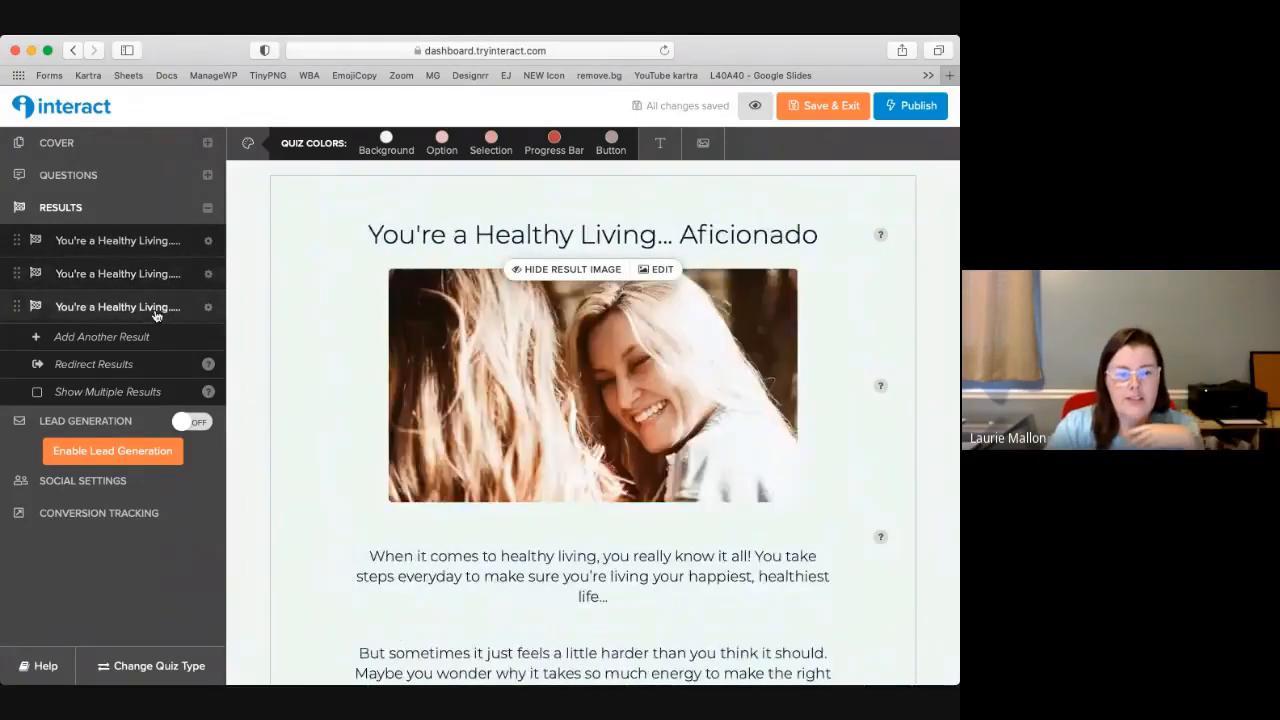
pyautogui.click(136, 248)
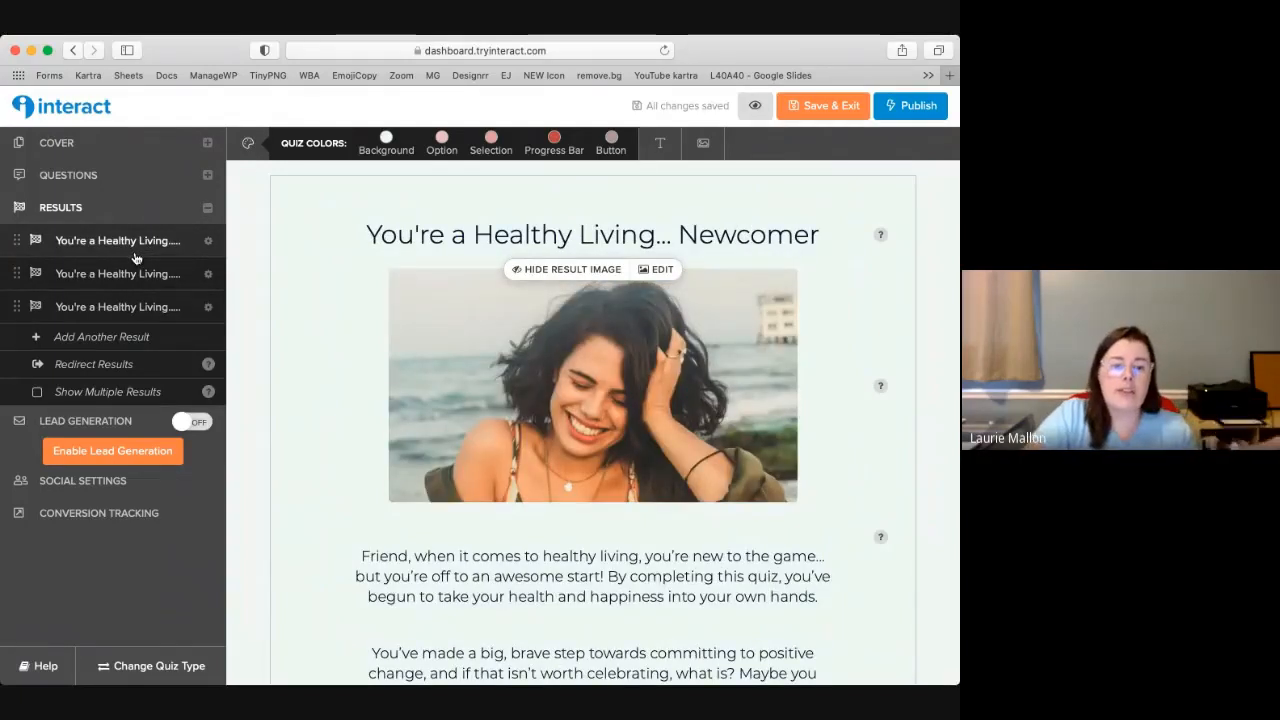
pyautogui.click(129, 310)
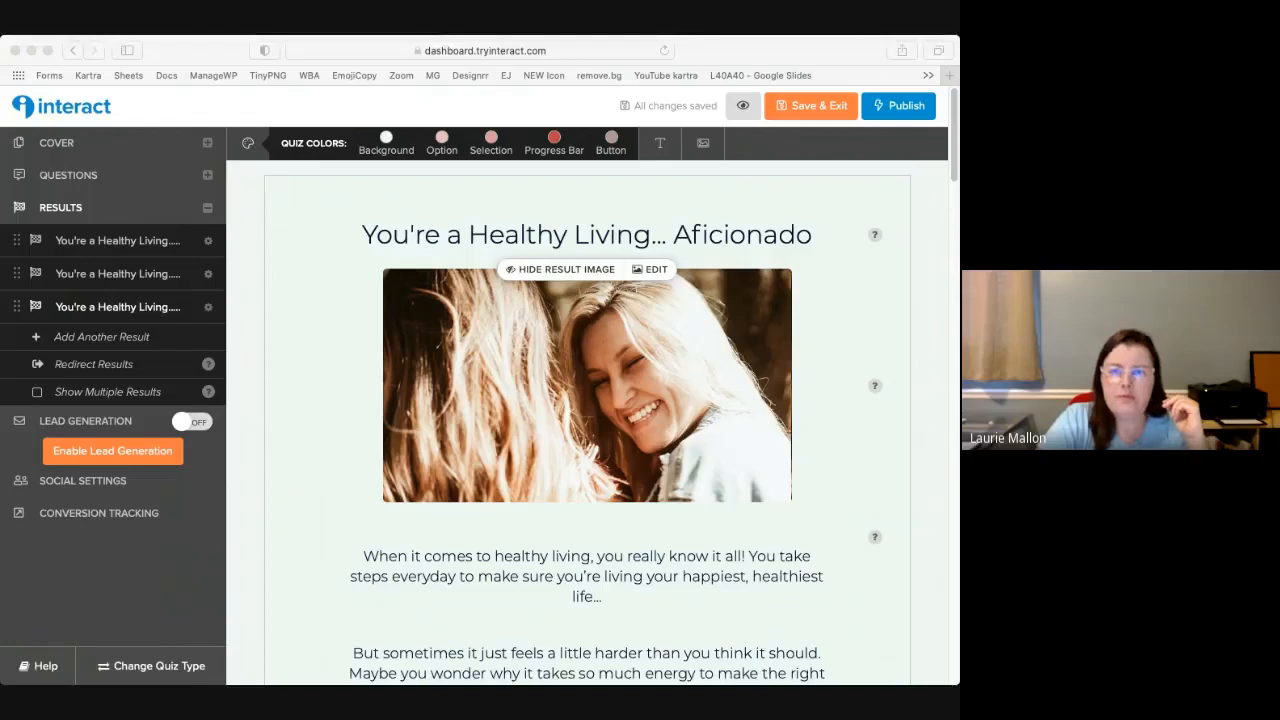
pyautogui.click(205, 50)
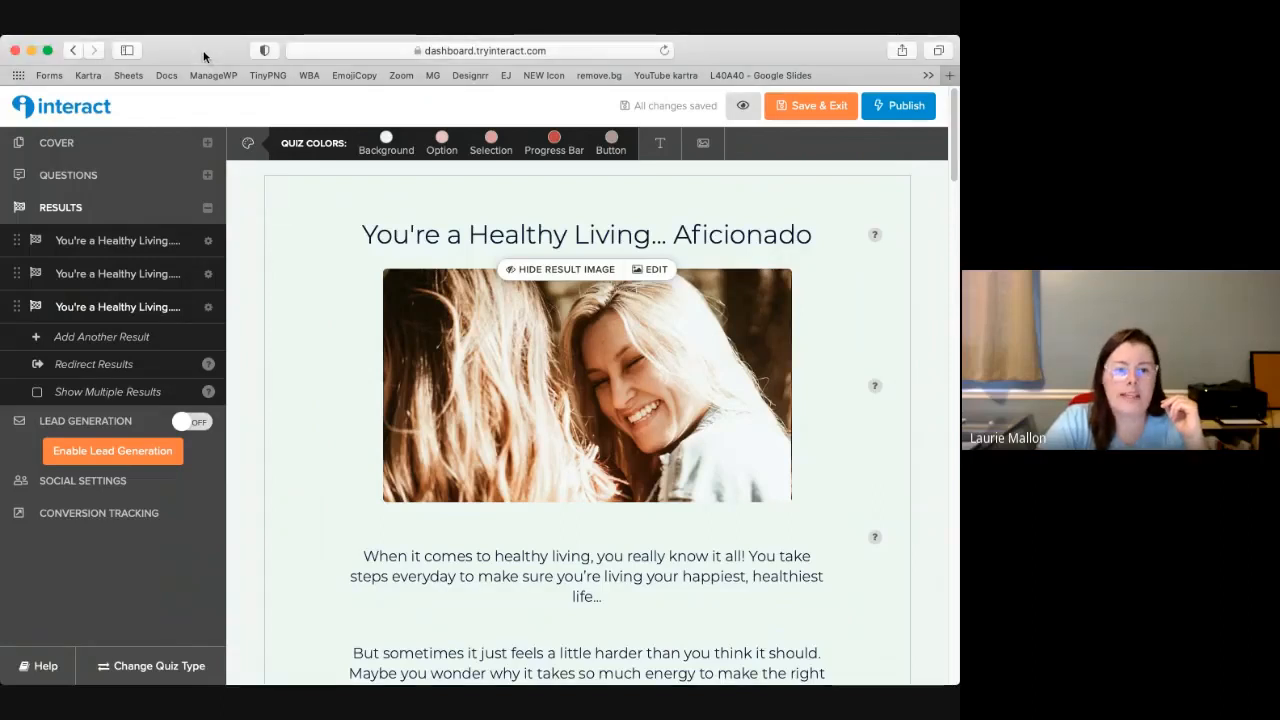
pyautogui.click(169, 247)
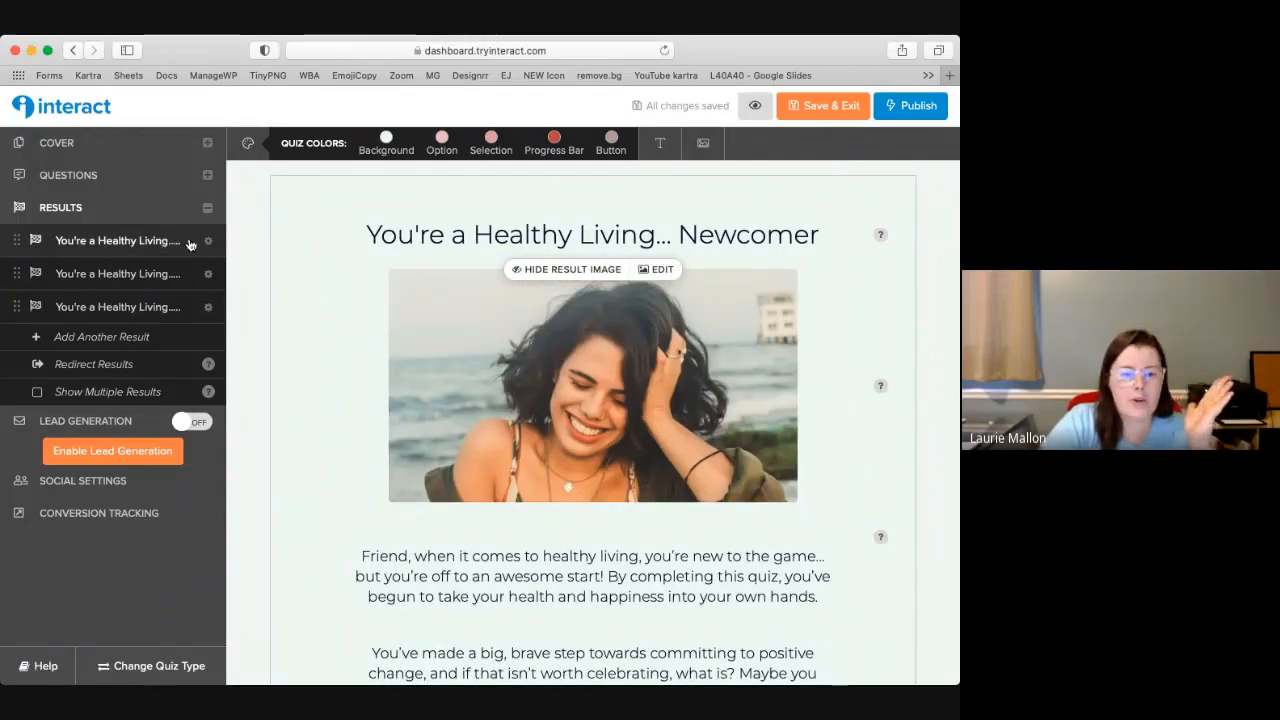
# Step: View the Healthy Living Novice result page, followed by the Aficionado result page
pyautogui.click(169, 275)
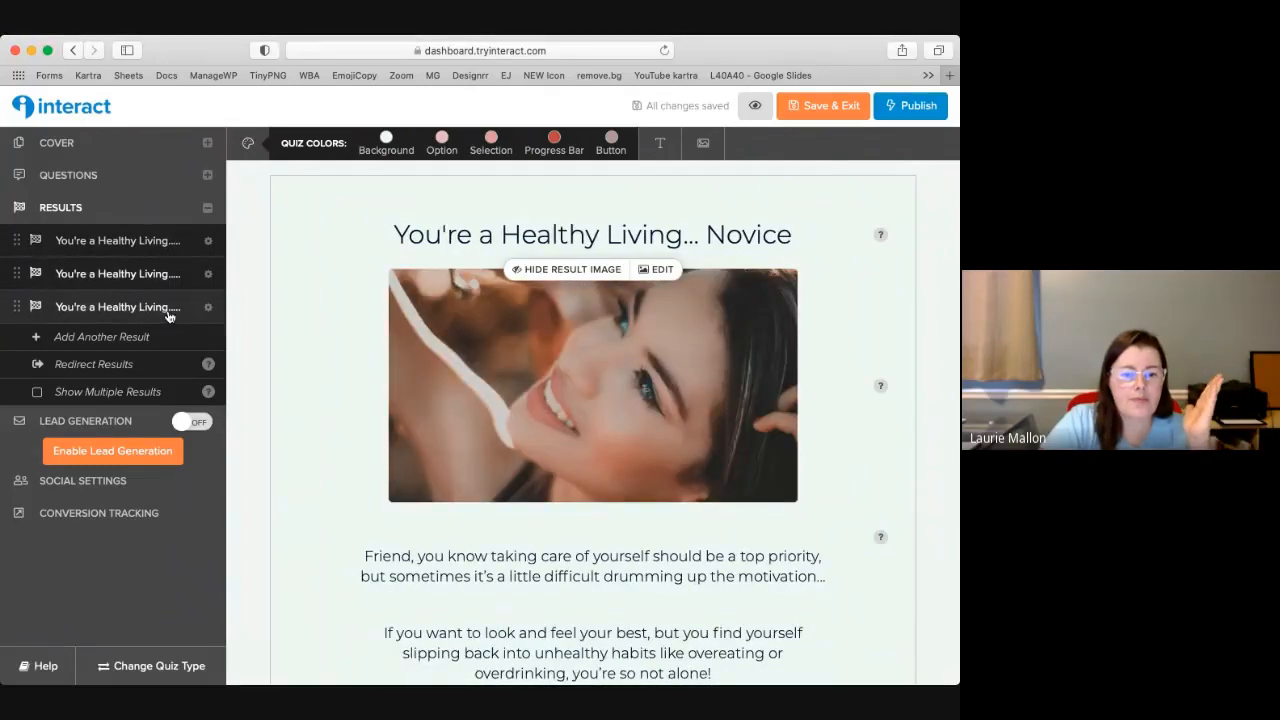
pyautogui.click(167, 312)
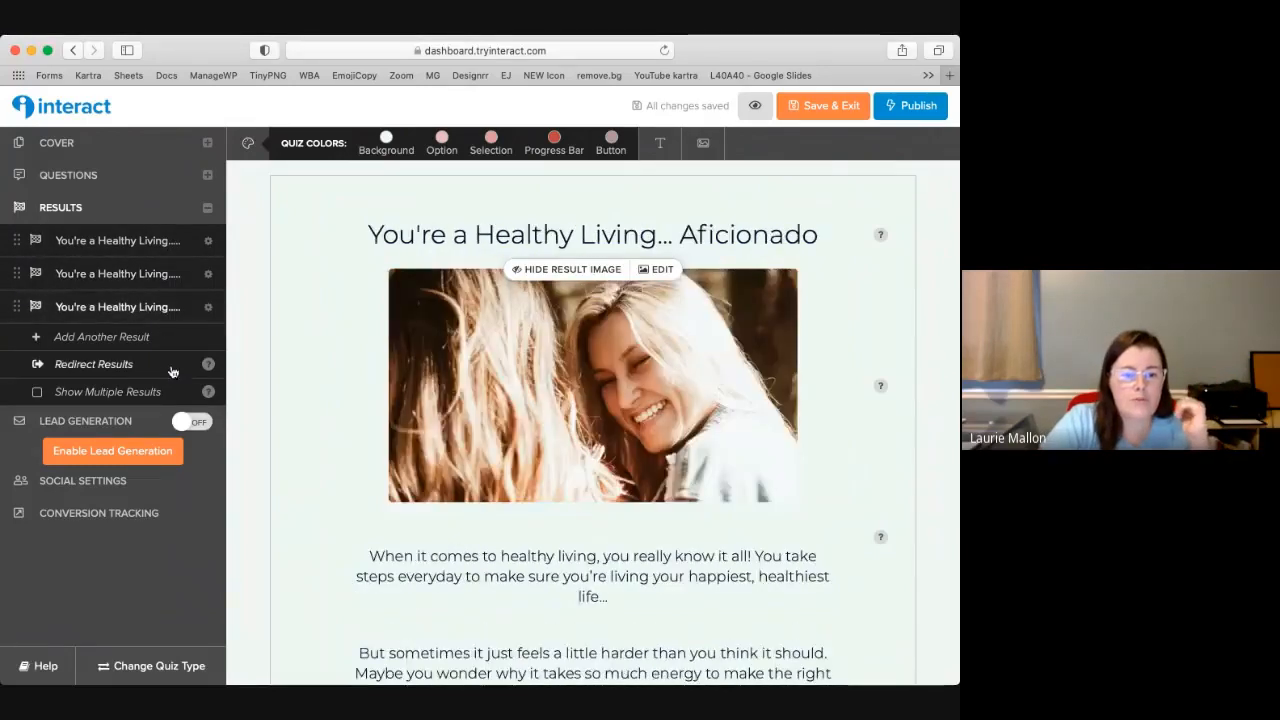
# Step: Look through the quiz questions and their answer options, from the movie-night snack question to the exercise-of-choice question
pyautogui.click(70, 177)
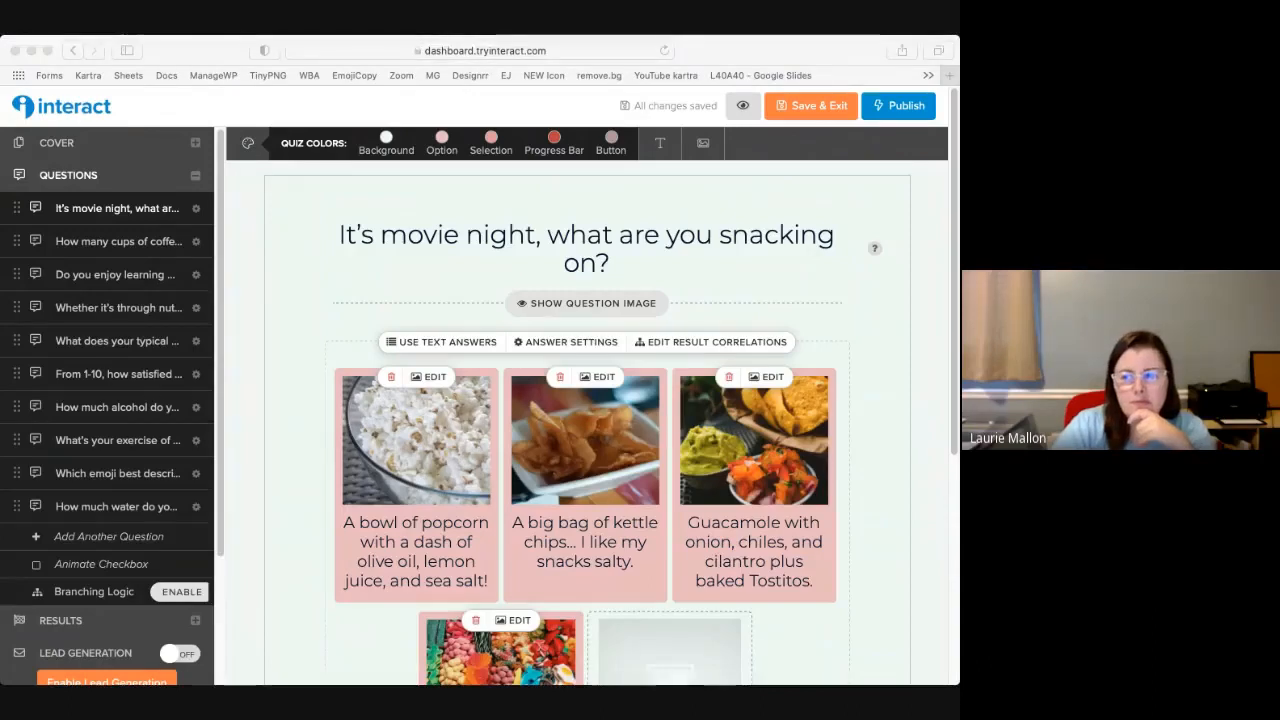
pyautogui.click(280, 280)
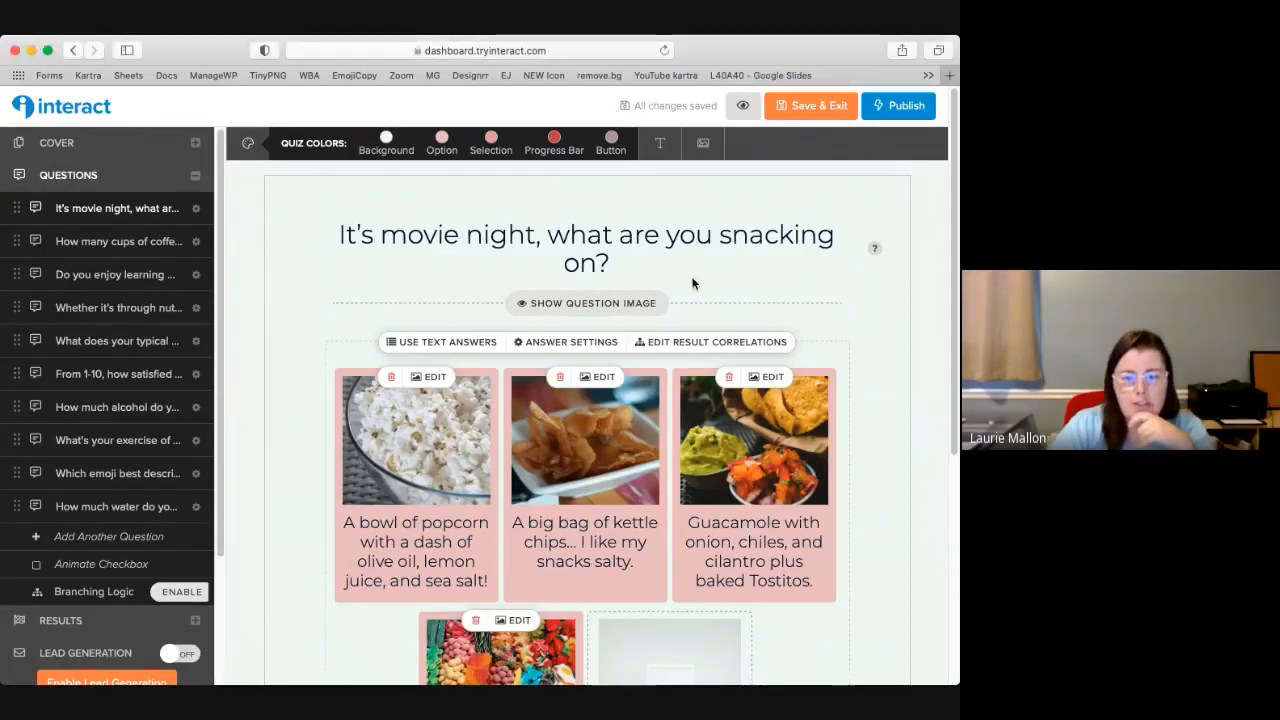
pyautogui.click(596, 272)
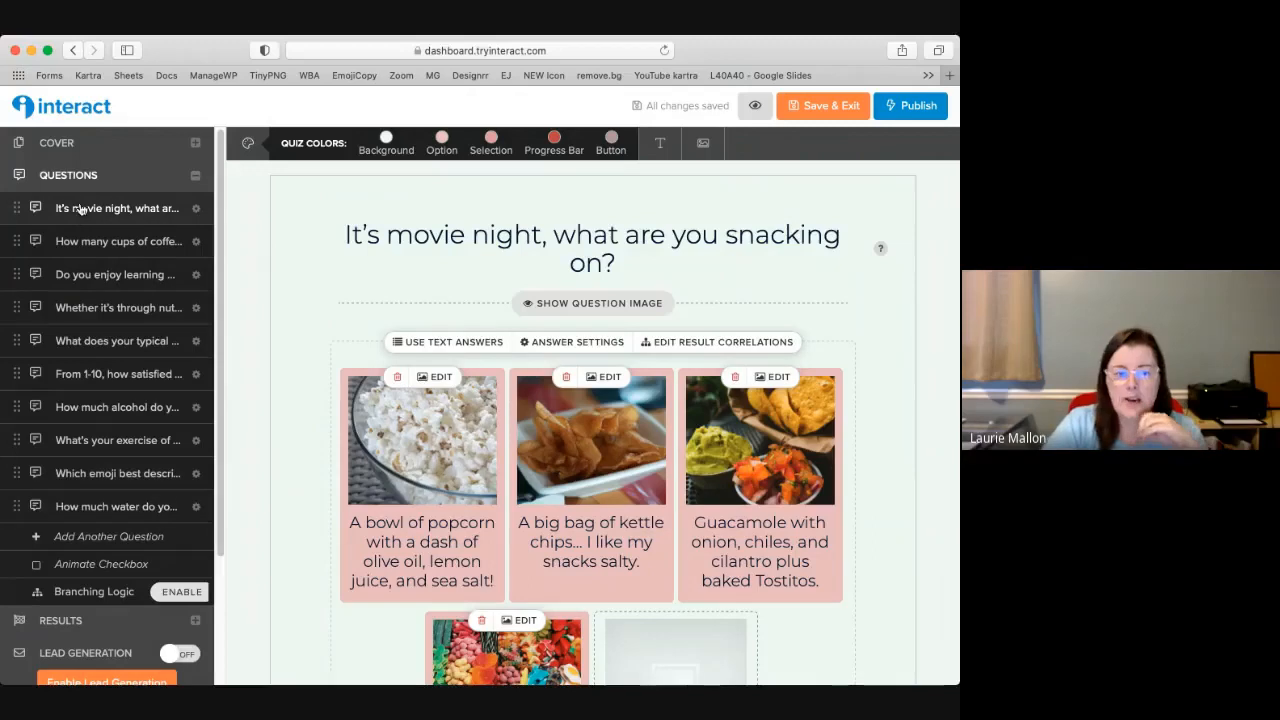
pyautogui.click(67, 249)
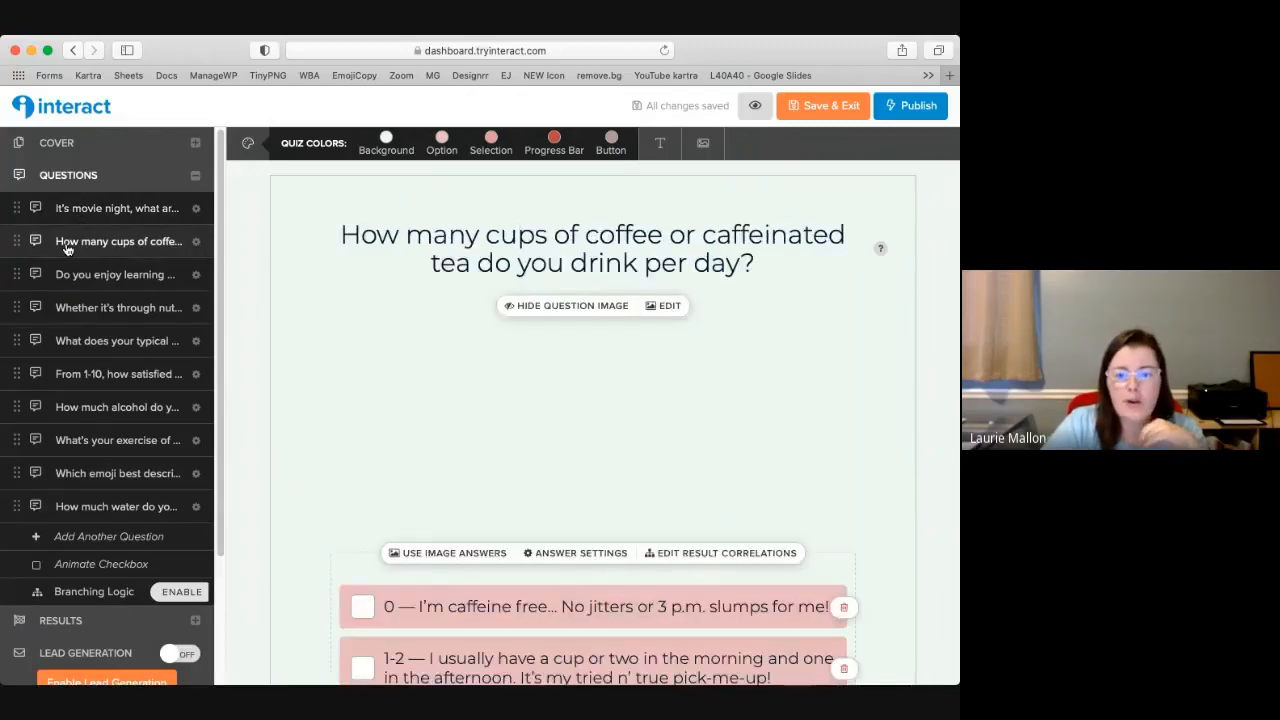
pyautogui.scroll(-3, 446, 411)
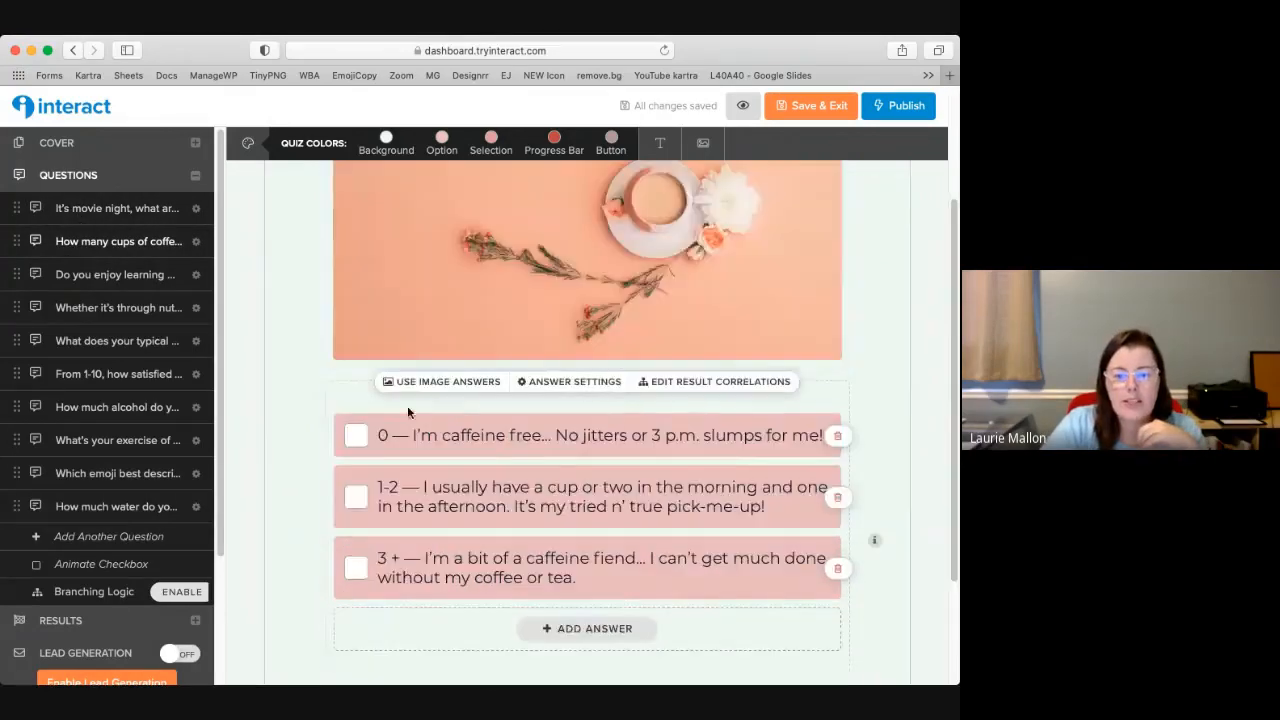
pyautogui.scroll(3, 520, 440)
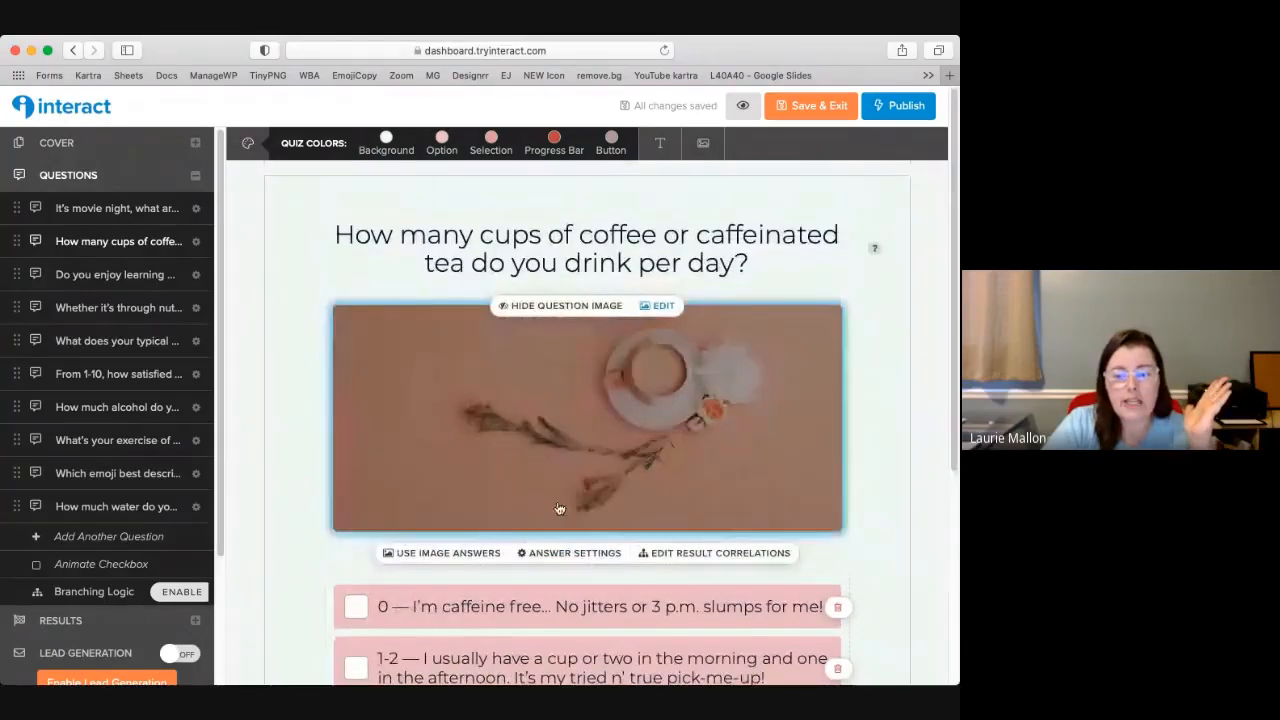
pyautogui.click(99, 284)
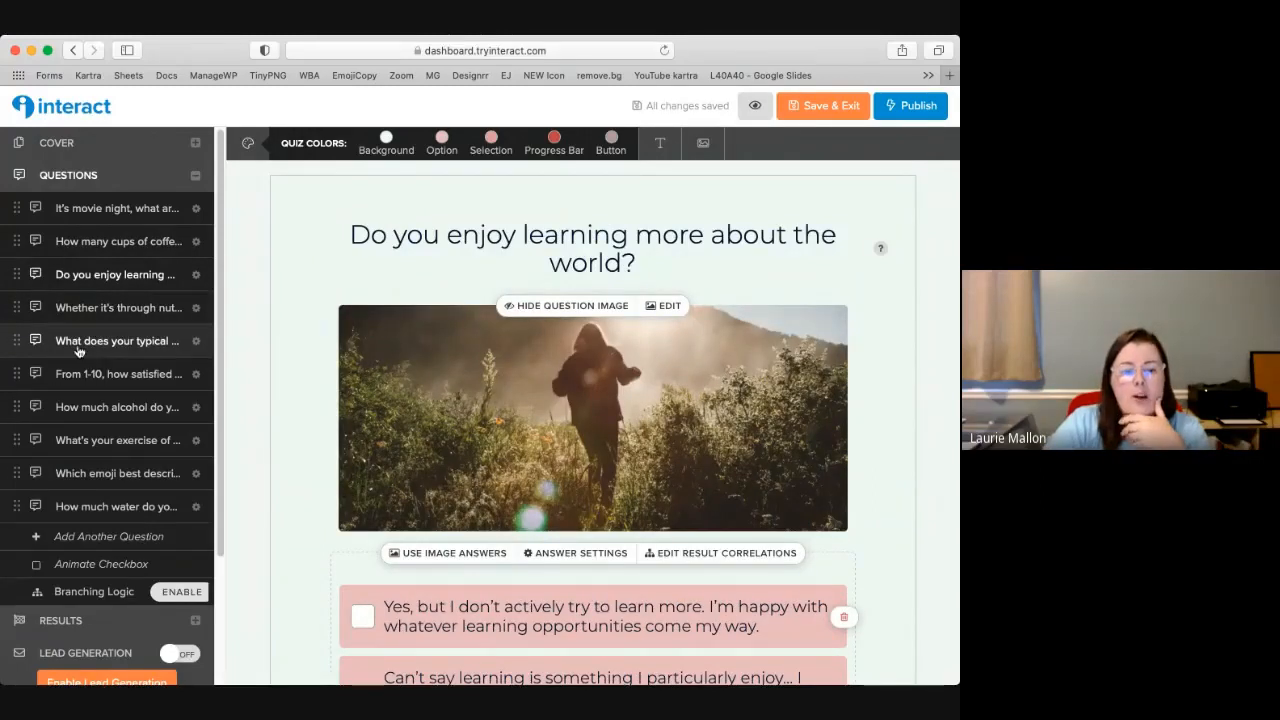
pyautogui.click(78, 349)
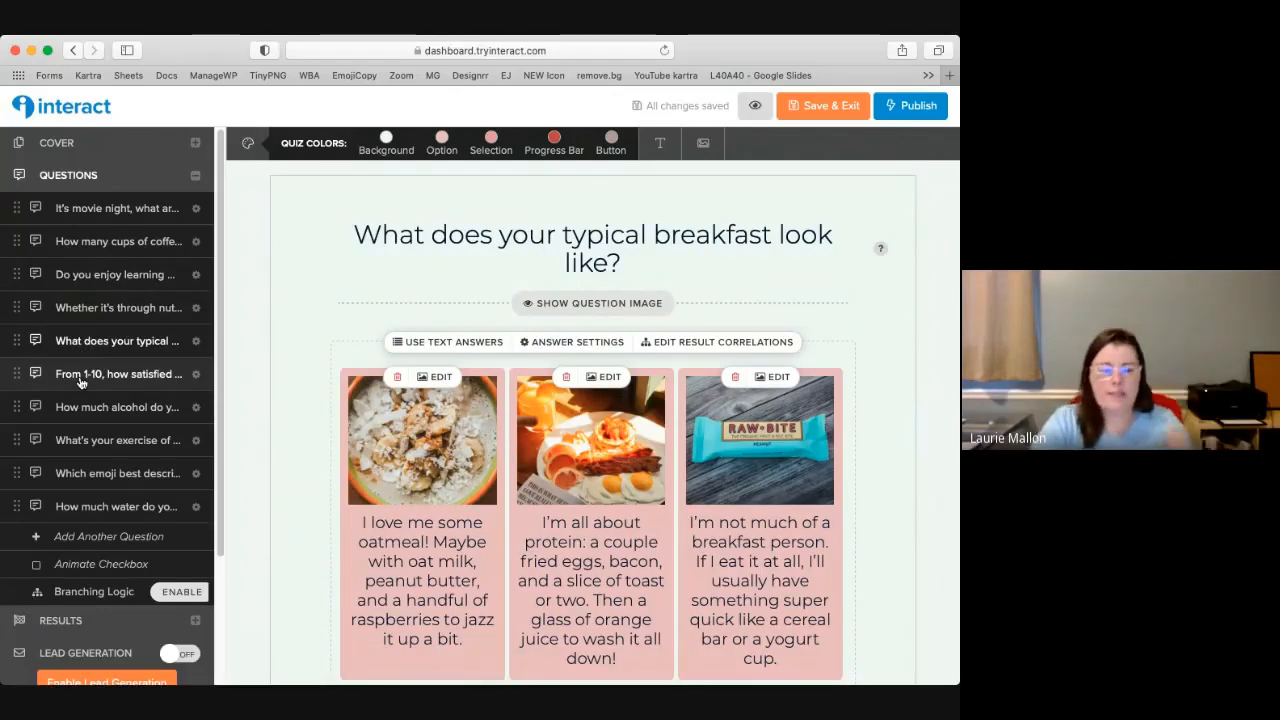
pyautogui.click(80, 377)
pyautogui.click(100, 408)
pyautogui.click(100, 444)
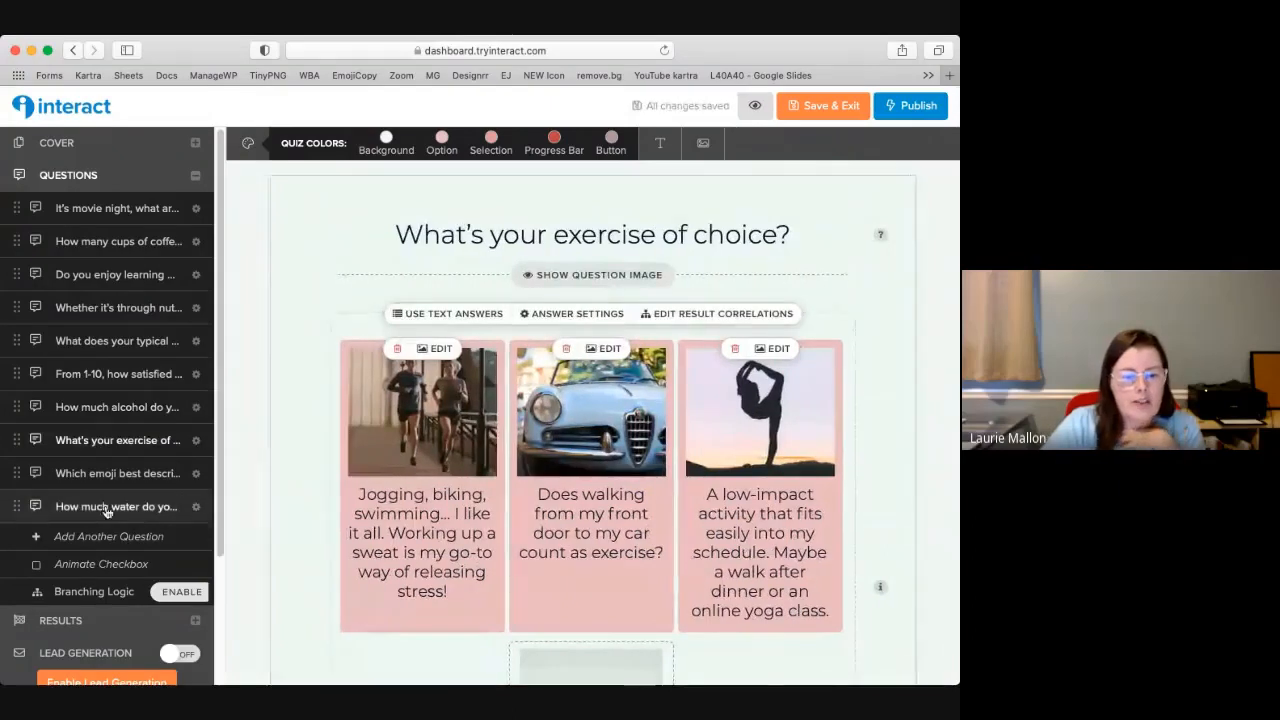
# Step: Correlate the daily water question's answers and save: 1-2 glasses to Newcomer, 2-6 glasses to Novice, 6-8 glasses to Aficionado
pyautogui.click(107, 508)
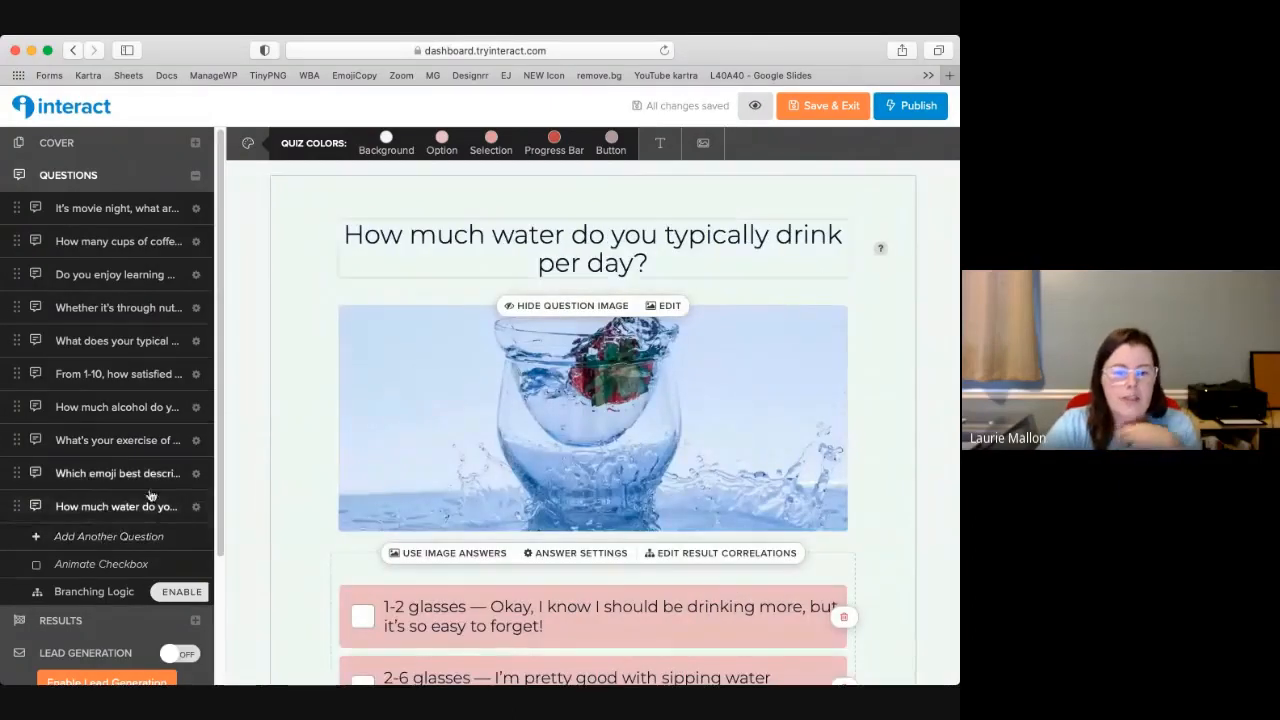
pyautogui.scroll(-1, 196, 487)
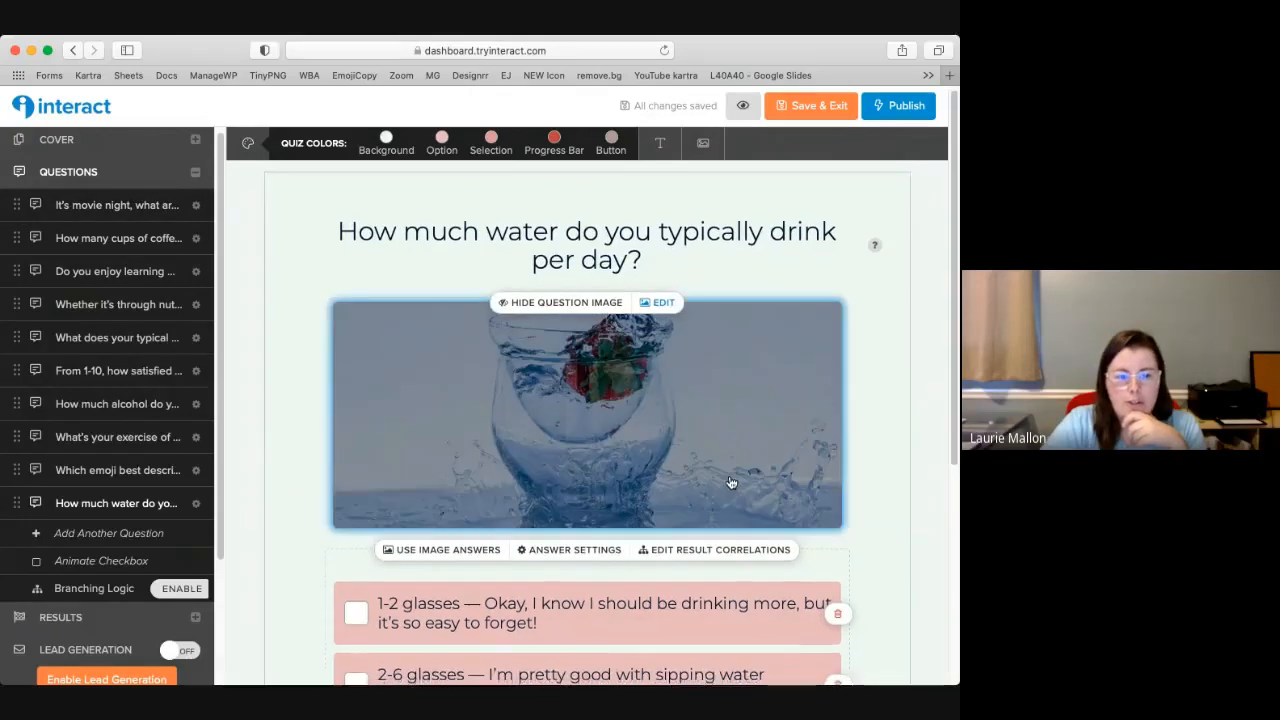
pyautogui.scroll(-2, 731, 483)
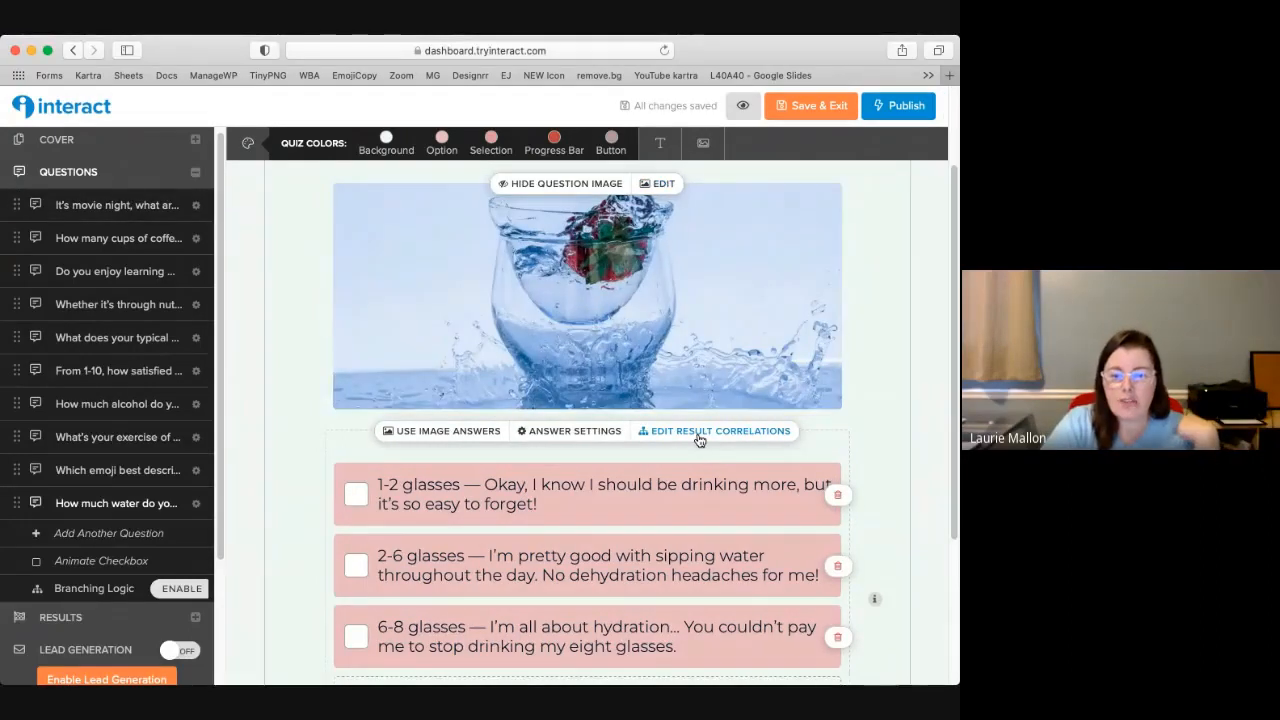
pyautogui.click(699, 434)
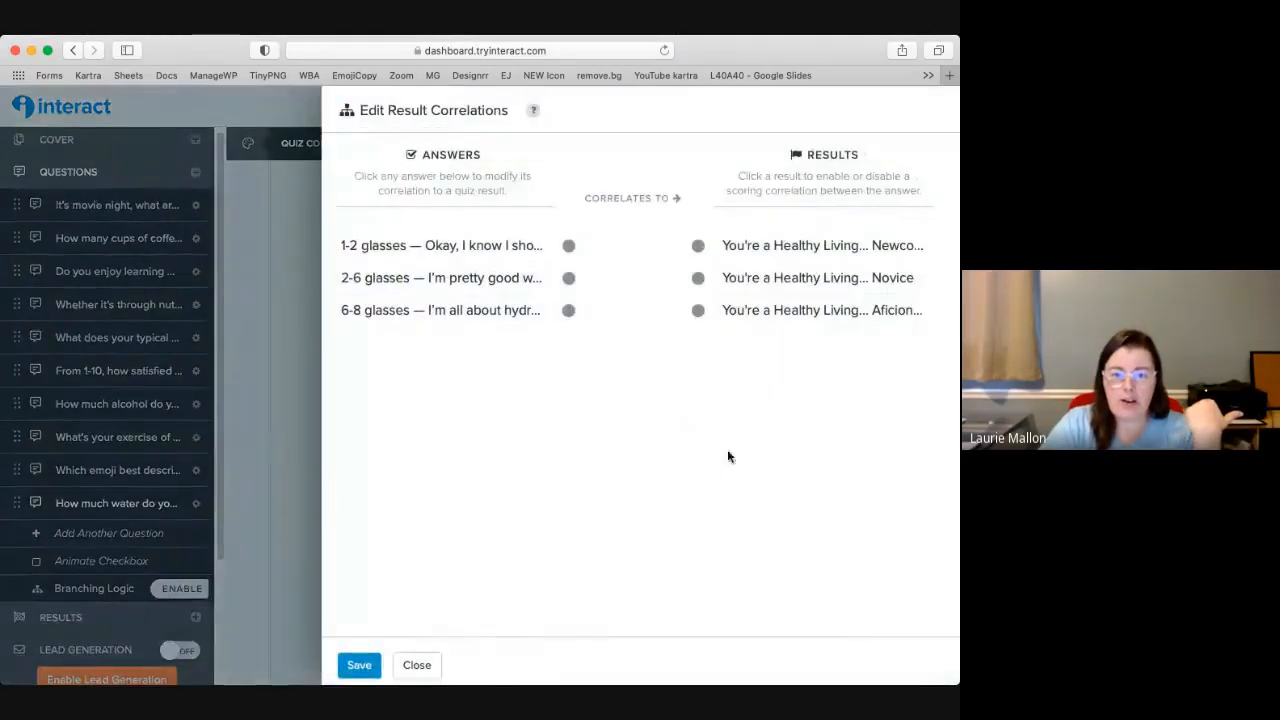
pyautogui.click(568, 247)
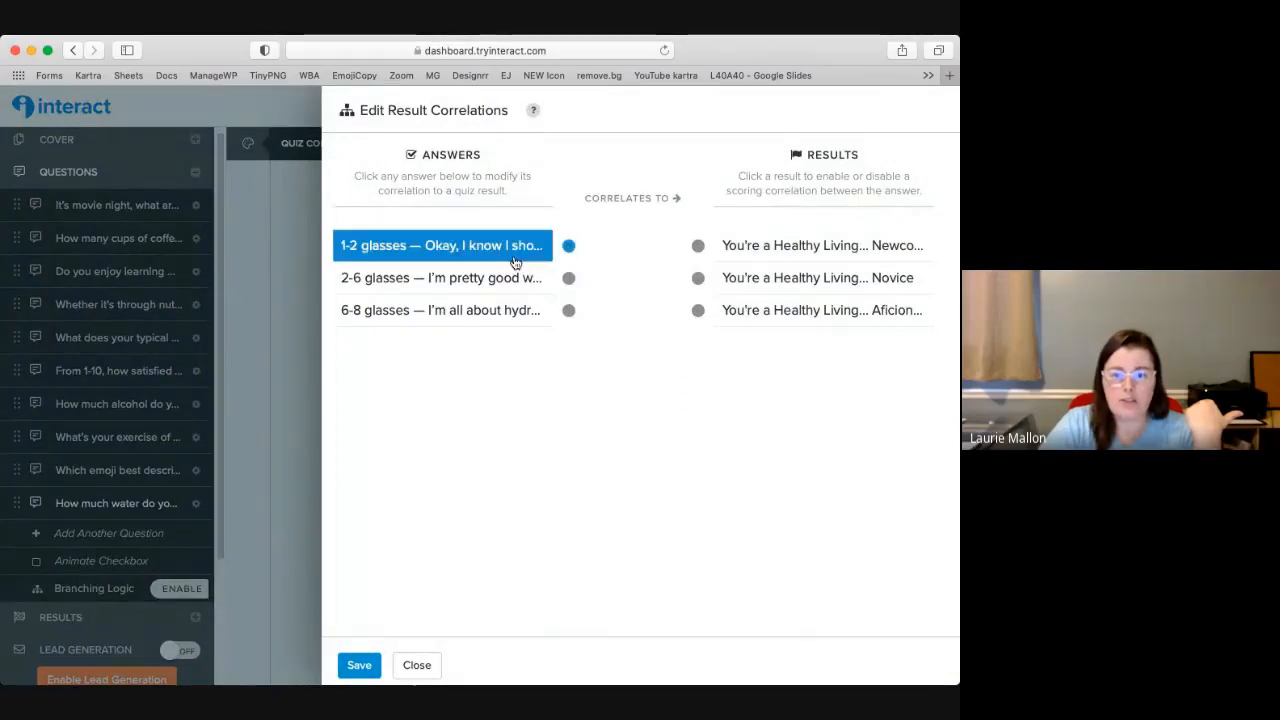
pyautogui.click(742, 249)
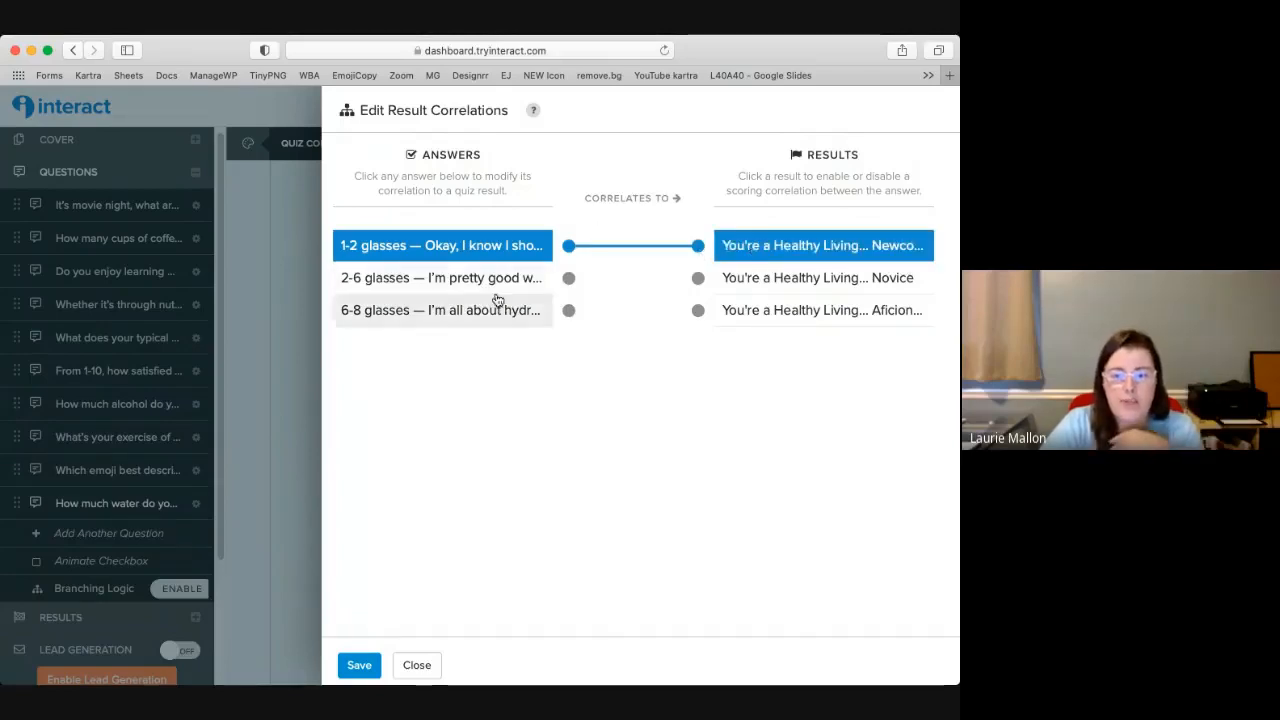
pyautogui.click(491, 286)
pyautogui.click(751, 283)
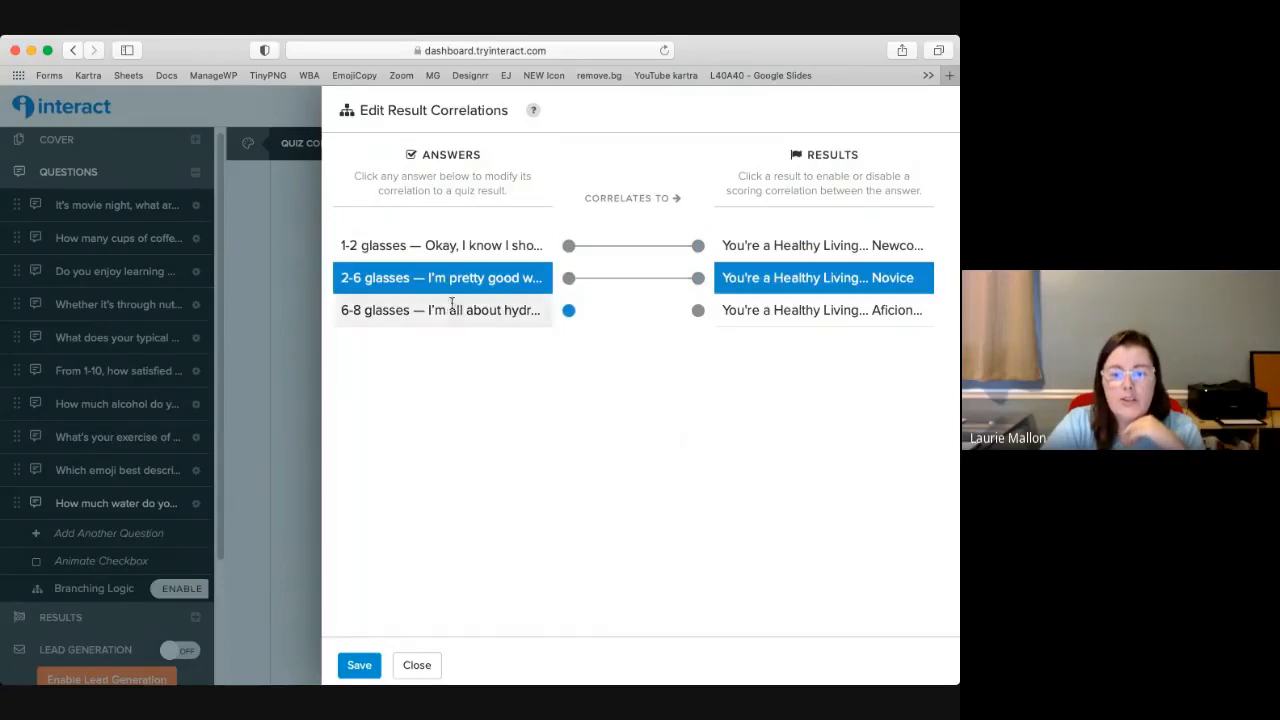
pyautogui.click(449, 306)
pyautogui.click(765, 317)
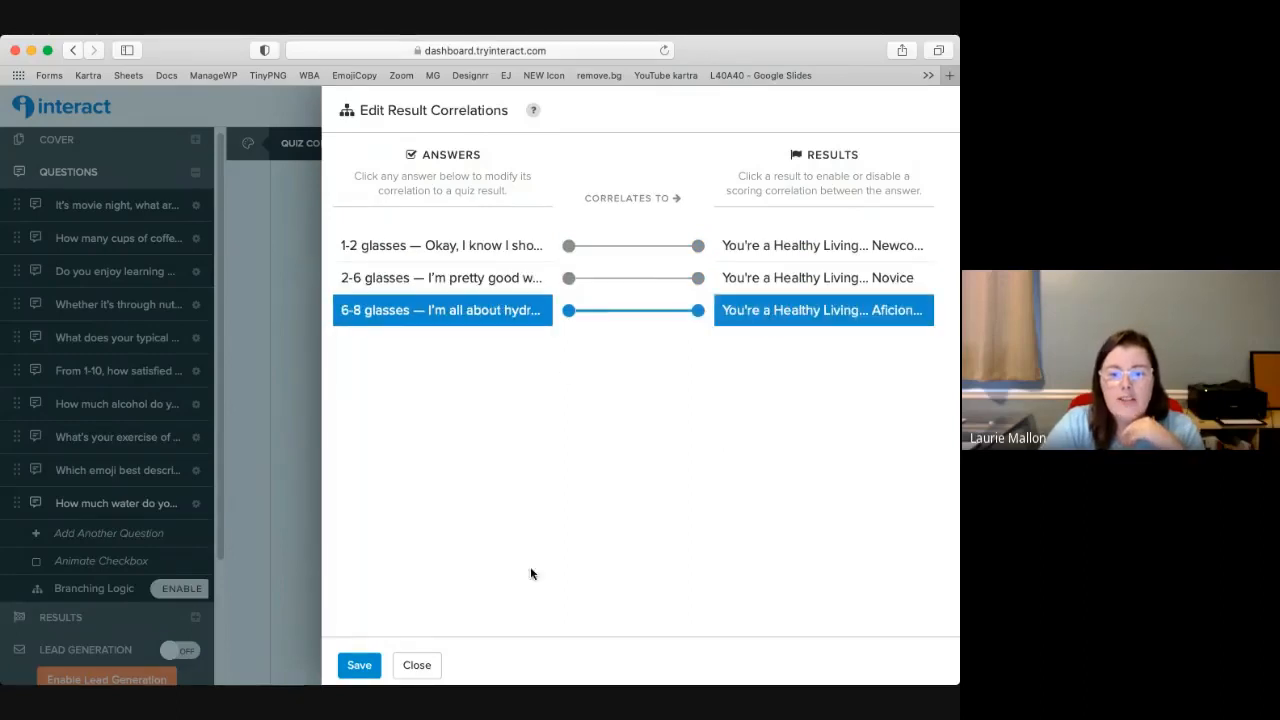
pyautogui.click(360, 666)
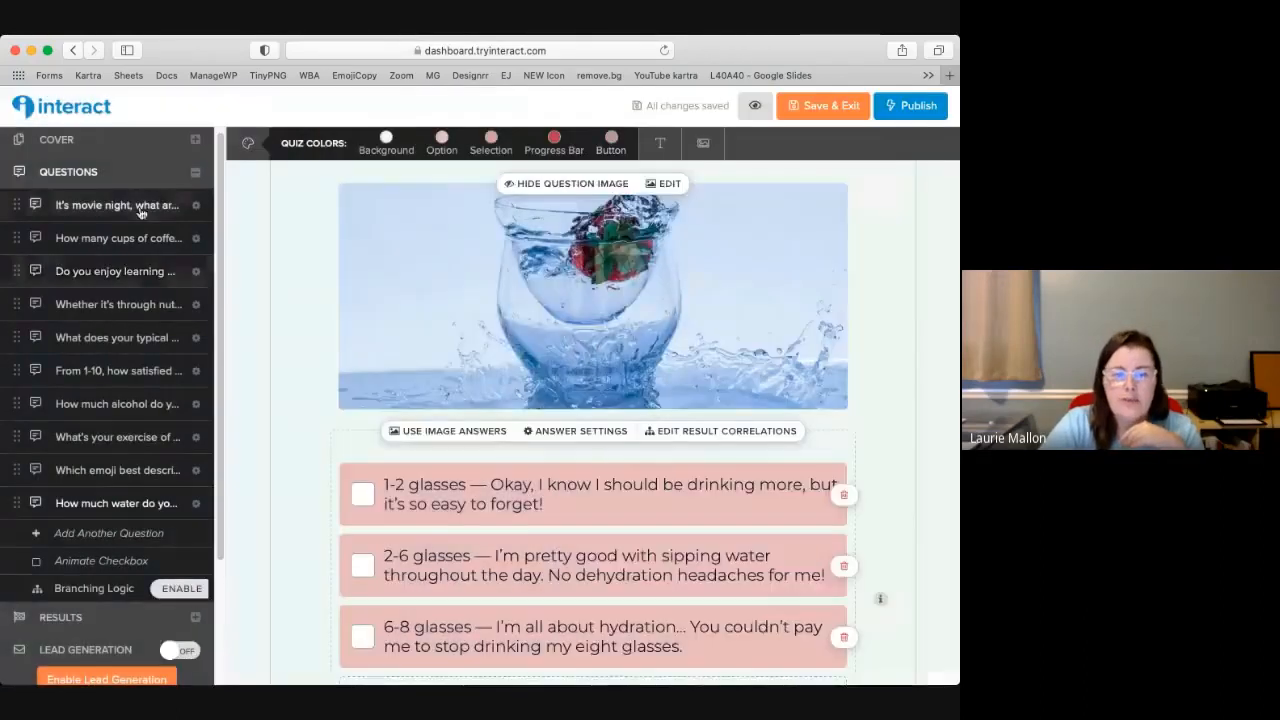
# Step: Review the result correlations of the movie-night snack and coffee questions, saving each one as it is
pyautogui.click(137, 206)
pyautogui.click(727, 220)
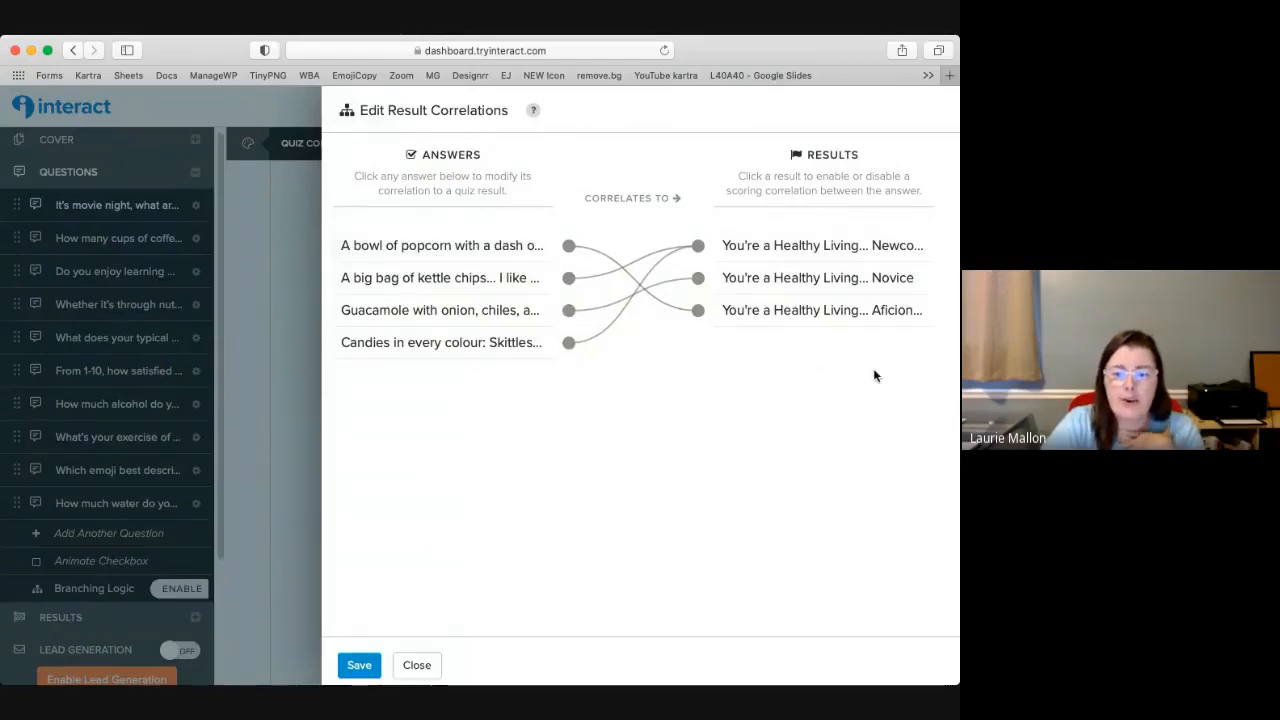
pyautogui.click(359, 666)
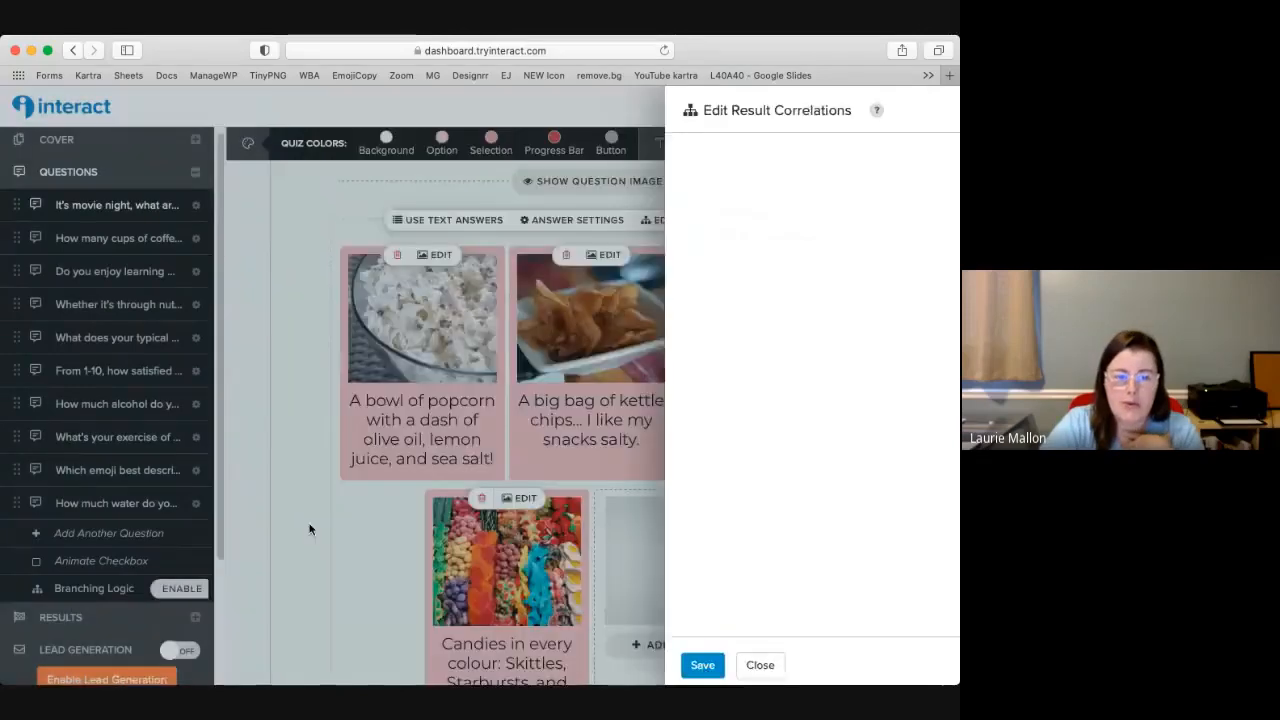
pyautogui.click(110, 238)
pyautogui.click(736, 437)
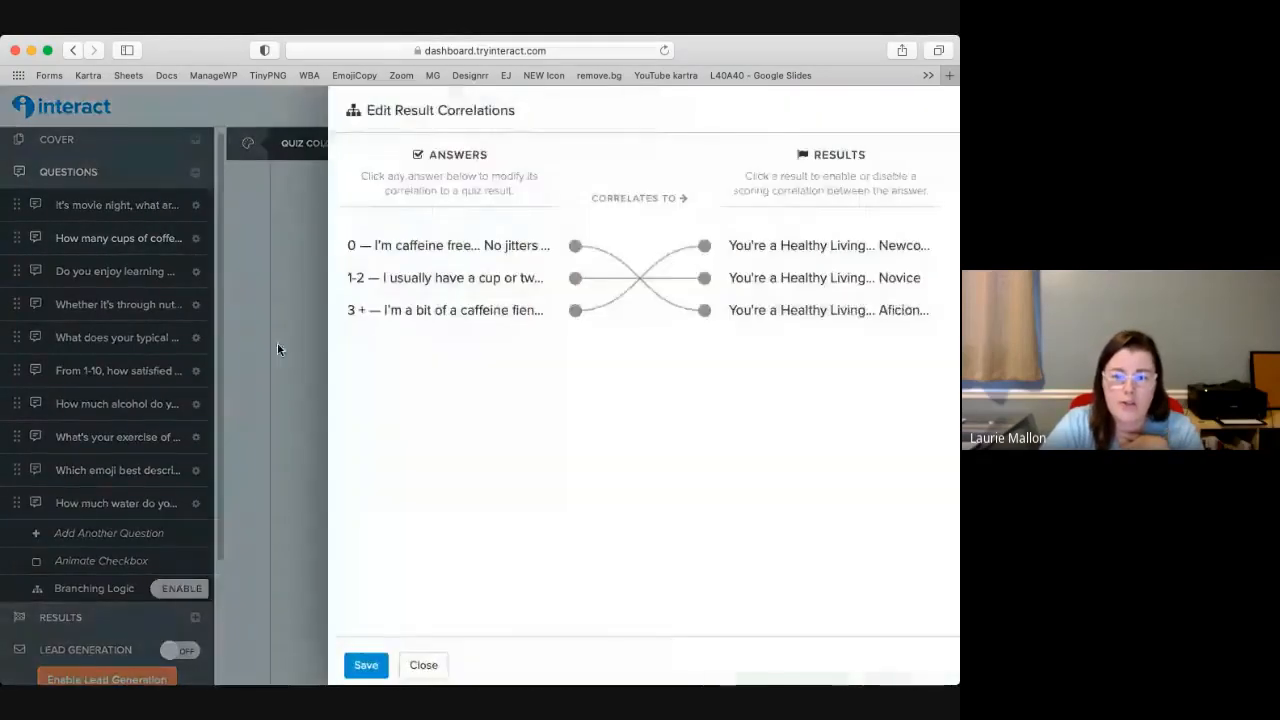
pyautogui.click(359, 666)
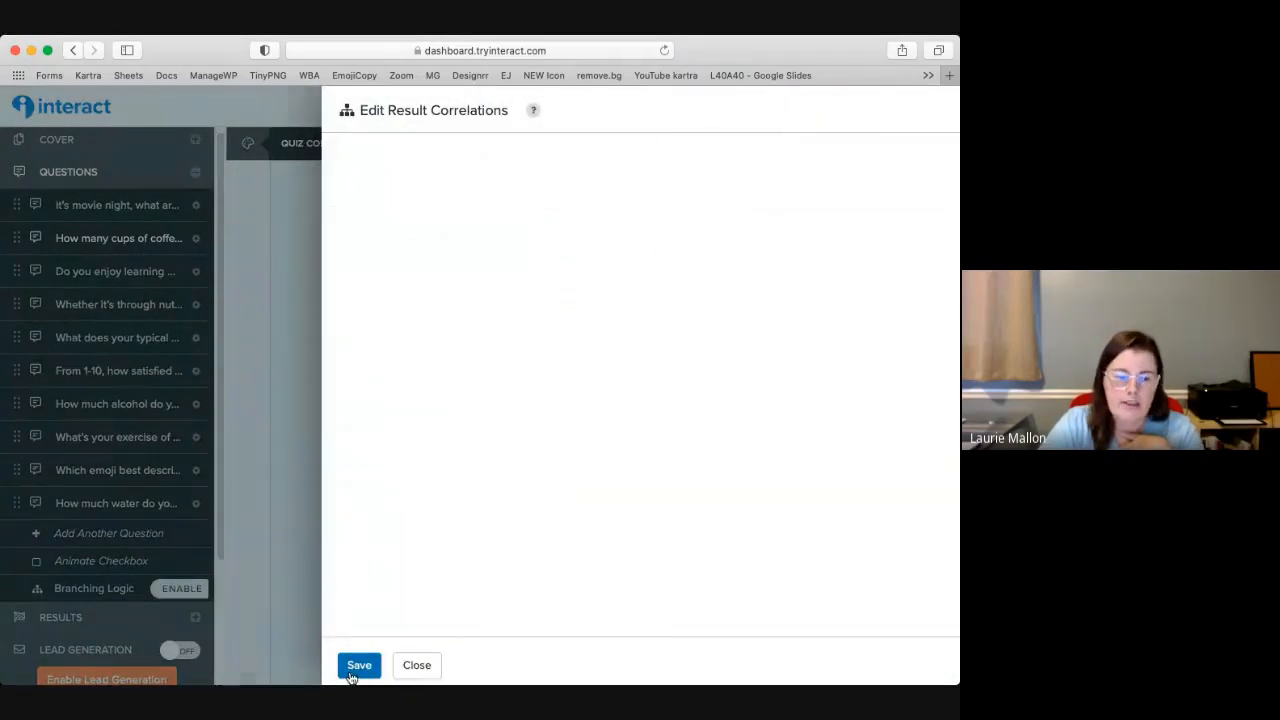
pyautogui.scroll(-3, 90, 570)
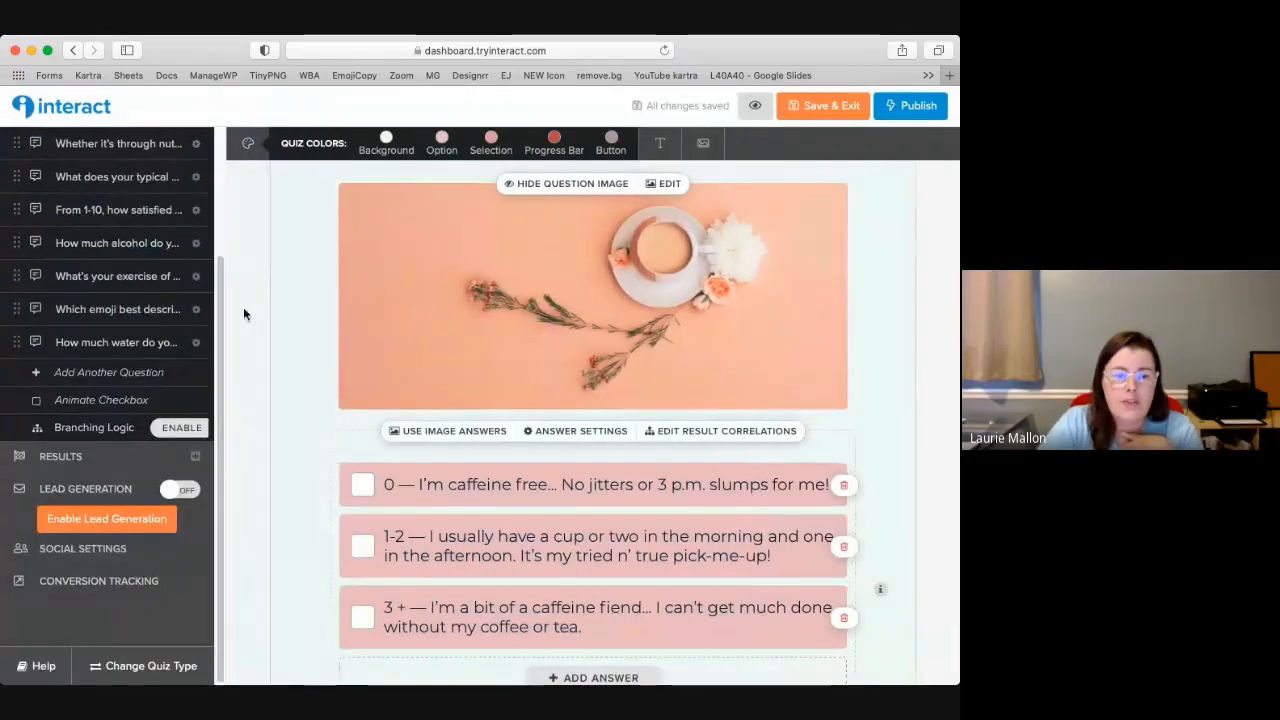
pyautogui.scroll(3, 52, 175)
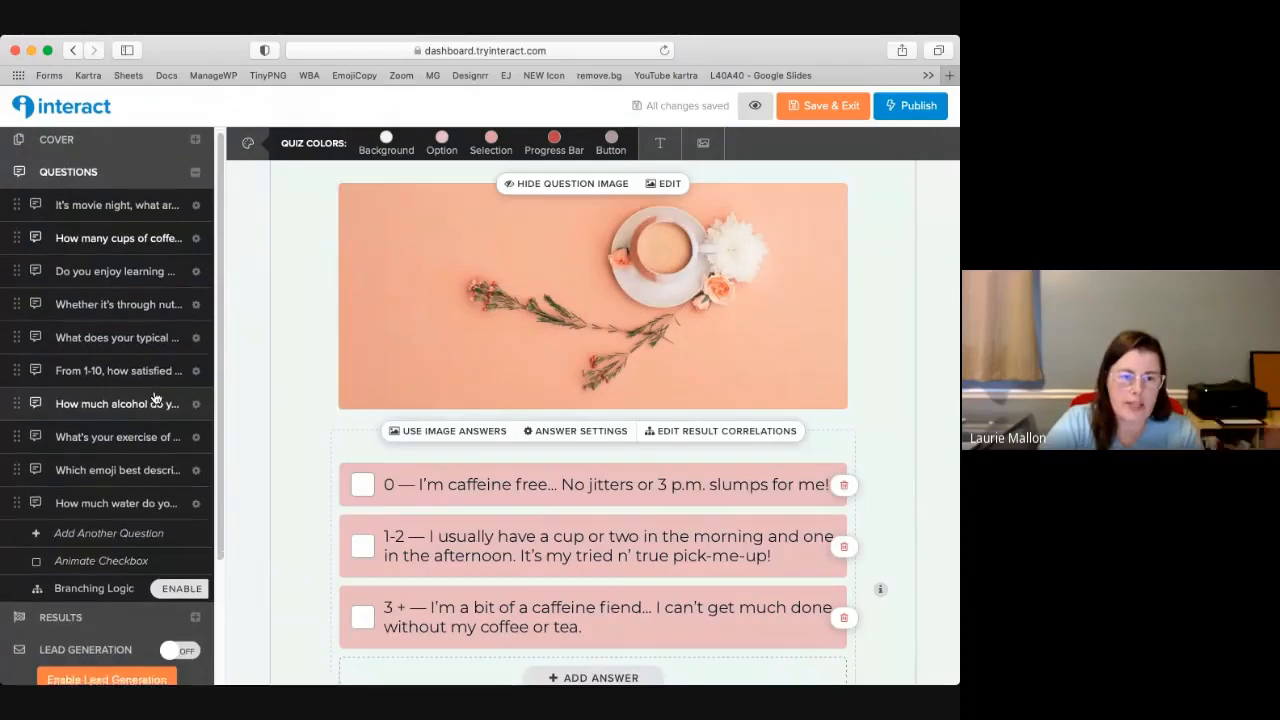
pyautogui.scroll(-2, 118, 470)
pyautogui.scroll(3, 120, 509)
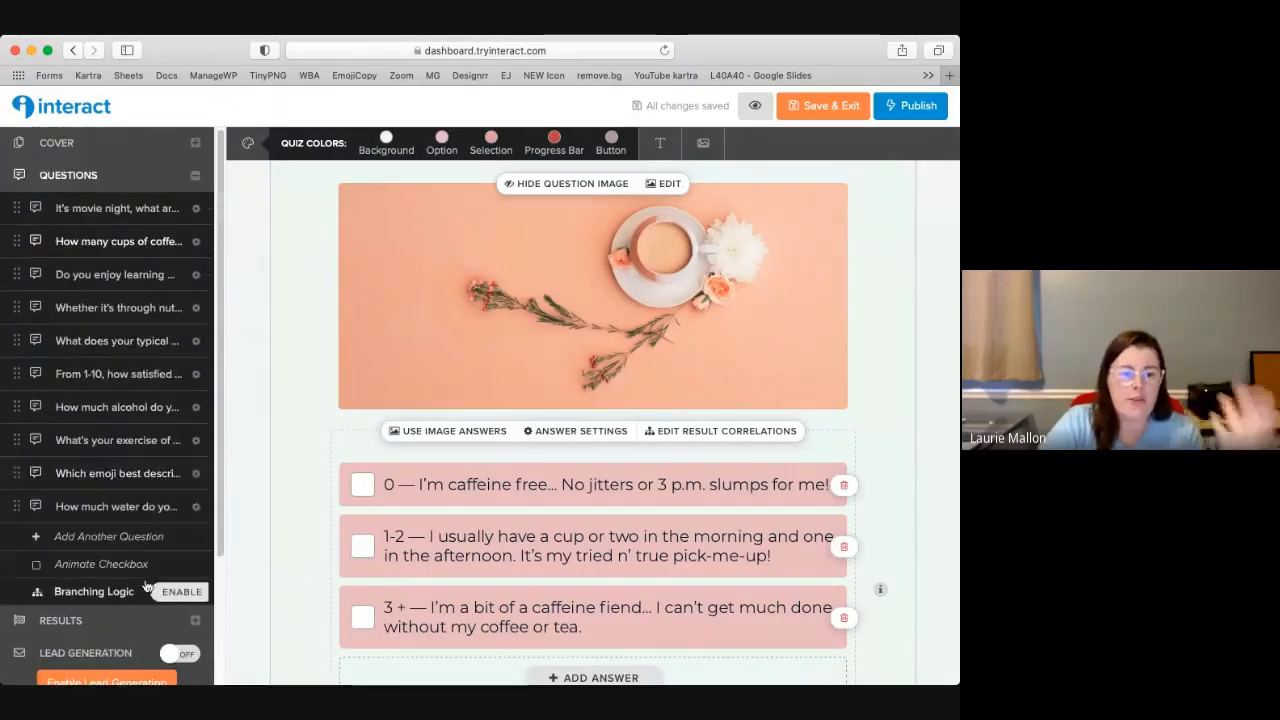
# Step: Return to the quiz results, check the Newcomer result's options and examine the Redirect Results settings without enabling any redirect
pyautogui.scroll(-3, 100, 520)
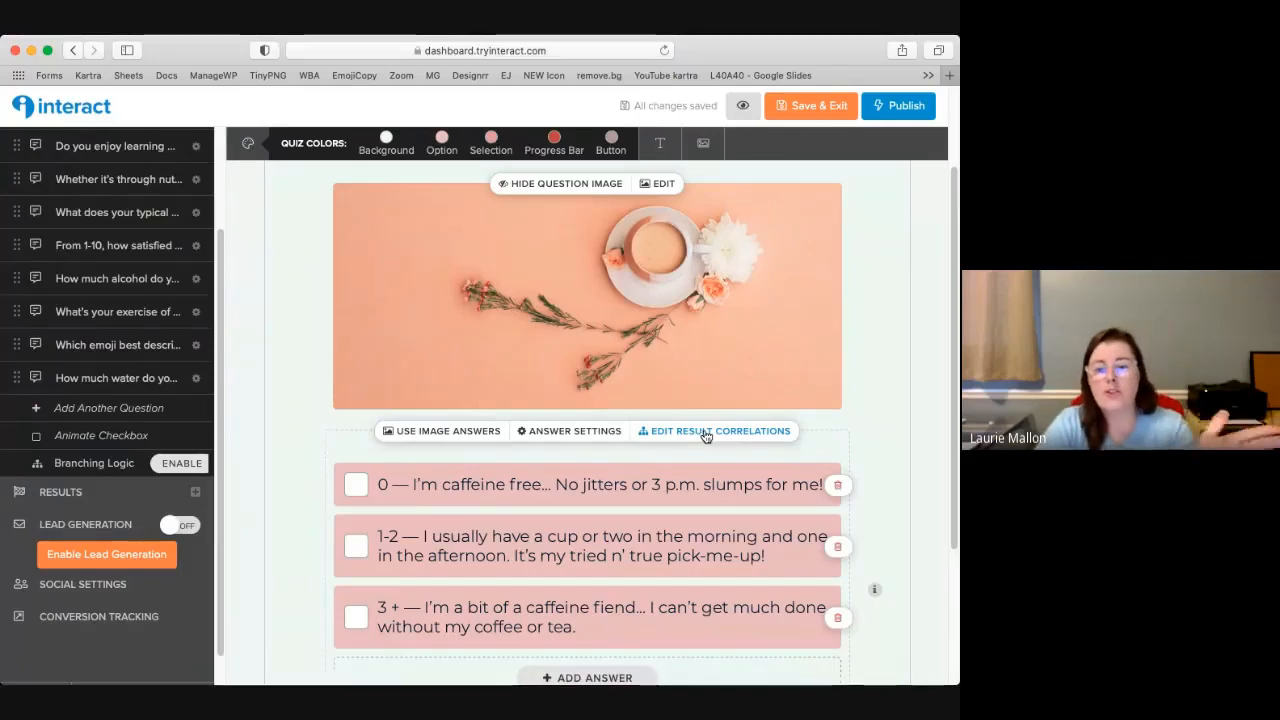
pyautogui.click(84, 503)
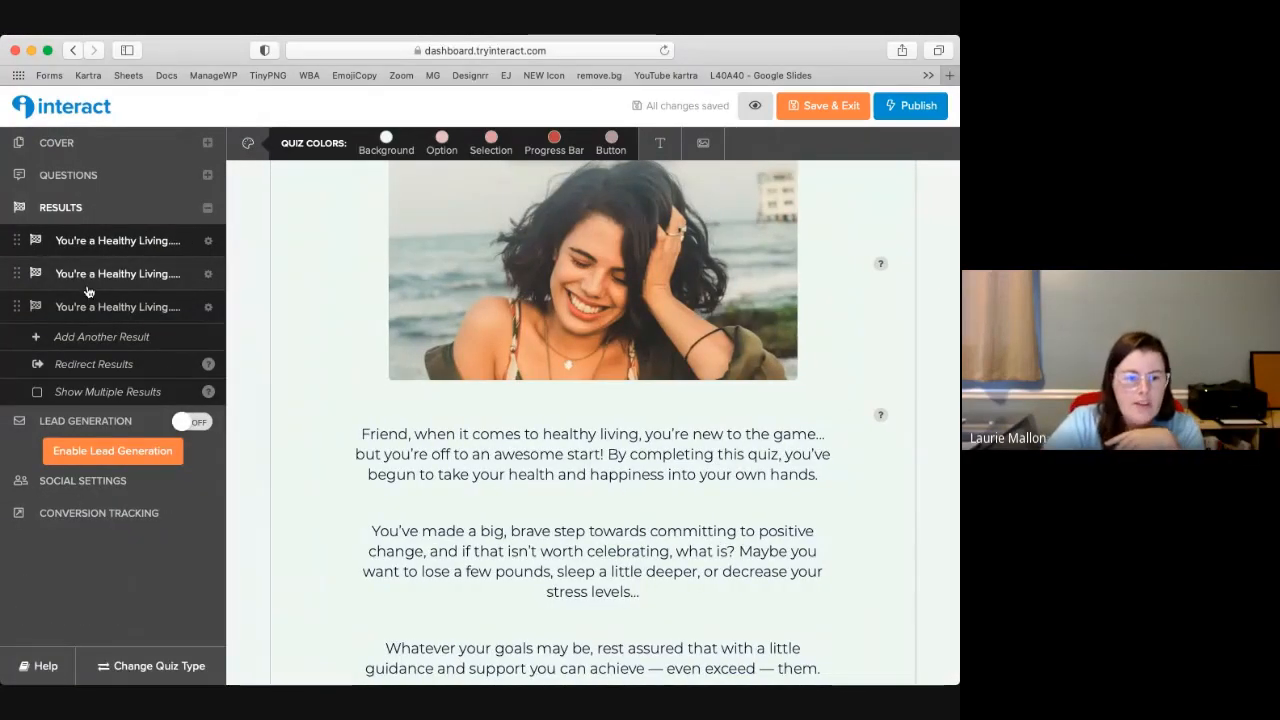
pyautogui.click(208, 241)
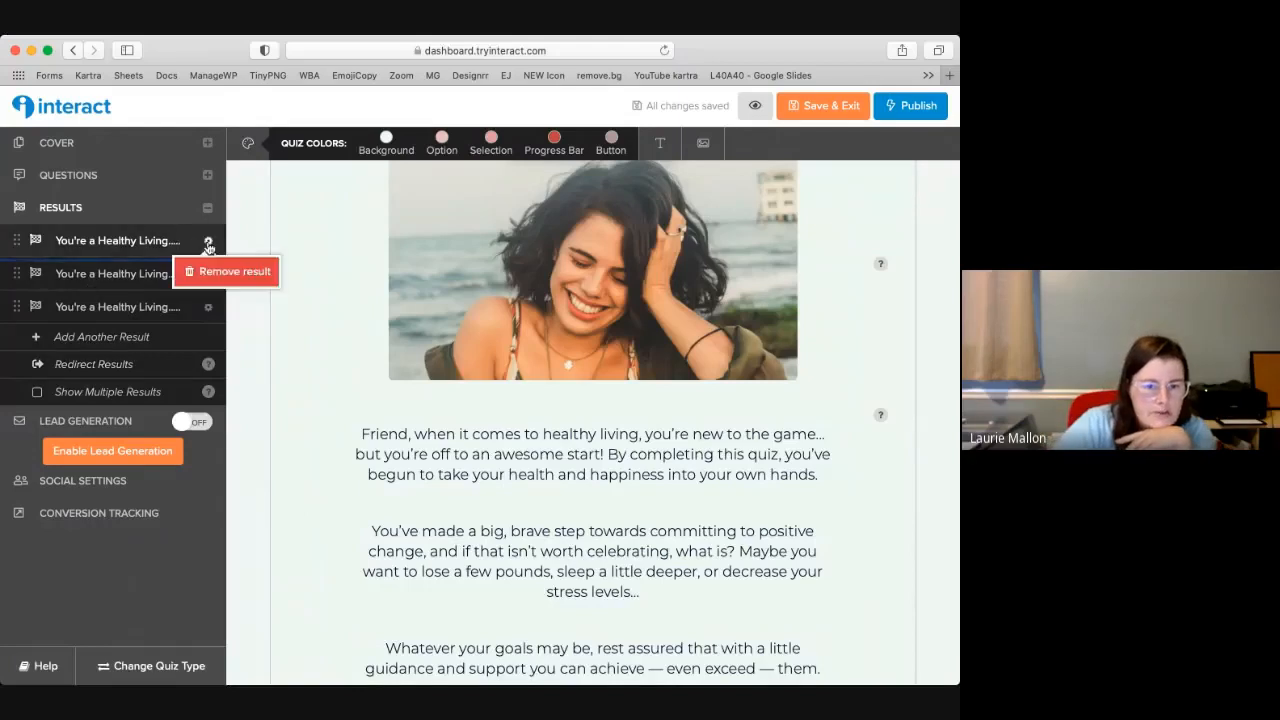
pyautogui.click(105, 367)
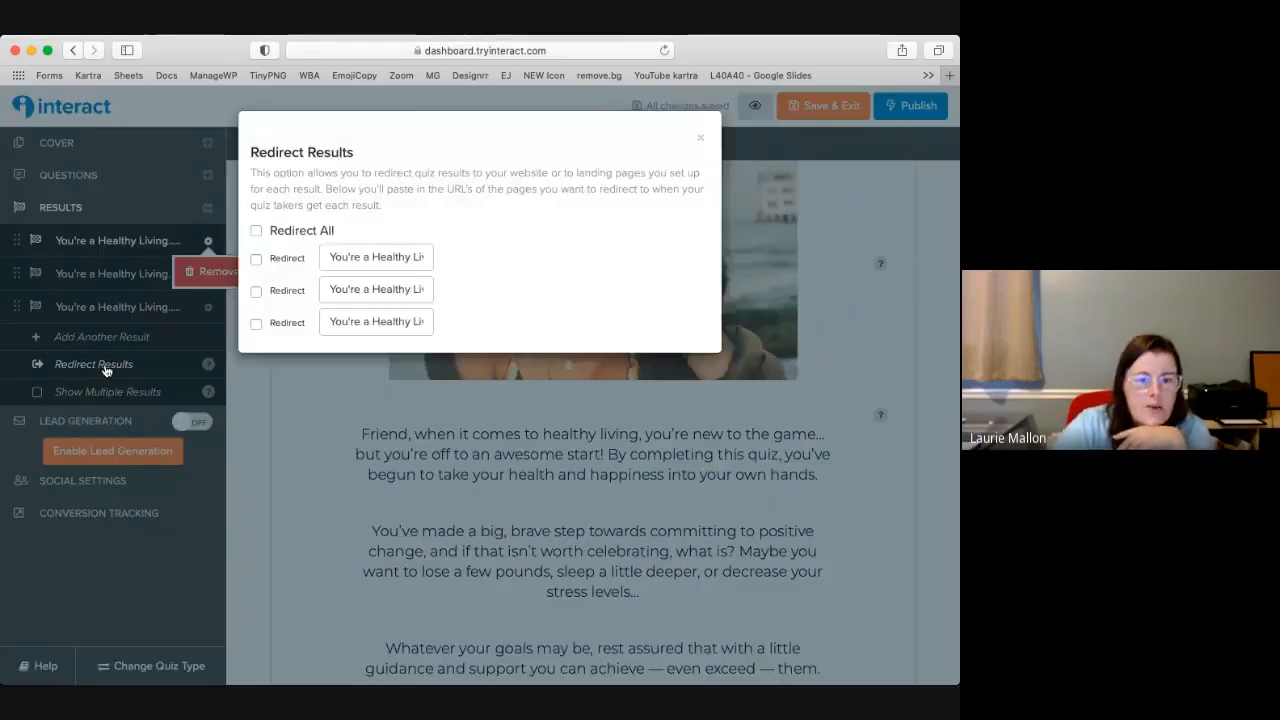
pyautogui.click(478, 510)
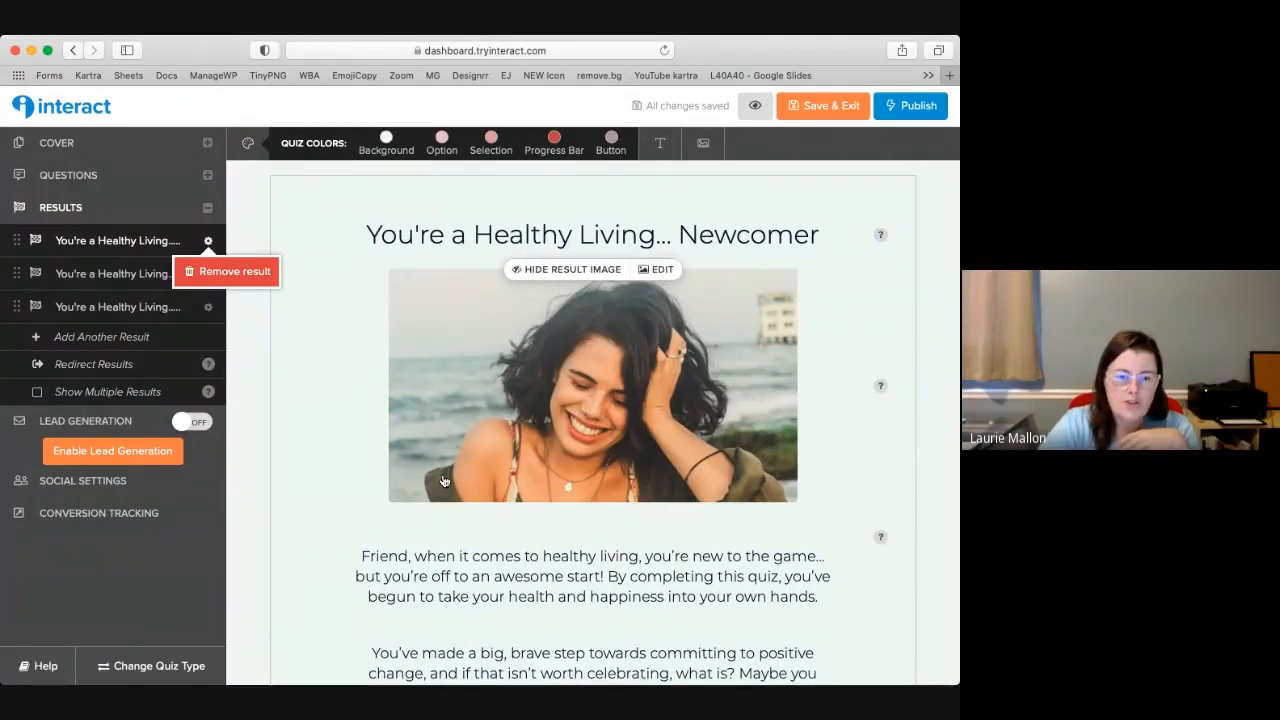
pyautogui.click(209, 245)
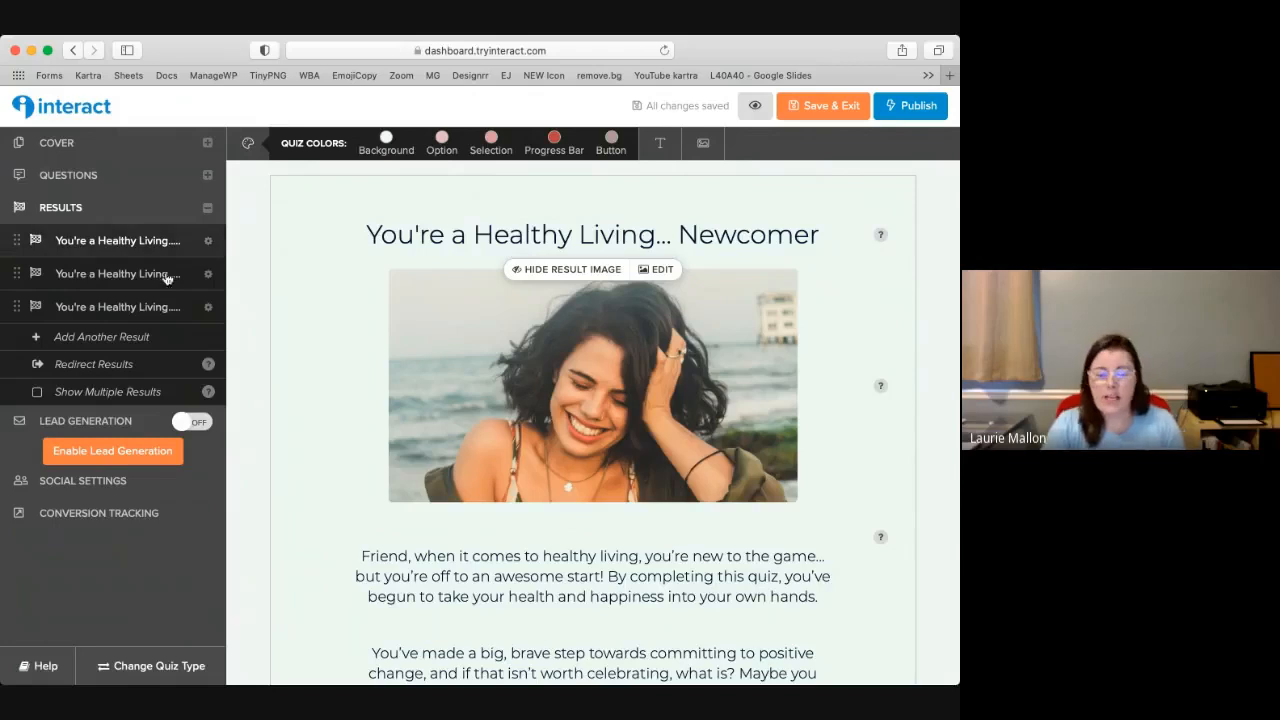
pyautogui.click(88, 365)
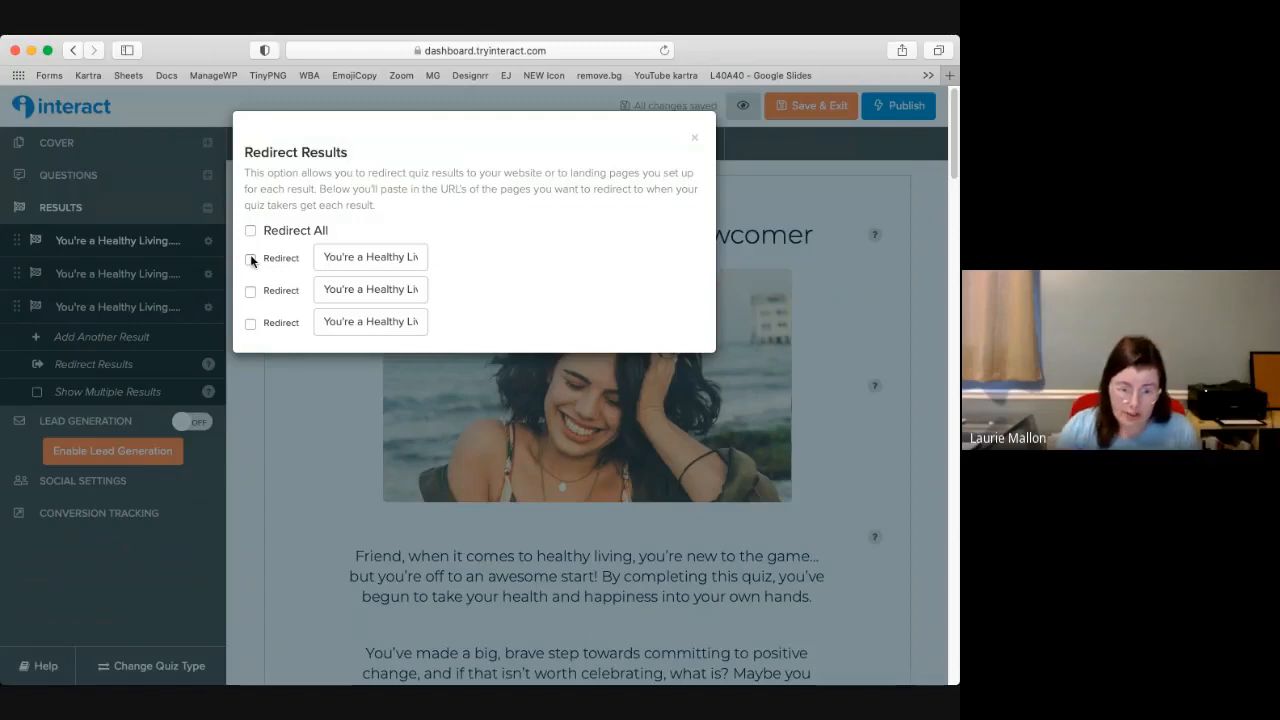
pyautogui.click(698, 141)
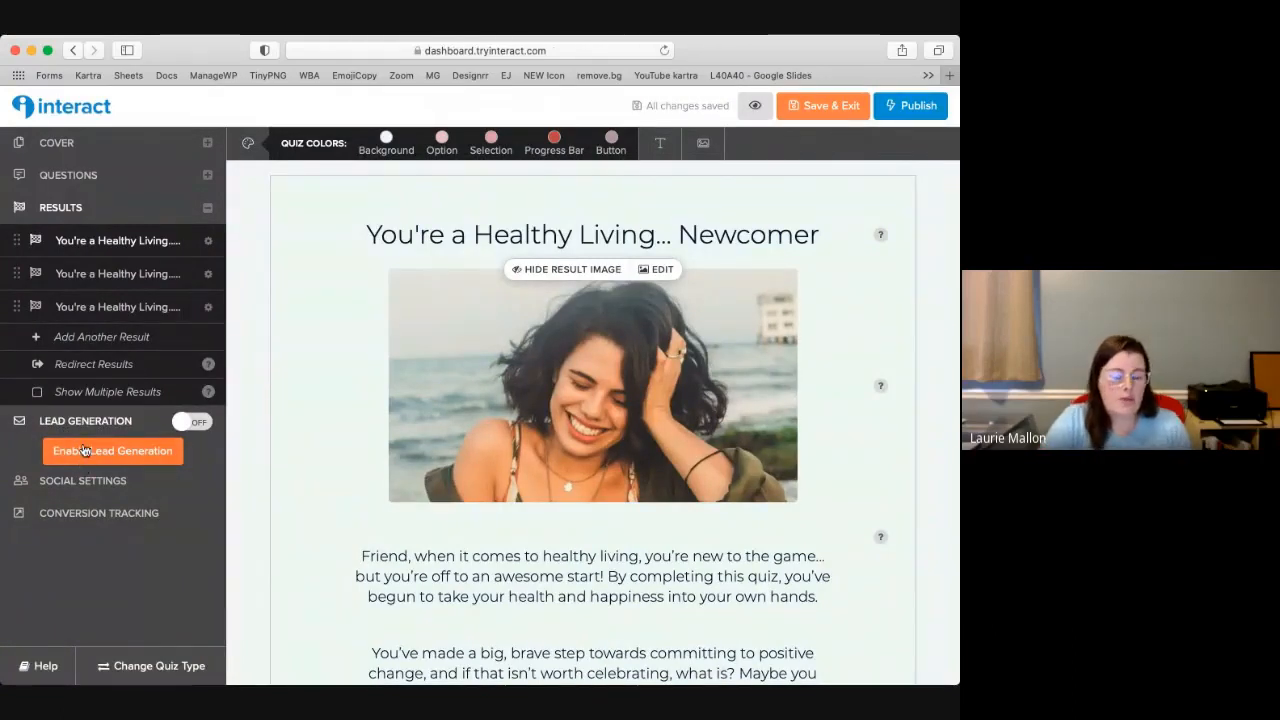
# Step: Check the quiz's social share settings, return to the results, and save and exit the quiz
pyautogui.click(65, 489)
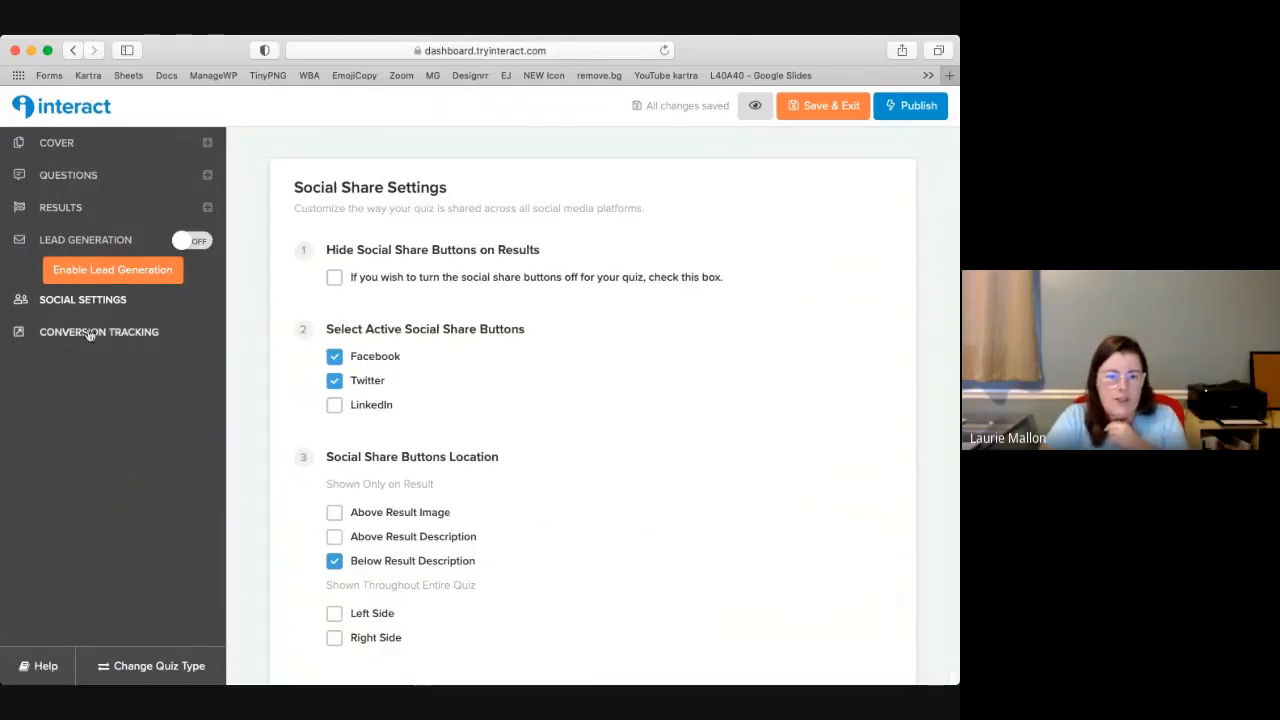
pyautogui.click(53, 215)
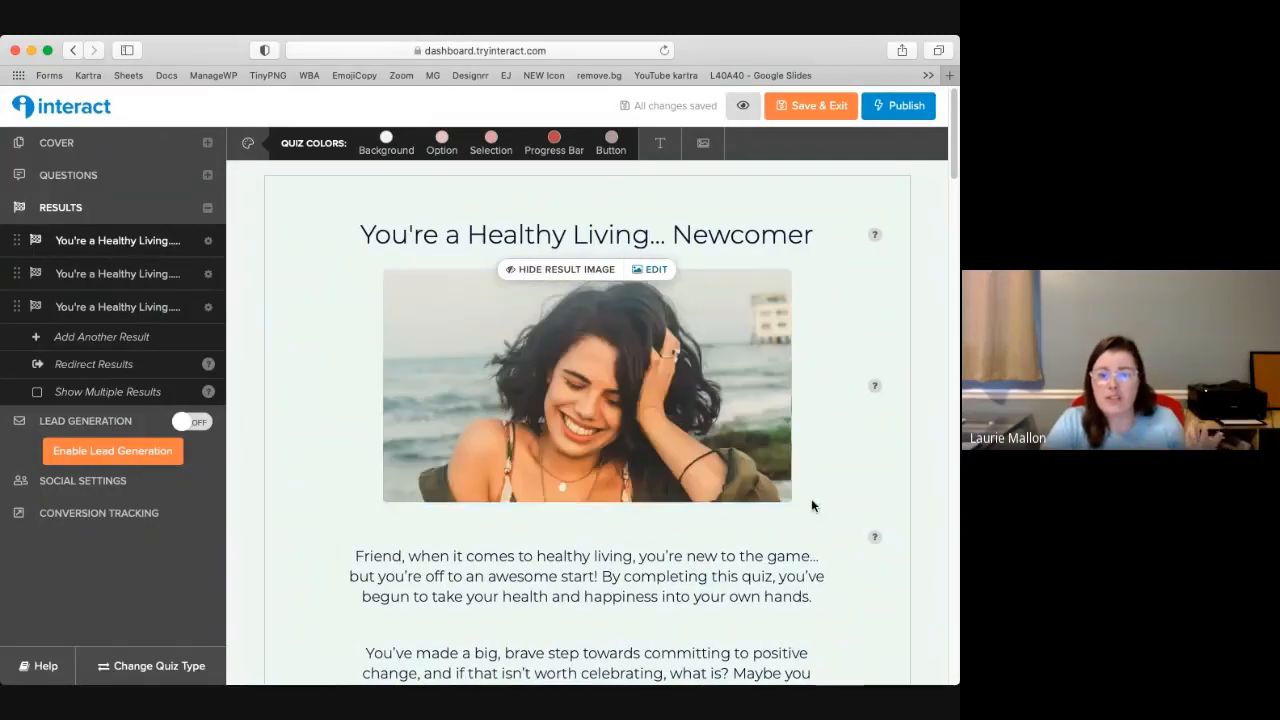
pyautogui.click(810, 105)
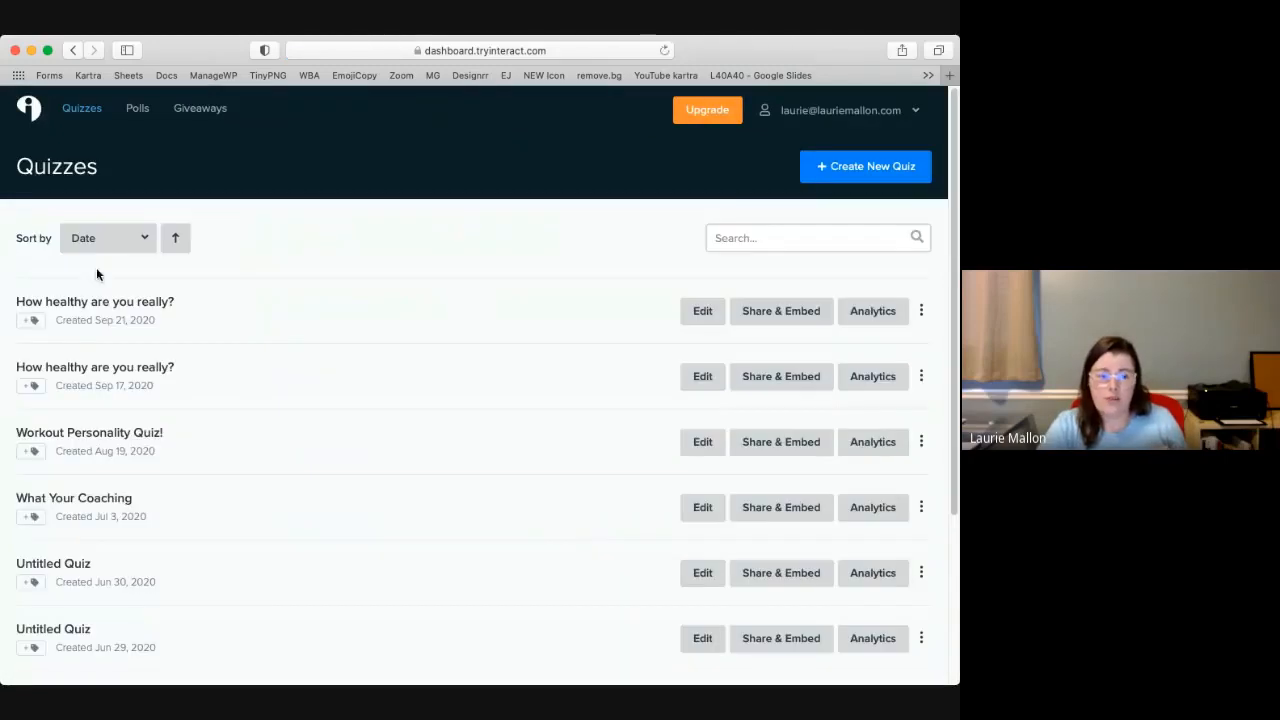
# Step: Publish the changes to the newest "How healthy are you really?" quiz and open its website embed settings
pyautogui.click(797, 320)
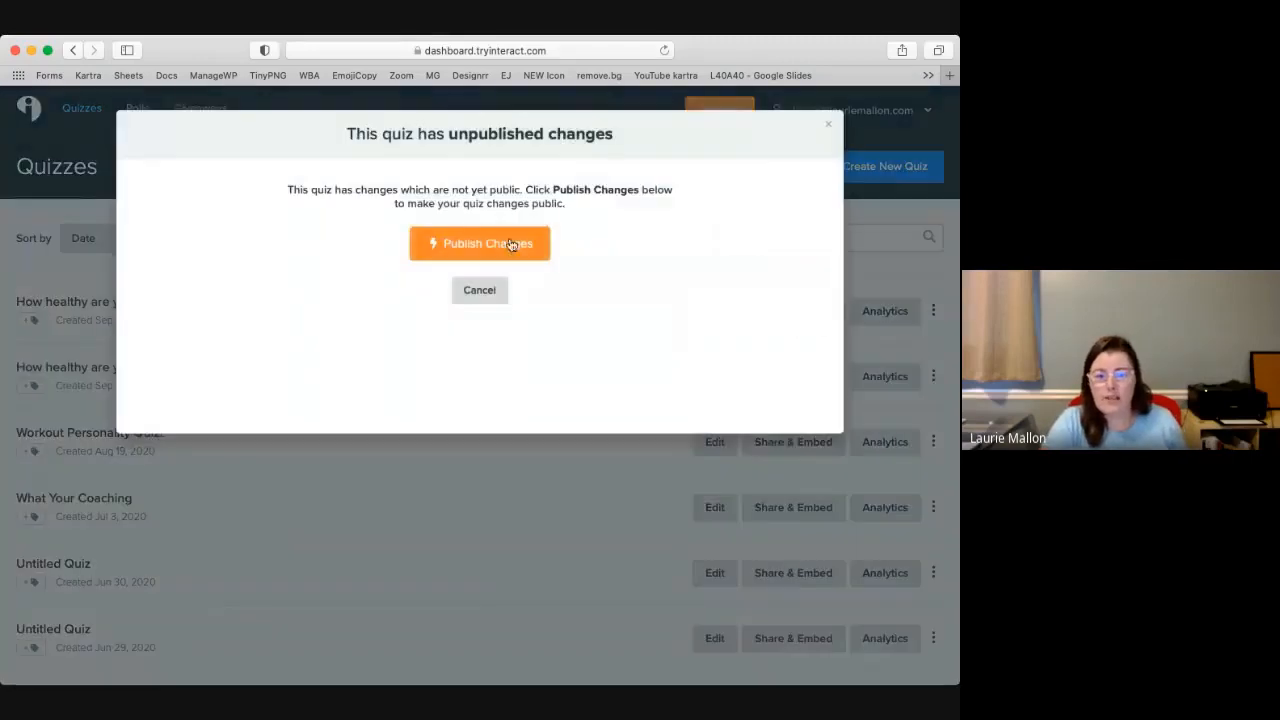
pyautogui.click(500, 244)
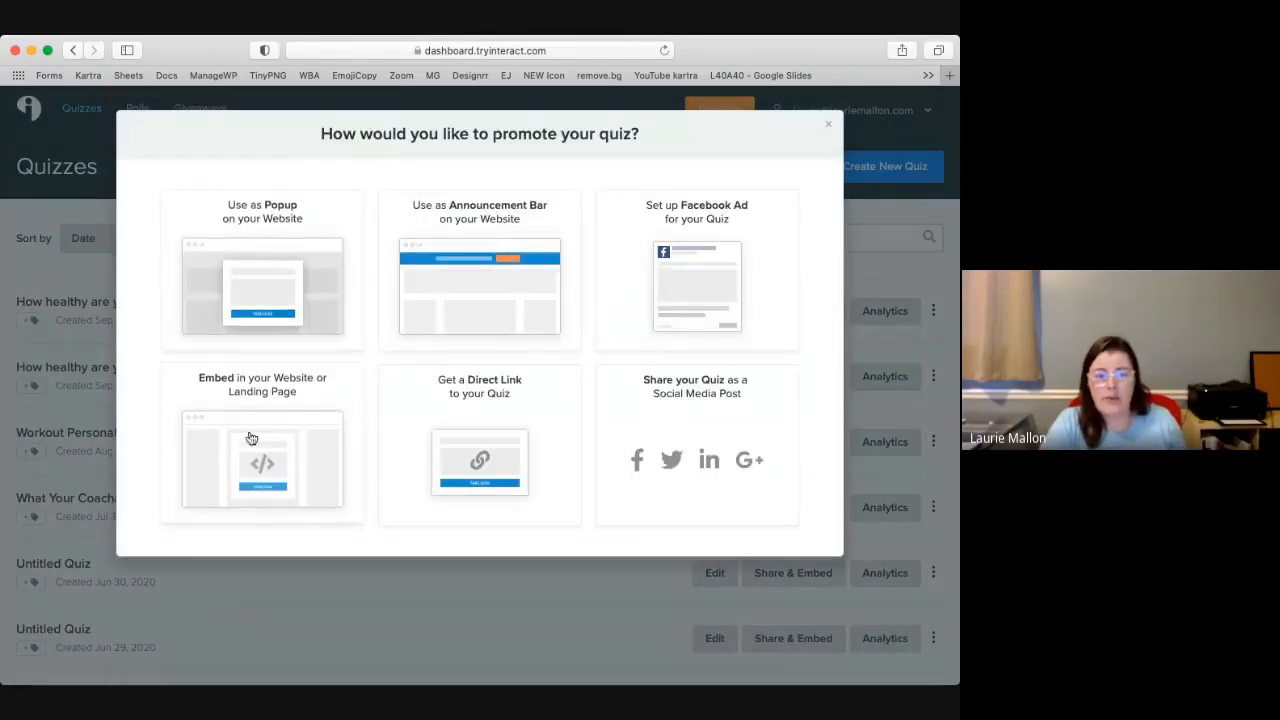
pyautogui.click(292, 431)
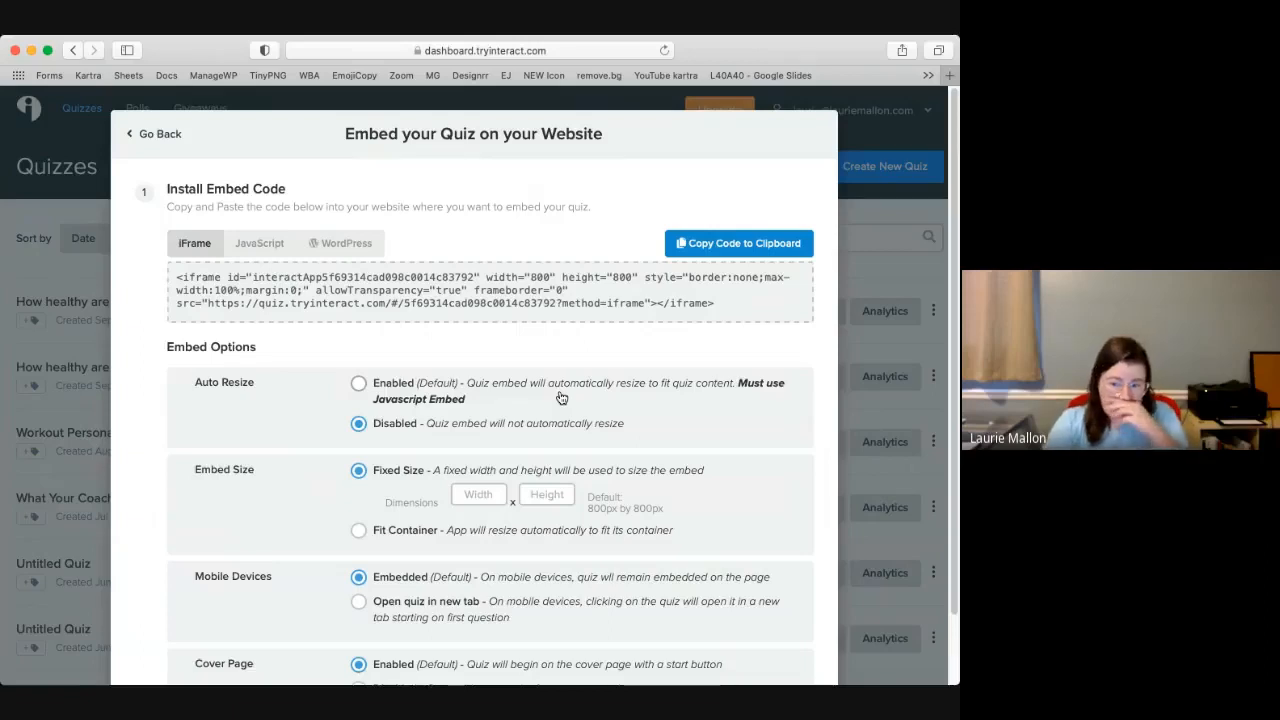
# Step: Enable Auto Resize for the JavaScript embed and set the embed size to Fit Container
pyautogui.click(359, 386)
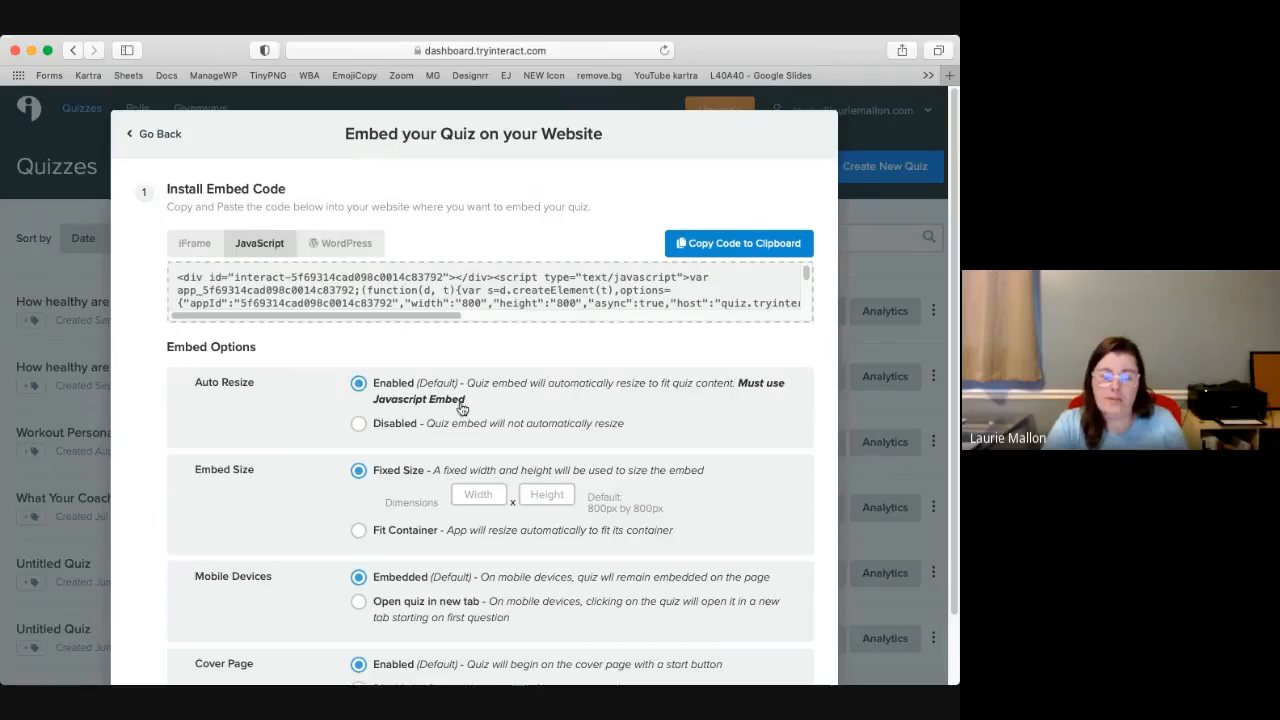
pyautogui.scroll(-3, 470, 510)
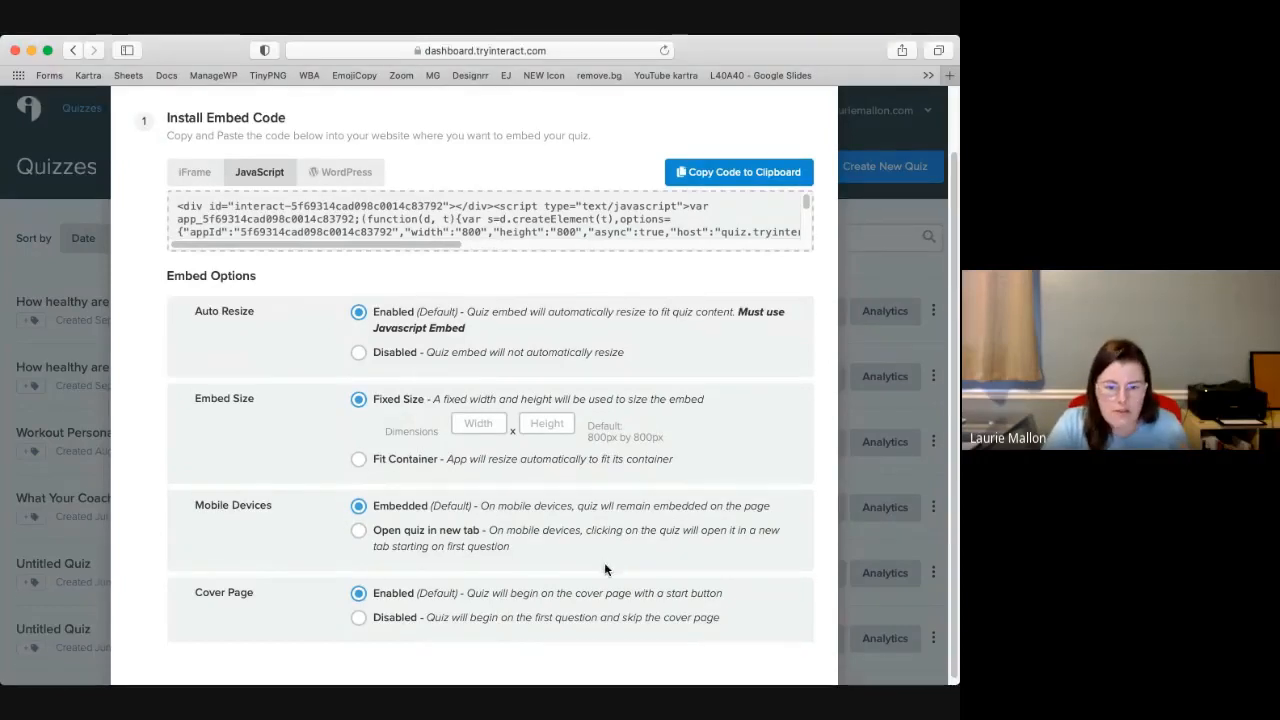
pyautogui.scroll(-3, 604, 562)
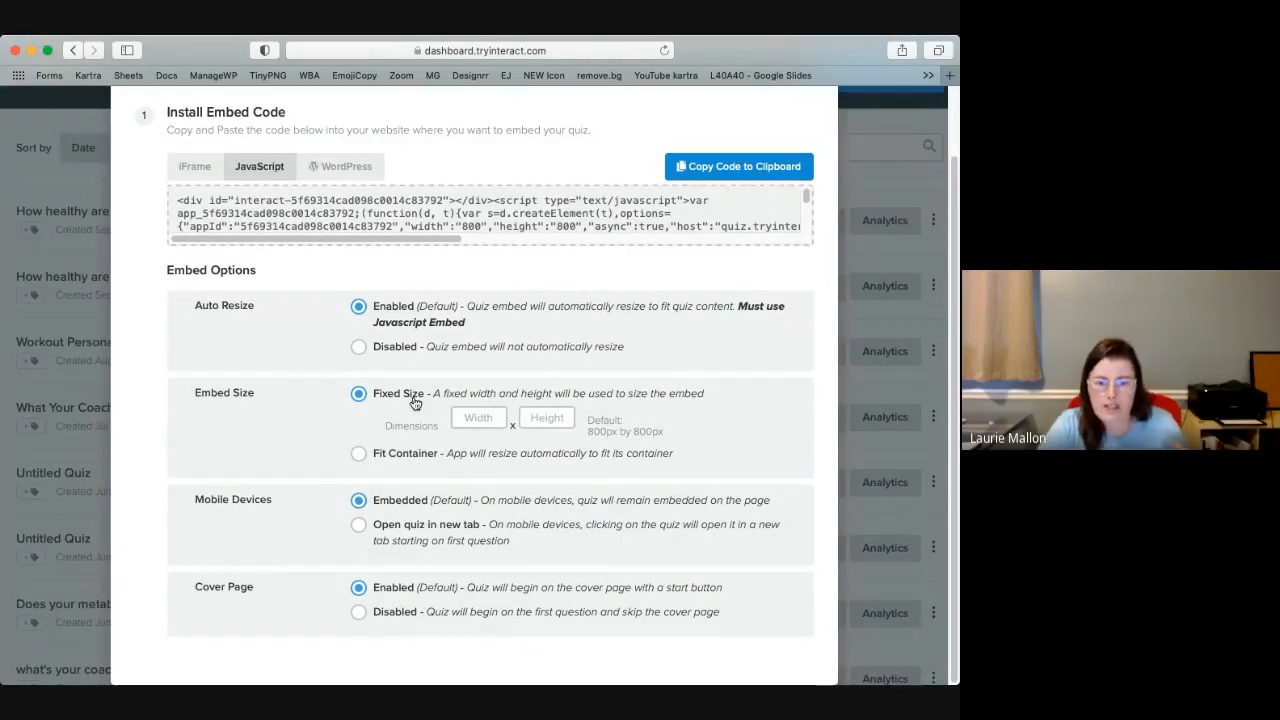
pyautogui.click(359, 456)
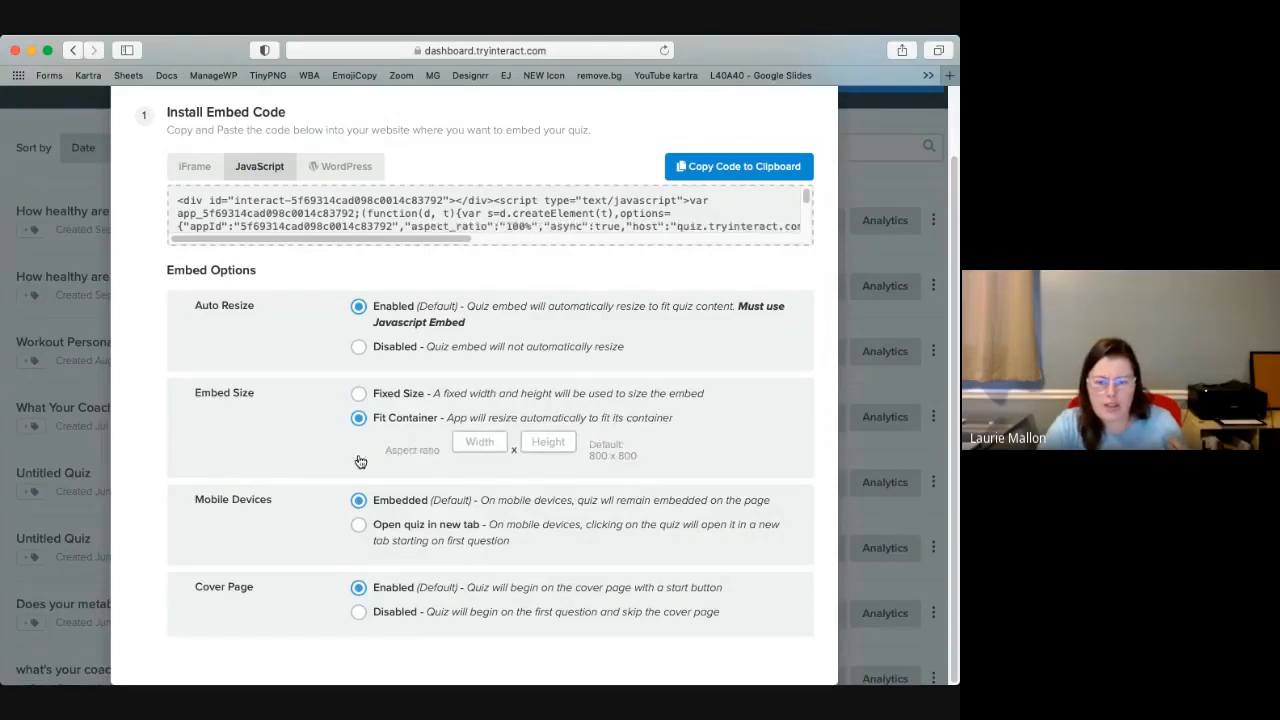
pyautogui.click(493, 441)
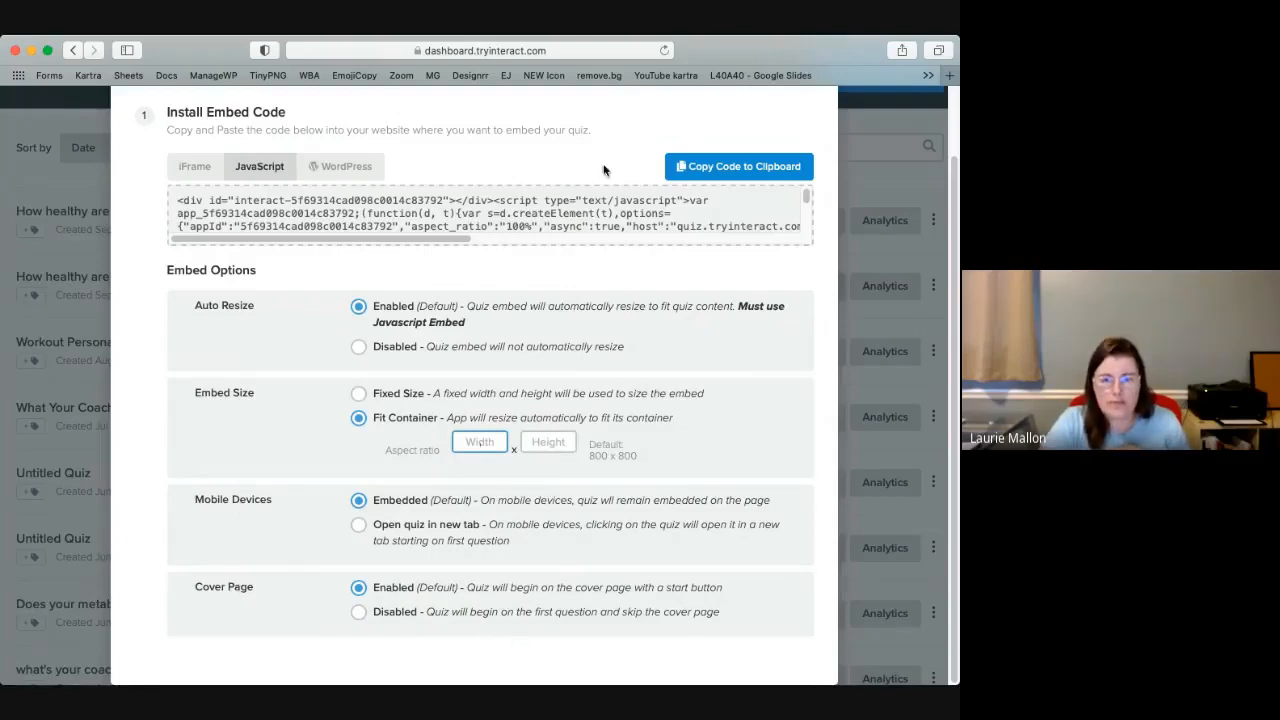
# Step: Copy the quiz's JavaScript embed code to the clipboard and switch to Kartra
pyautogui.moveTo(176, 200); pyautogui.dragTo(323, 257)
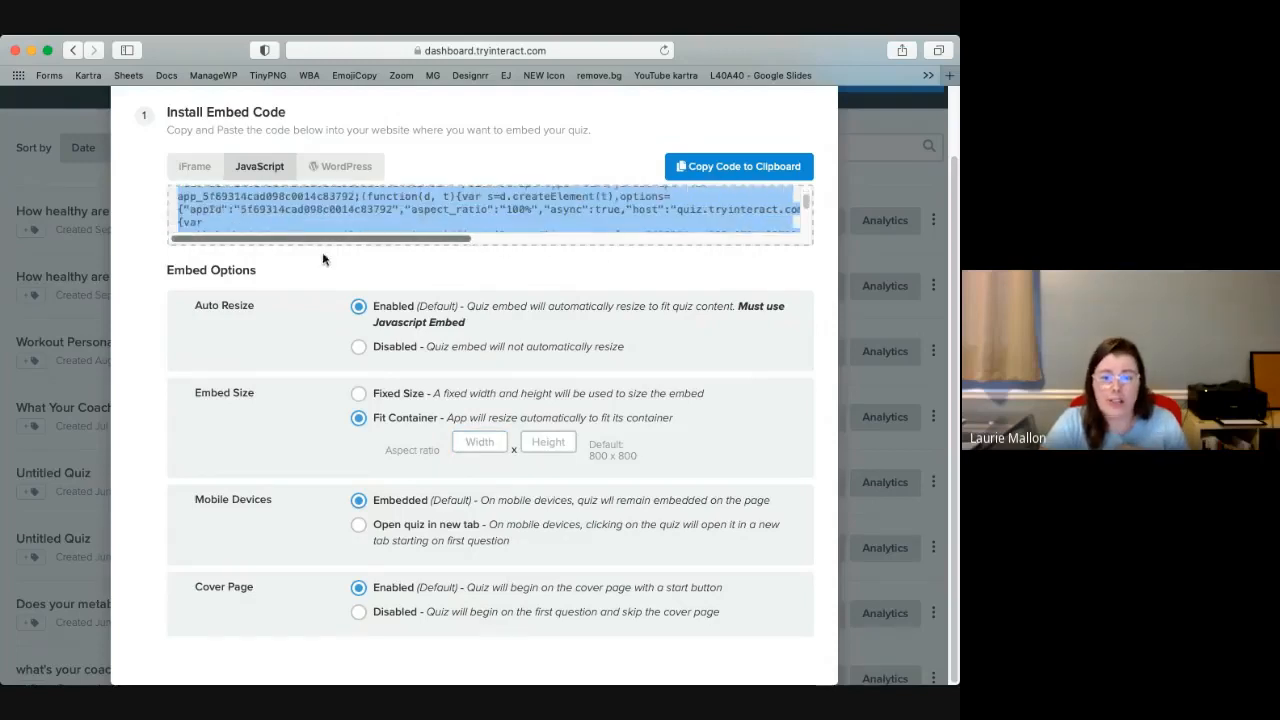
pyautogui.click(757, 166)
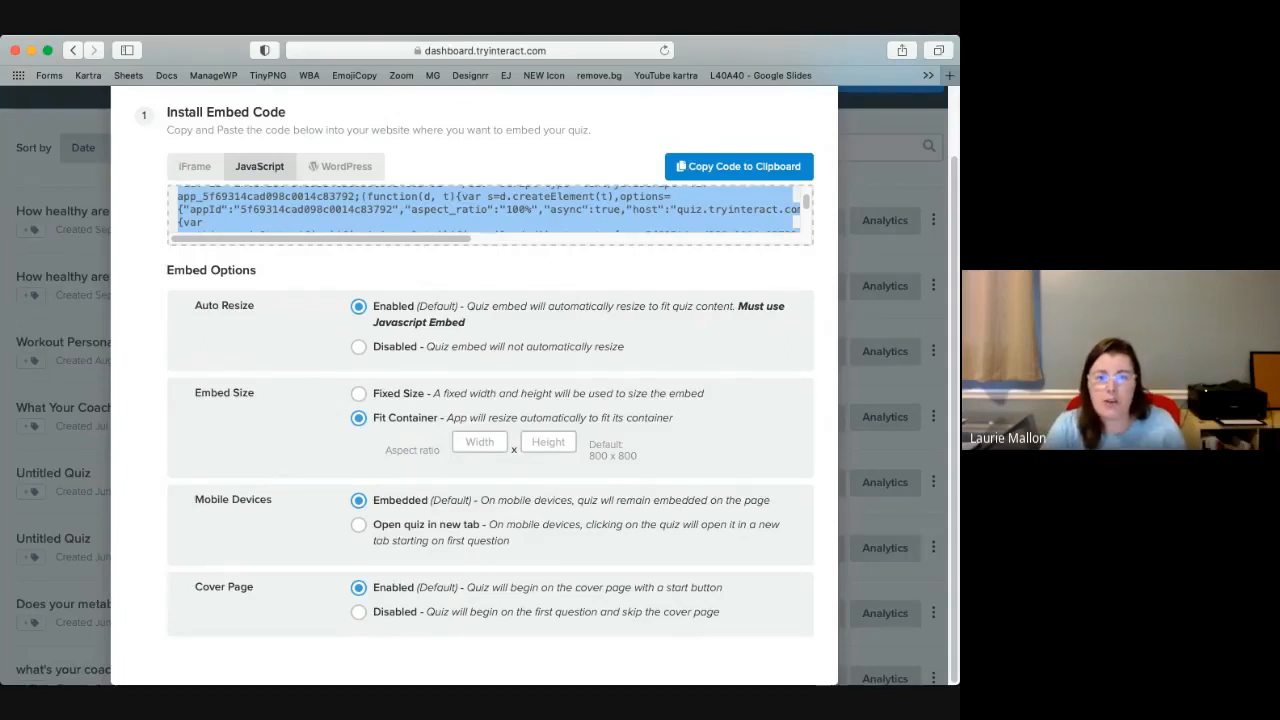
pyautogui.press('super+Tab')
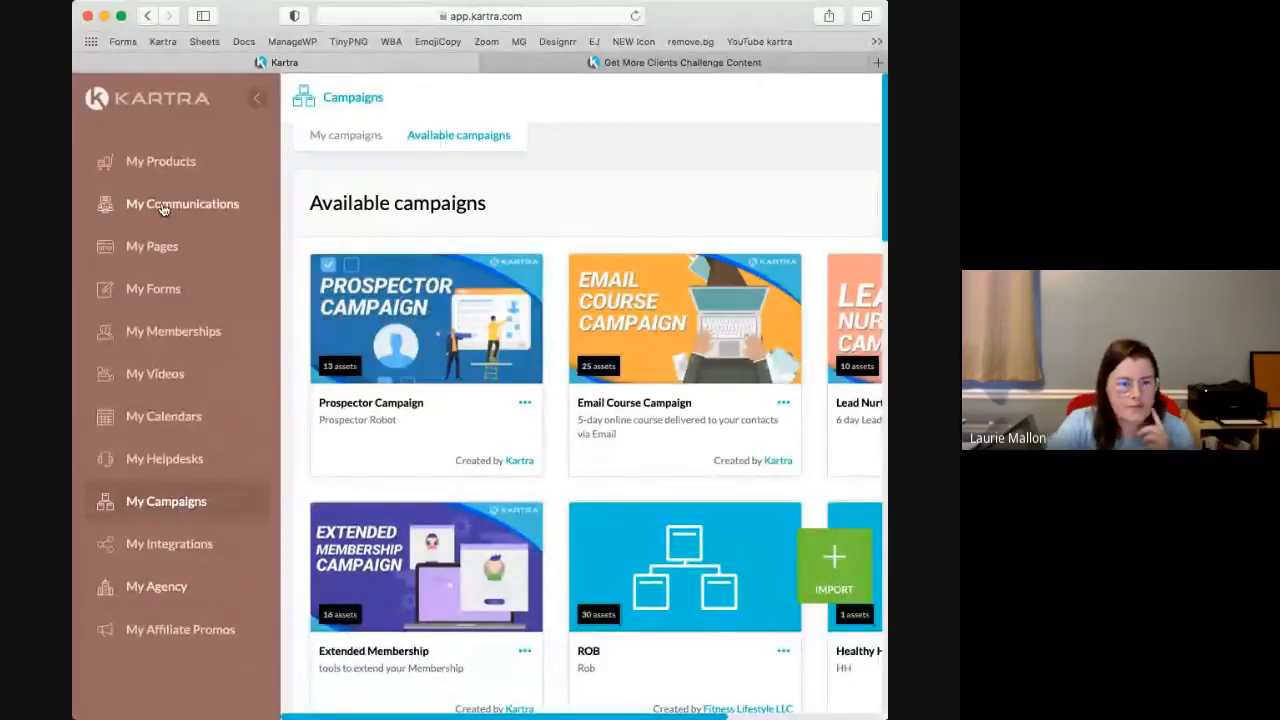
# Step: Look over the existing pages and view which assets the DFY QUIZ campaign contains
pyautogui.click(152, 250)
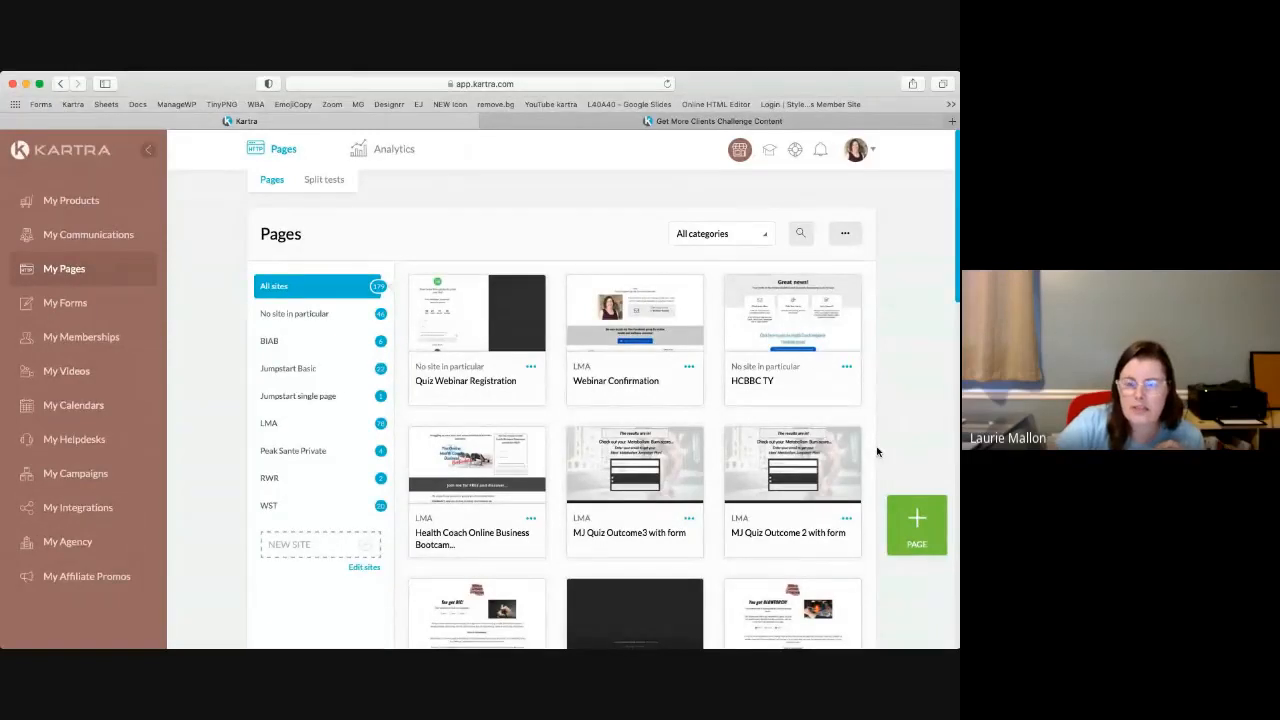
pyautogui.scroll(-3, 676, 560)
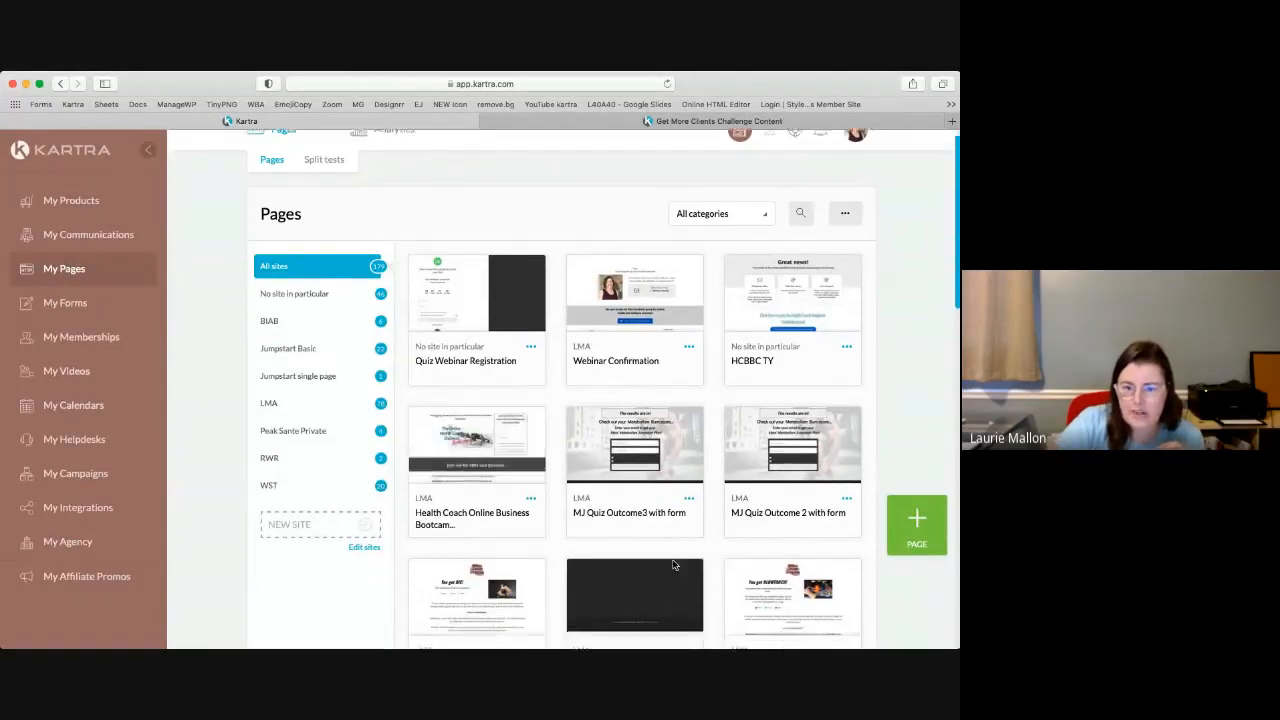
pyautogui.scroll(3, 750, 548)
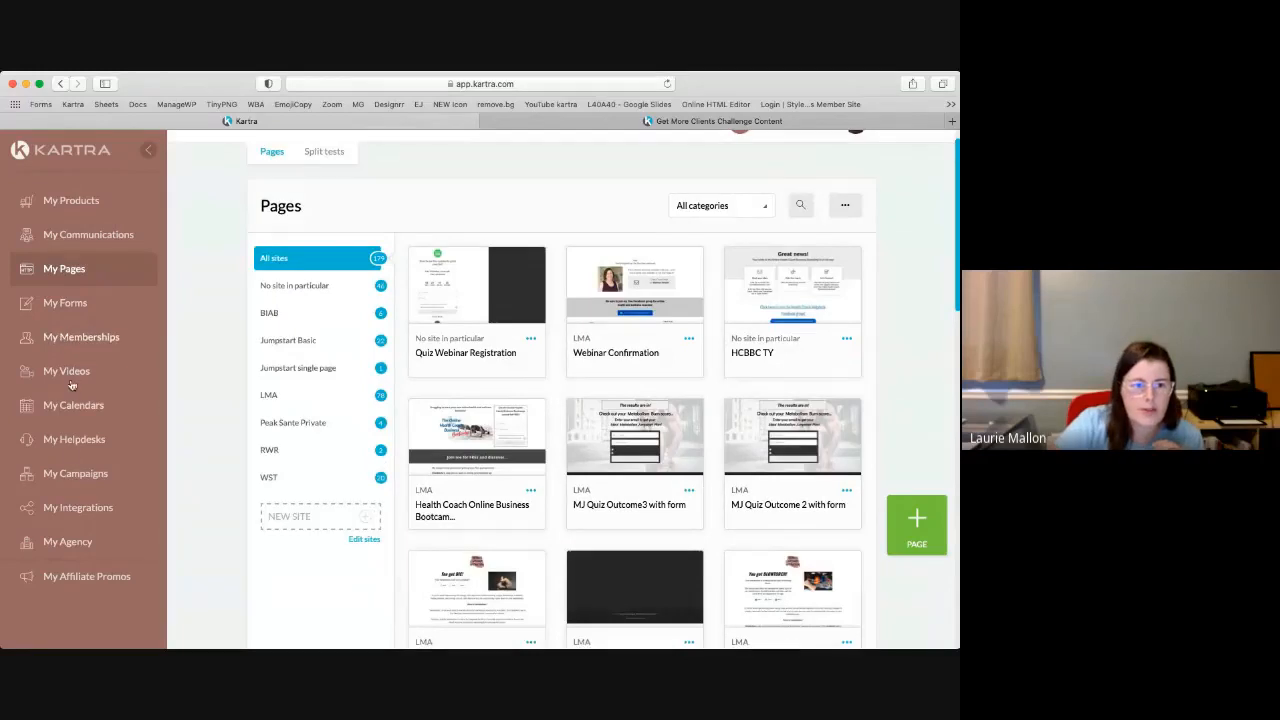
pyautogui.click(70, 472)
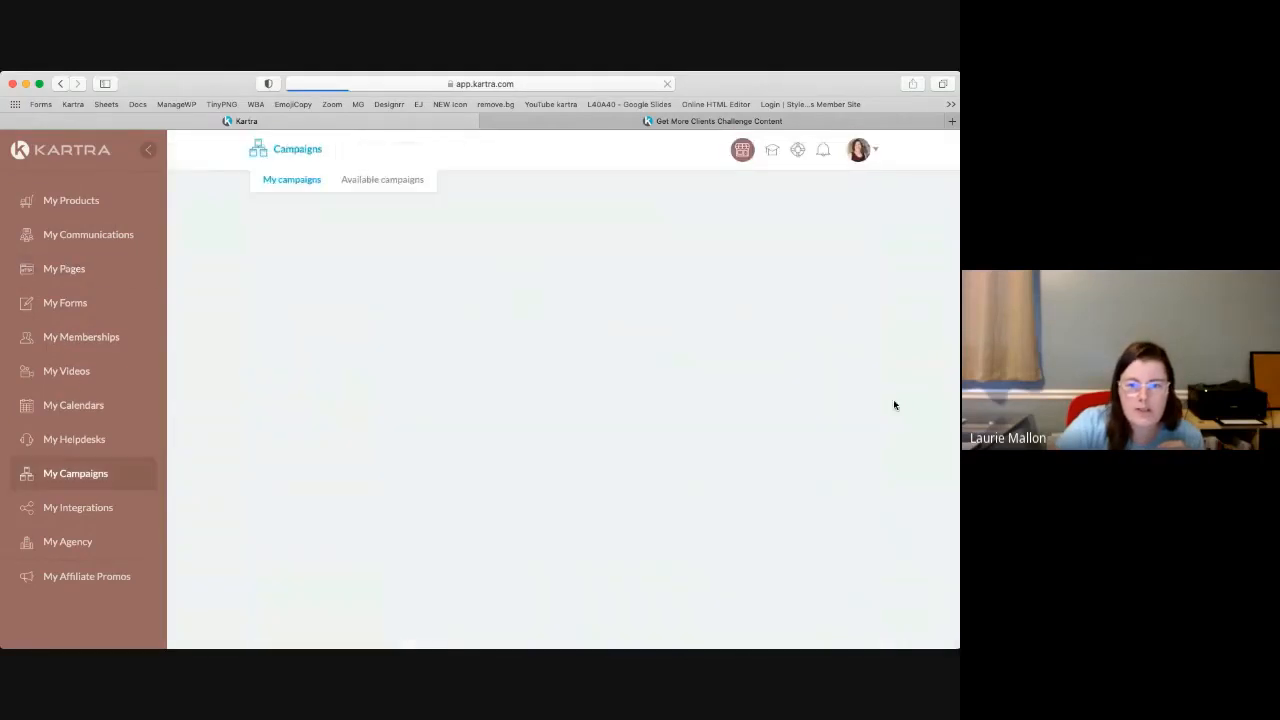
pyautogui.click(847, 395)
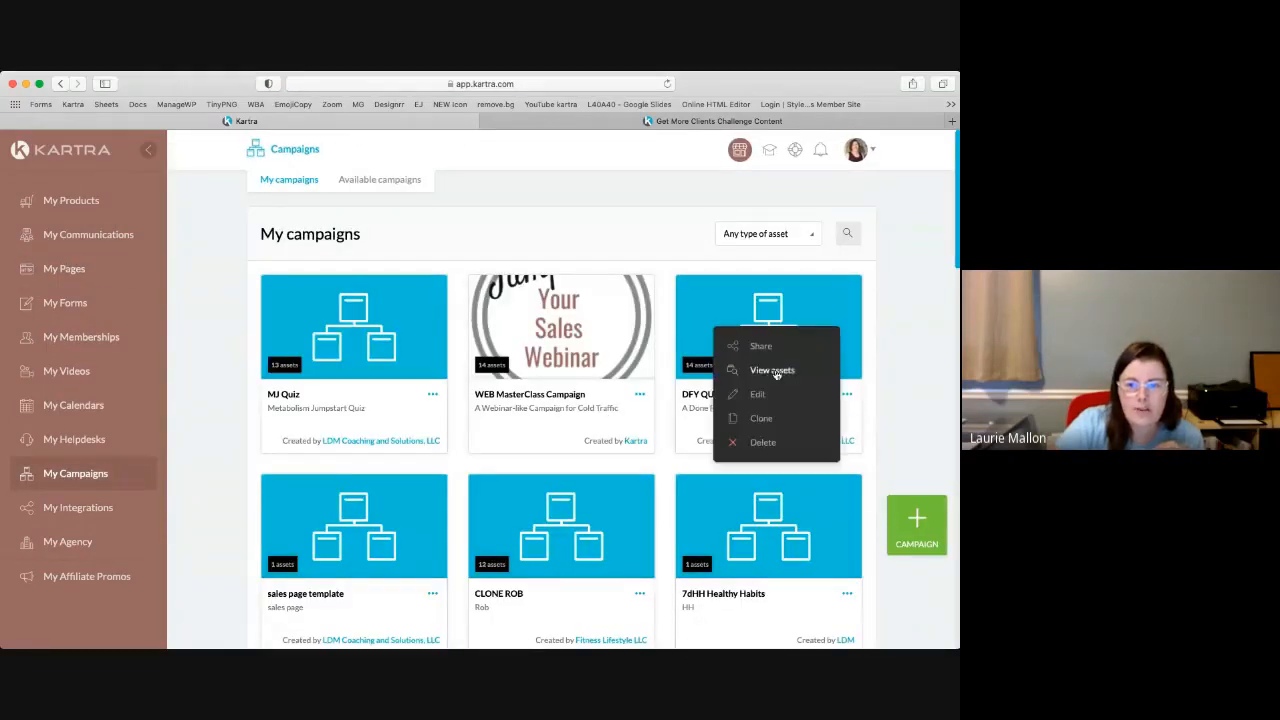
pyautogui.click(773, 370)
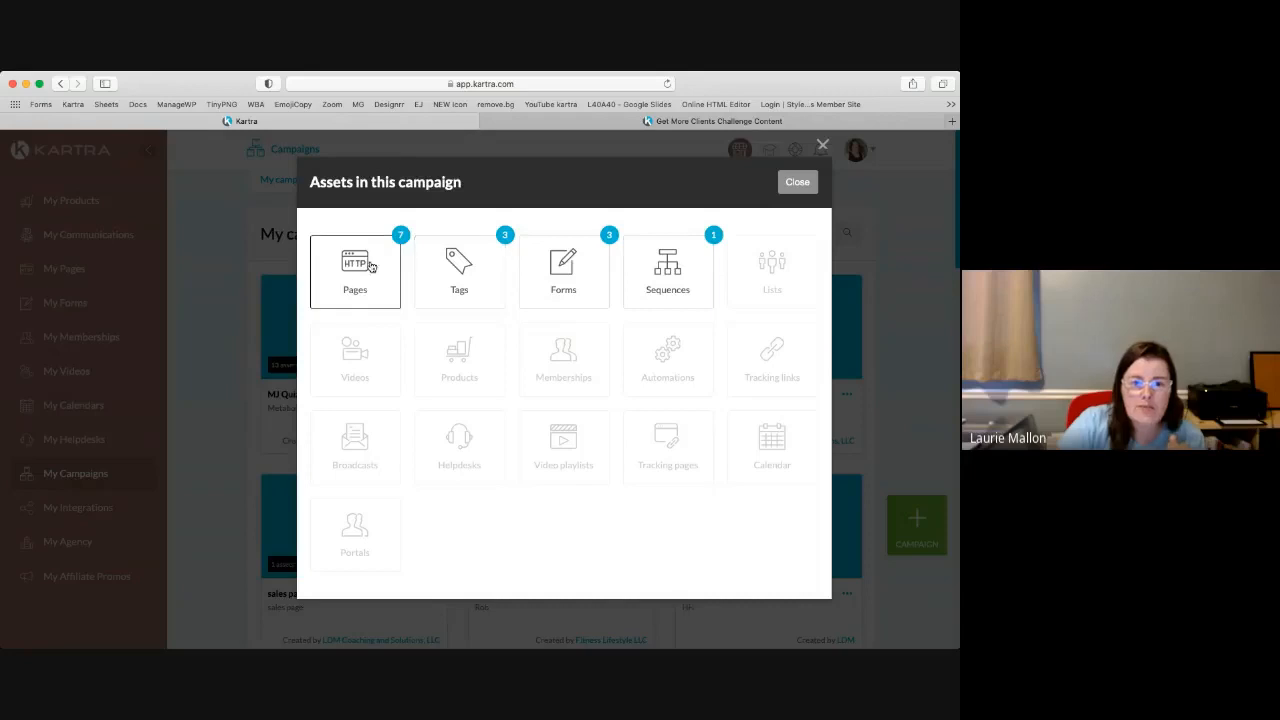
pyautogui.click(803, 179)
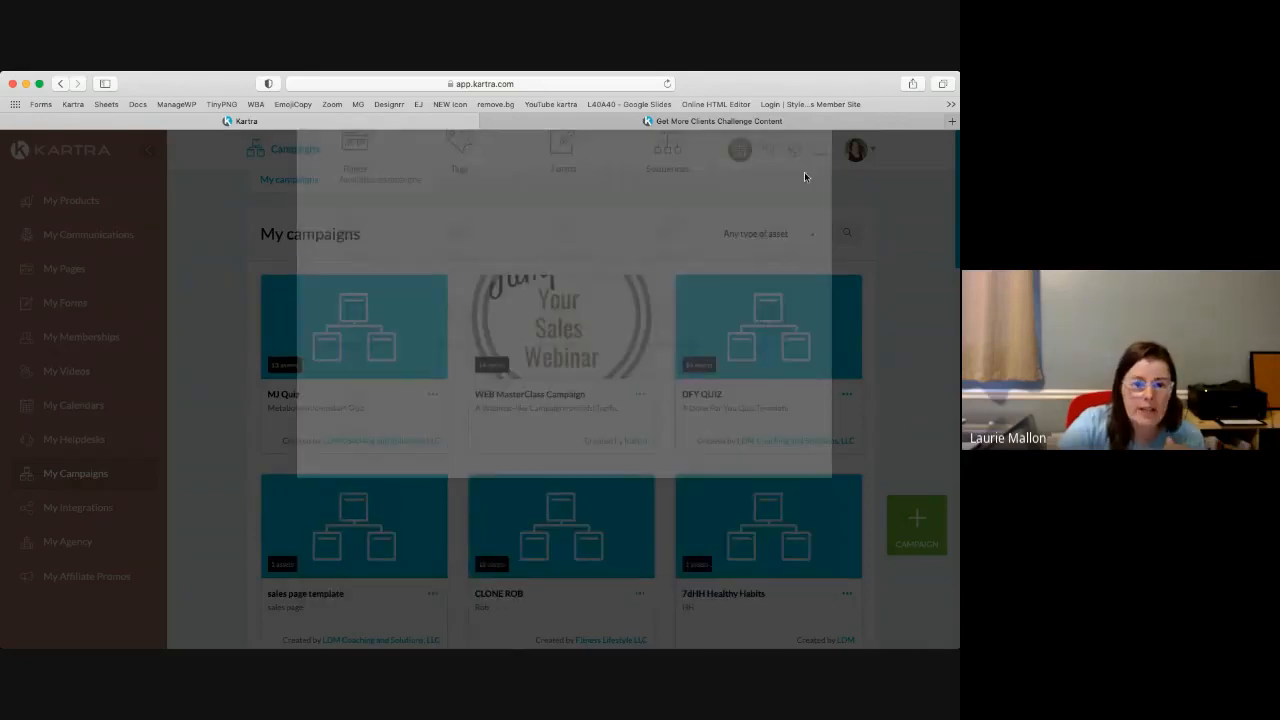
# Step: Find the Metabolism Quiz page in the LMA site and open it in the page editor, keeping its details as they are
pyautogui.click(72, 268)
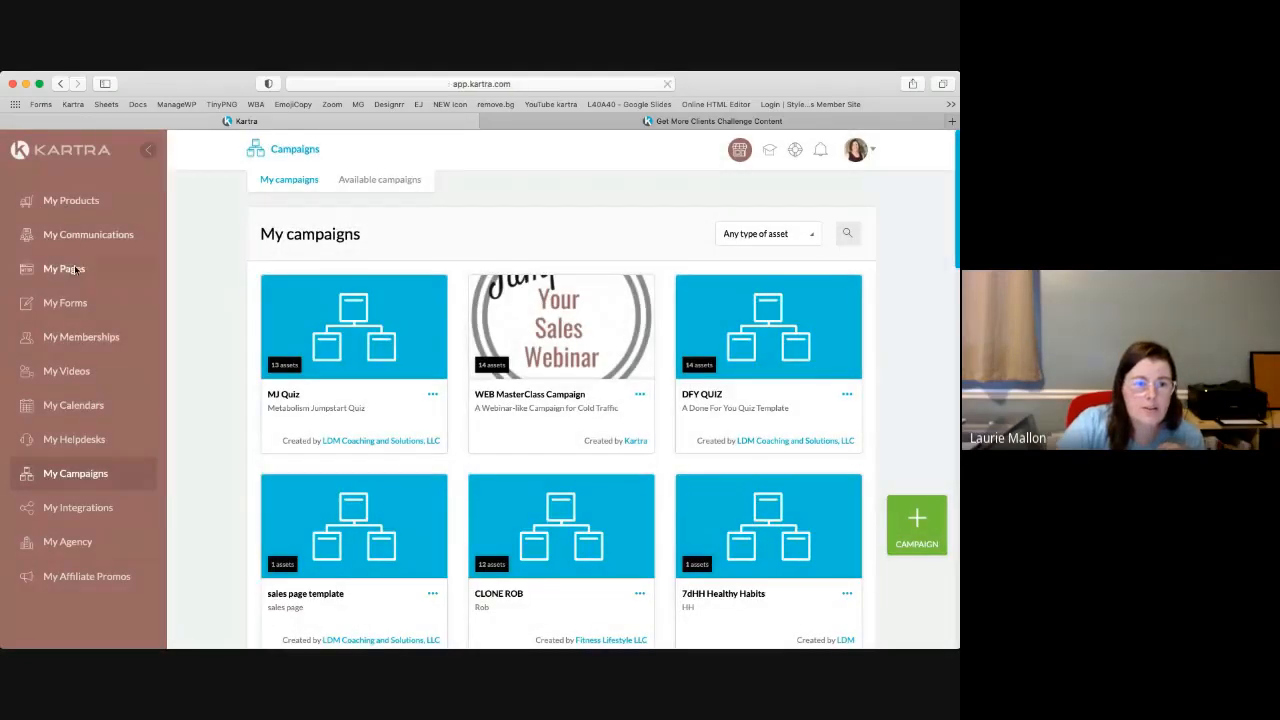
pyautogui.scroll(-5, 662, 512)
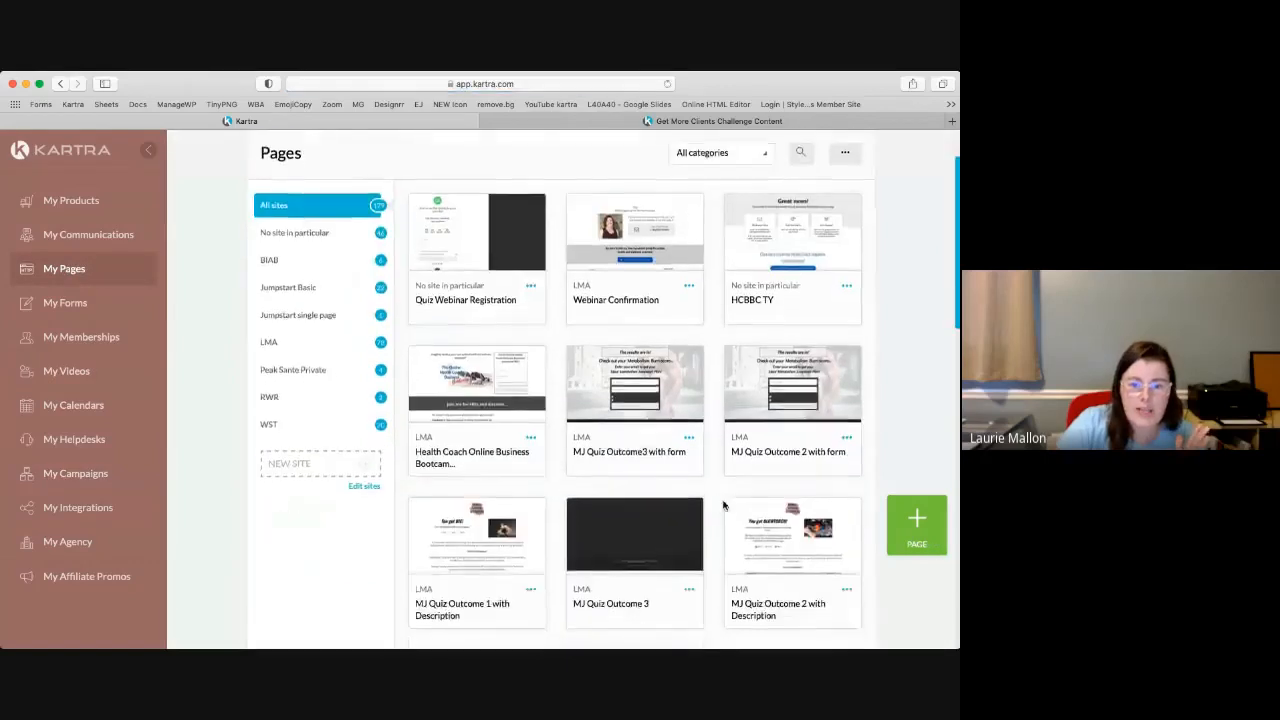
pyautogui.scroll(-1, 860, 492)
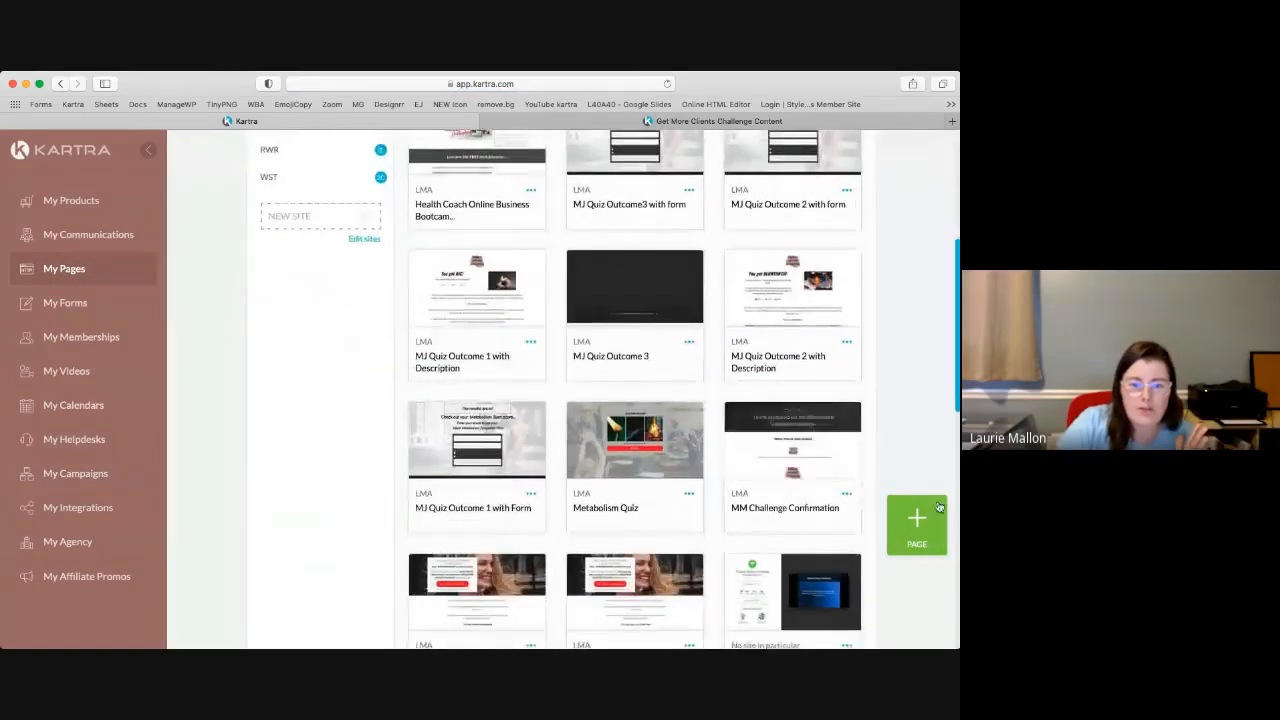
pyautogui.click(690, 494)
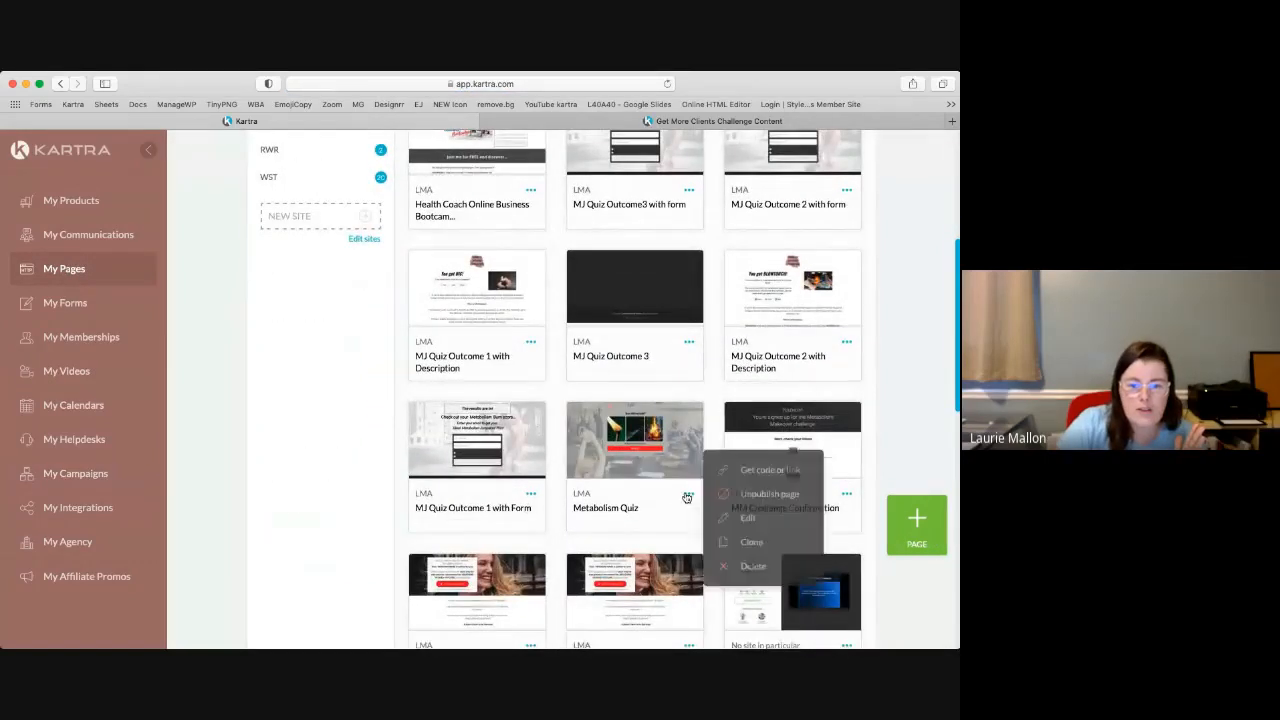
pyautogui.click(746, 519)
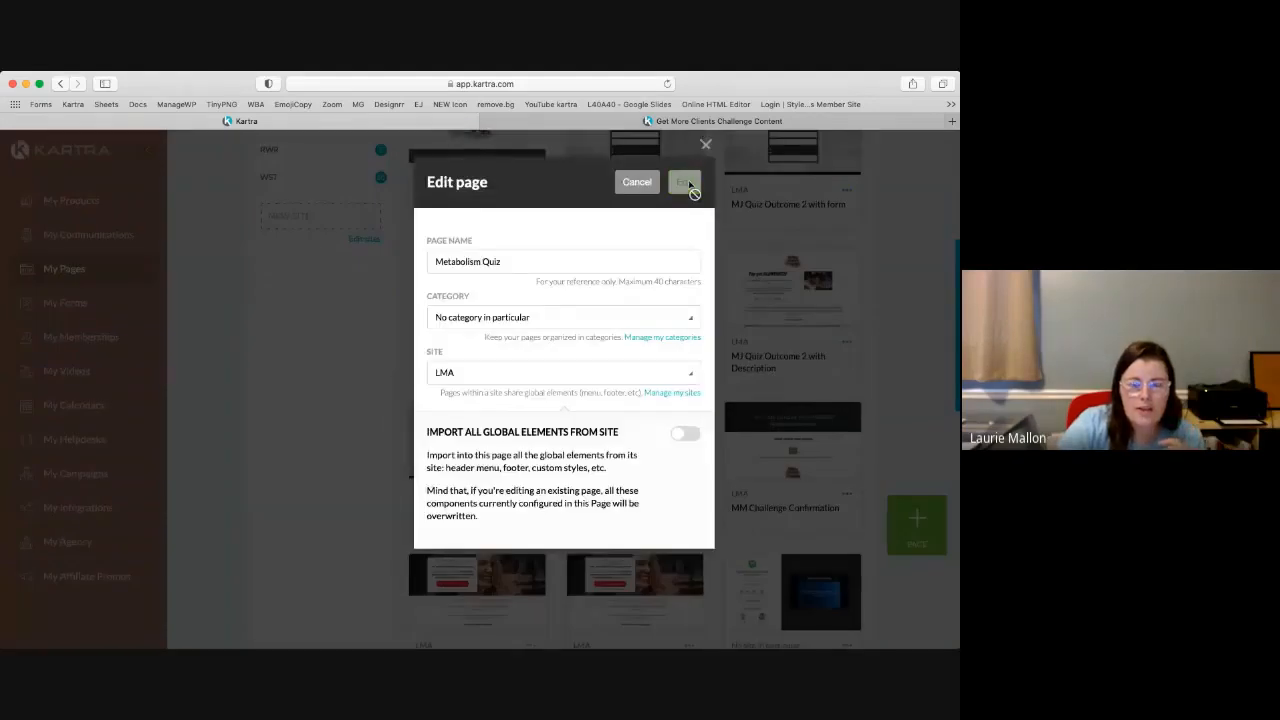
pyautogui.click(686, 182)
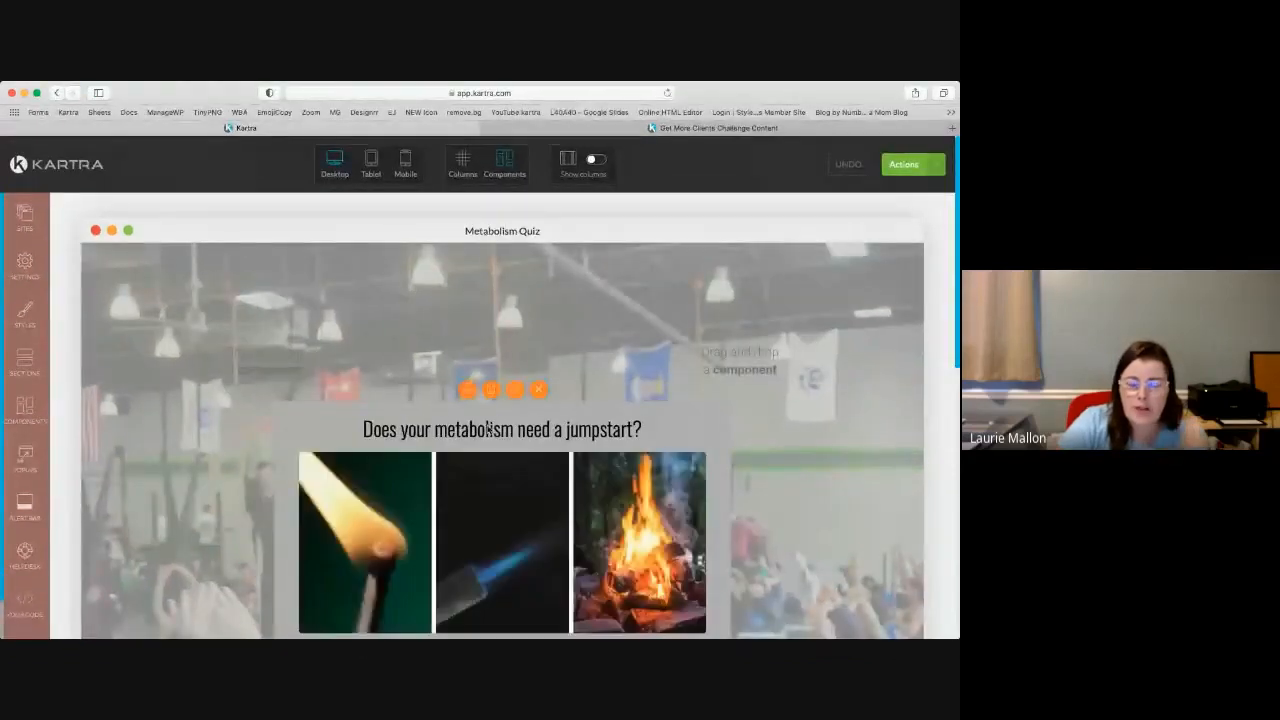
# Step: Look over the Metabolism Quiz page and add a custom code component directly above the existing quiz
pyautogui.scroll(-5, 827, 395)
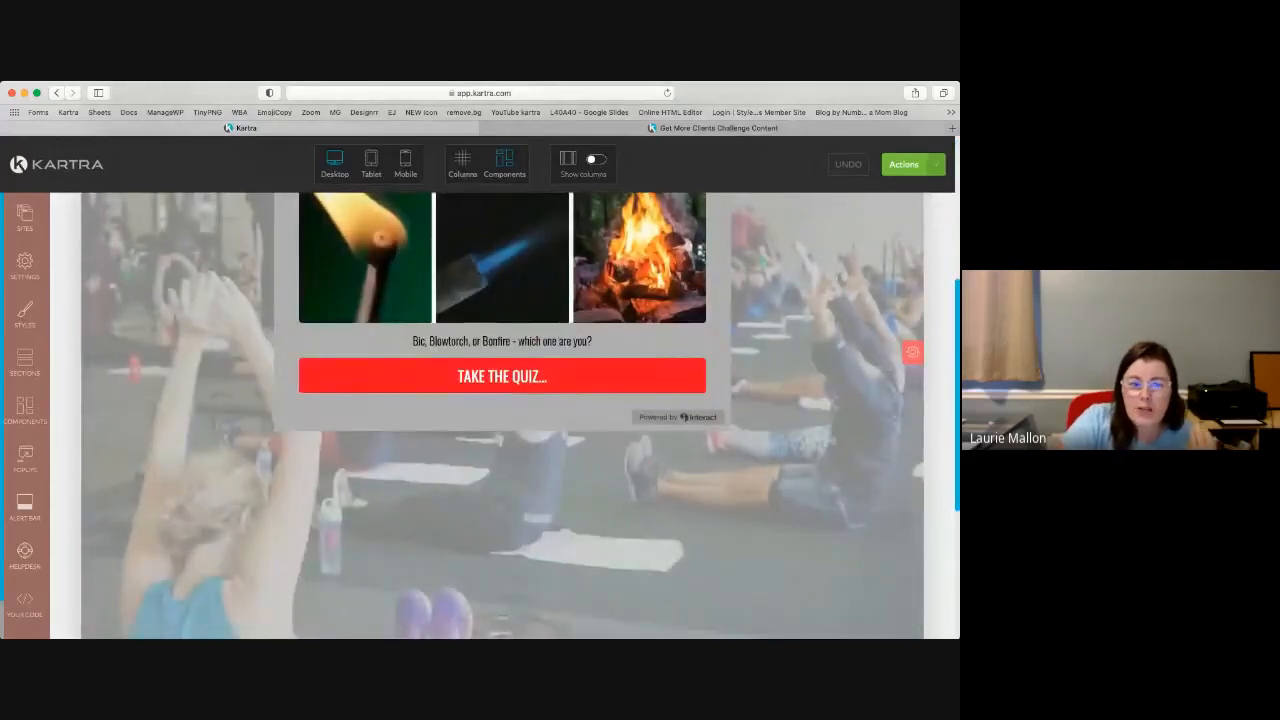
pyautogui.scroll(-4, 536, 611)
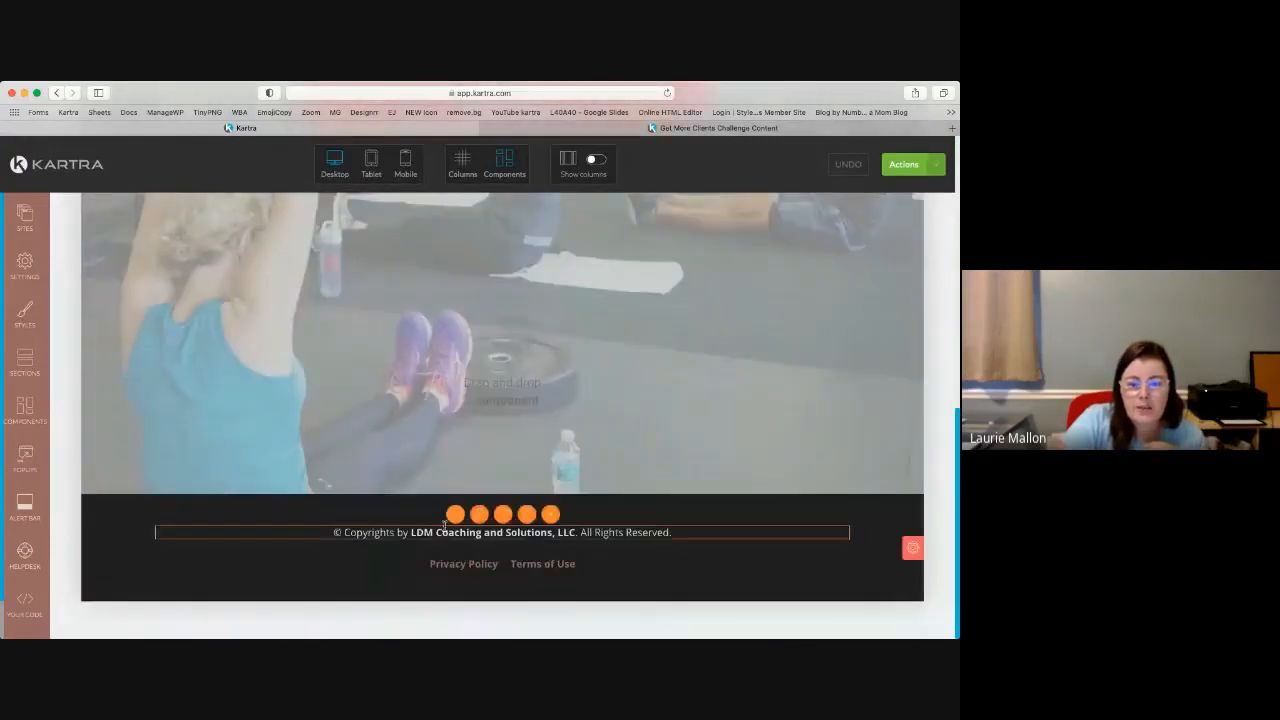
pyautogui.scroll(5, 487, 539)
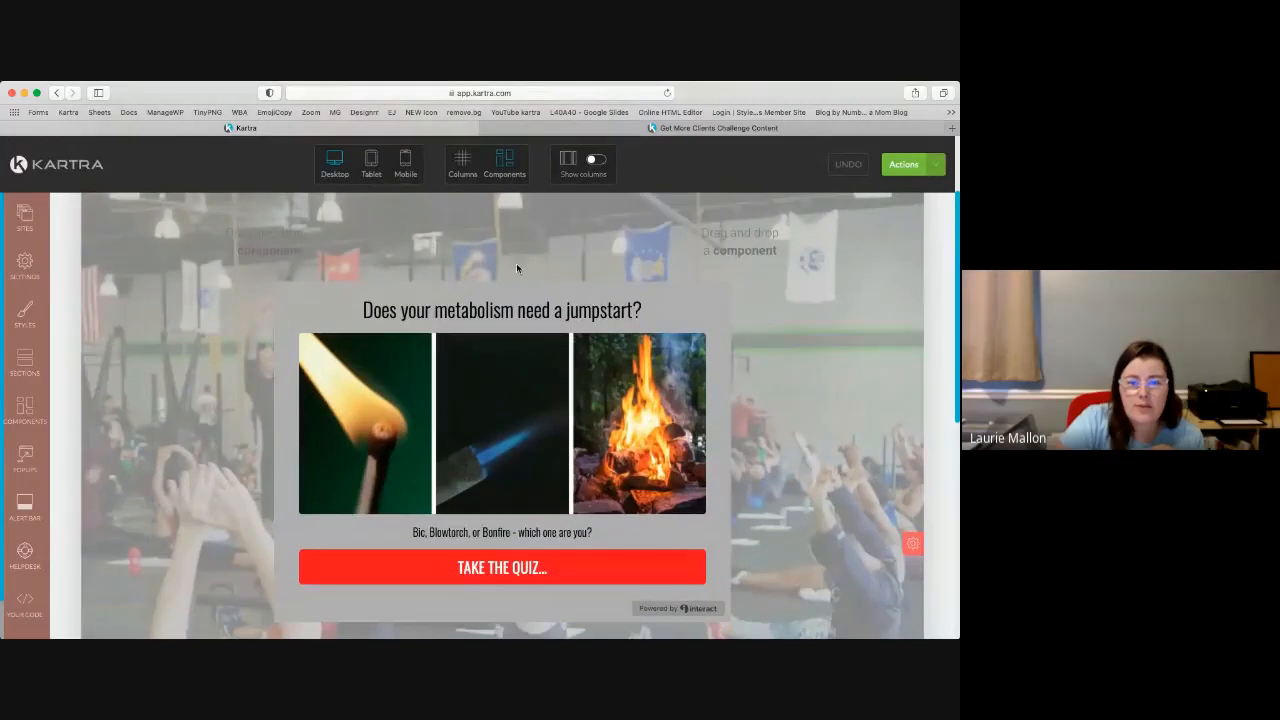
pyautogui.moveTo(484, 293)
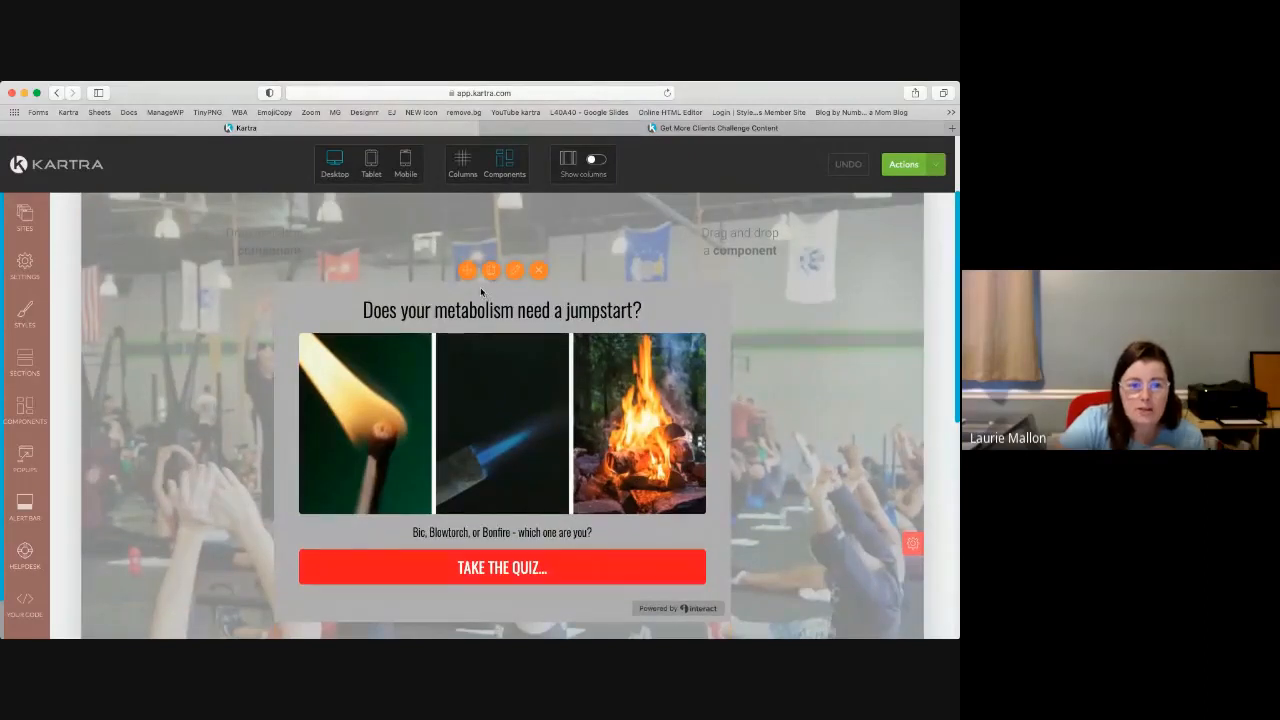
pyautogui.click(25, 602)
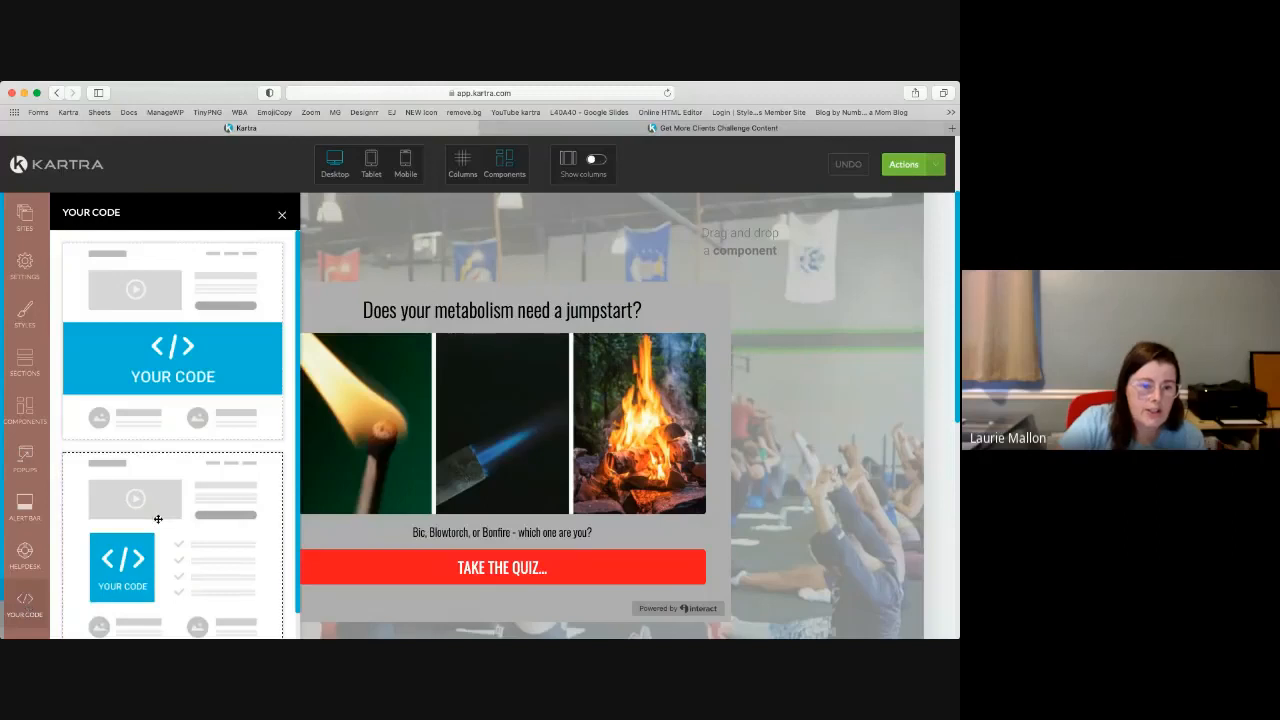
pyautogui.scroll(-1, 463, 247)
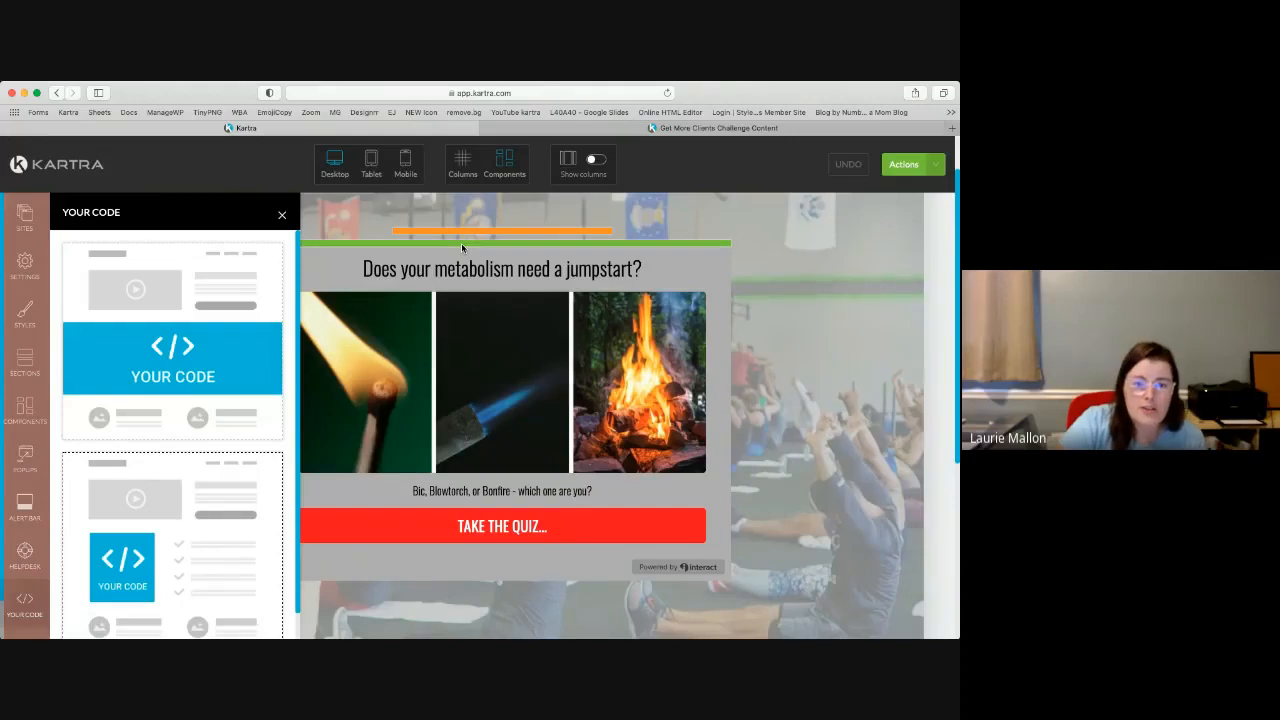
pyautogui.moveTo(461, 243); pyautogui.dragTo(461, 243)
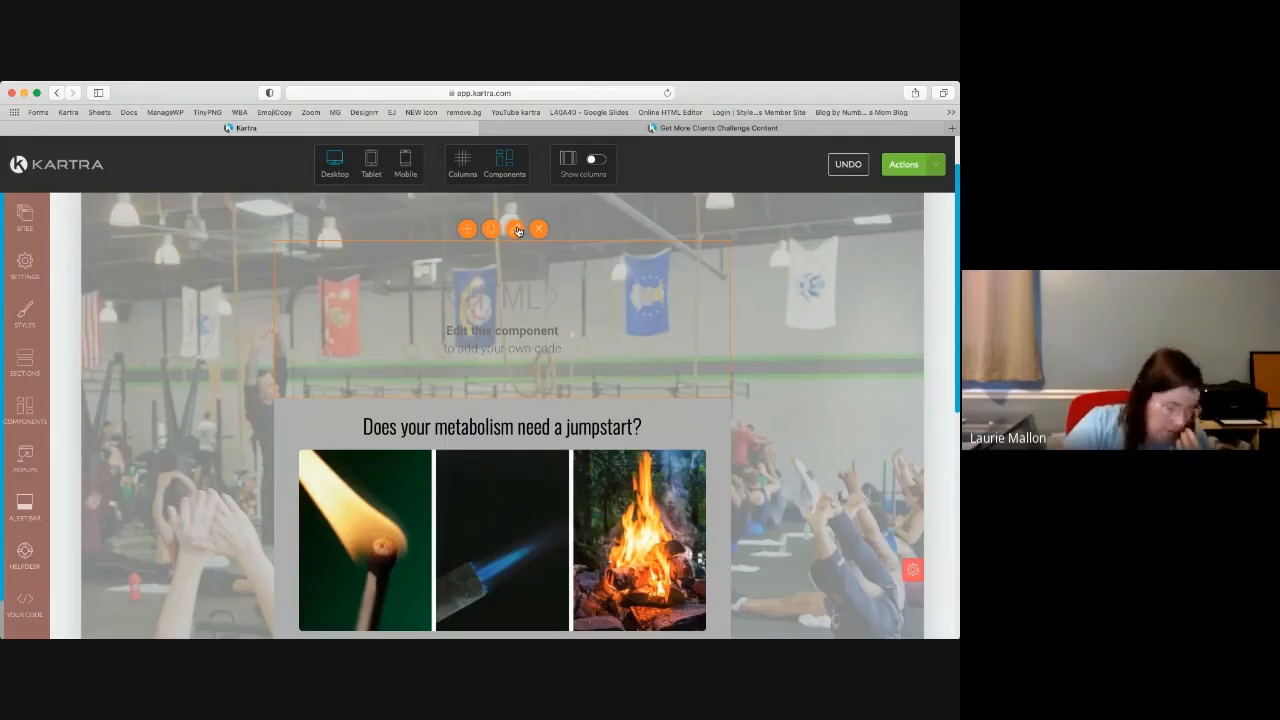
# Step: View the new code component's source code, cancel the edit without adding code, and delete the component
pyautogui.click(516, 230)
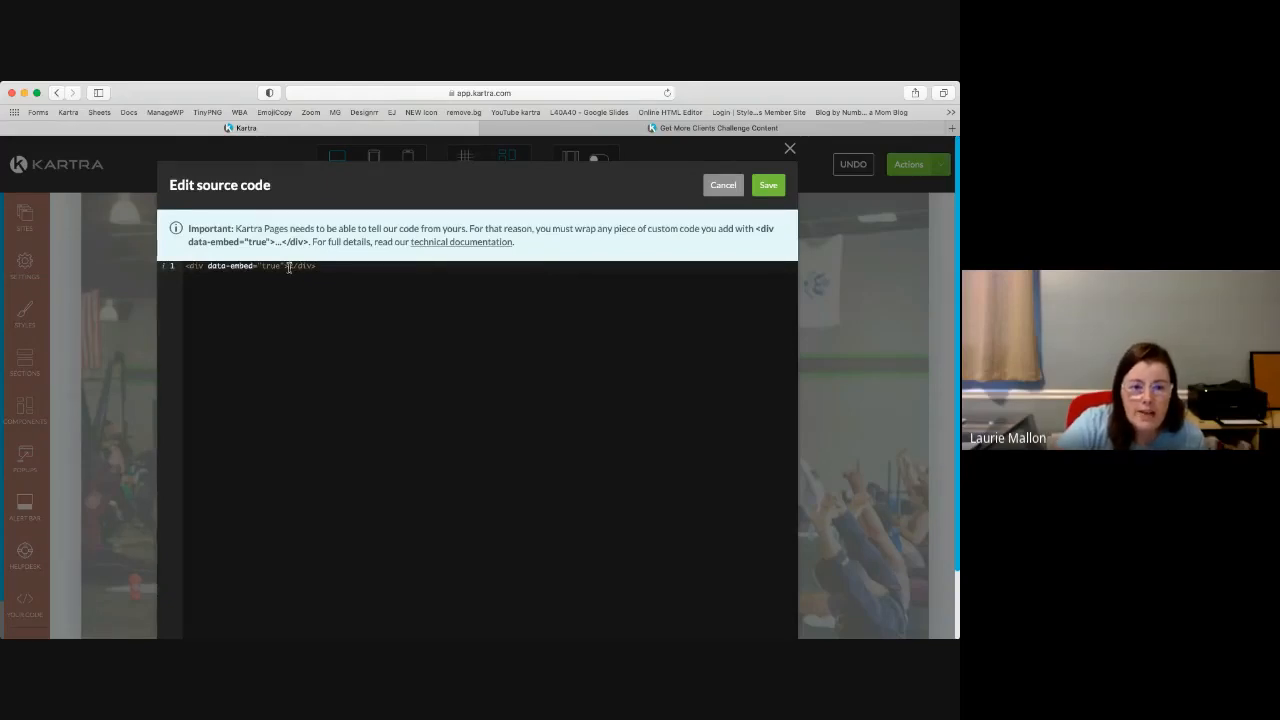
pyautogui.press('super+Tab')
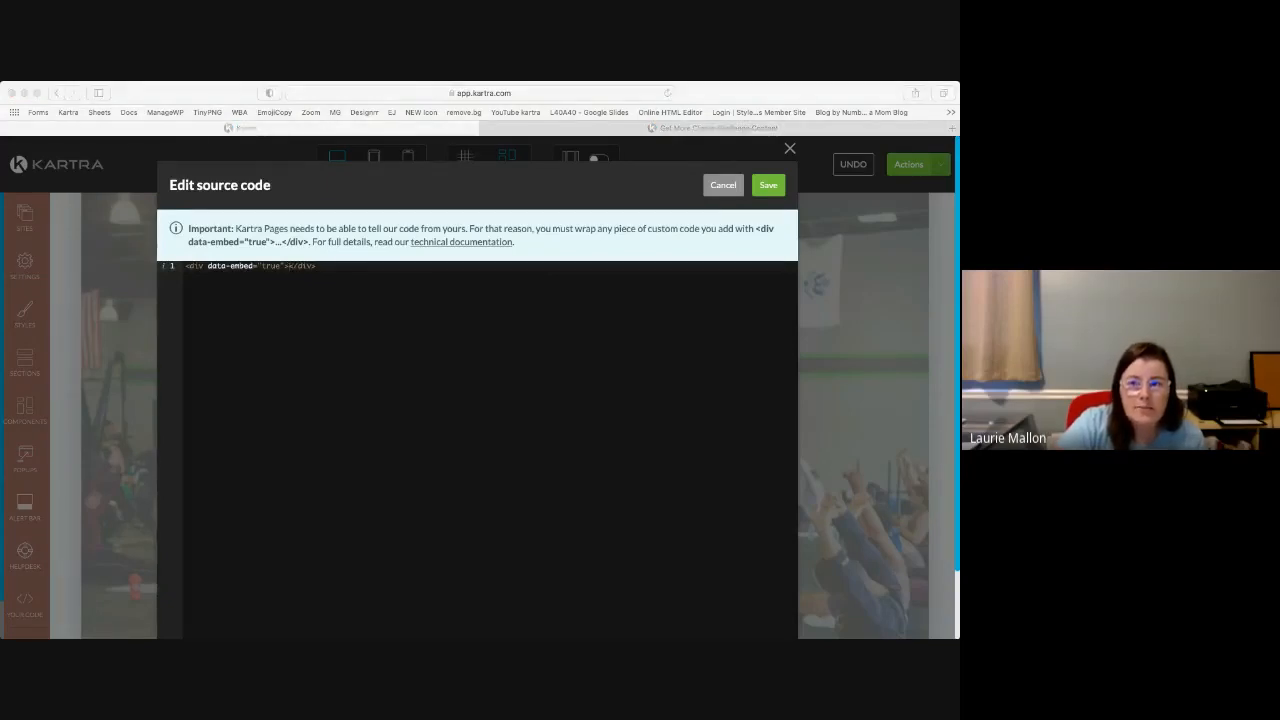
pyautogui.click(261, 303)
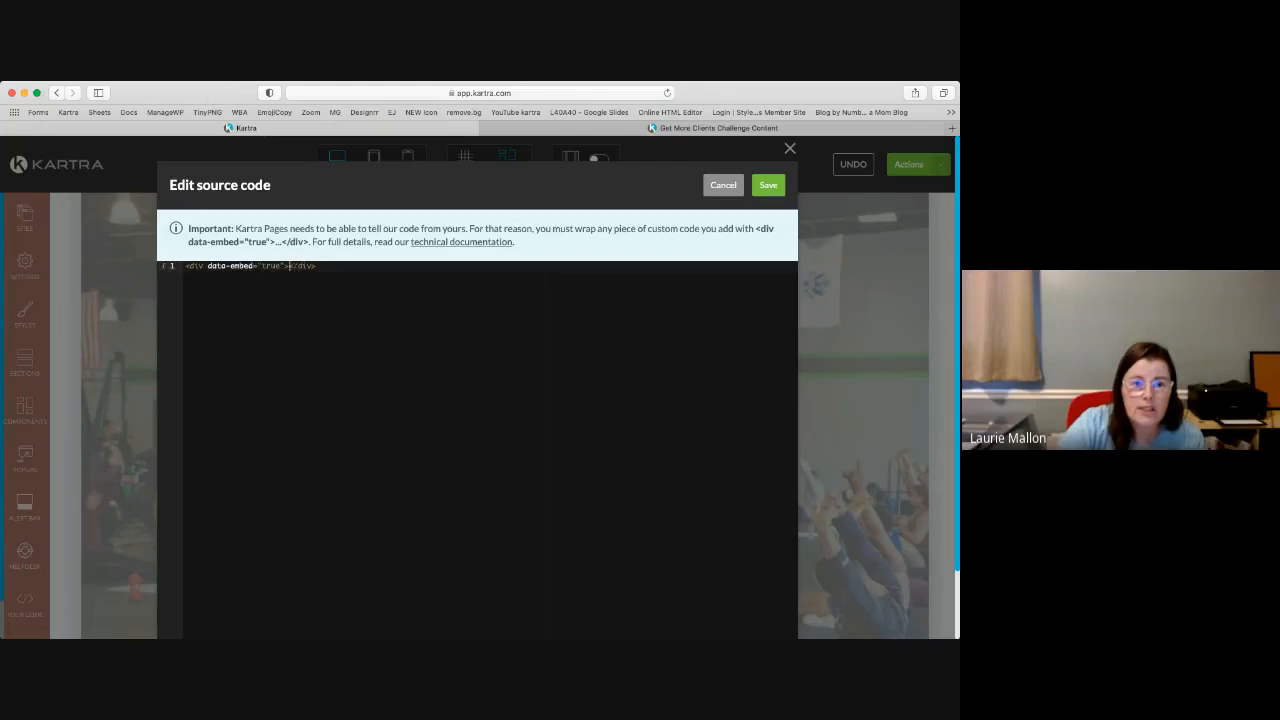
pyautogui.press('super+Tab')
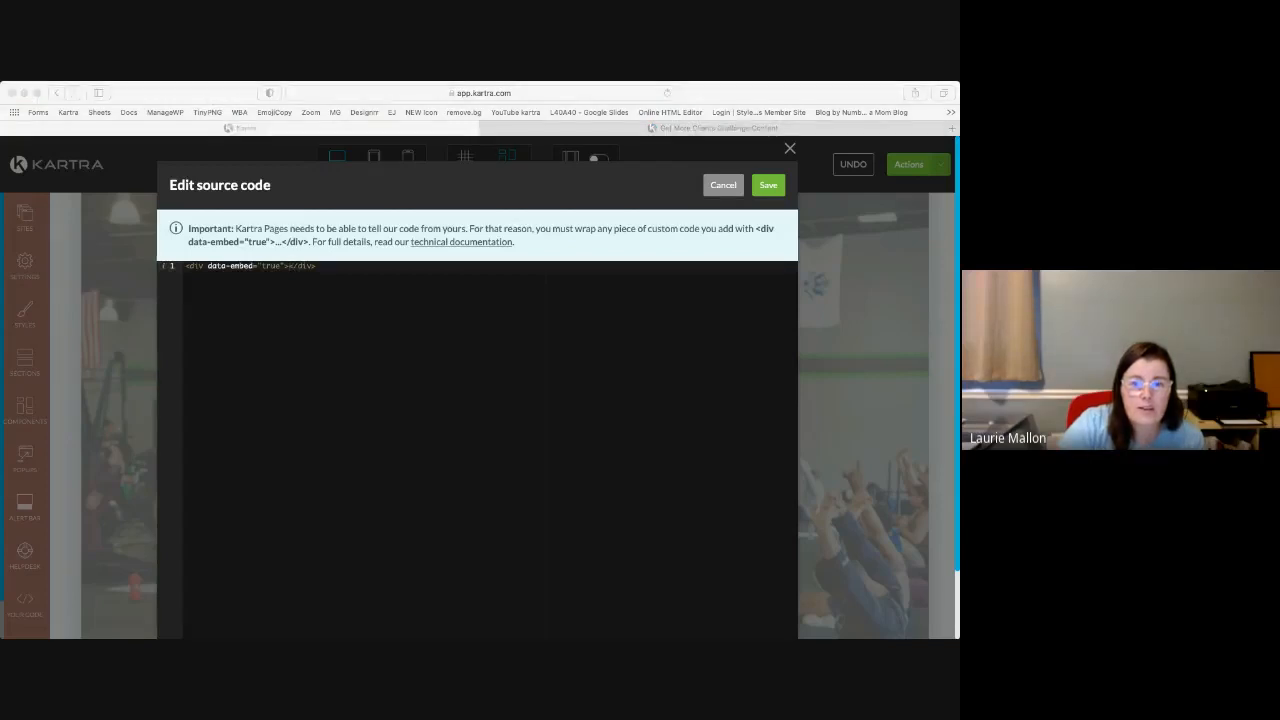
pyautogui.press('super+Tab')
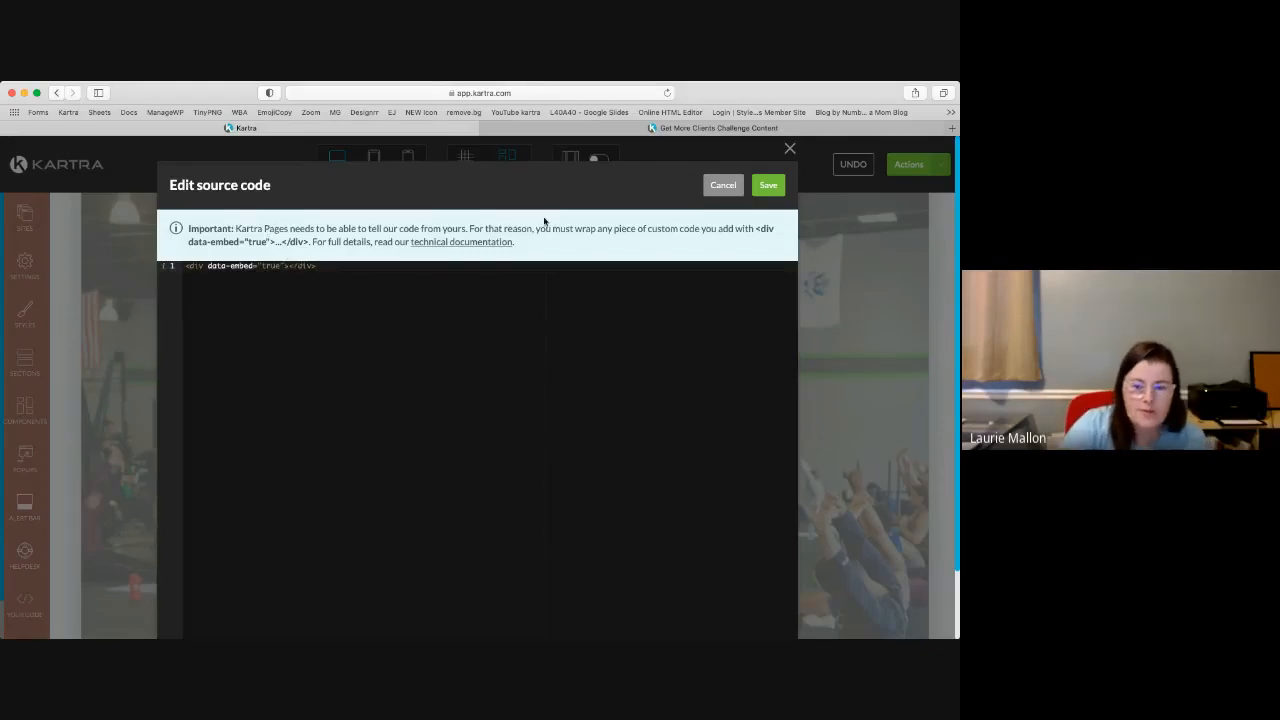
pyautogui.click(723, 186)
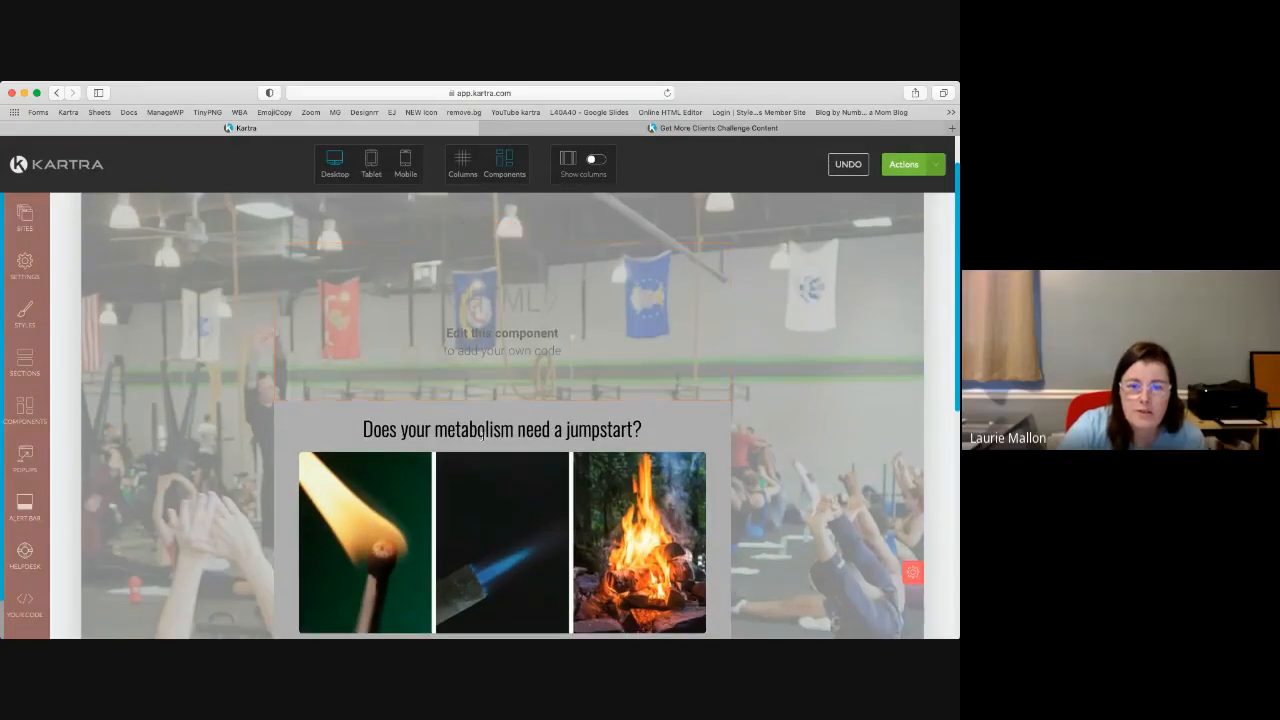
pyautogui.click(538, 229)
# Step: Open the existing quiz embed's source code, save it, and look over the quiz section on the page
pyautogui.click(517, 336)
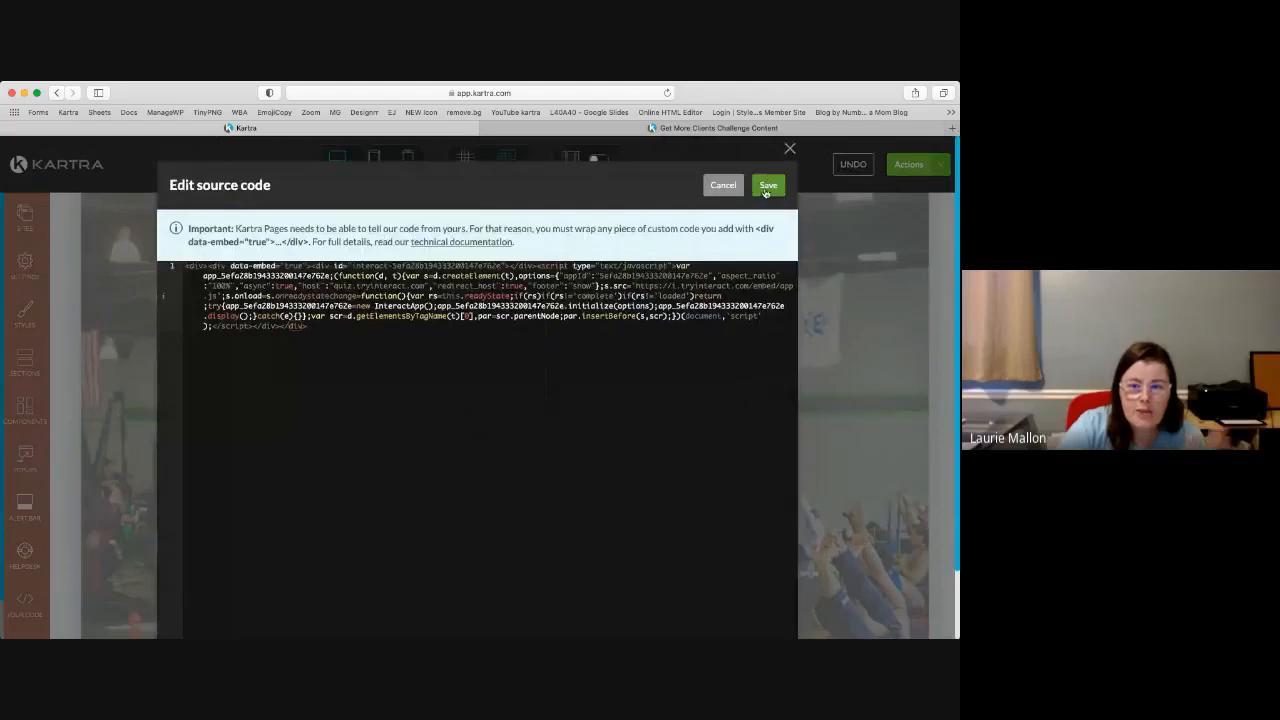
pyautogui.click(767, 187)
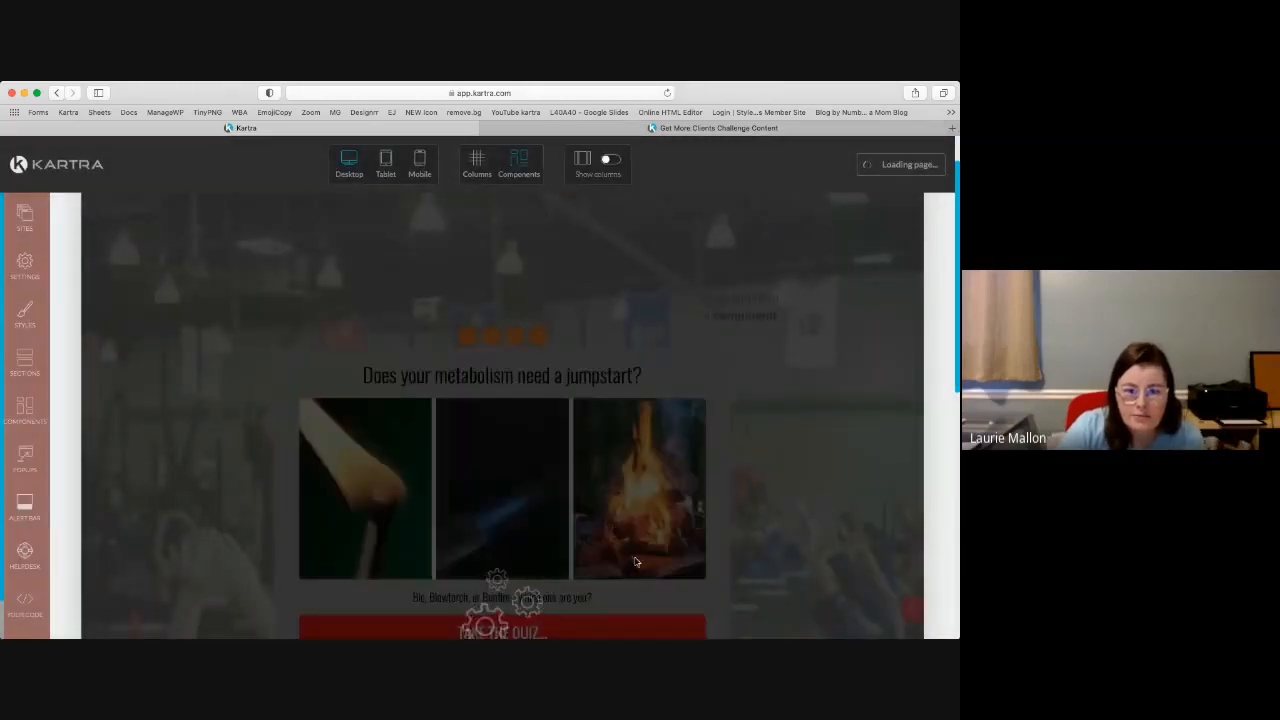
pyautogui.scroll(-5, 700, 406)
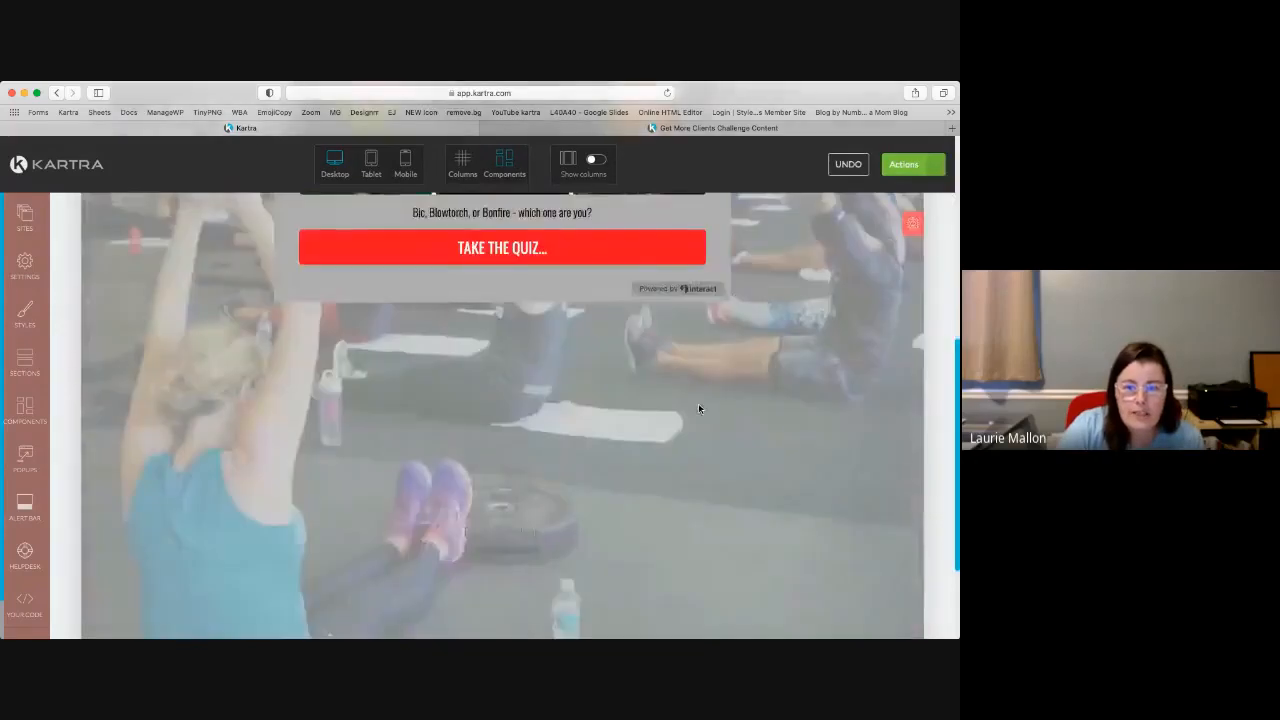
pyautogui.scroll(3, 786, 457)
pyautogui.scroll(-5, 852, 463)
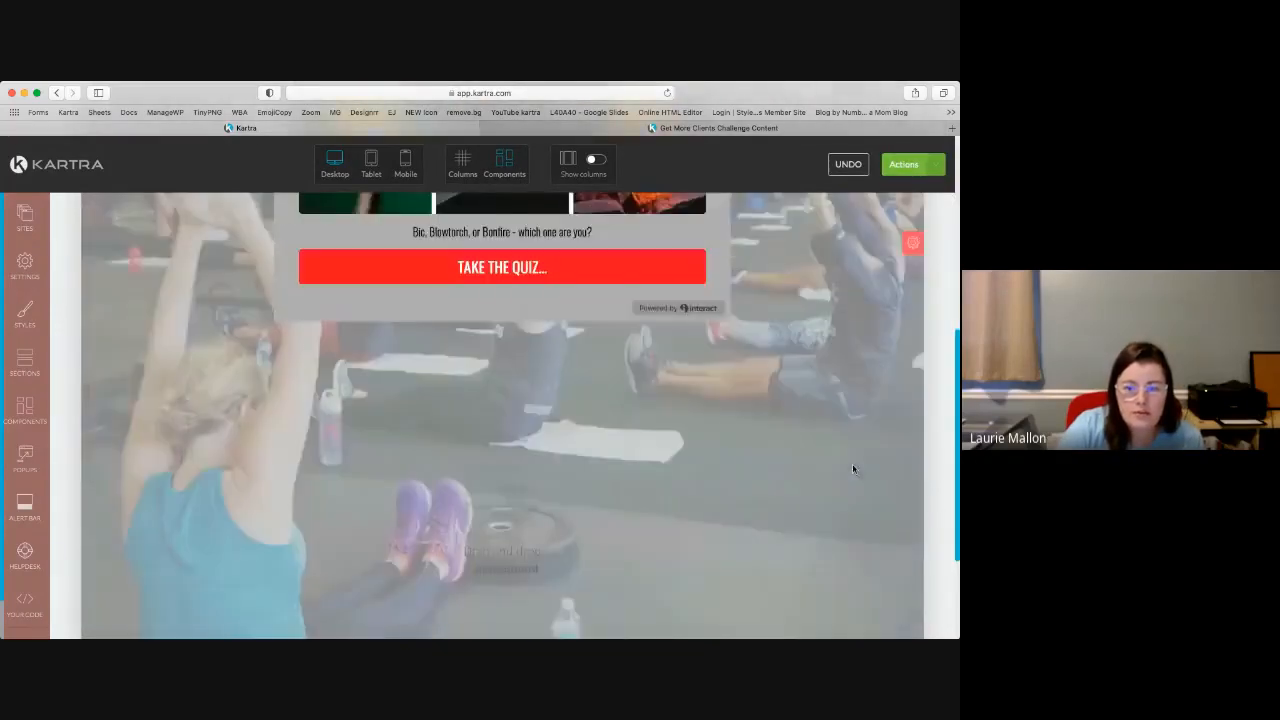
pyautogui.scroll(1, 858, 470)
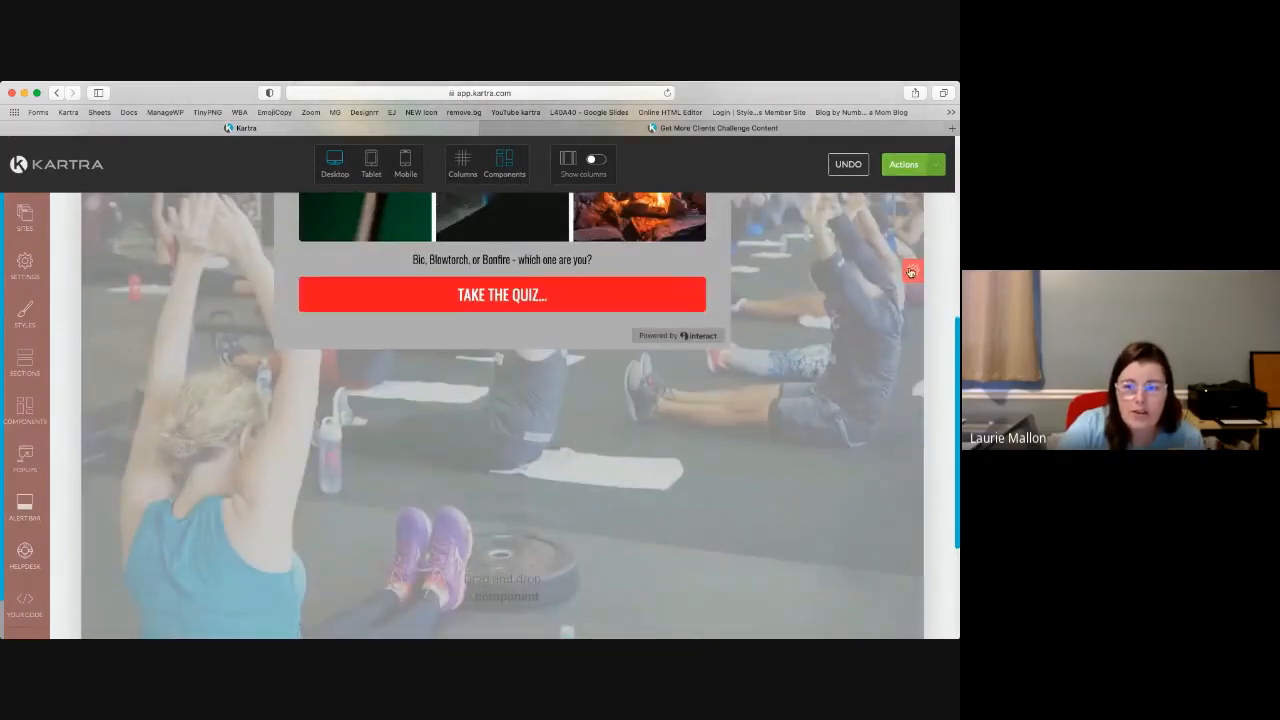
pyautogui.moveTo(759, 344)
pyautogui.scroll(3, 811, 453)
pyautogui.scroll(-5, 843, 459)
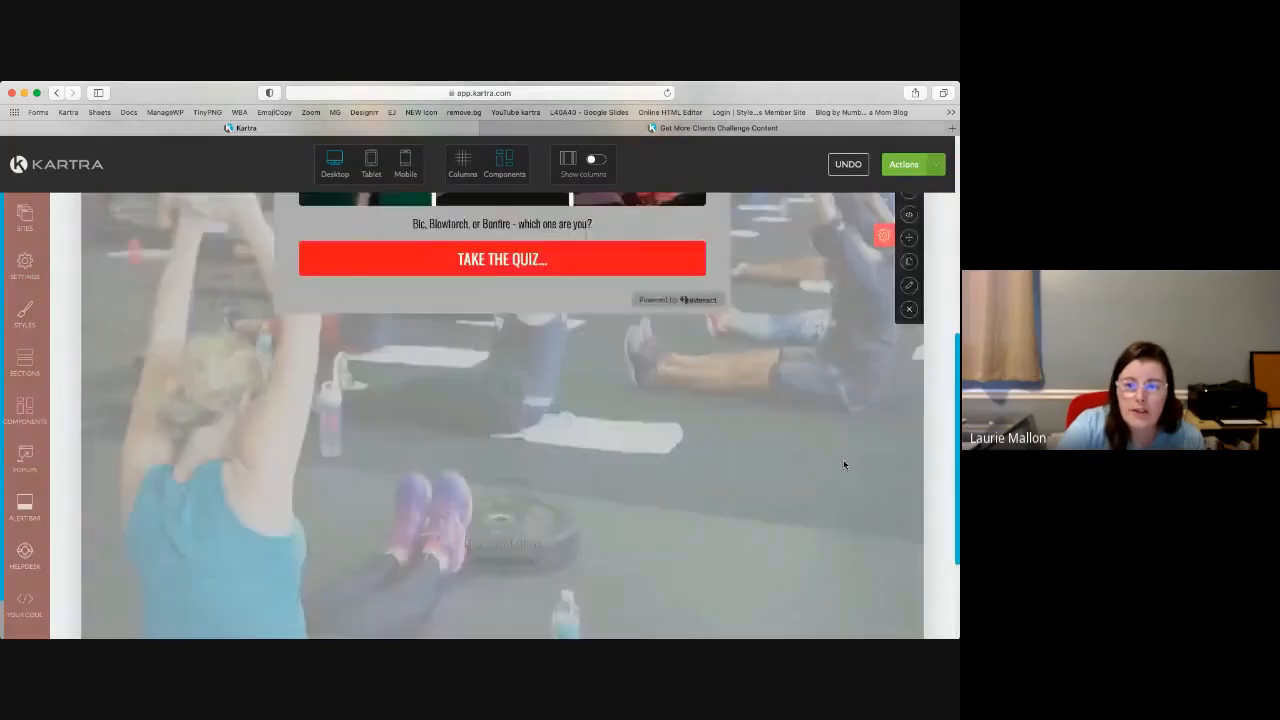
pyautogui.scroll(6, 842, 464)
# Step: Preview the quiz page in the mobile and tablet layouts, and return to the desktop layout
pyautogui.click(405, 160)
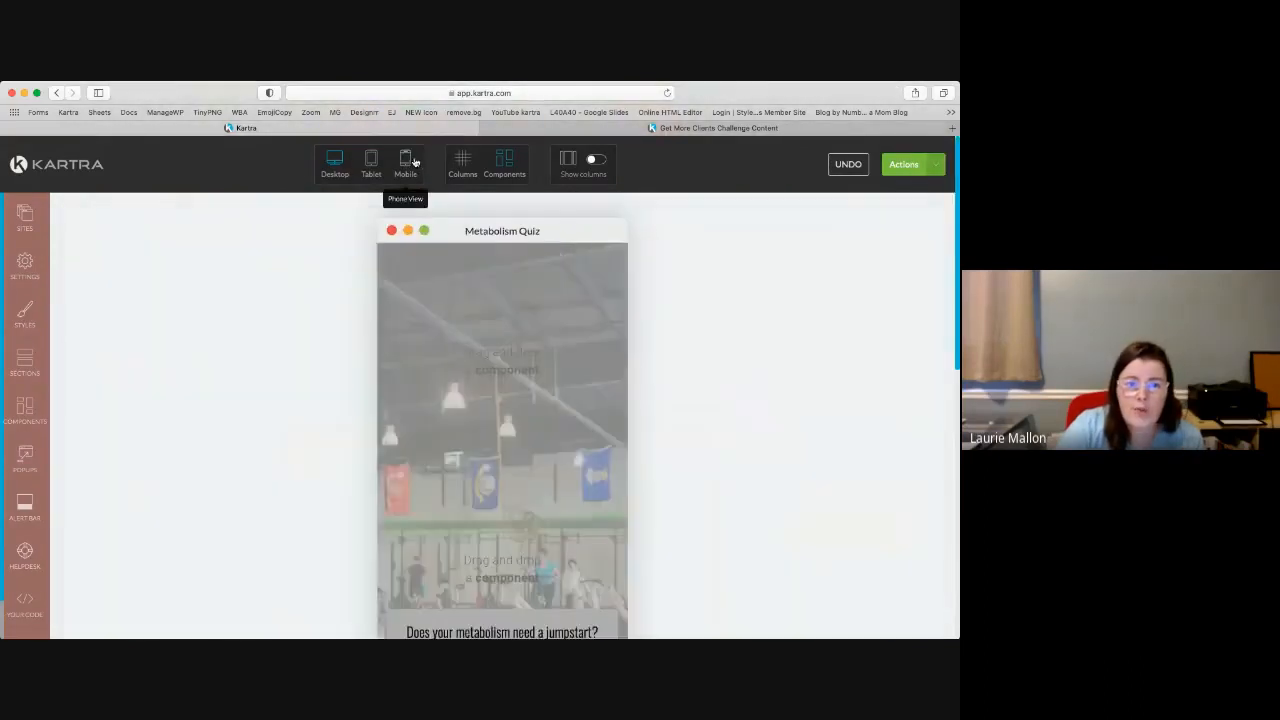
pyautogui.scroll(-10, 470, 514)
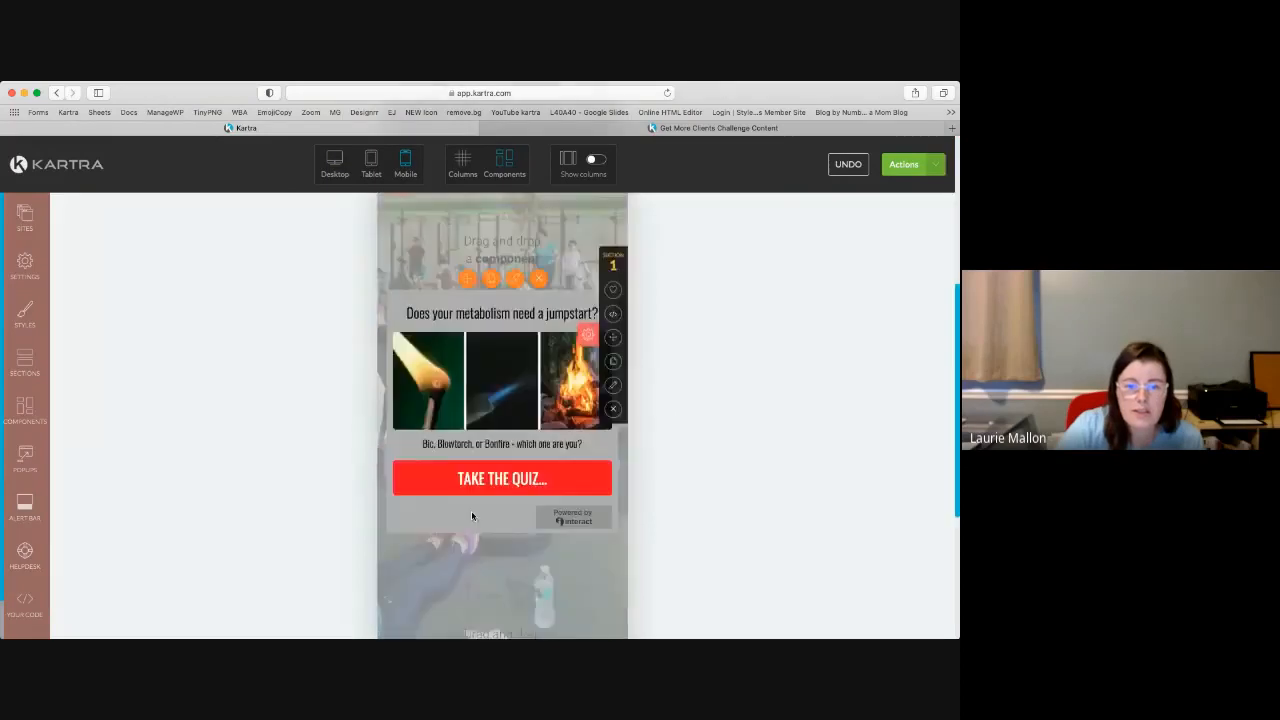
pyautogui.scroll(10, 491, 560)
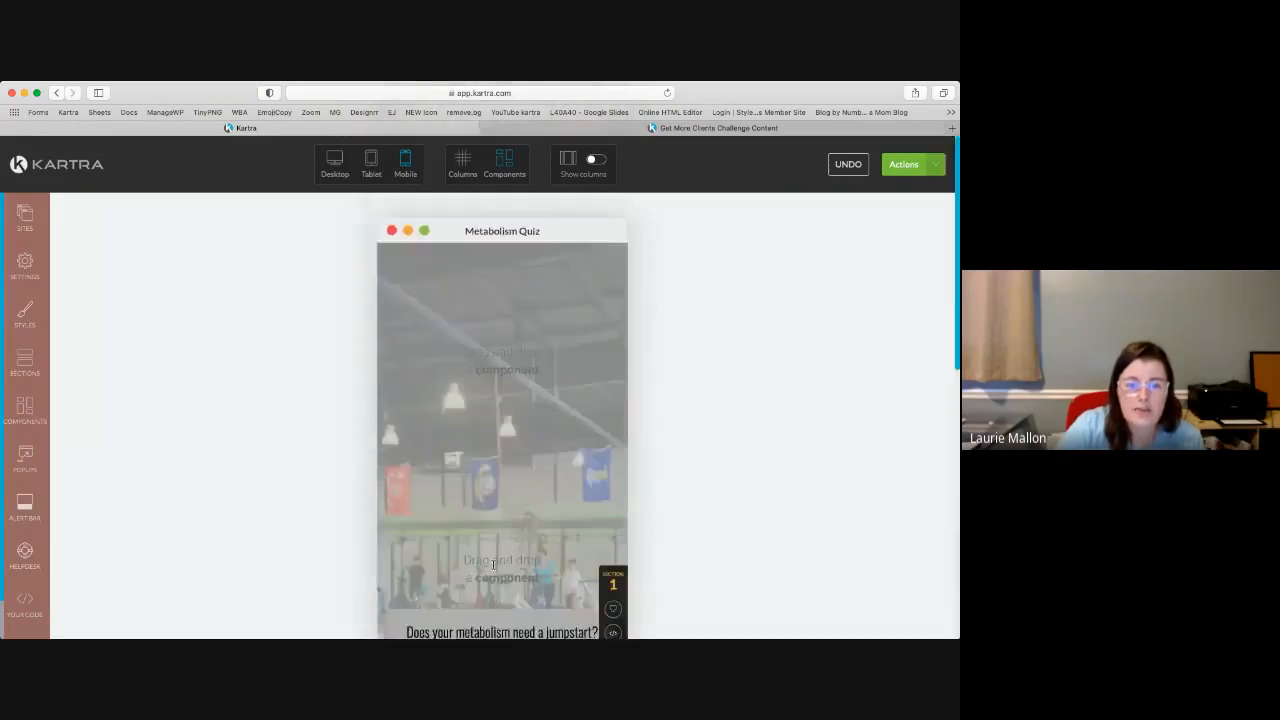
pyautogui.click(371, 160)
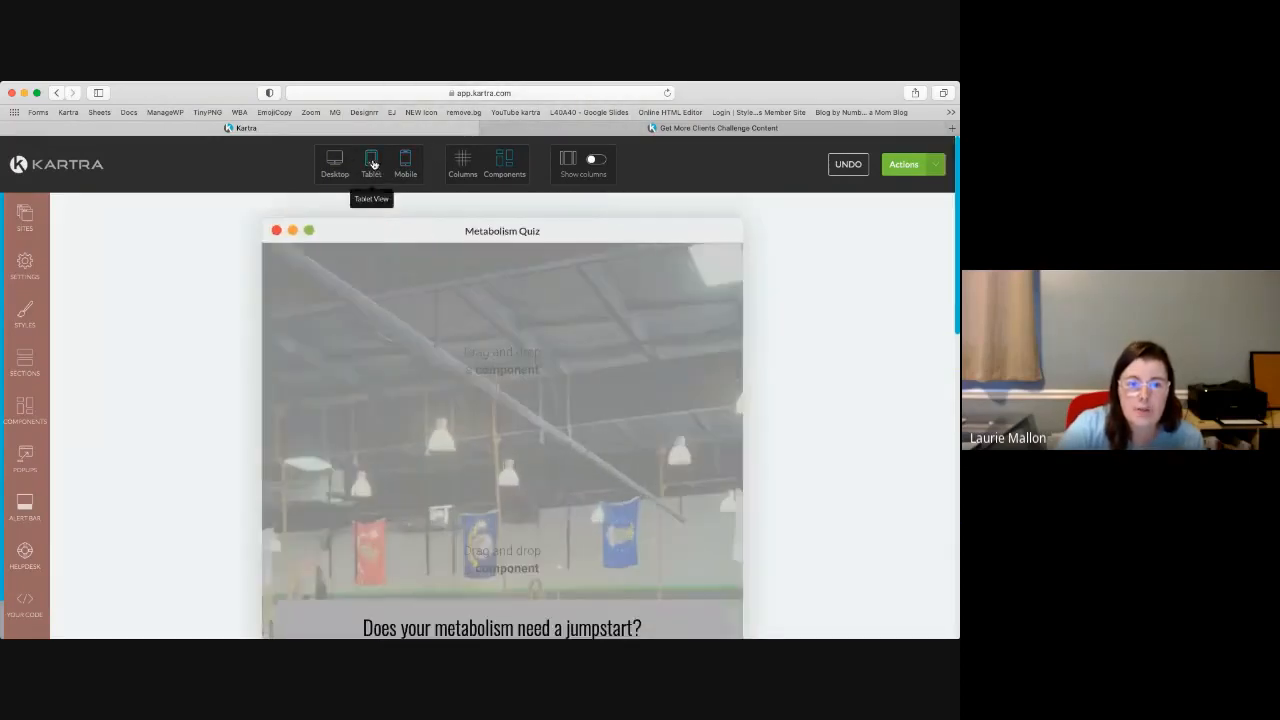
pyautogui.click(335, 160)
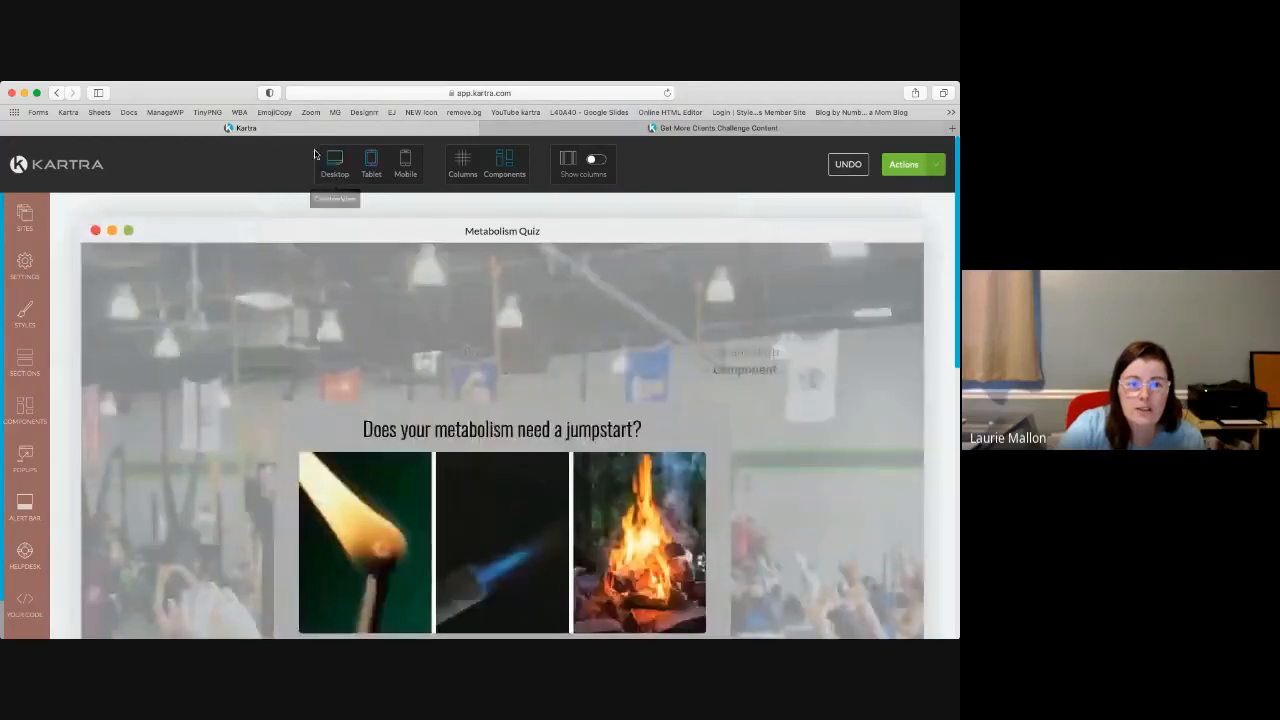
# Step: Review the available page actions and examine the Page Redirect settings without activating a redirect
pyautogui.click(910, 168)
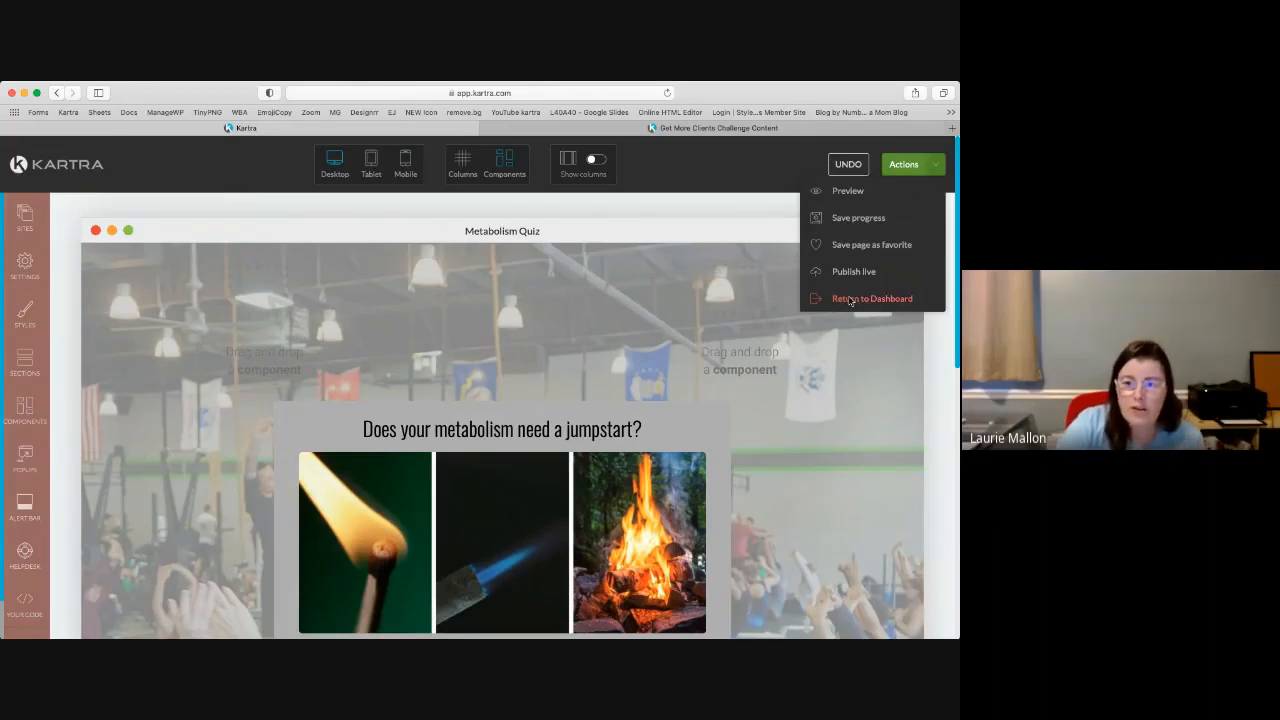
pyautogui.scroll(-2, 780, 490)
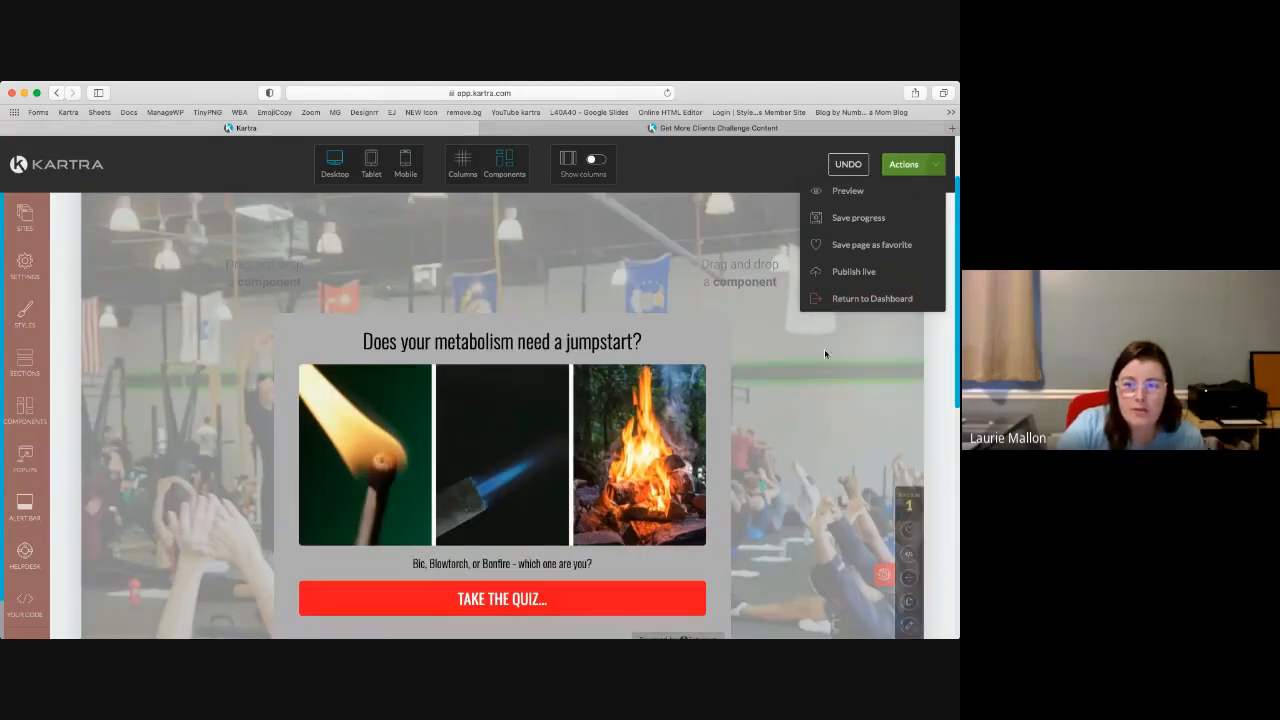
pyautogui.click(25, 263)
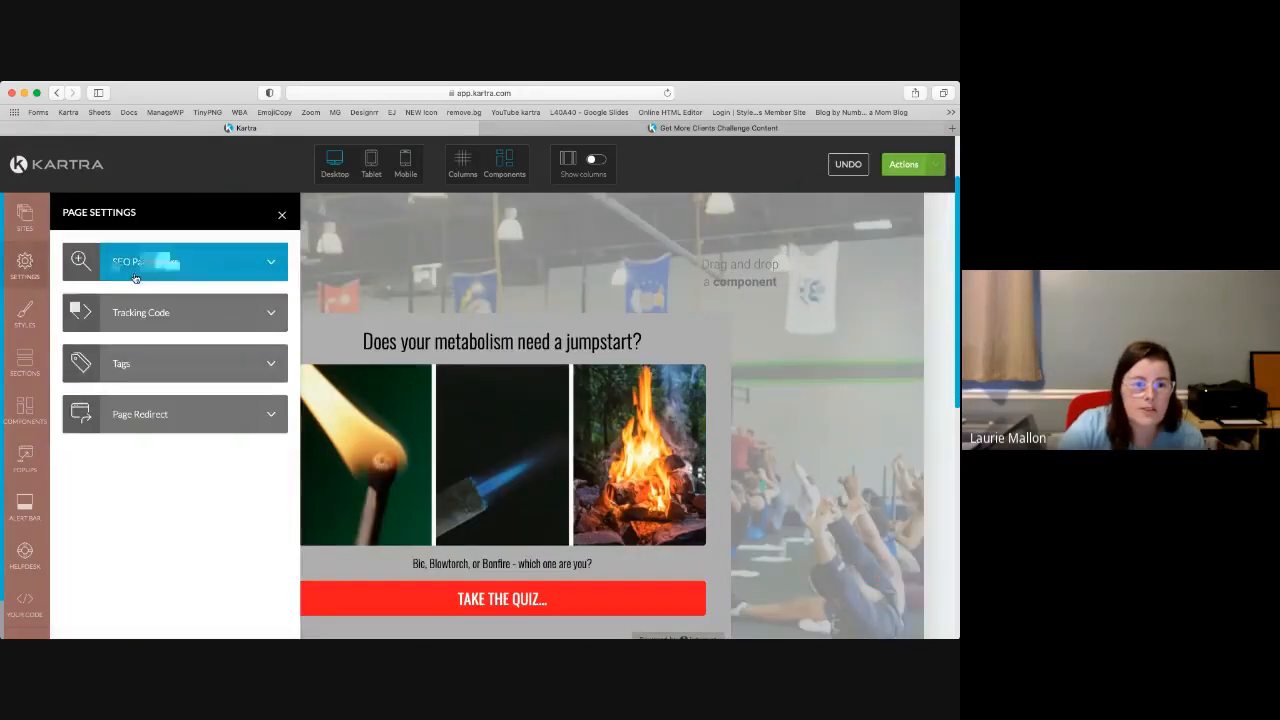
pyautogui.click(138, 420)
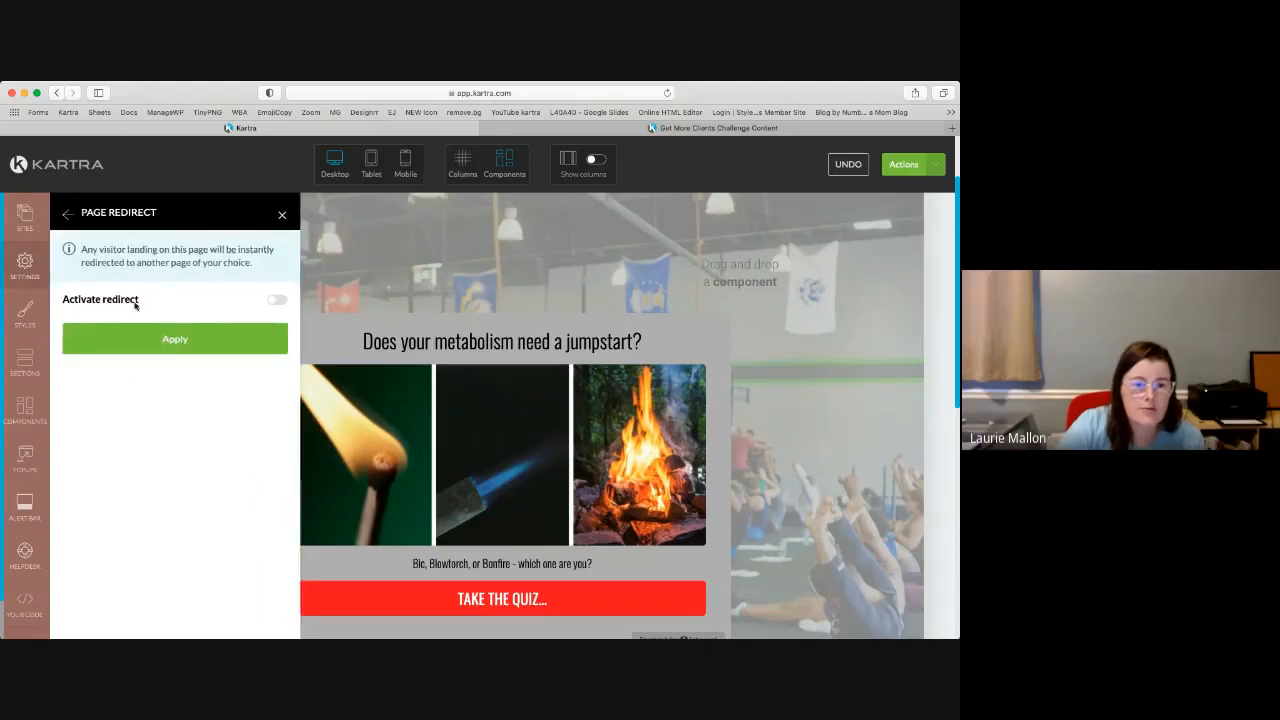
pyautogui.click(284, 215)
# Step: View the Publish live options for getting the page link or page code, and close them without publishing
pyautogui.click(903, 164)
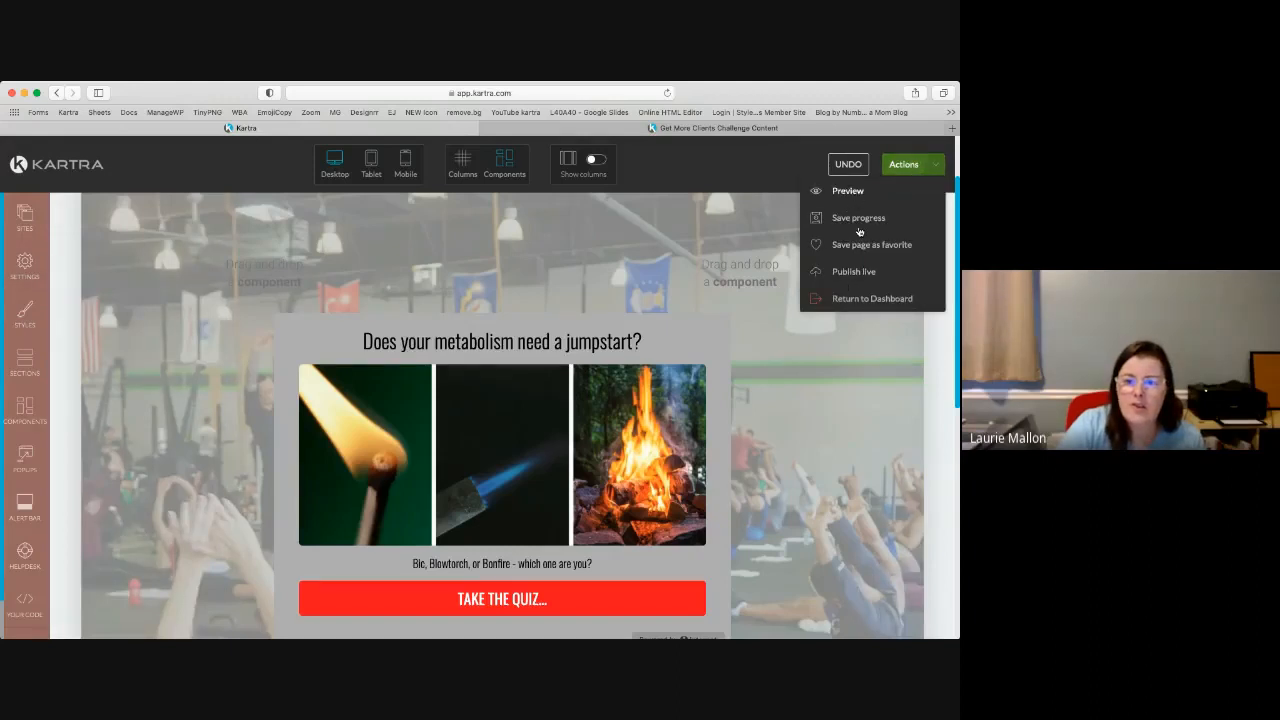
pyautogui.click(854, 274)
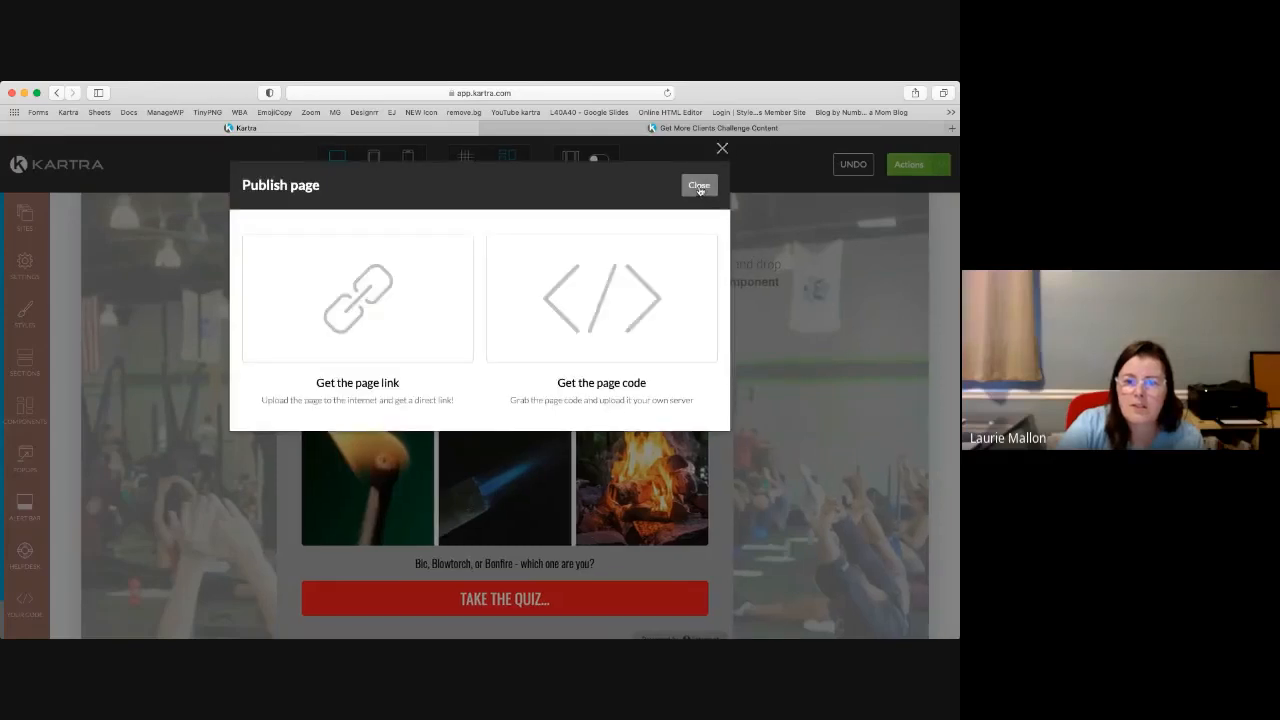
pyautogui.click(698, 187)
# Step: Exit the page editor and return to the dashboard, discarding pending changes
pyautogui.click(913, 167)
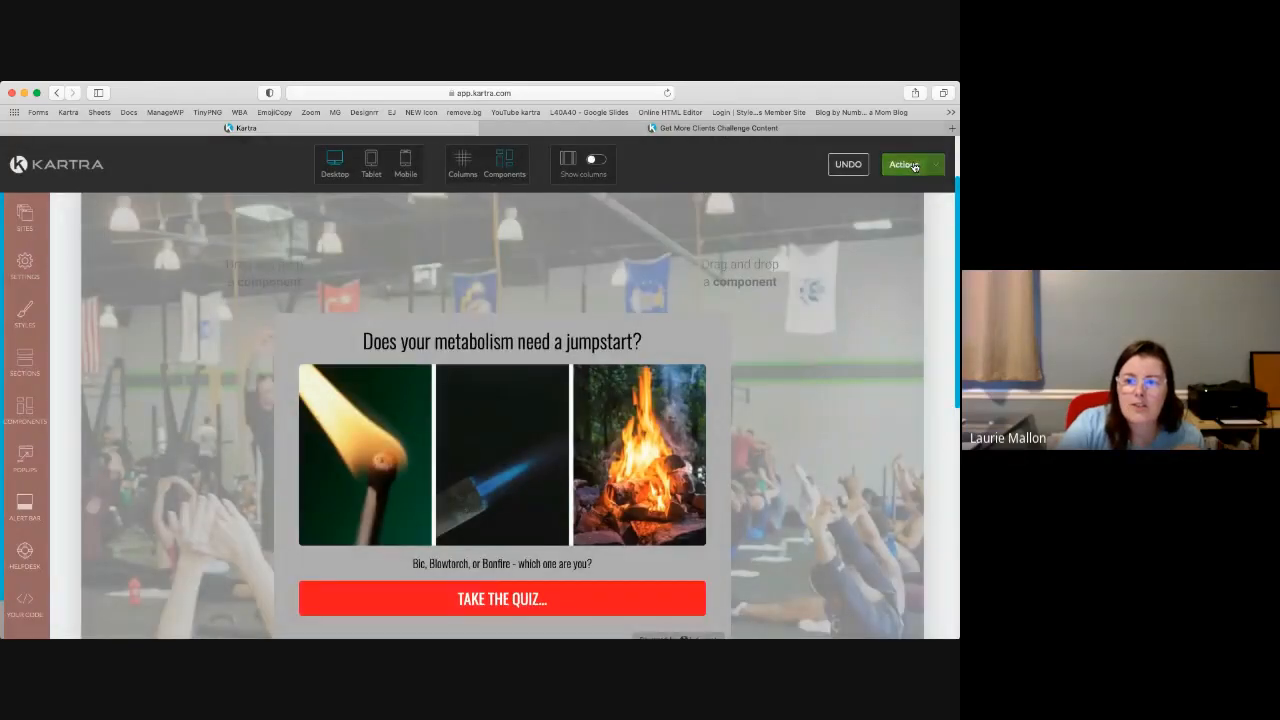
pyautogui.click(871, 299)
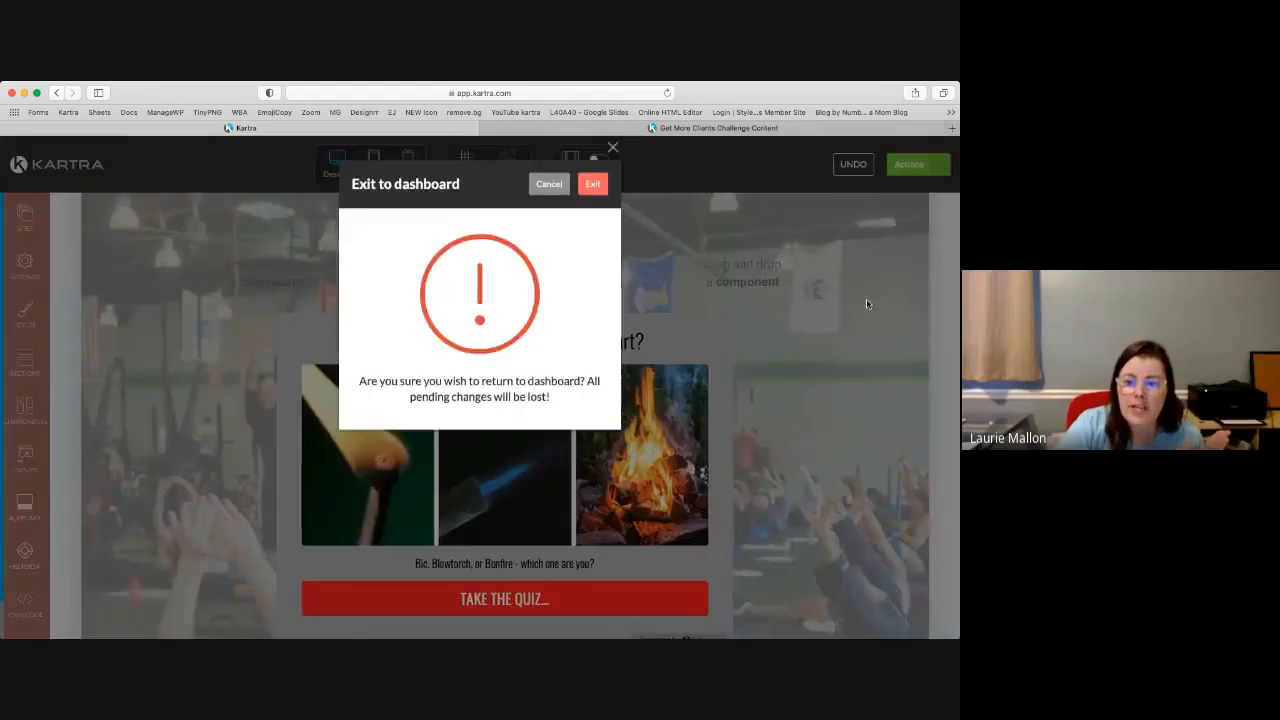
pyautogui.click(588, 185)
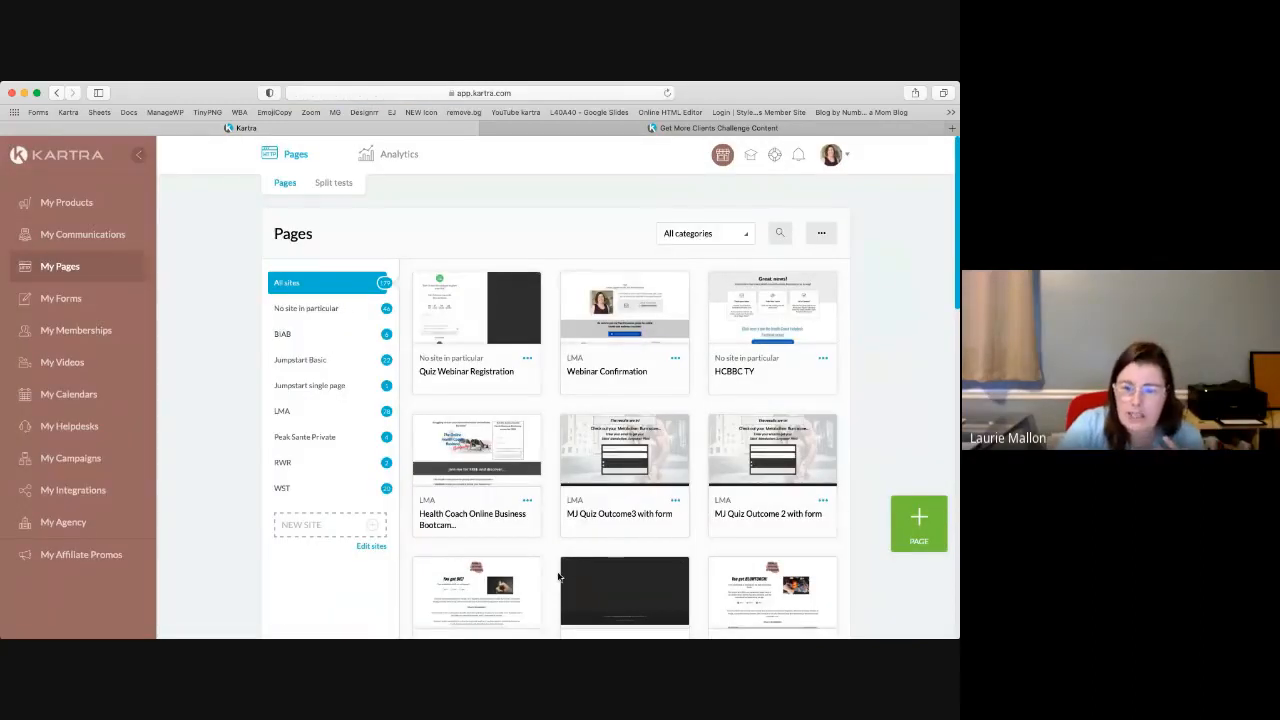
# Step: Open the "MJ Quiz Outcome 2 with form" page in the page editor, keeping its name and the LMA site
pyautogui.scroll(-5, 700, 526)
pyautogui.scroll(1, 712, 526)
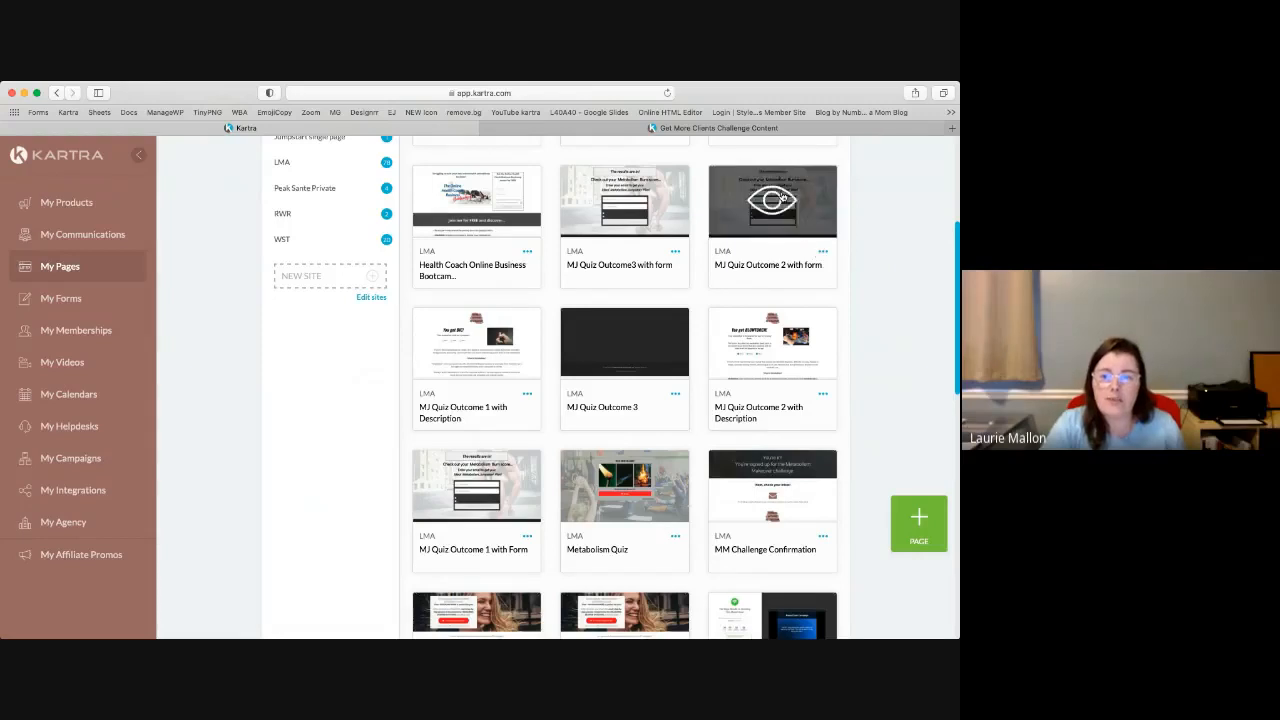
pyautogui.click(822, 251)
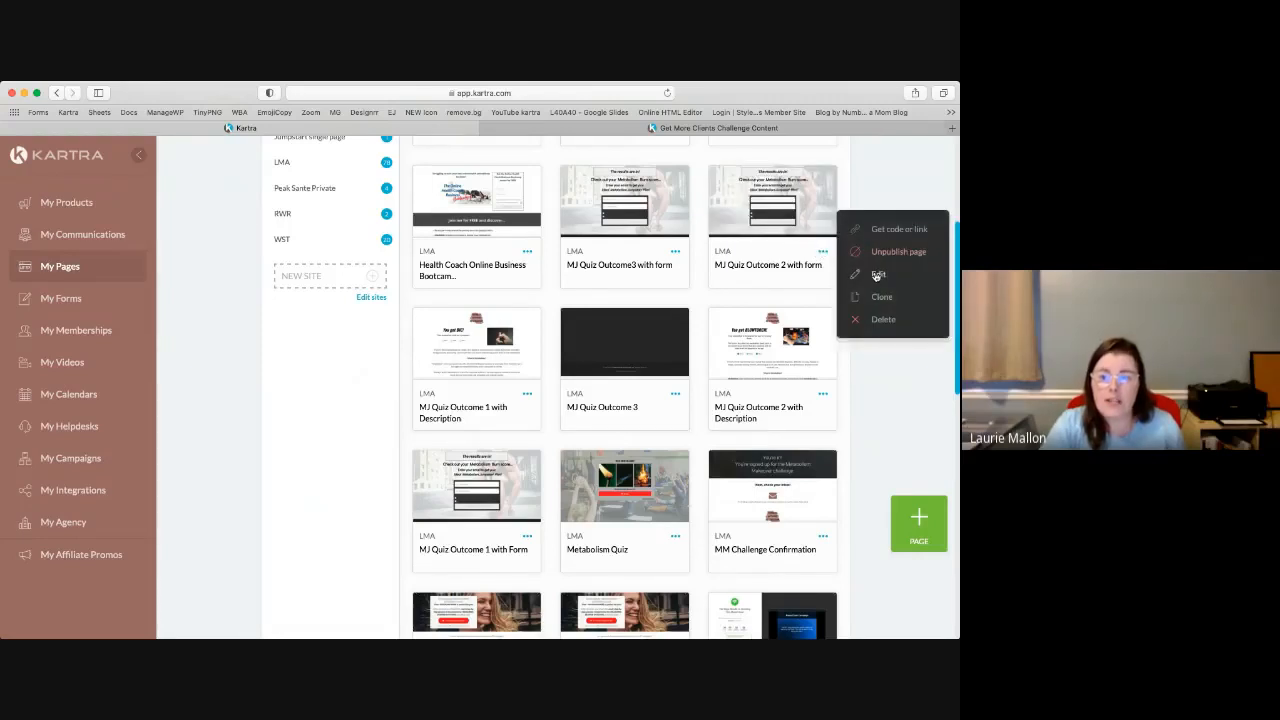
pyautogui.click(877, 275)
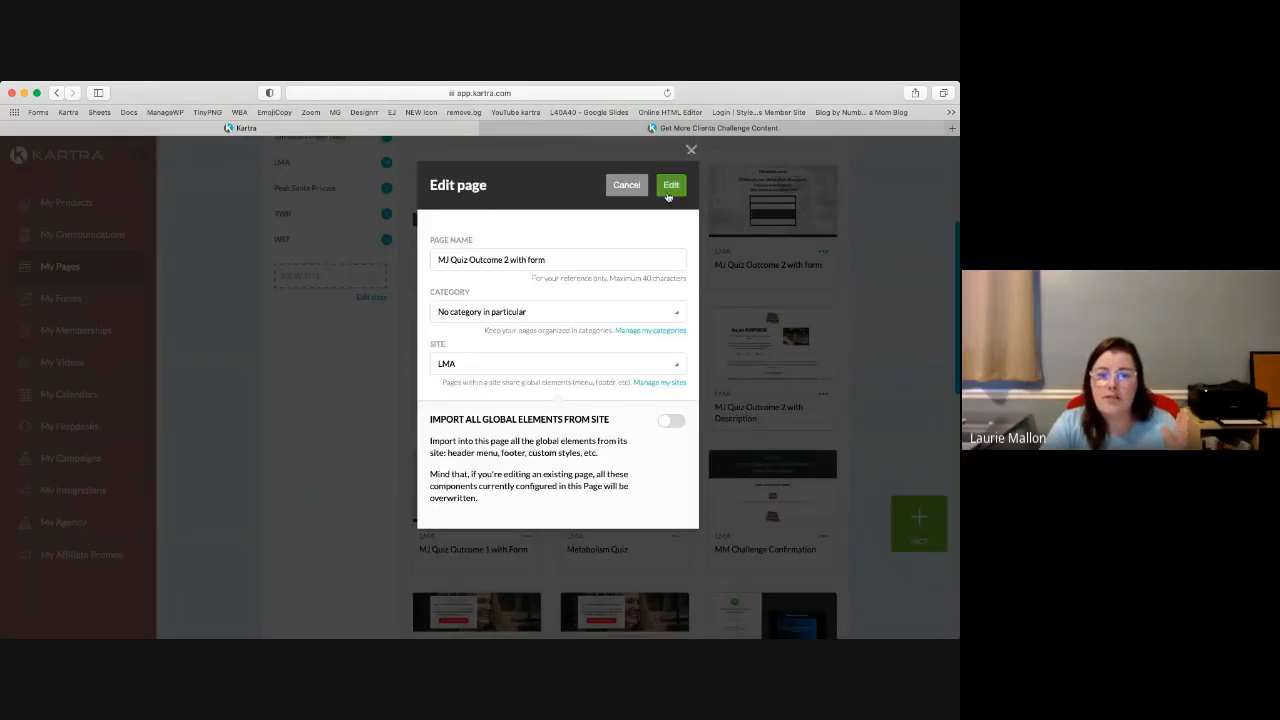
pyautogui.click(670, 187)
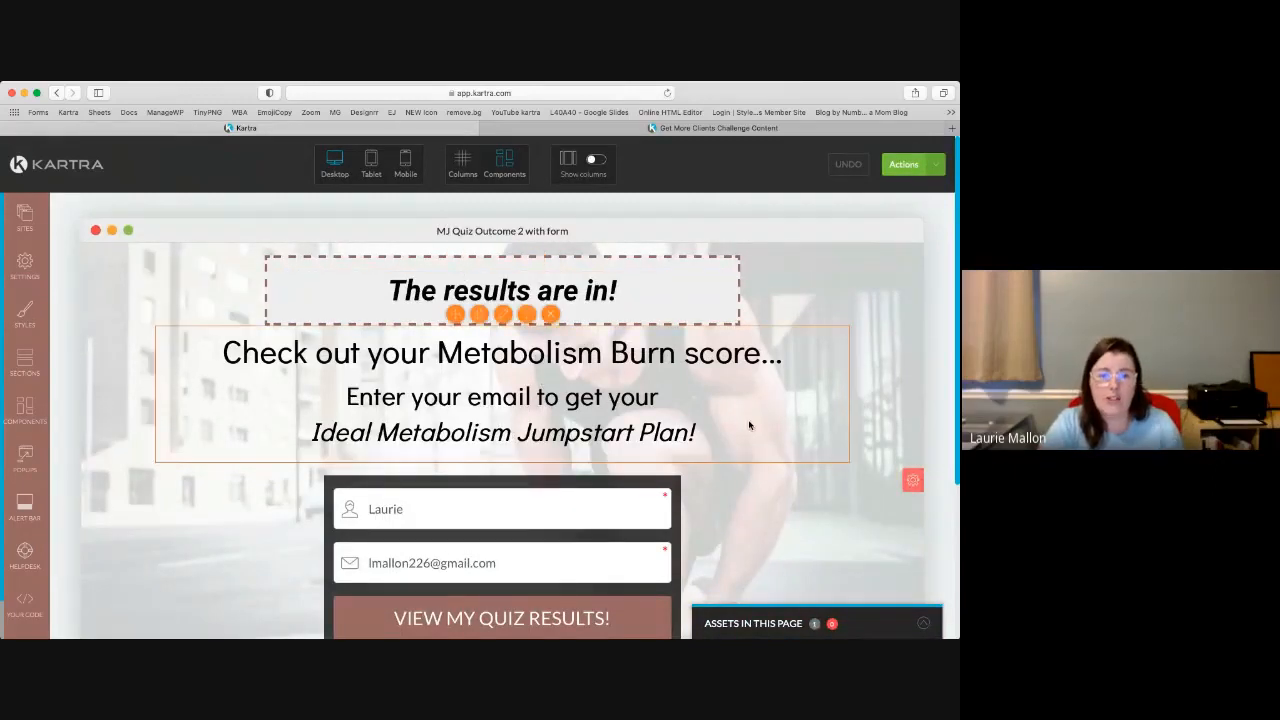
# Step: Review the Outcome 2 page's results heading and opt-in form, and expand the page's asset list to see which form it uses
pyautogui.scroll(-2, 748, 423)
pyautogui.click(903, 164)
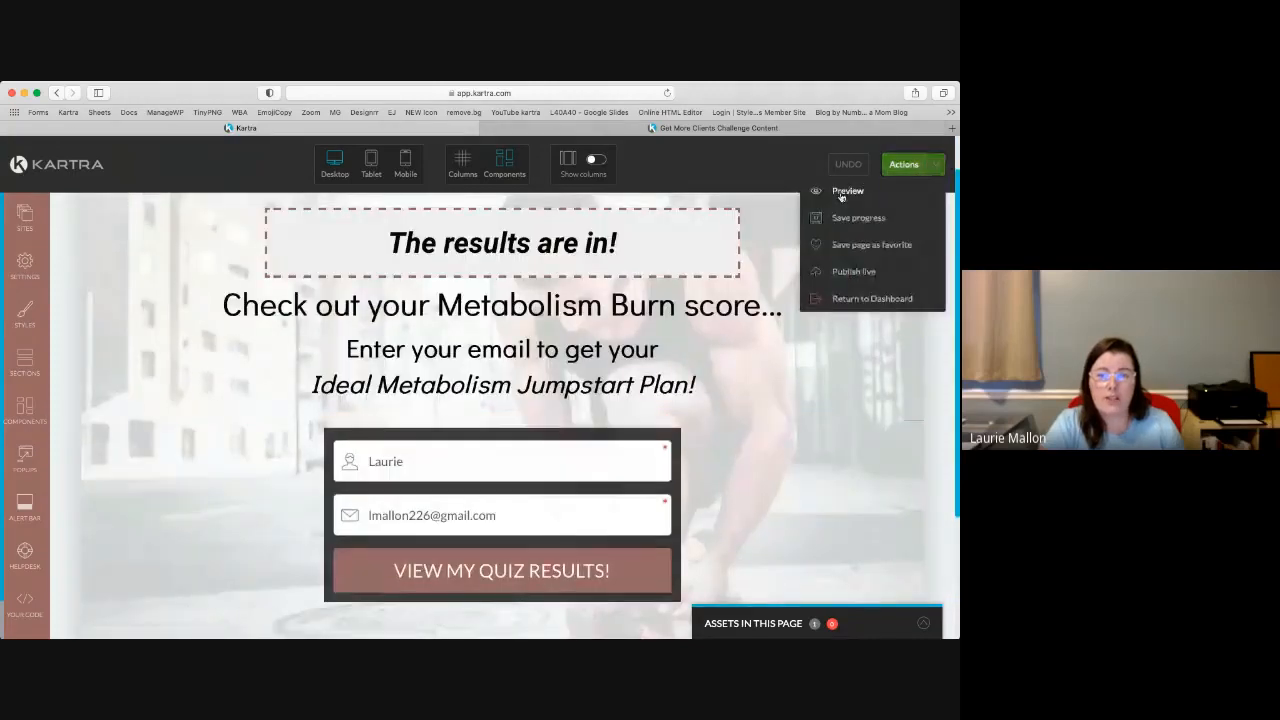
pyautogui.click(936, 167)
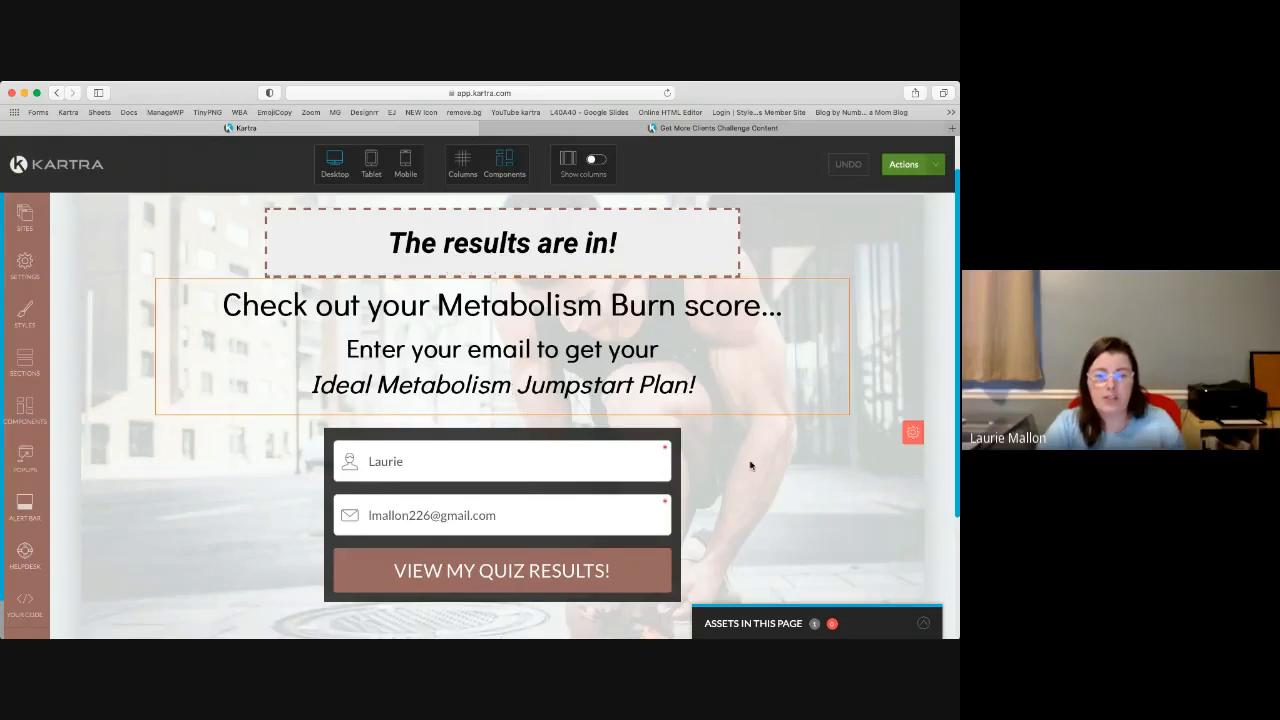
pyautogui.scroll(-1, 543, 471)
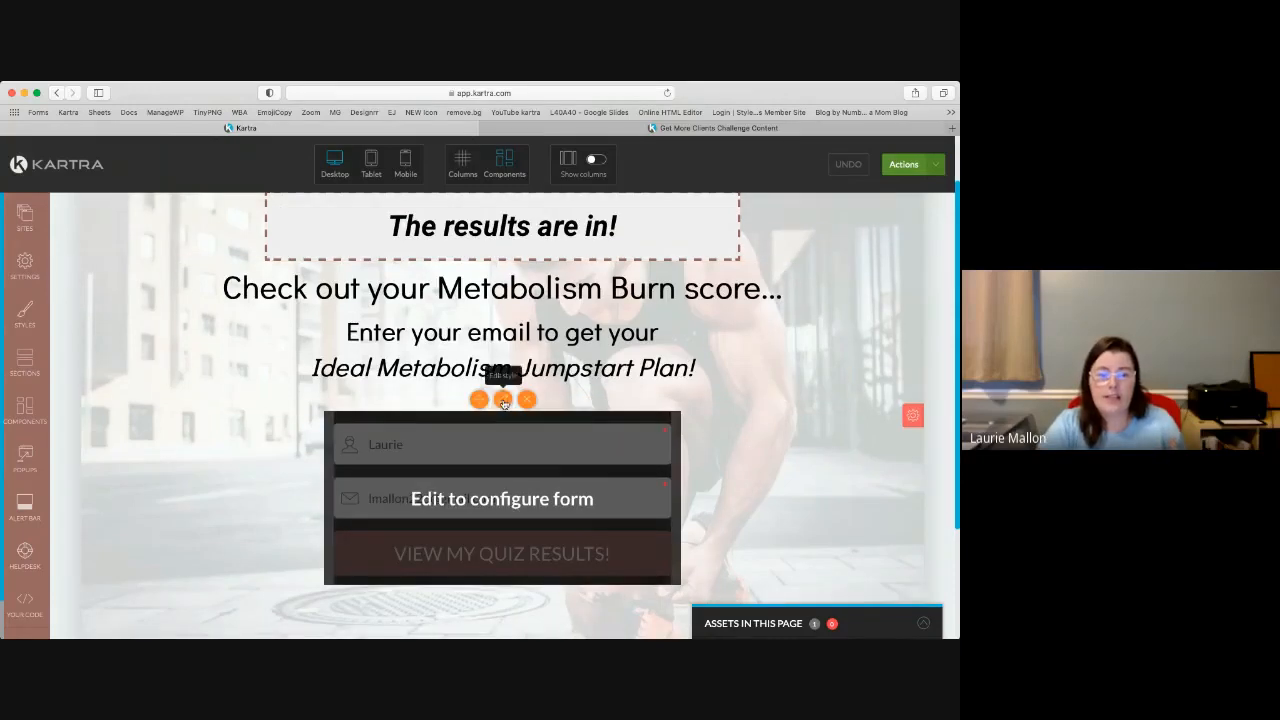
pyautogui.click(924, 624)
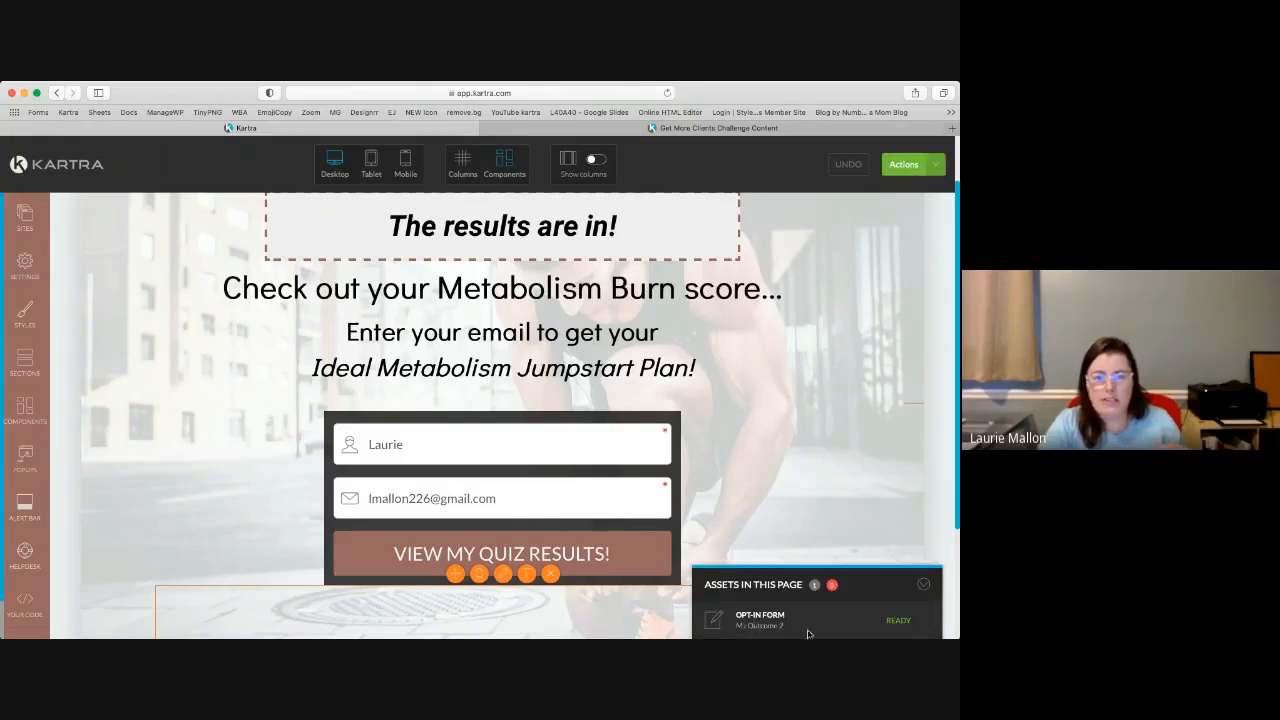
pyautogui.click(911, 630)
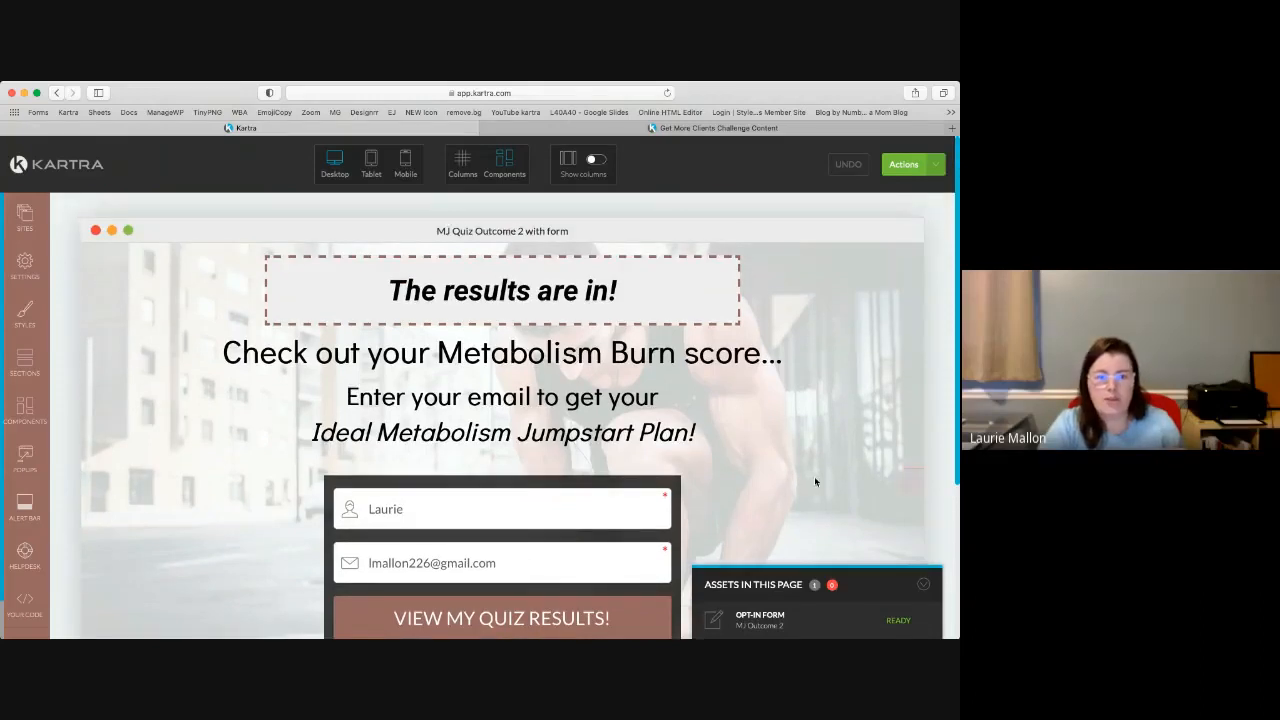
pyautogui.click(900, 480)
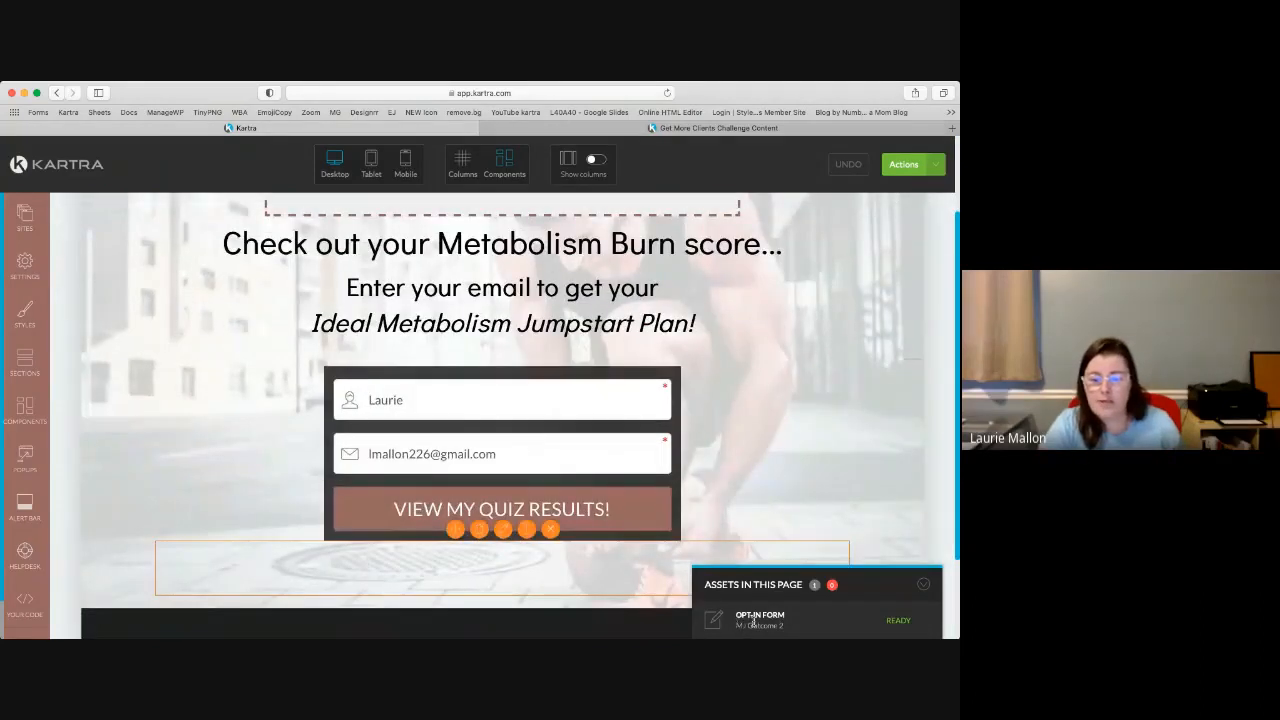
# Step: Leave the Outcome 2 page editor and return to the dashboard without saving
pyautogui.click(908, 164)
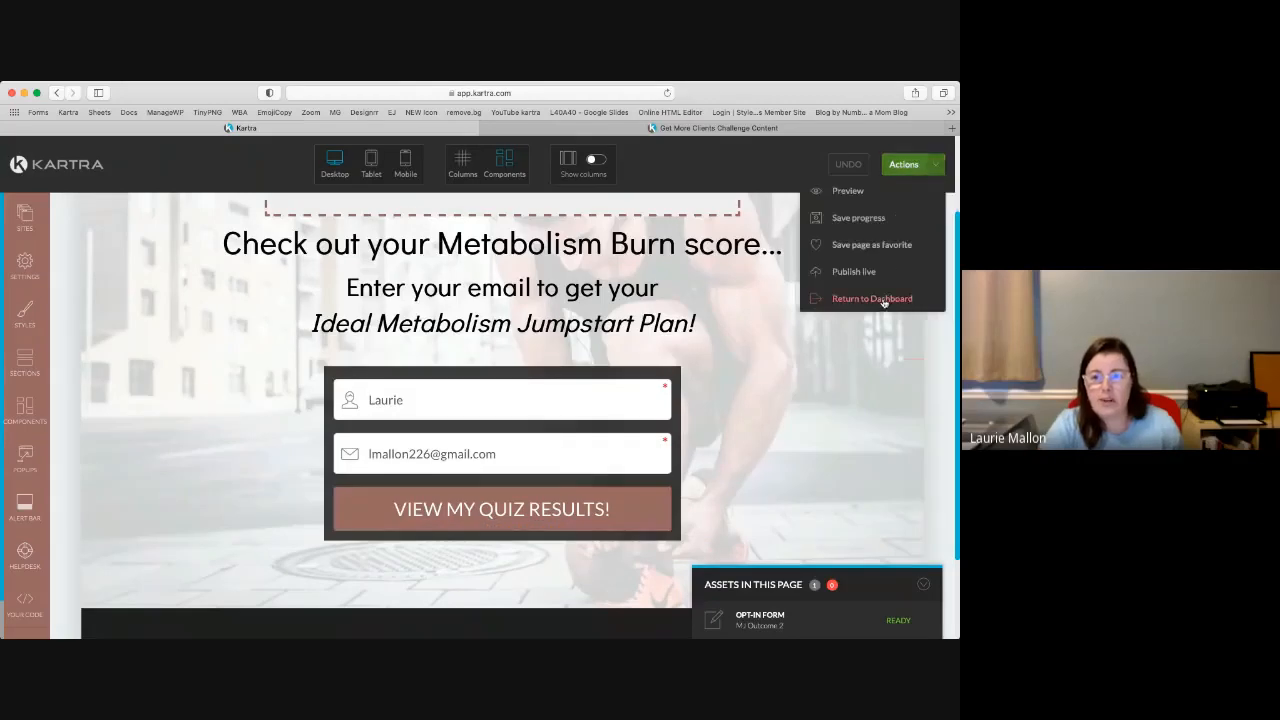
pyautogui.click(872, 299)
pyautogui.click(589, 189)
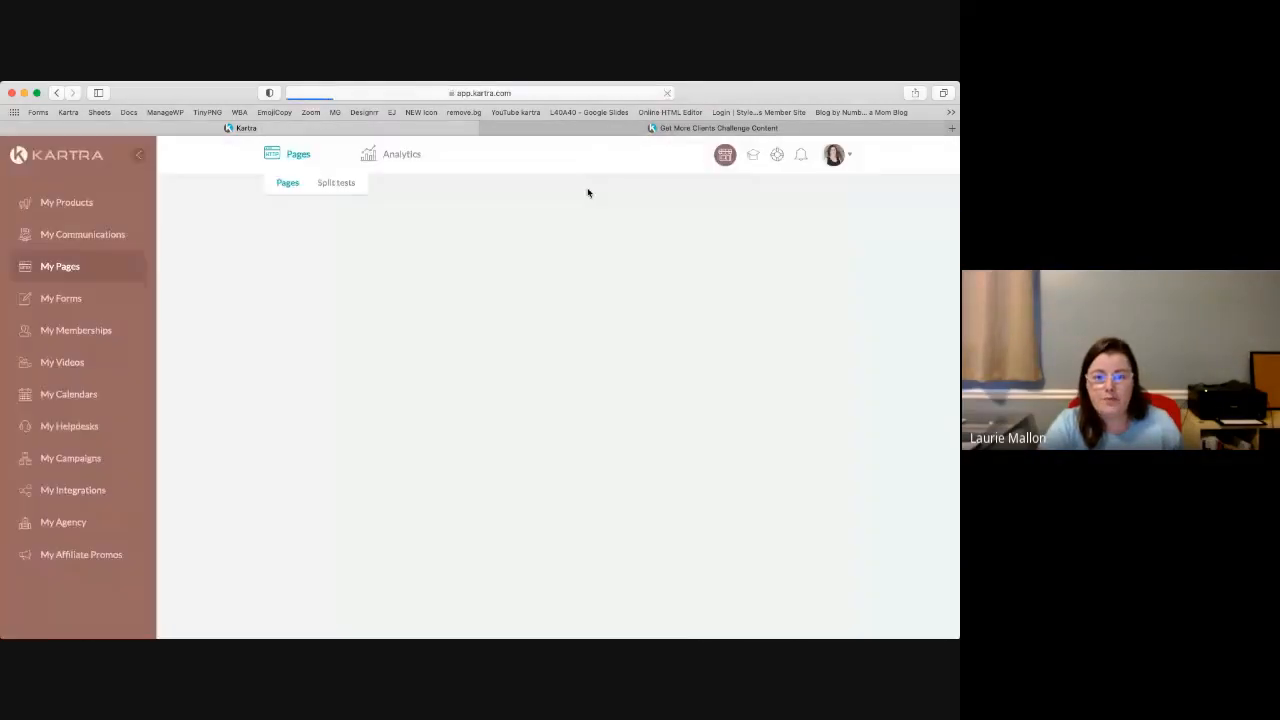
# Step: View the "MJ Quiz Outcome 3" page in the page editor and go back to the page list
pyautogui.scroll(-5, 644, 360)
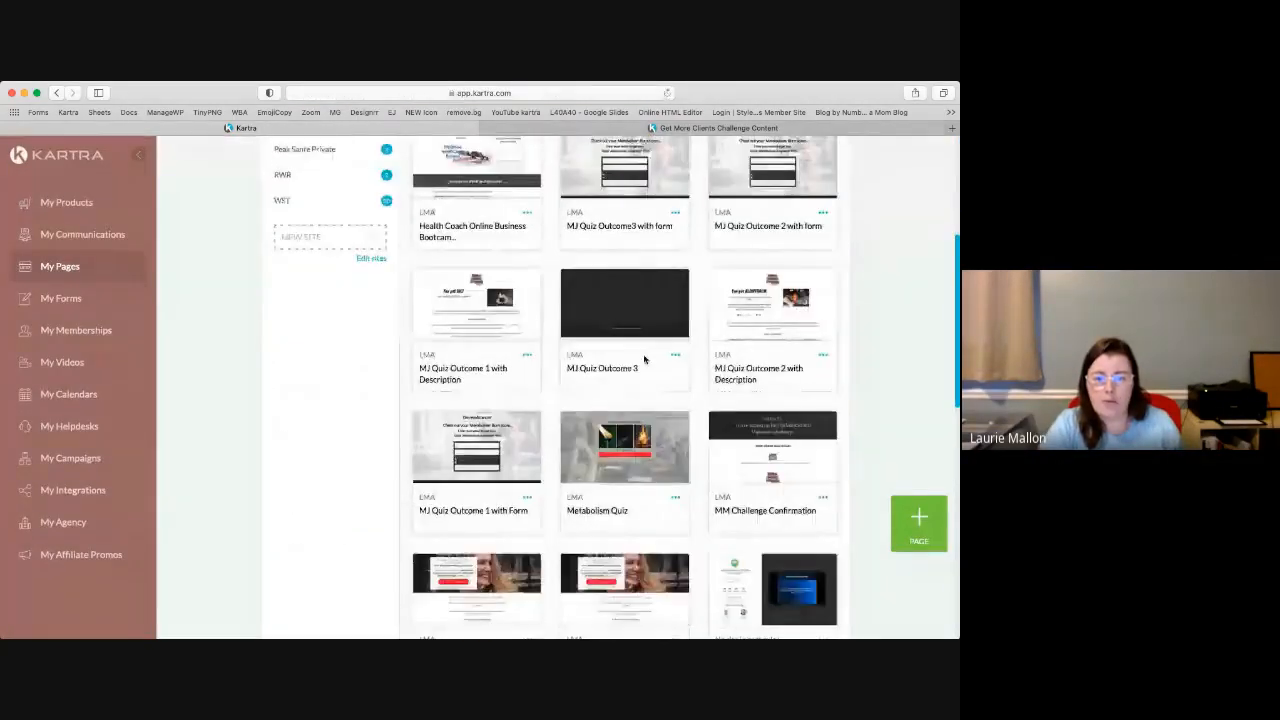
pyautogui.click(676, 355)
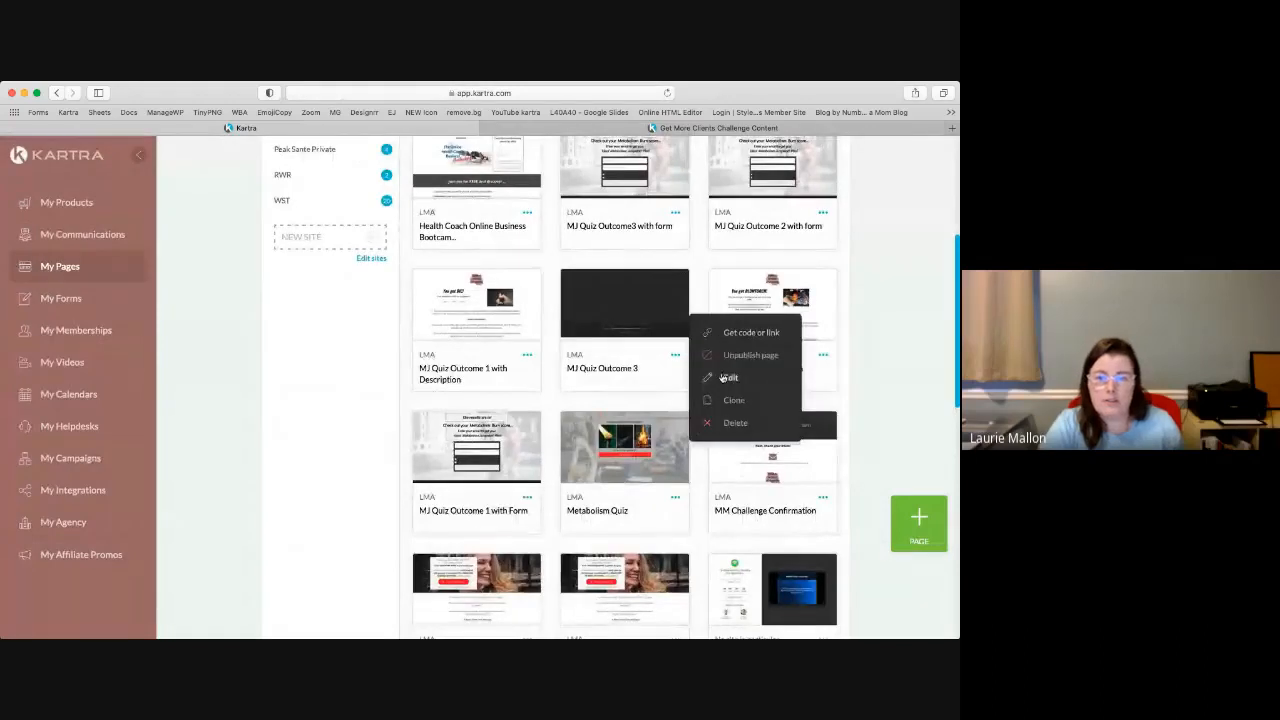
pyautogui.click(723, 378)
pyautogui.click(668, 186)
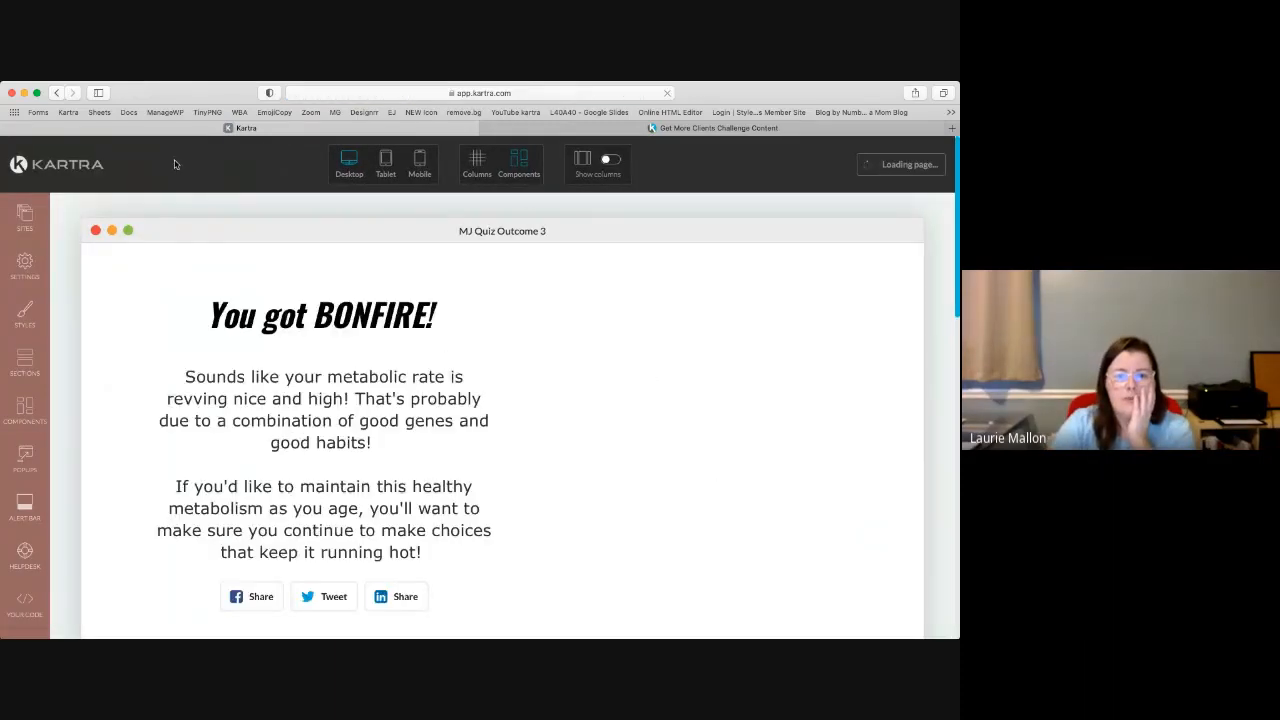
pyautogui.click(57, 92)
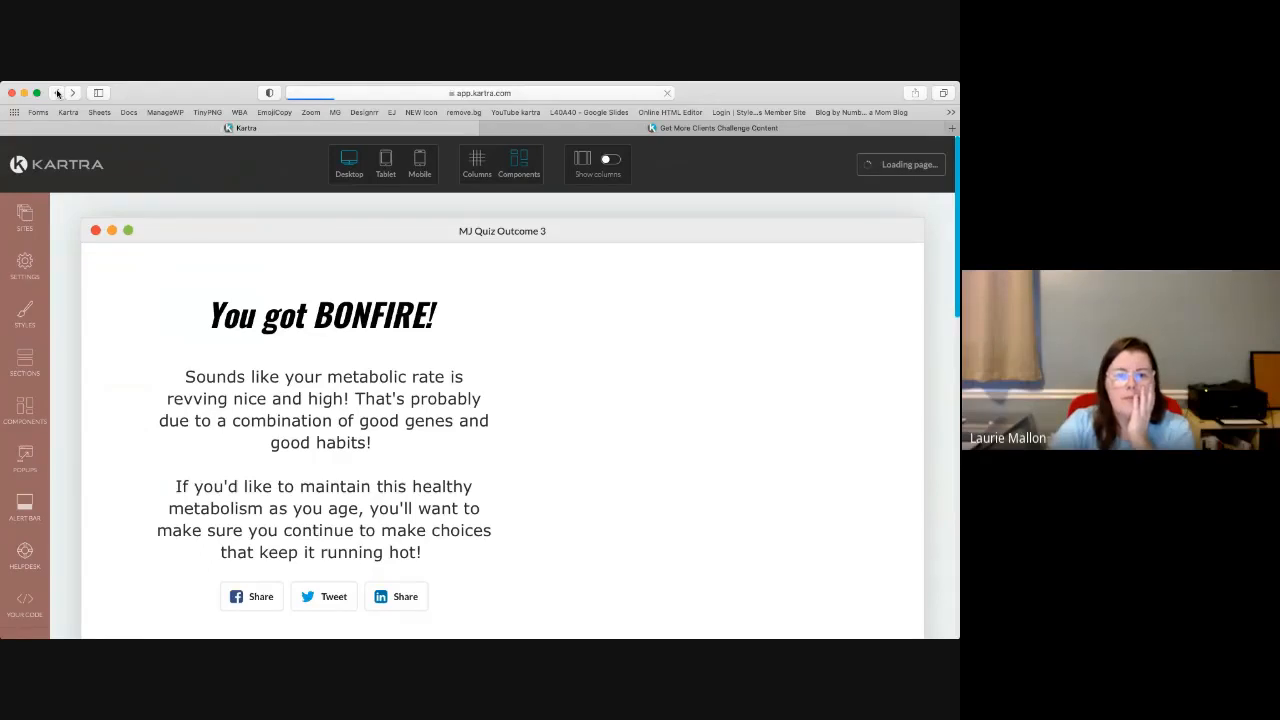
# Step: Open the "MJ Quiz Outcome3 with form" page in the page editor
pyautogui.scroll(-2, 678, 410)
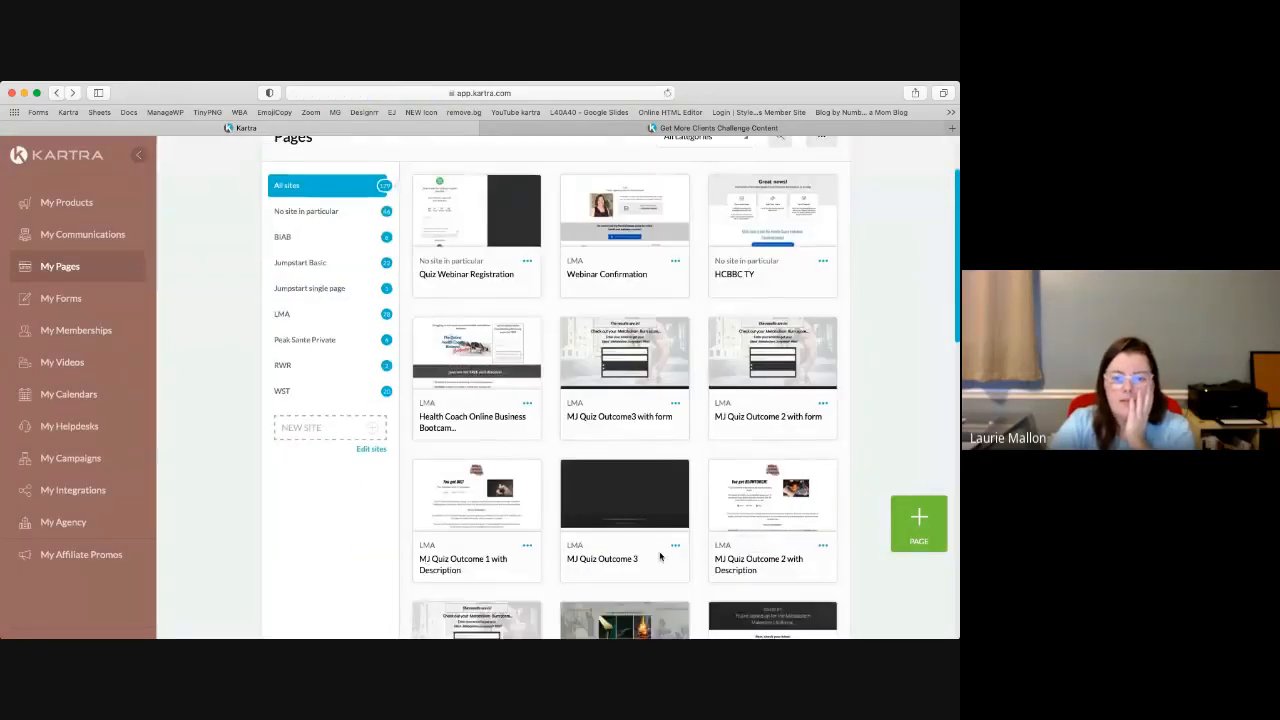
pyautogui.click(676, 403)
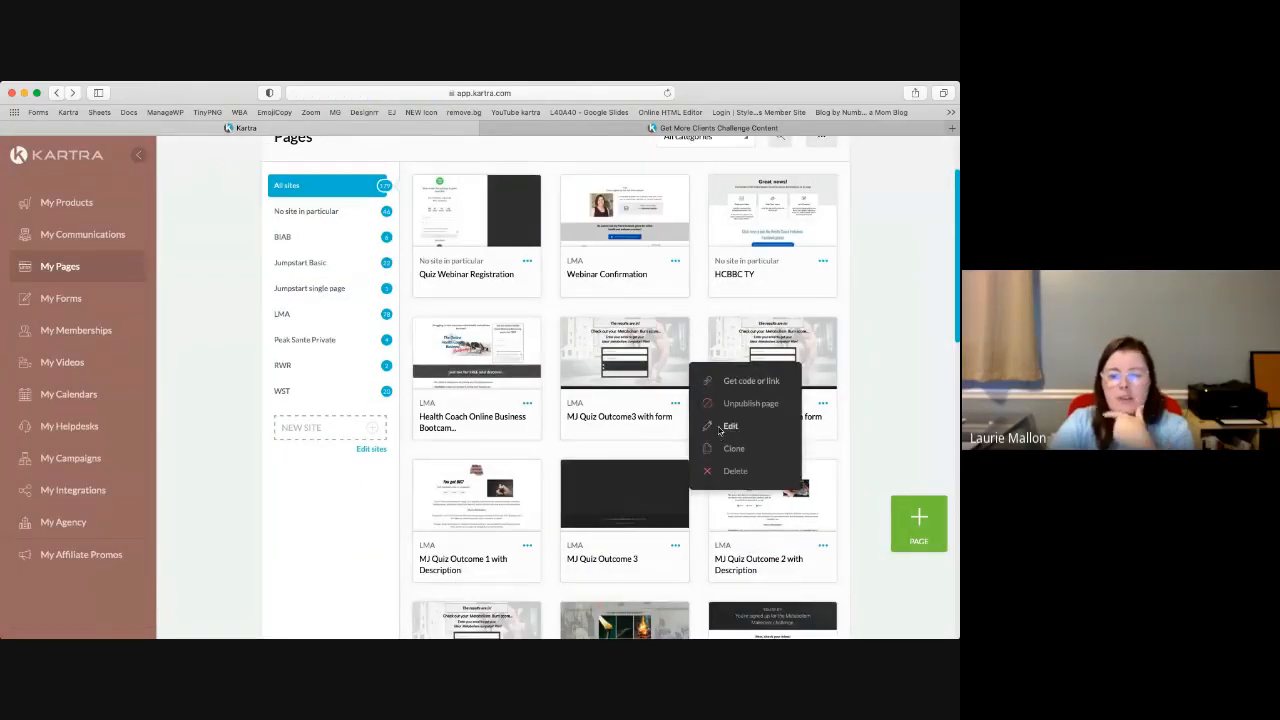
pyautogui.click(720, 428)
pyautogui.click(673, 185)
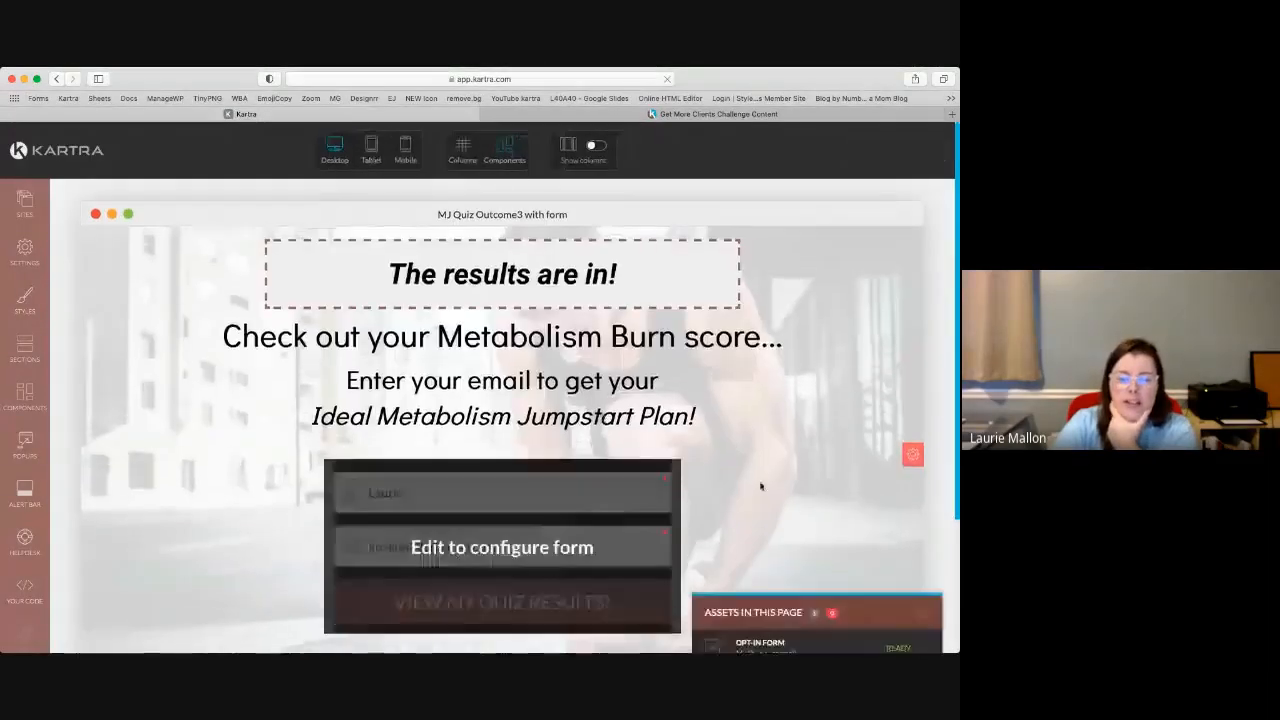
# Step: Check which opt-in form is assigned in the Outcome 3 page's form configuration, and close it without changes
pyautogui.scroll(-3, 770, 550)
pyautogui.click(727, 638)
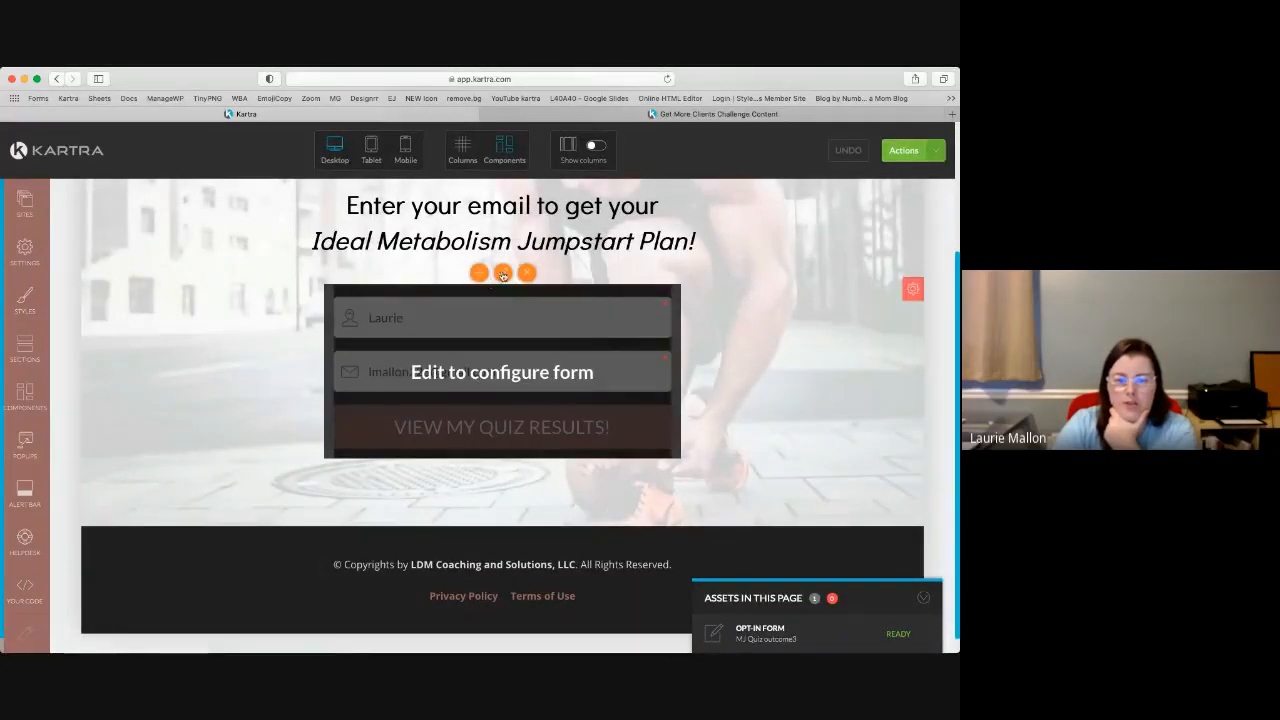
pyautogui.click(503, 273)
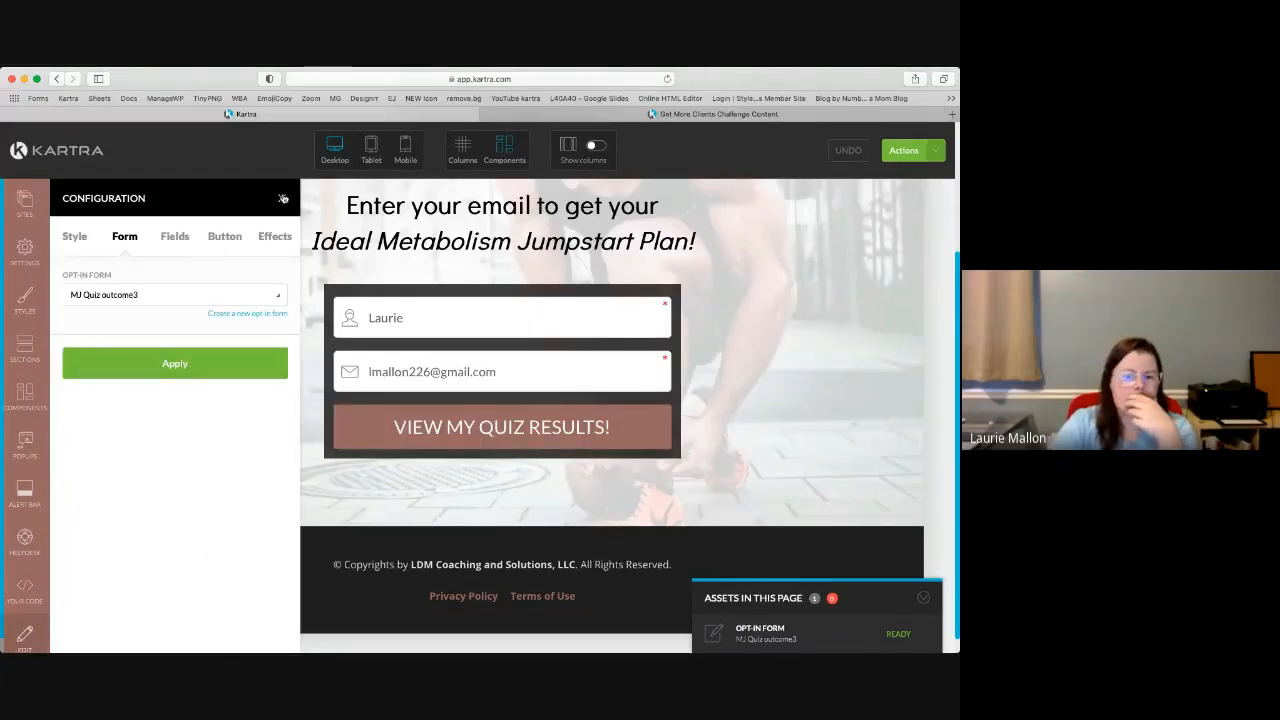
pyautogui.click(284, 197)
# Step: Exit the Outcome 3 page editor to the dashboard, discarding pending changes
pyautogui.click(903, 153)
pyautogui.click(872, 290)
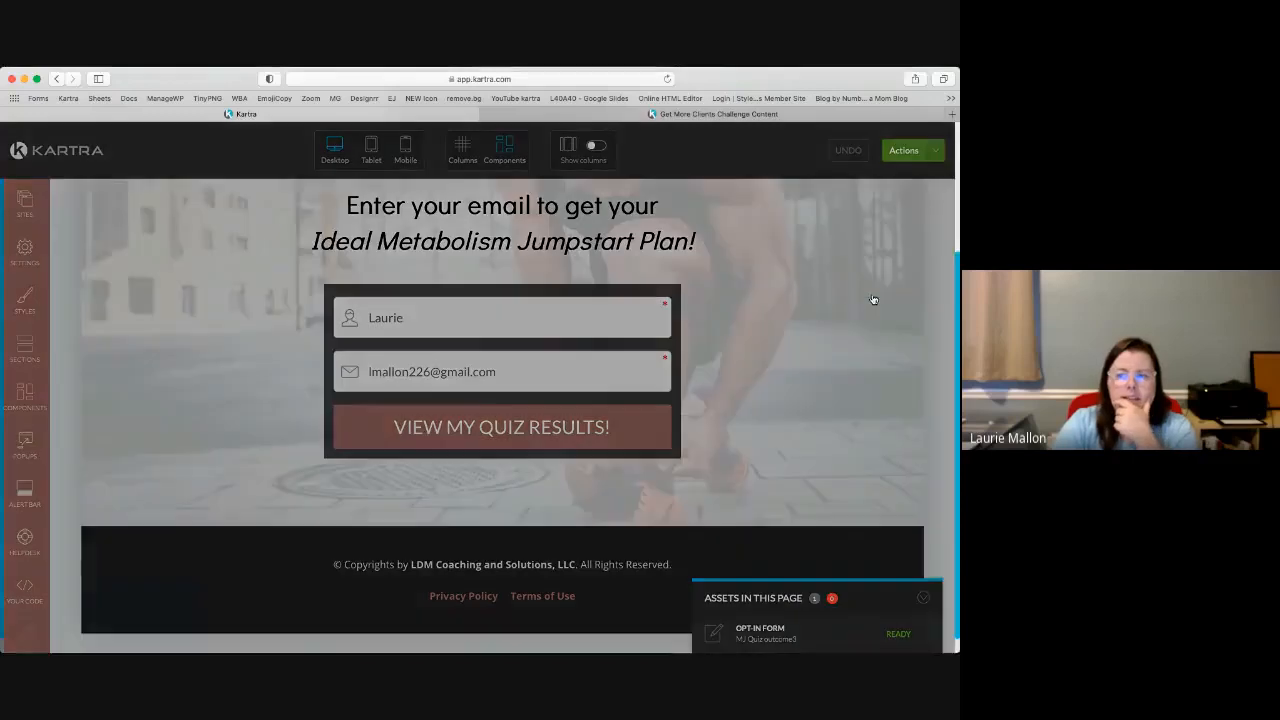
pyautogui.click(597, 172)
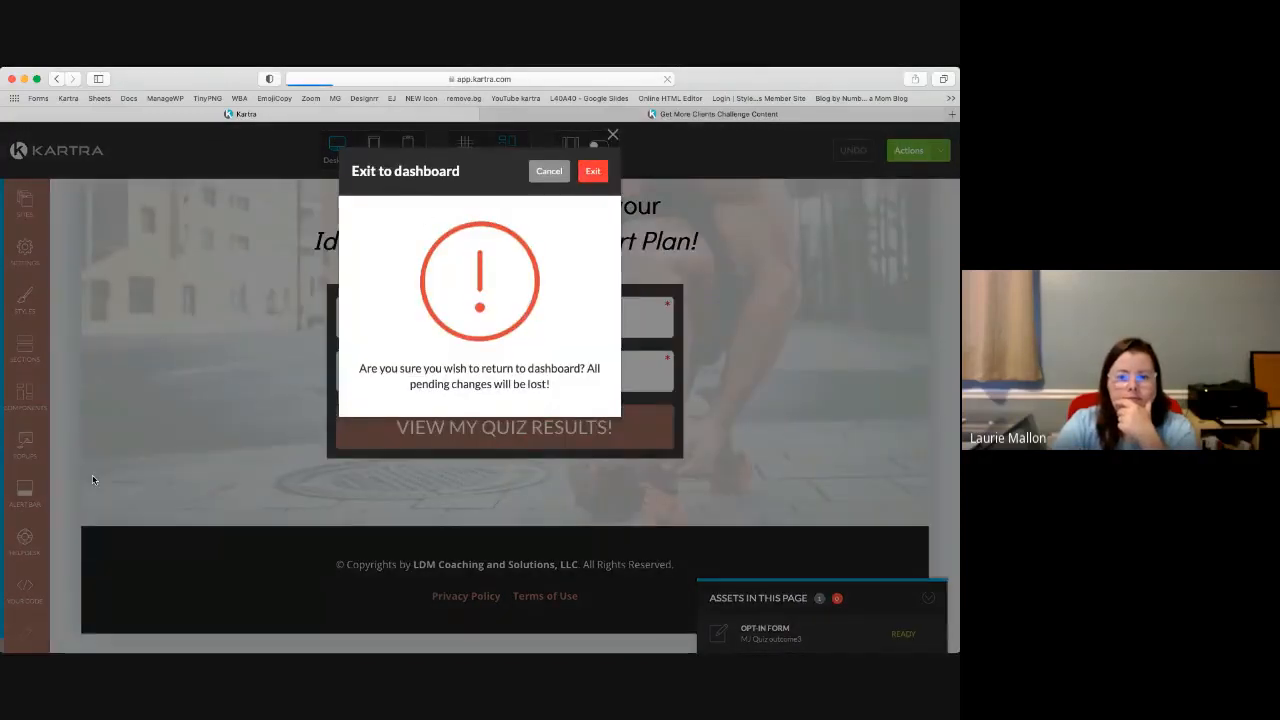
# Step: Go to the account's forms and open the "MJ Quiz outcome3" opt-in form for editing
pyautogui.click(64, 288)
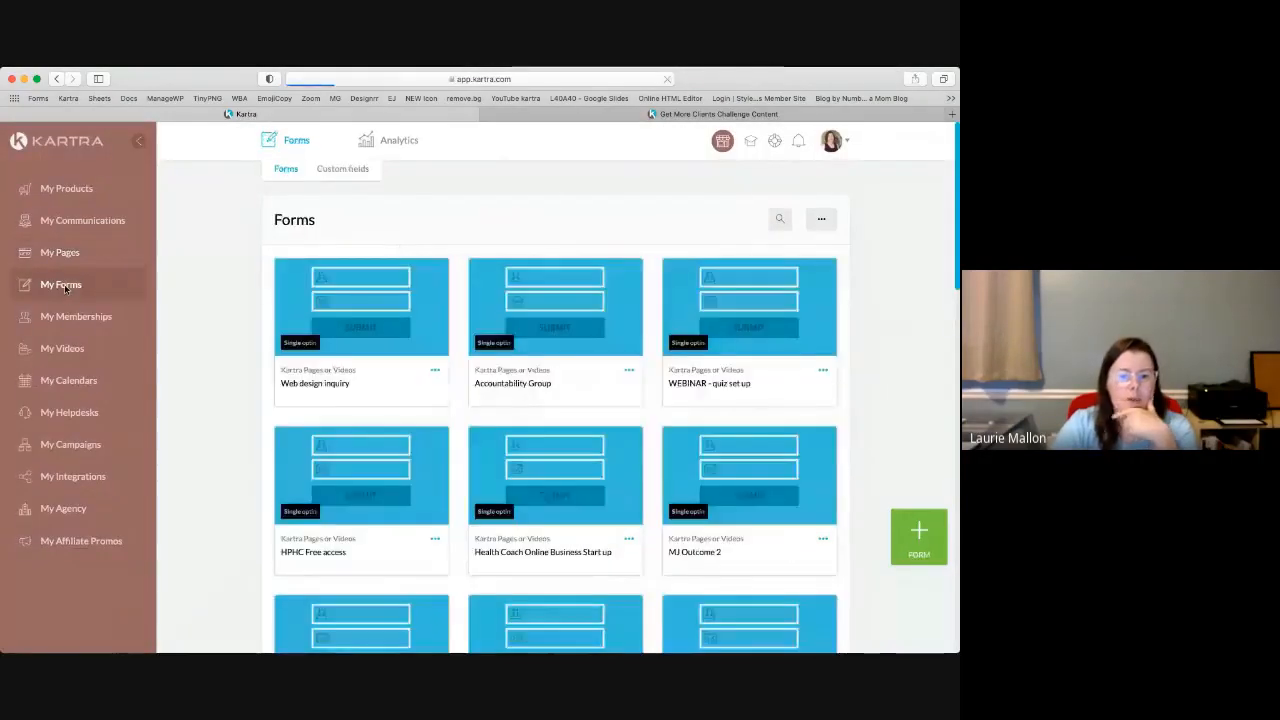
pyautogui.scroll(-5, 510, 450)
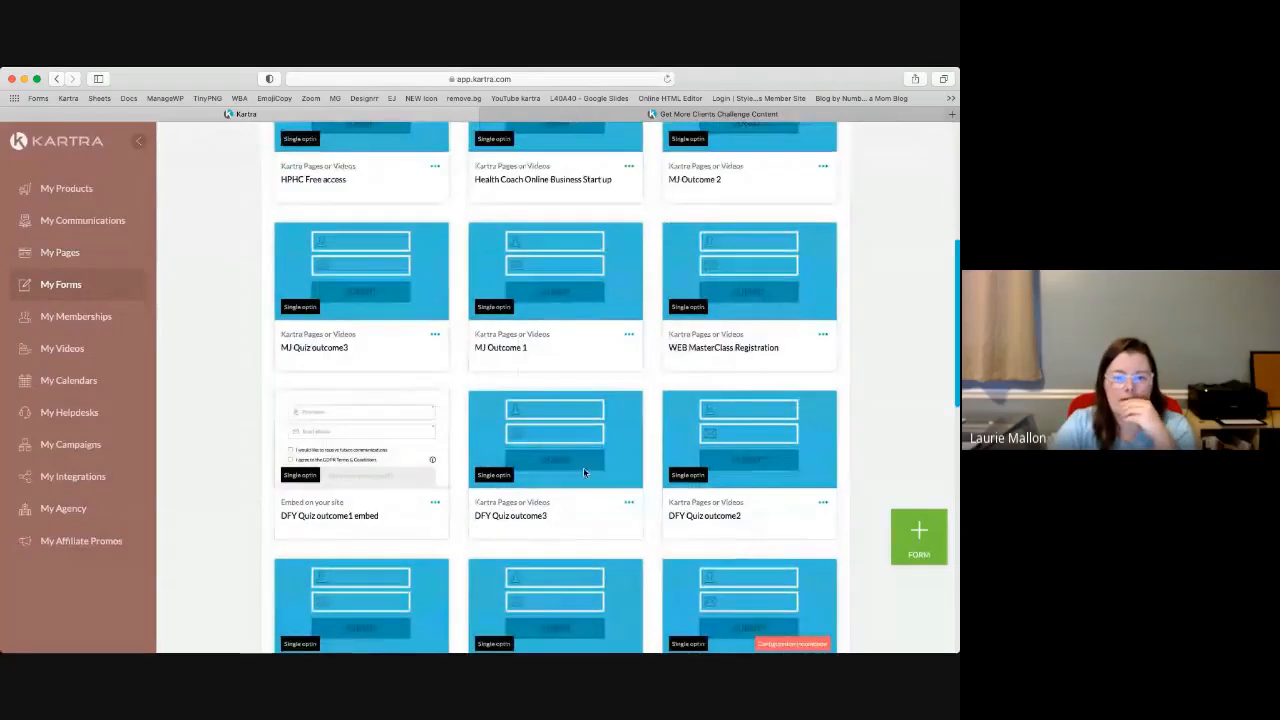
pyautogui.click(435, 337)
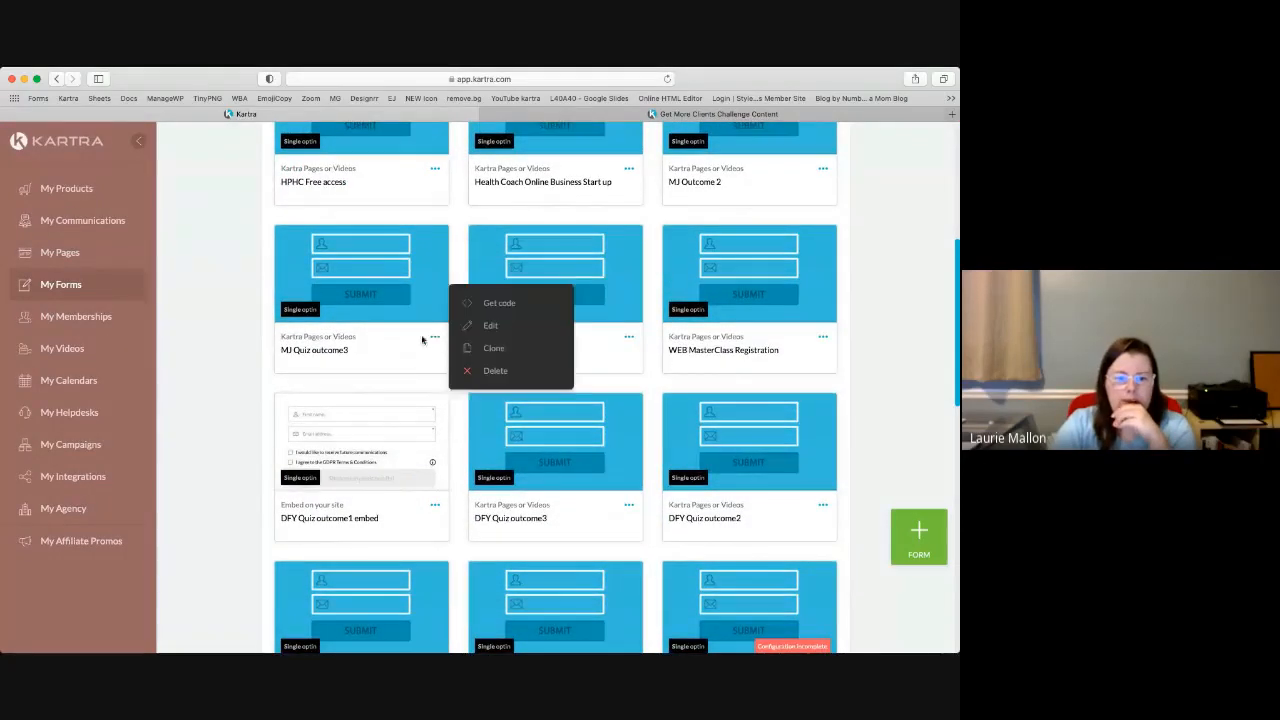
pyautogui.click(489, 328)
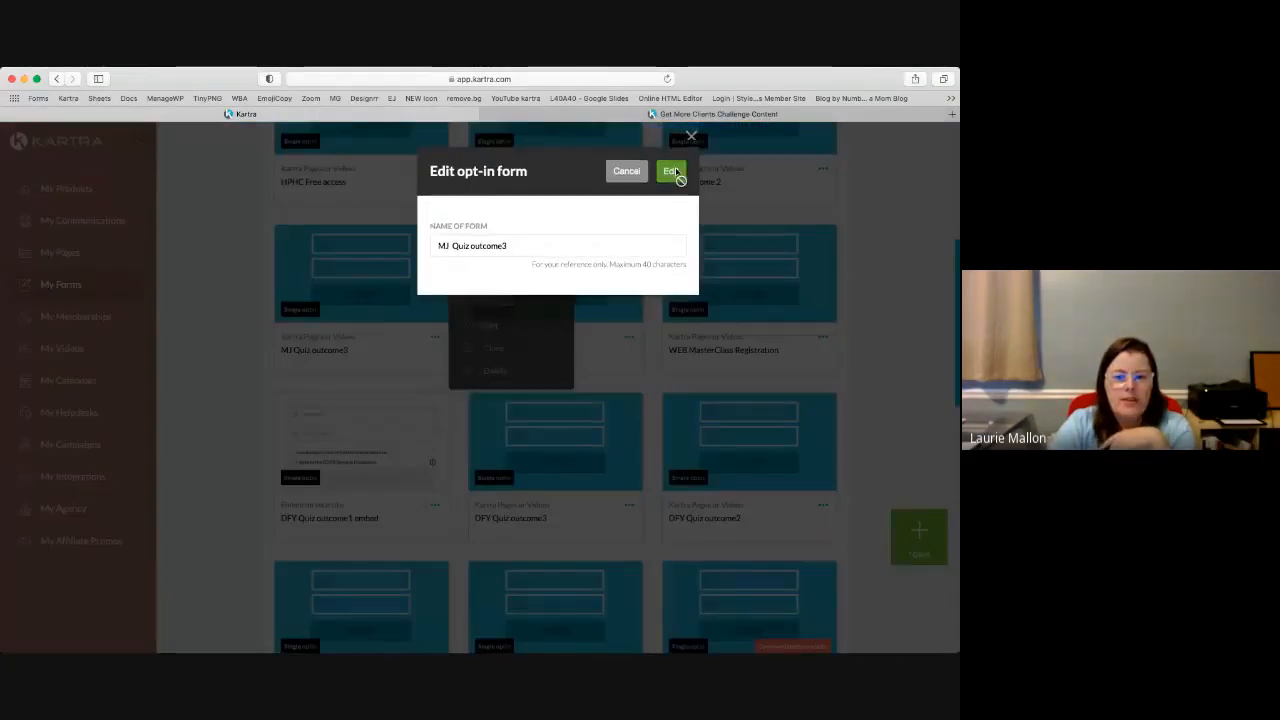
pyautogui.click(673, 172)
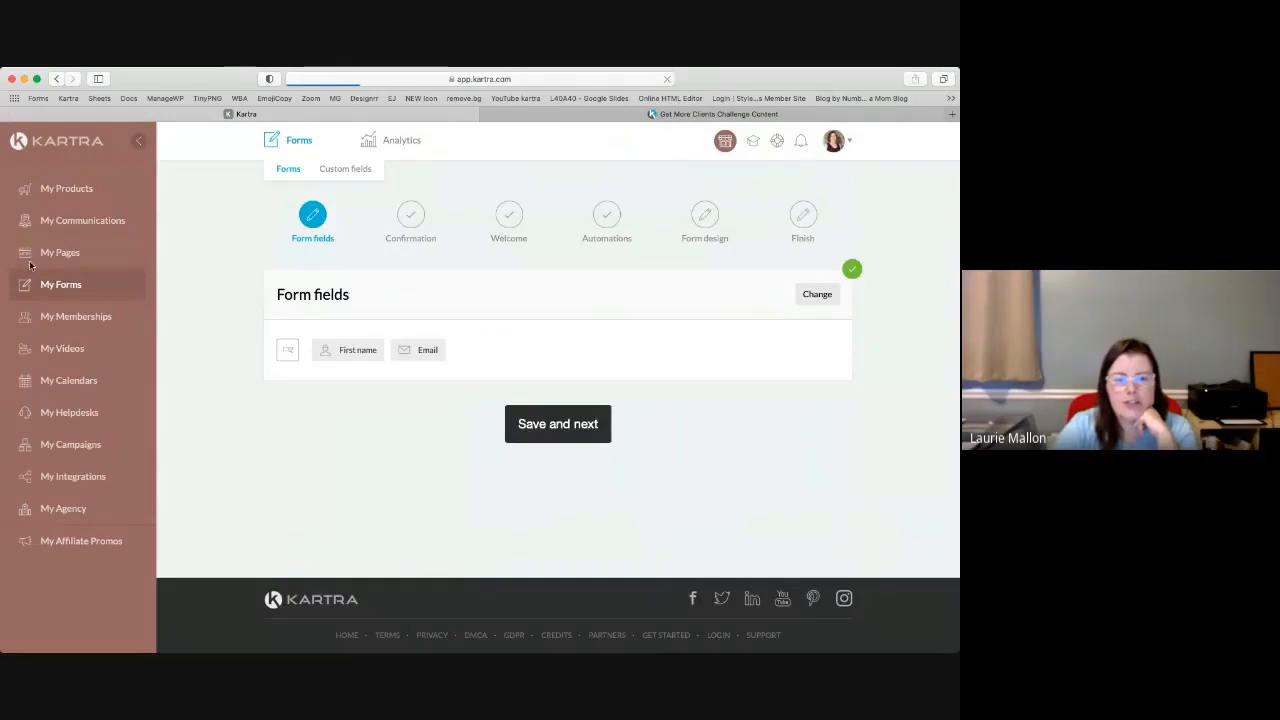
# Step: Keep the form fields and save the success page as the Kartra page "MJ Quiz Outcome 3" on the LMA site
pyautogui.click(562, 430)
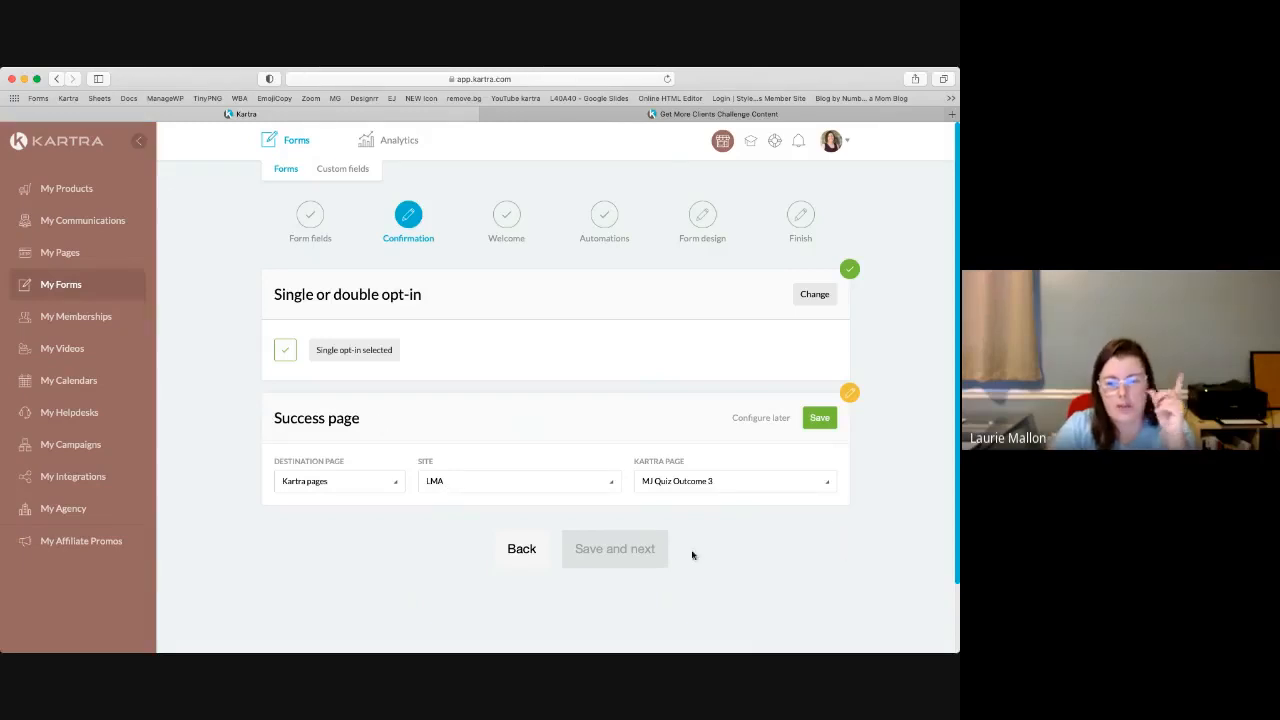
pyautogui.click(826, 421)
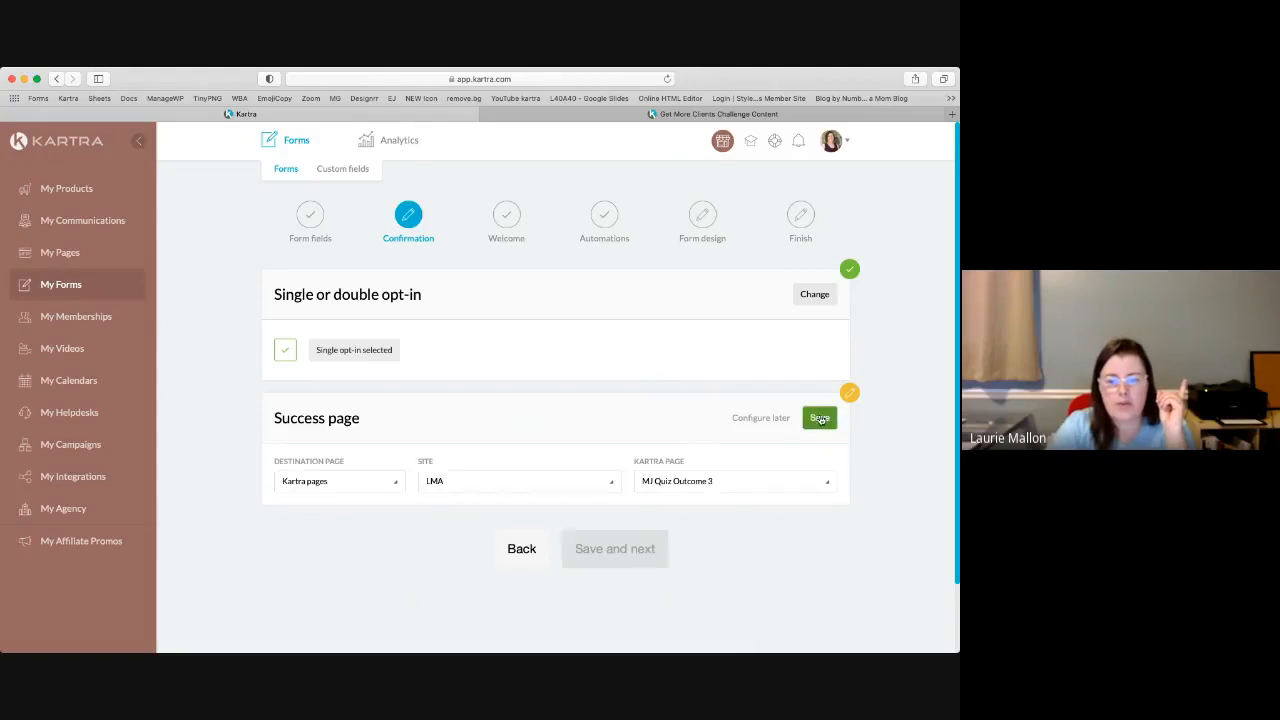
pyautogui.click(626, 545)
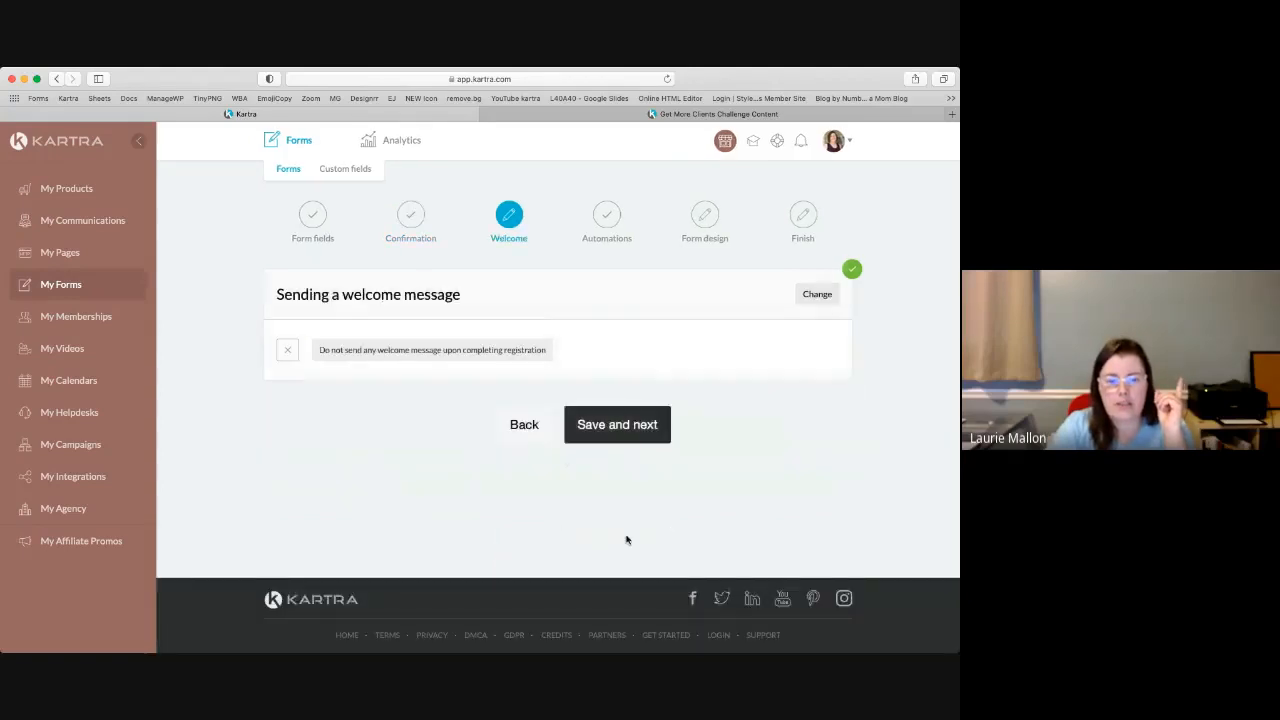
# Step: Review the form's tag, list, sequence and automation settings, and save the remaining stages unchanged to finish the form
pyautogui.click(643, 425)
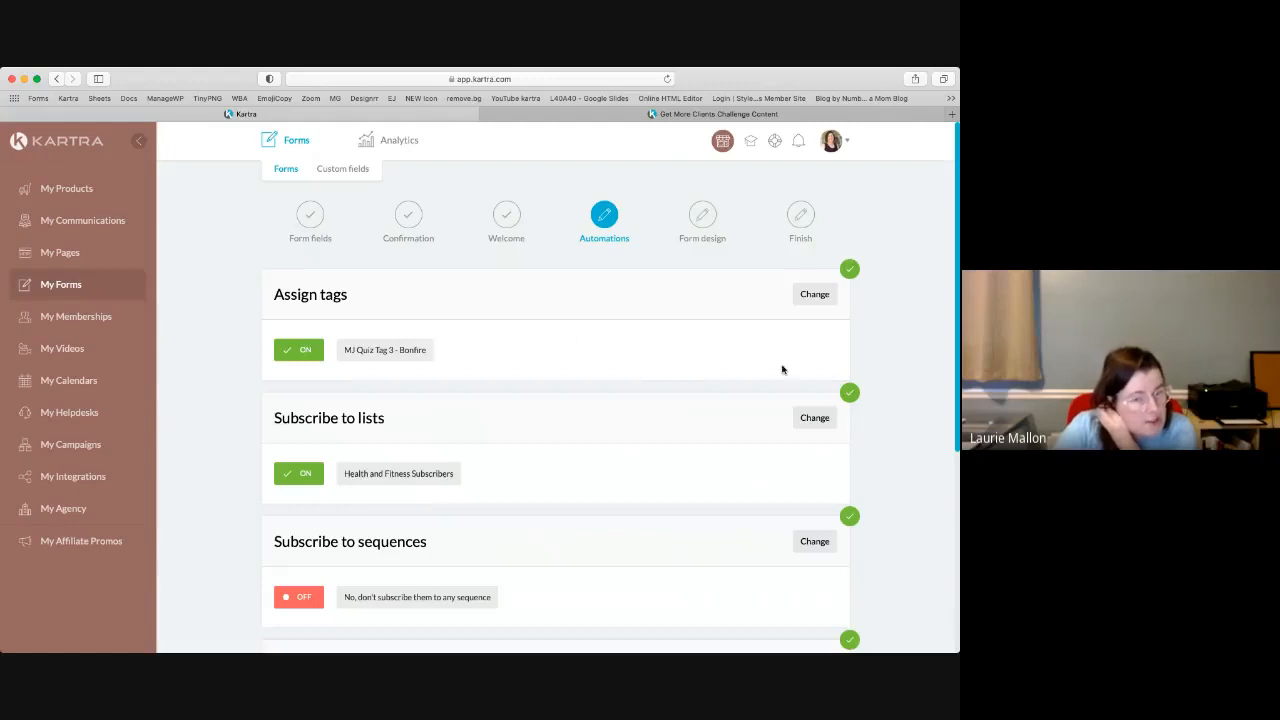
pyautogui.scroll(-2, 617, 562)
pyautogui.scroll(-5, 612, 580)
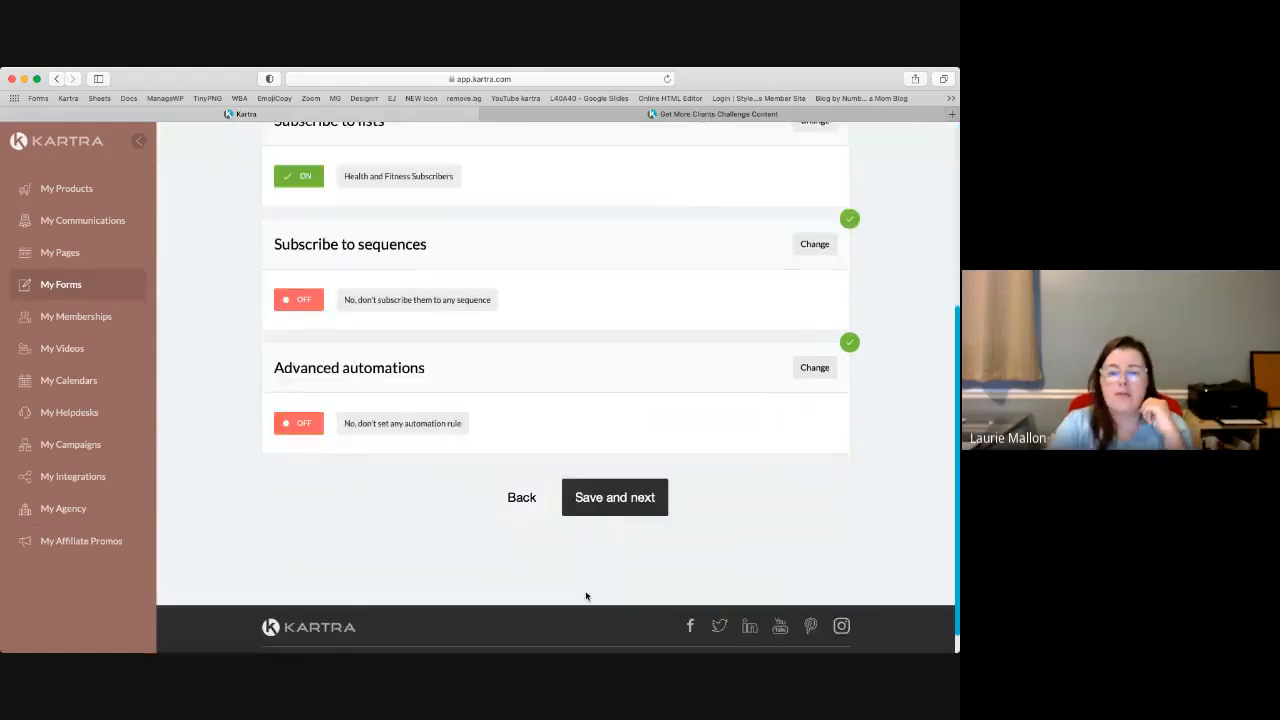
pyautogui.click(626, 501)
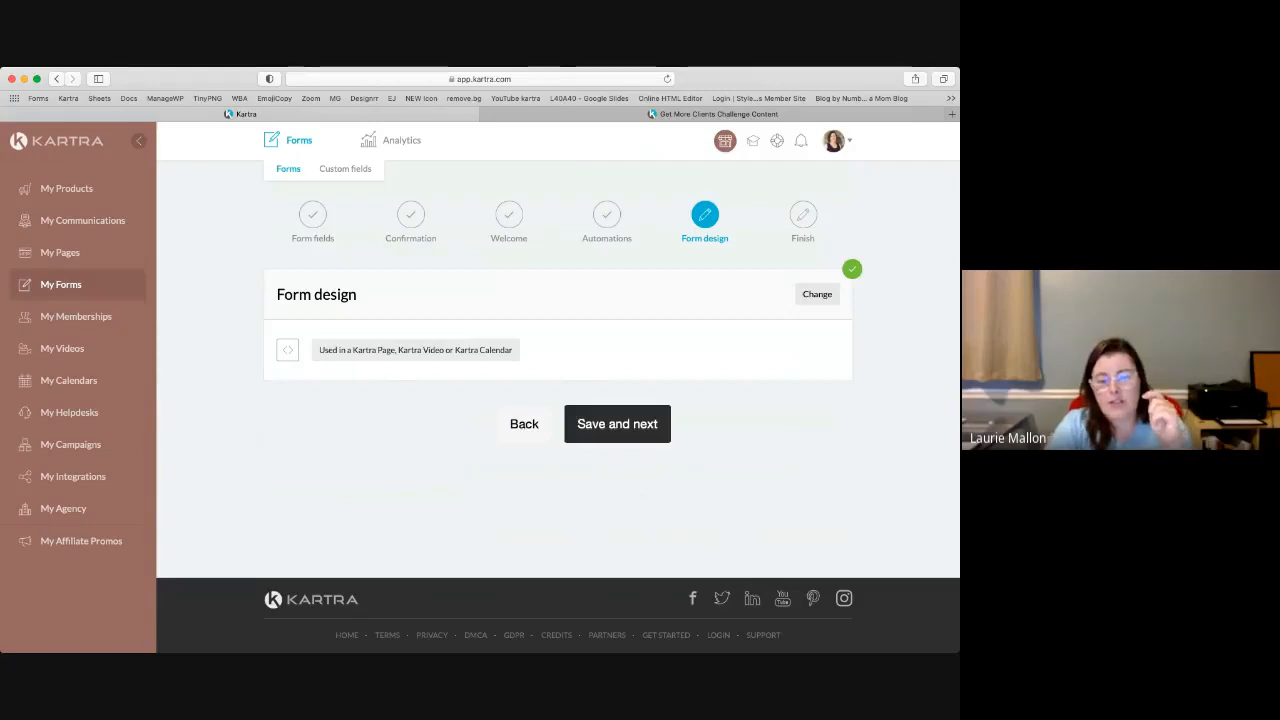
pyautogui.click(628, 426)
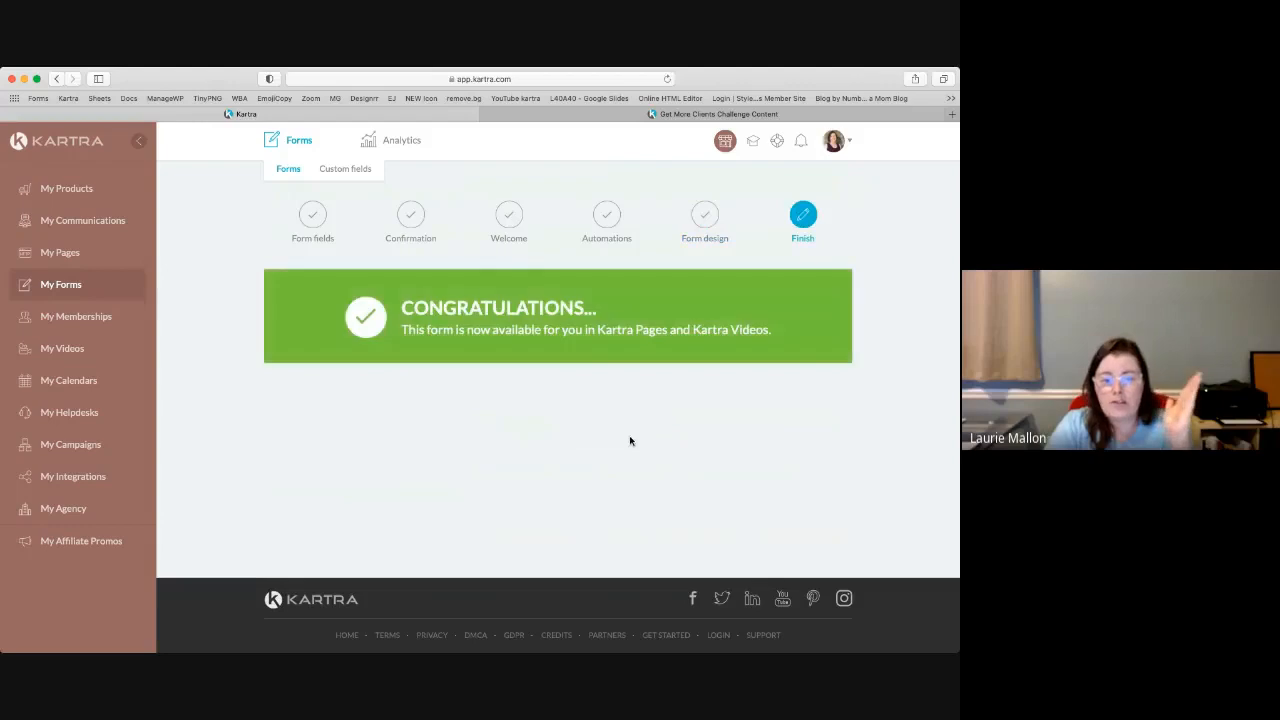
# Step: Go to the account's communication automations and start a new automation
pyautogui.click(95, 224)
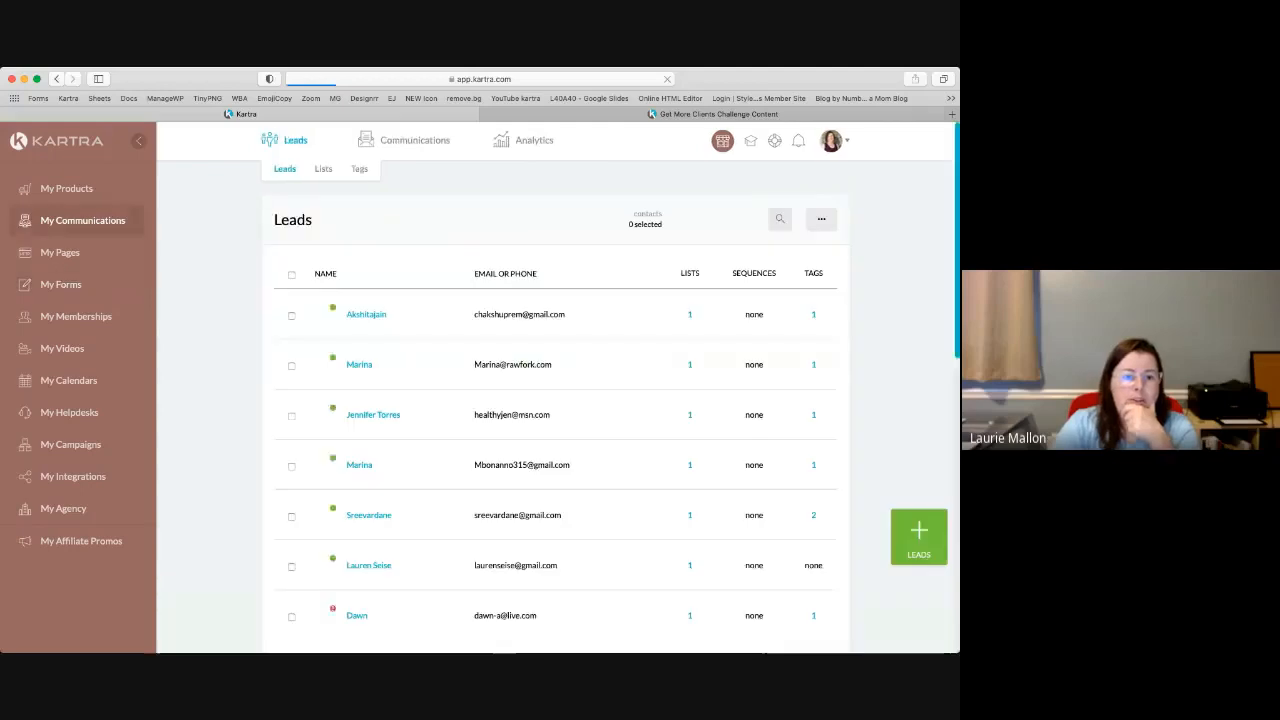
pyautogui.moveTo(412, 145)
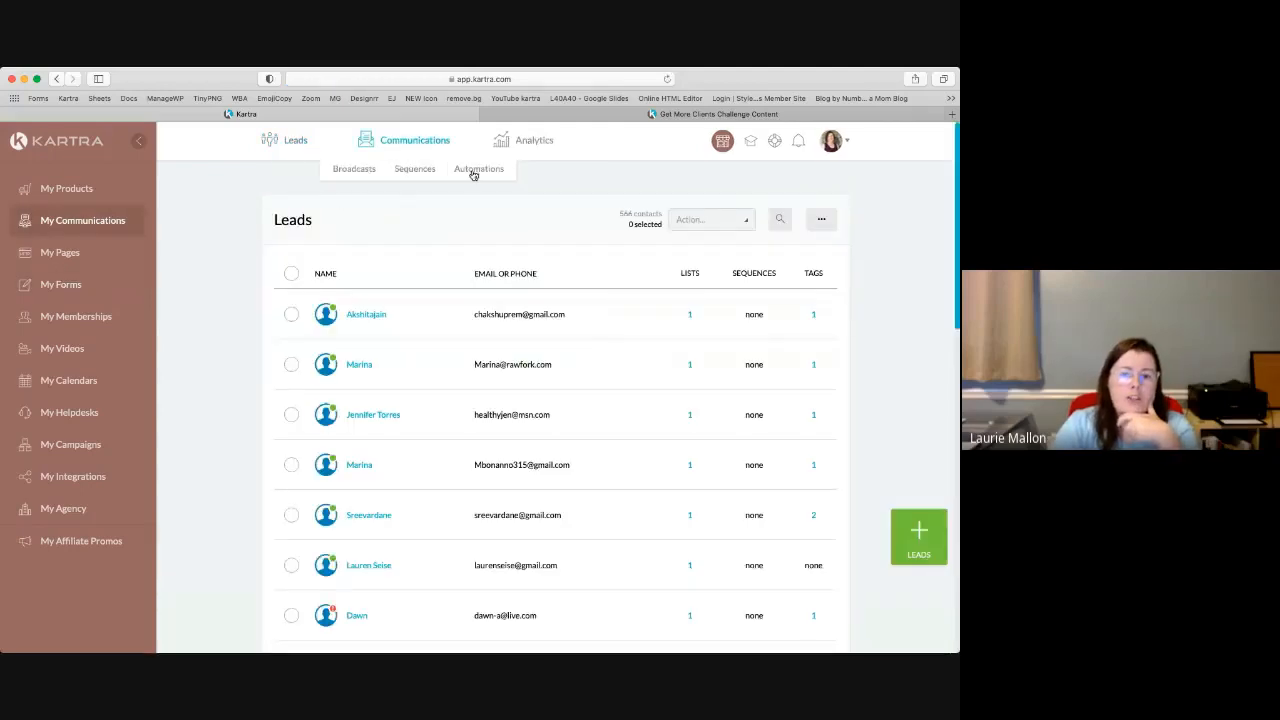
pyautogui.click(477, 170)
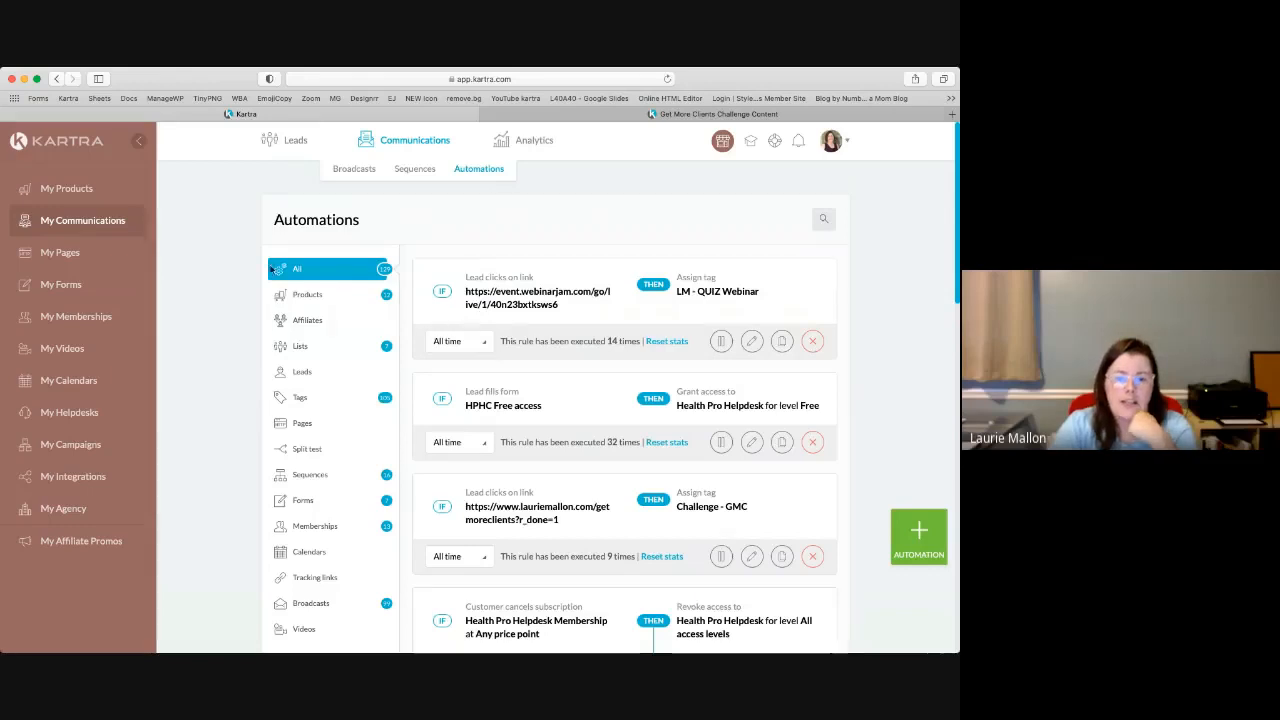
pyautogui.click(918, 532)
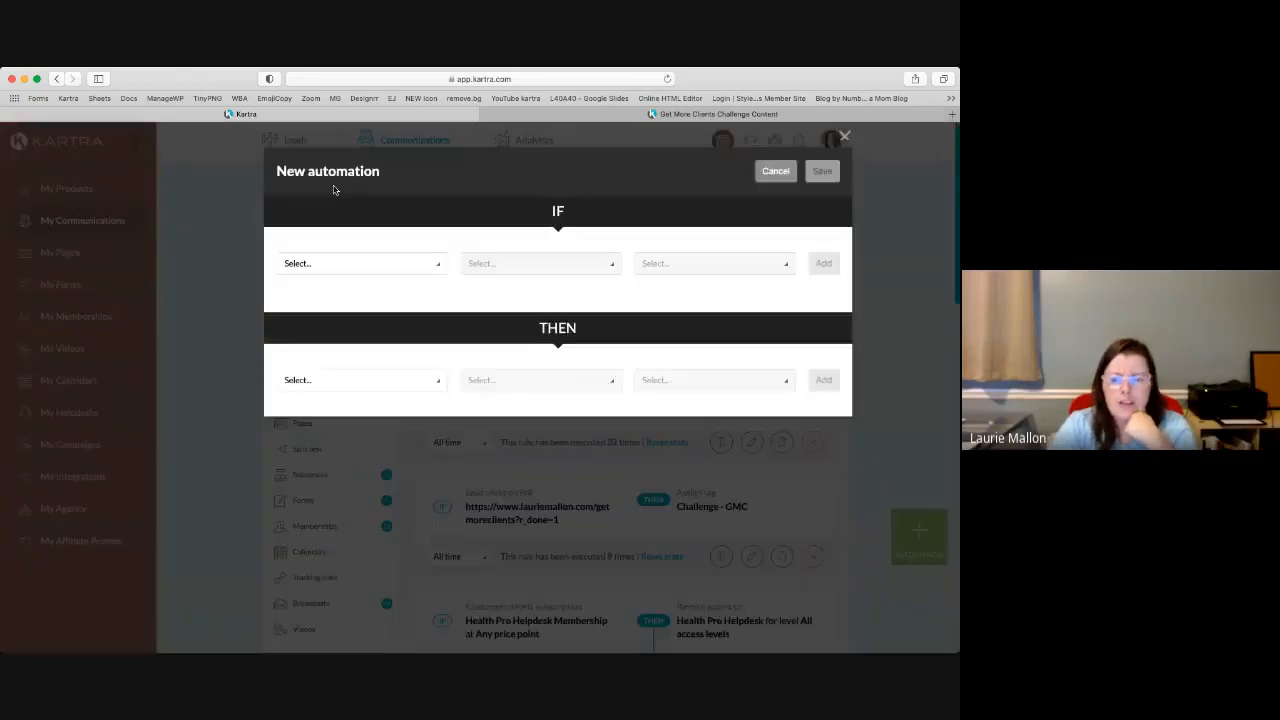
# Step: Add the automation condition that a lead fills the form "DFY Quiz outcome2"
pyautogui.click(313, 266)
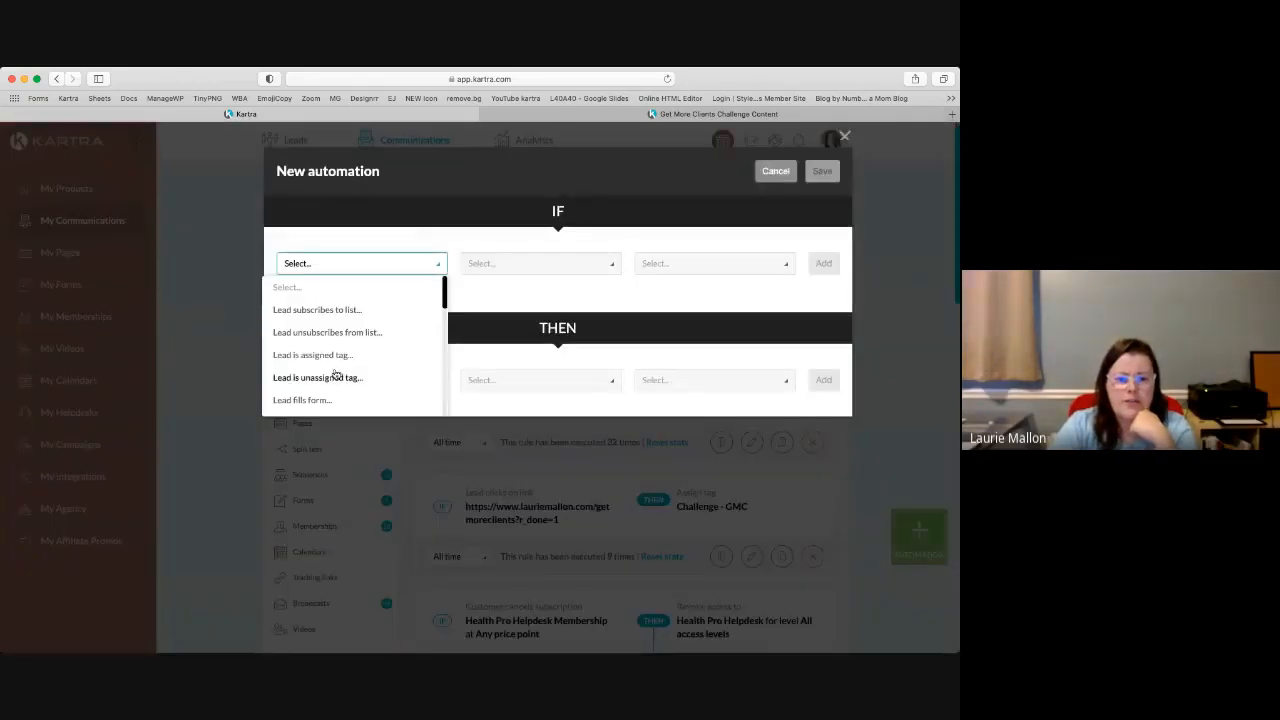
pyautogui.scroll(-2, 337, 395)
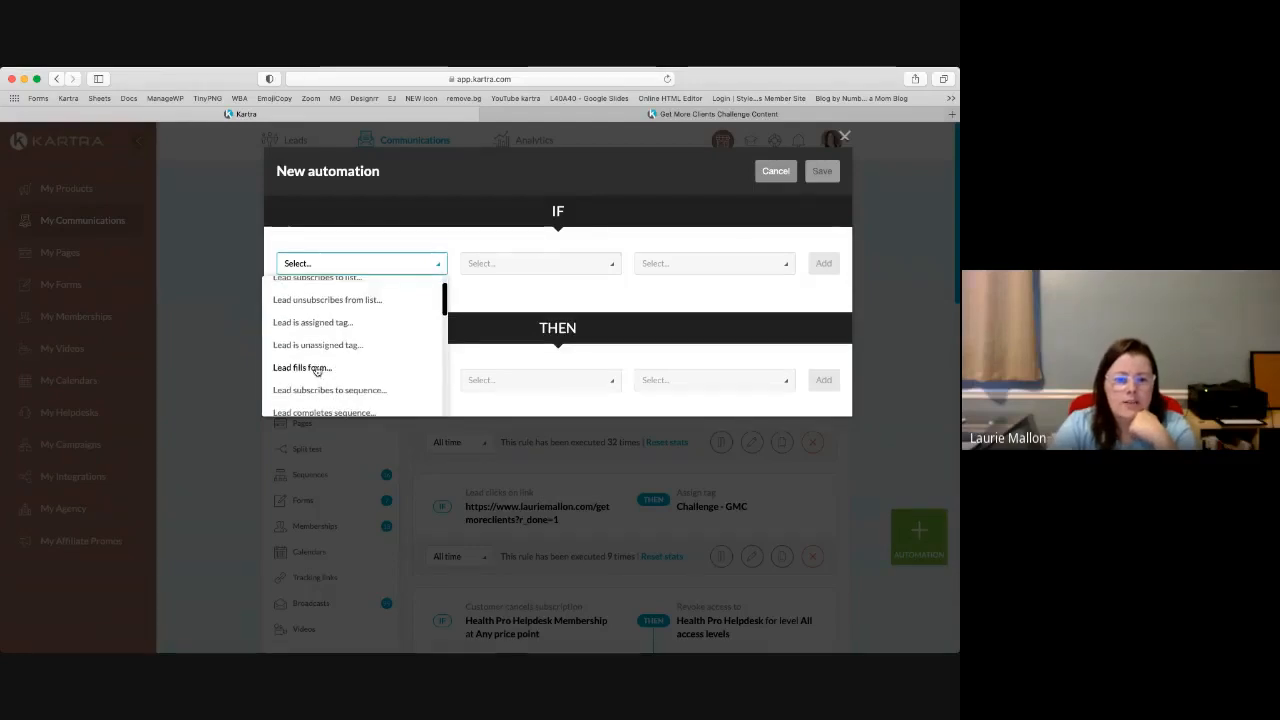
pyautogui.click(316, 371)
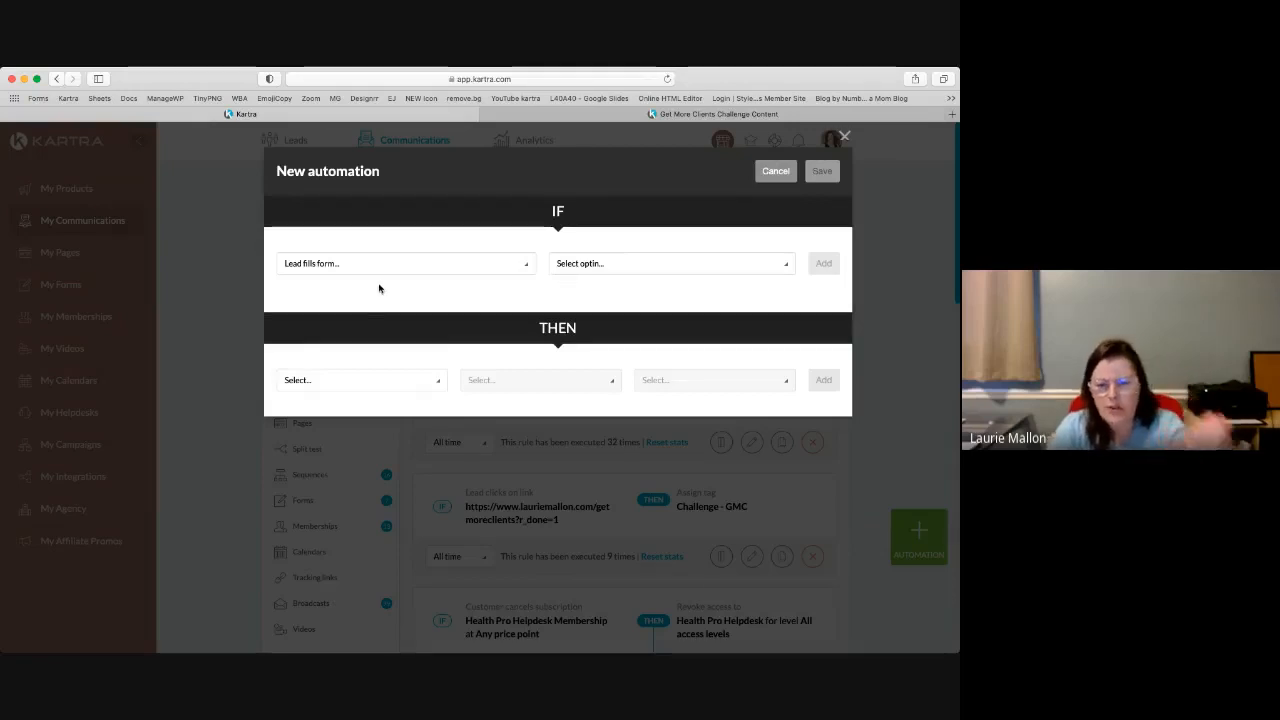
pyautogui.click(594, 265)
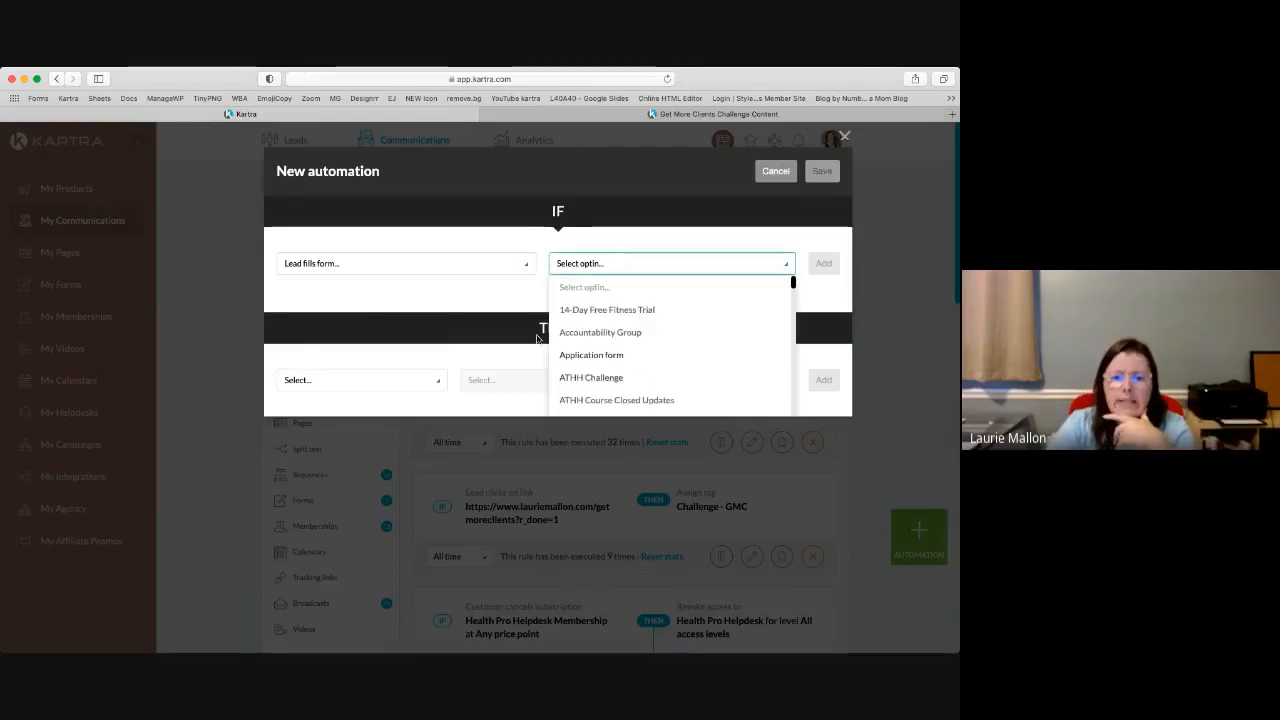
pyautogui.scroll(-2, 673, 384)
pyautogui.scroll(-2, 673, 384)
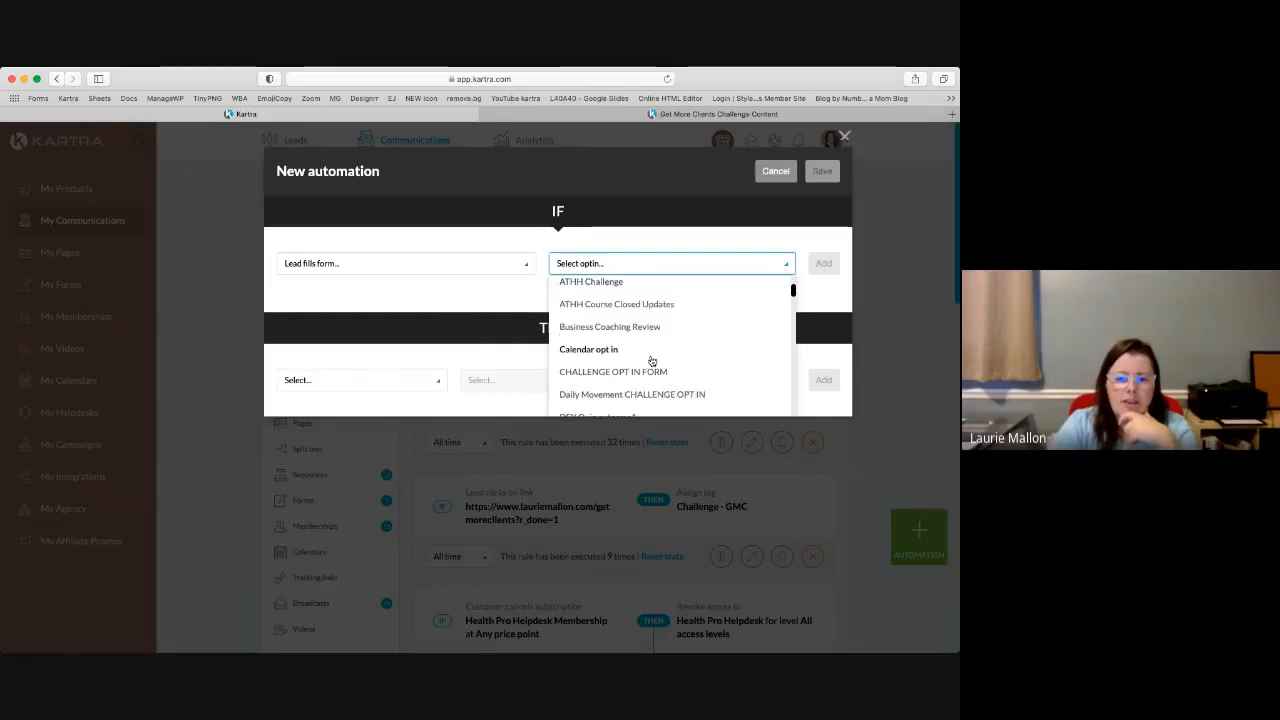
pyautogui.scroll(-5, 651, 361)
pyautogui.click(614, 288)
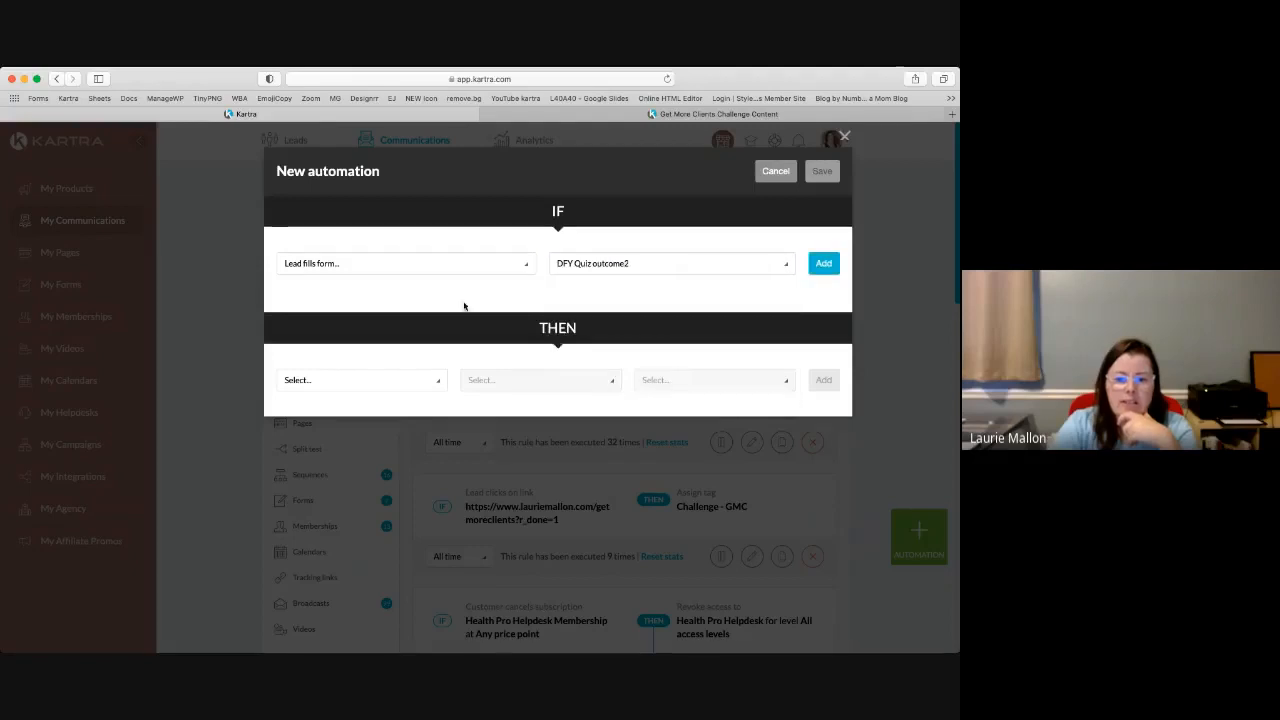
pyautogui.click(823, 263)
# Step: Choose assigning the tag "DFY Quiz Outcome 2" as the automation's action, and close the automation without saving
pyautogui.click(338, 414)
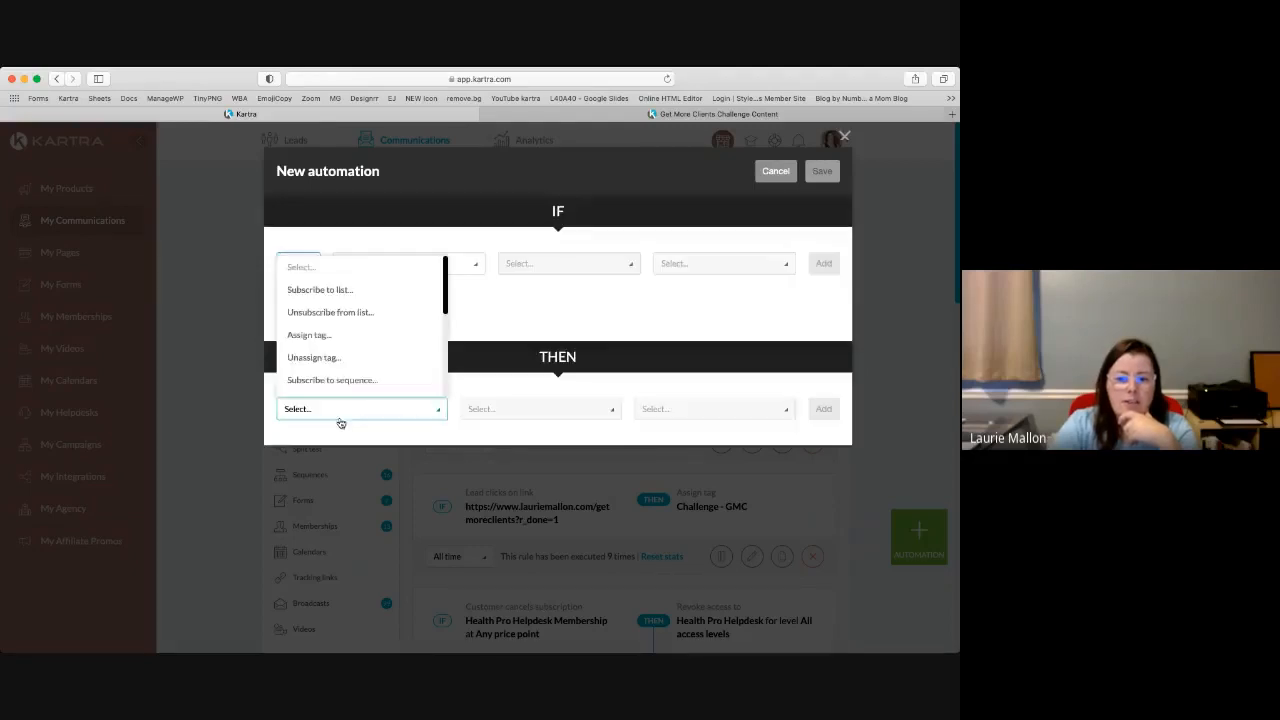
pyautogui.click(315, 337)
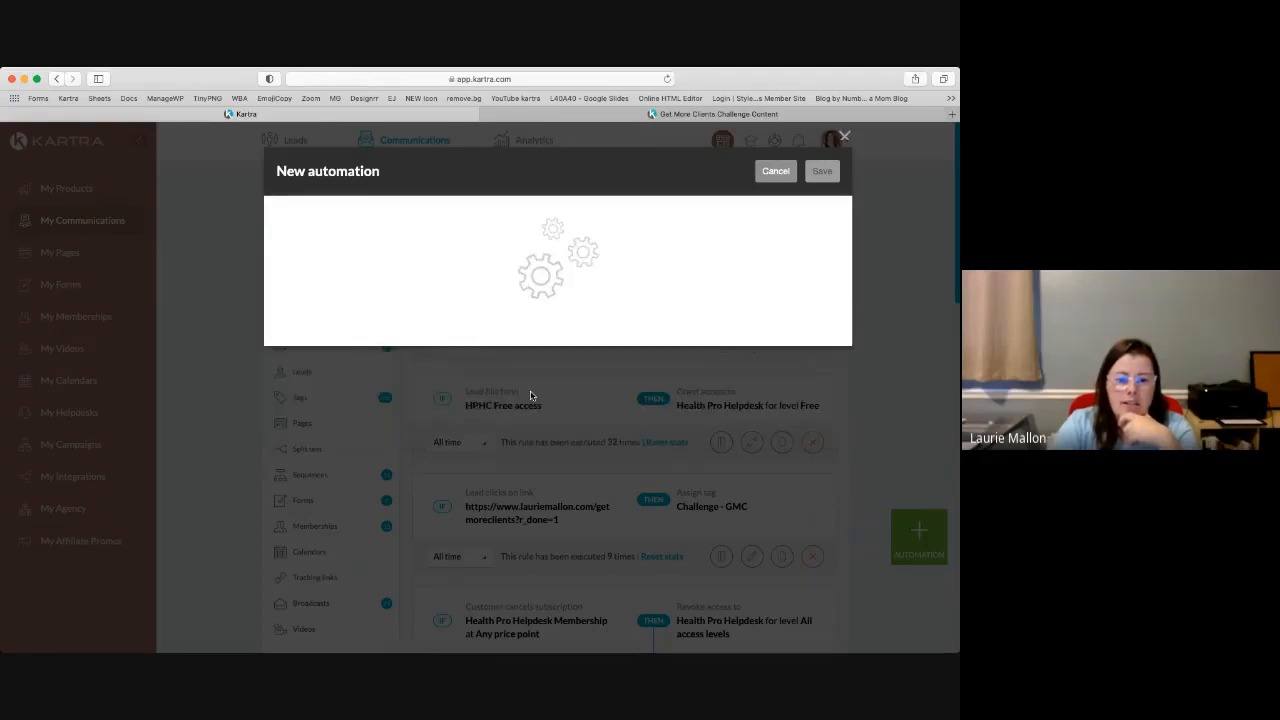
pyautogui.click(514, 411)
pyautogui.click(515, 293)
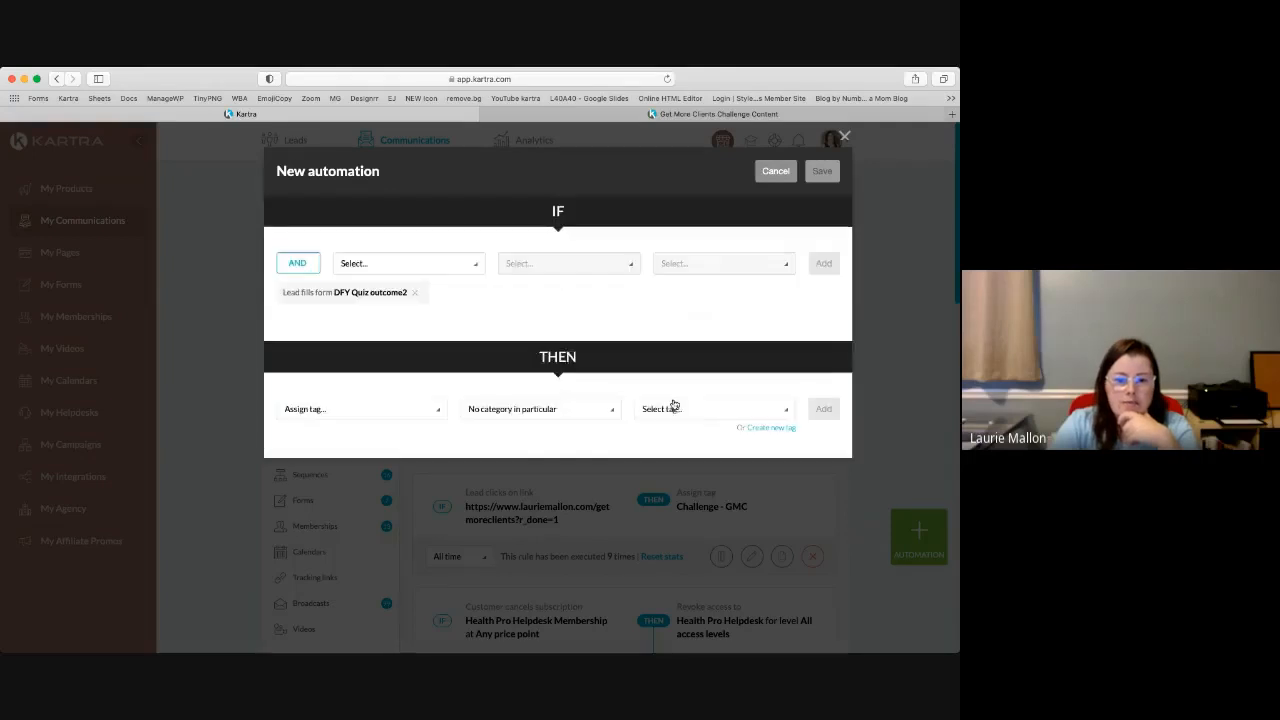
pyautogui.click(676, 409)
pyautogui.scroll(-2, 640, 340)
pyautogui.scroll(-10, 645, 344)
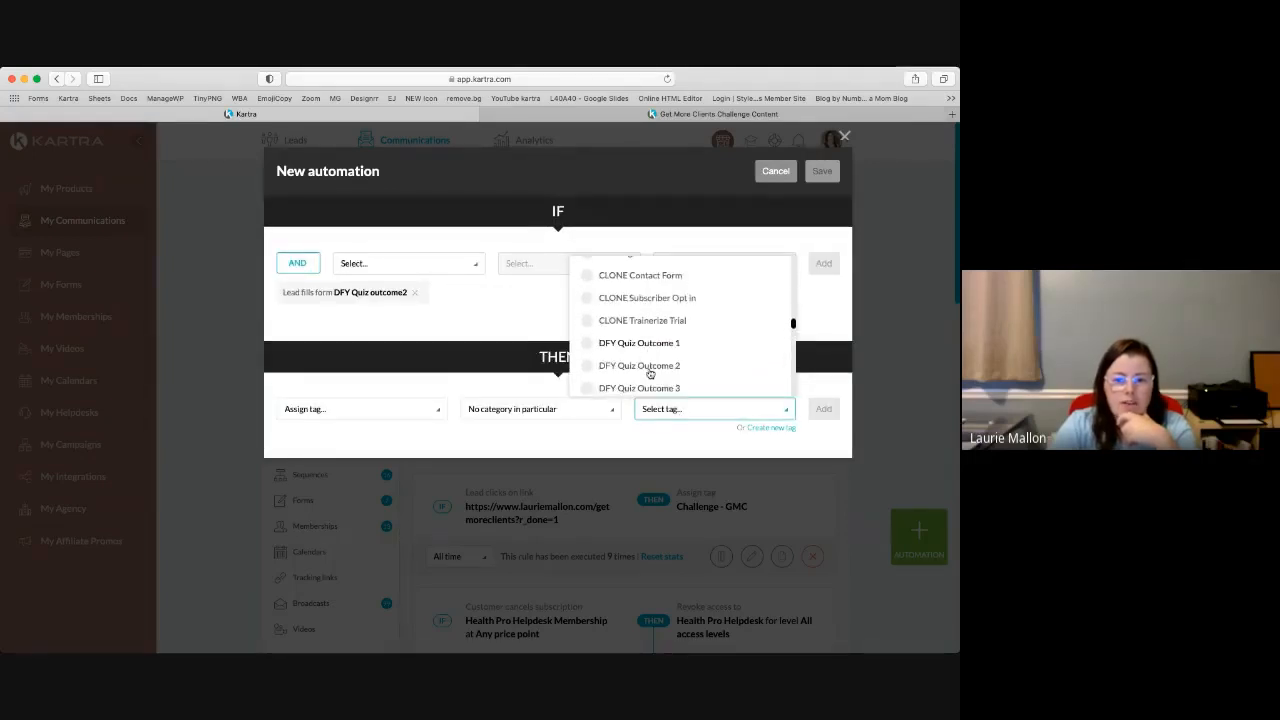
pyautogui.click(646, 366)
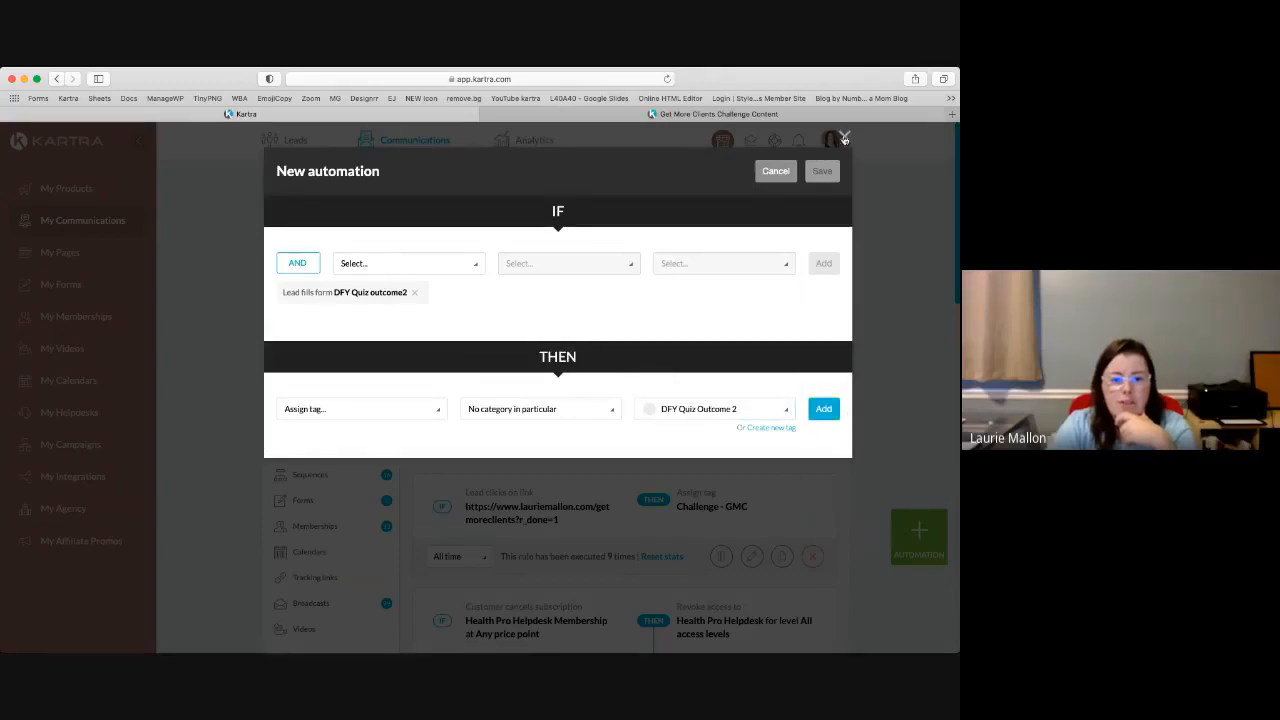
pyautogui.click(845, 136)
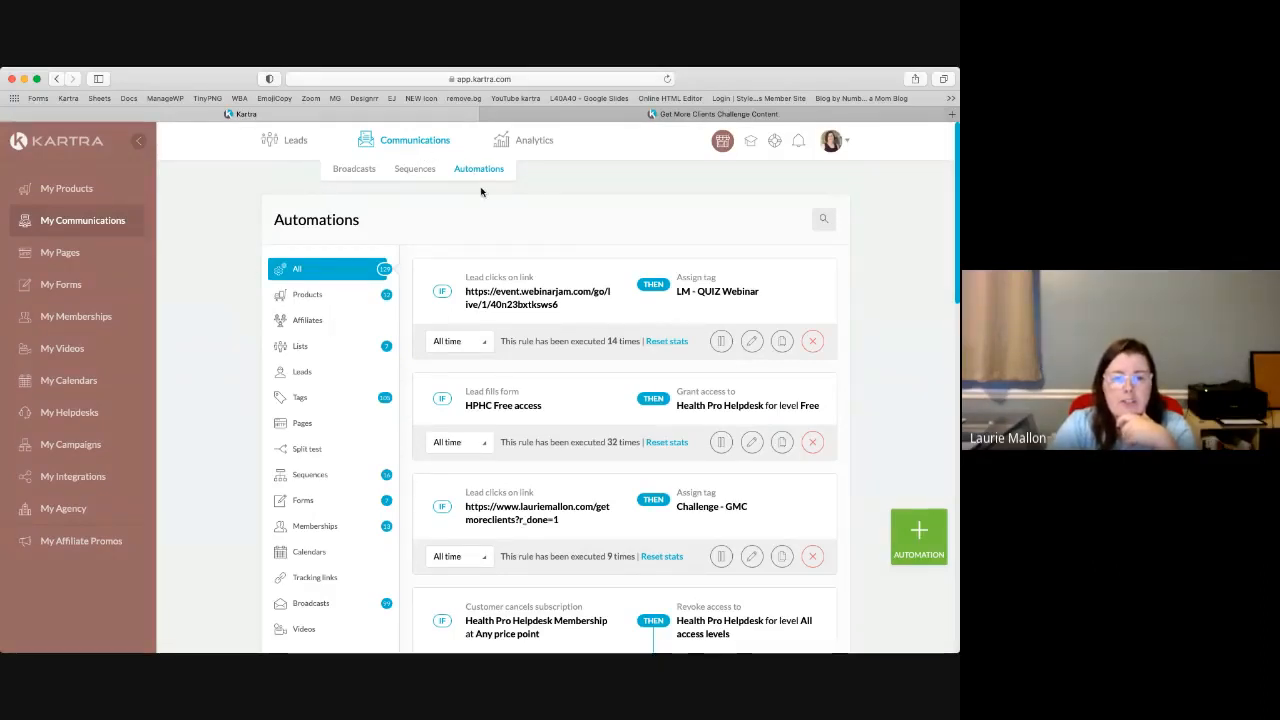
# Step: Go to the account's pages and open "MJ Quiz Outcome 3" in the page editor, keeping its name, category and site
pyautogui.click(76, 254)
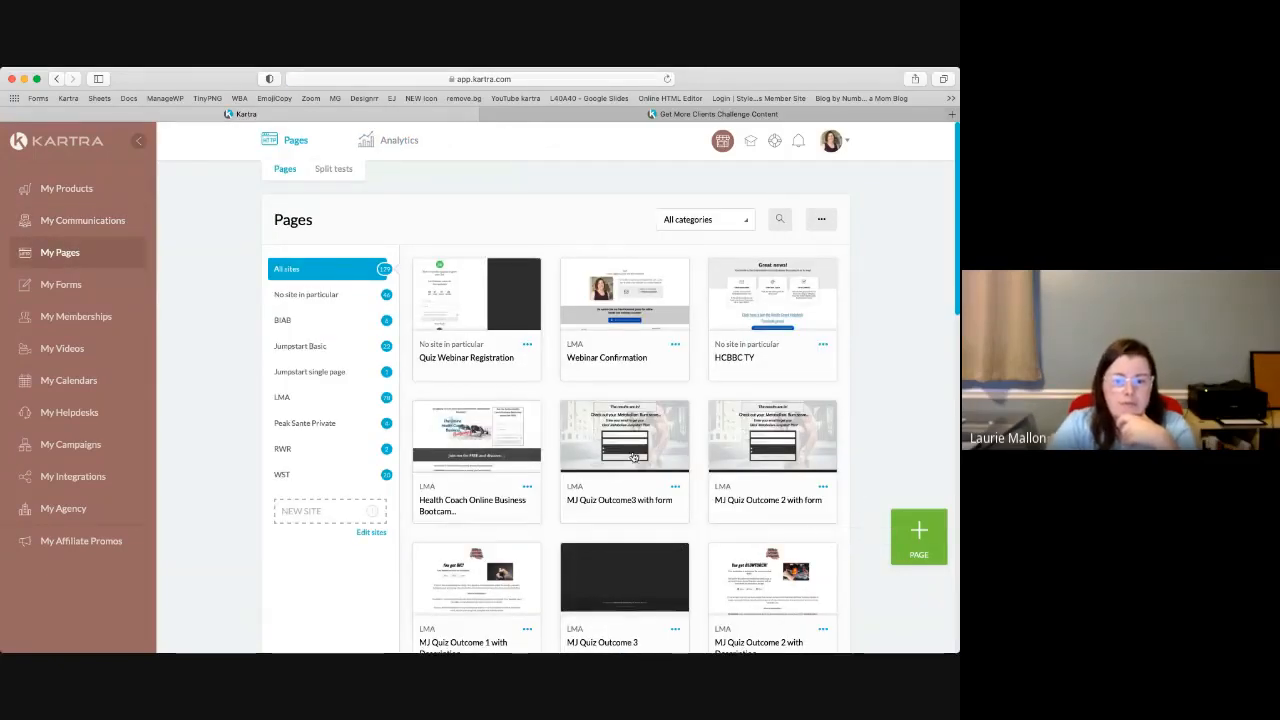
pyautogui.scroll(-1, 700, 500)
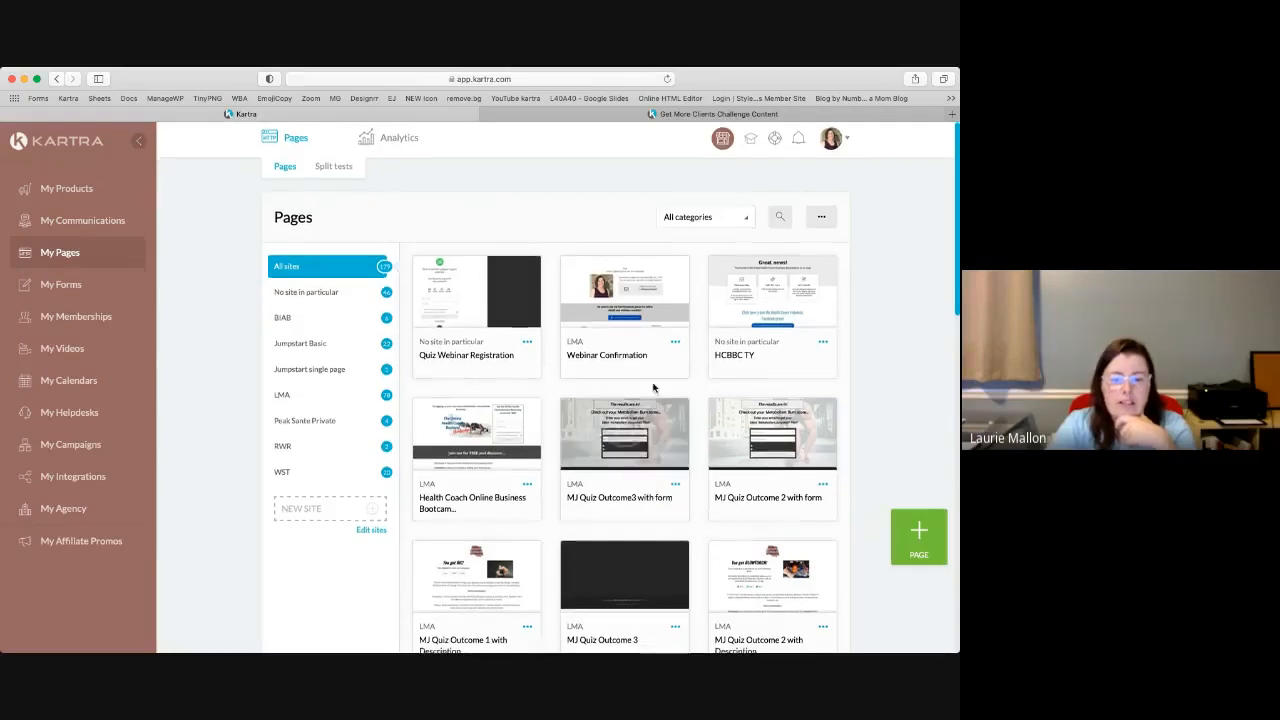
pyautogui.scroll(-4, 705, 450)
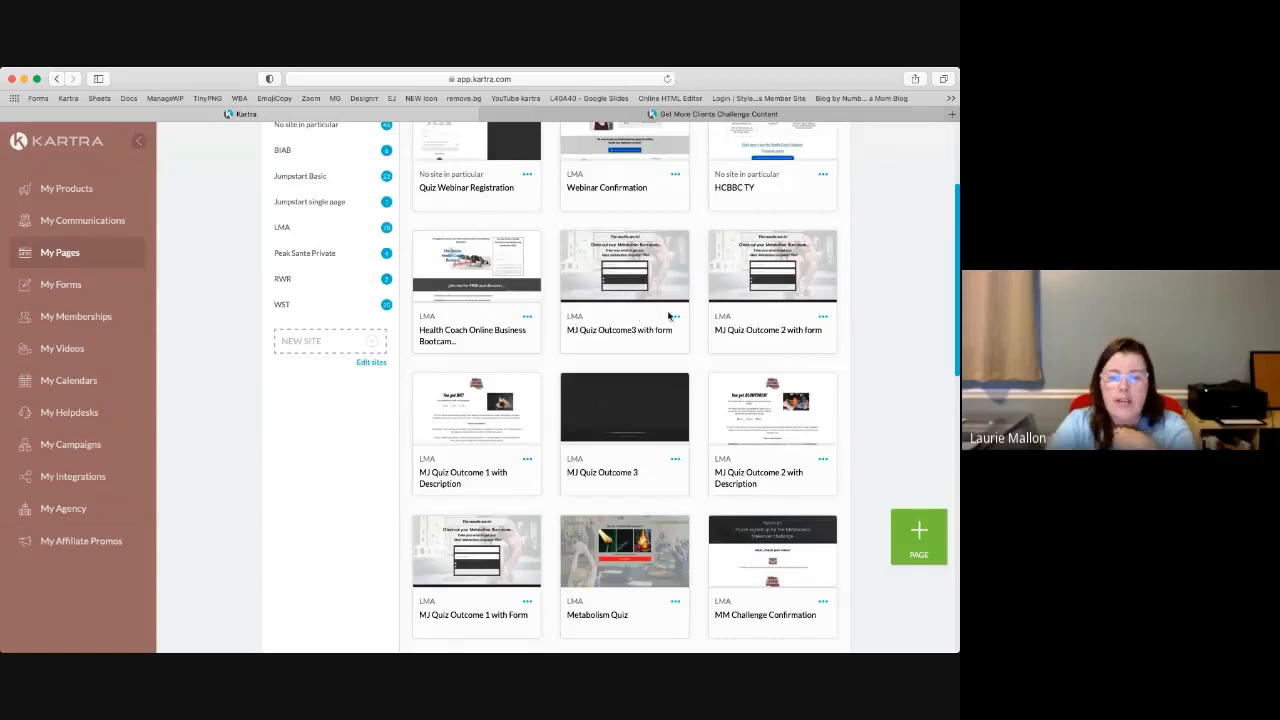
pyautogui.moveTo(630, 267)
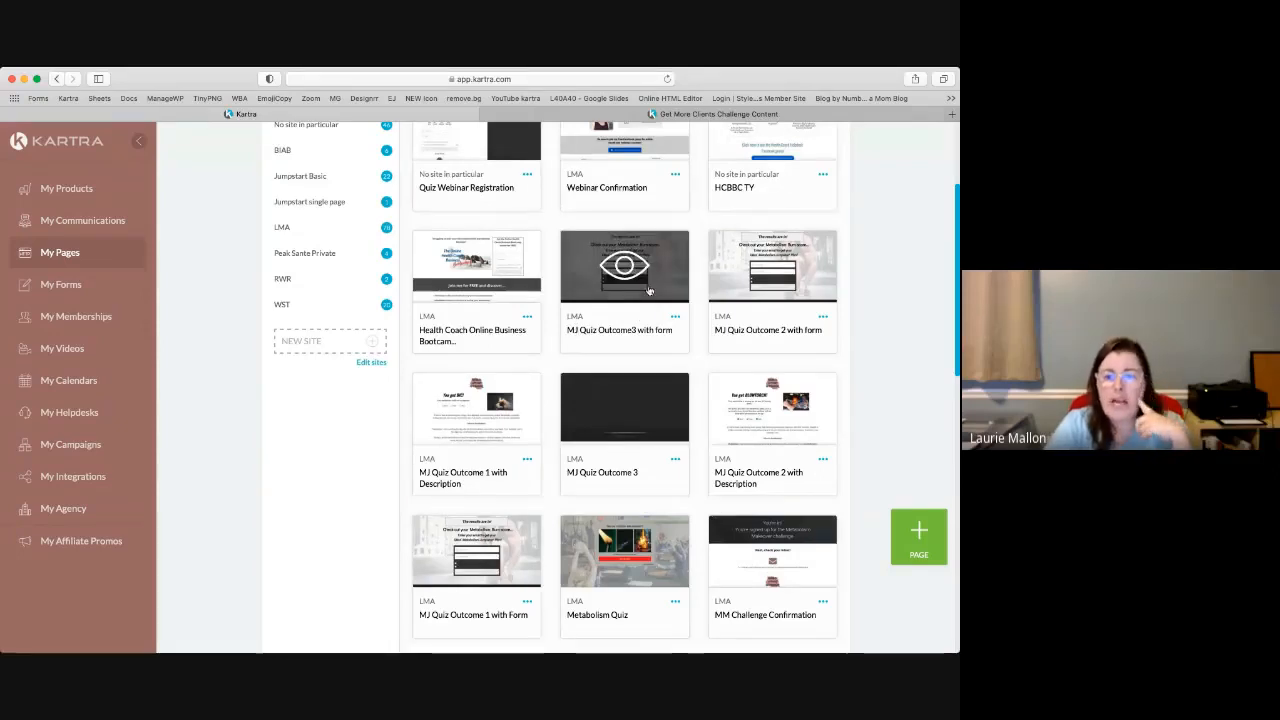
pyautogui.click(675, 460)
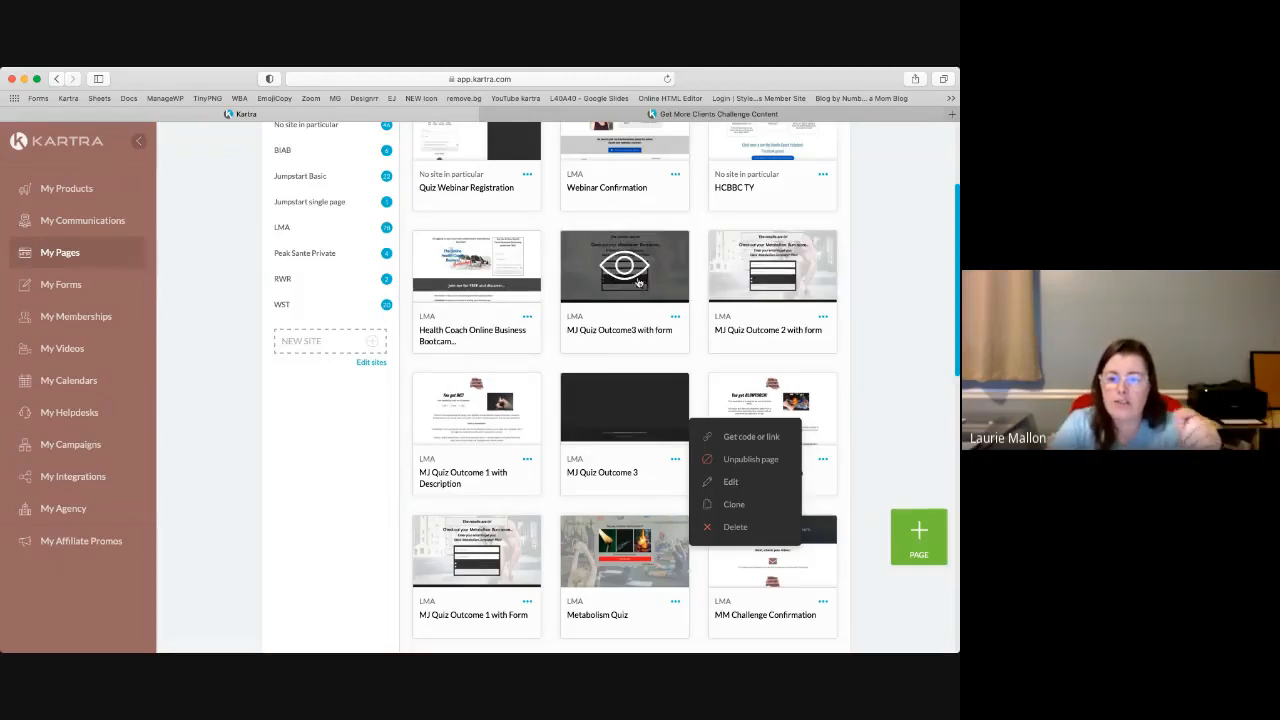
pyautogui.click(731, 482)
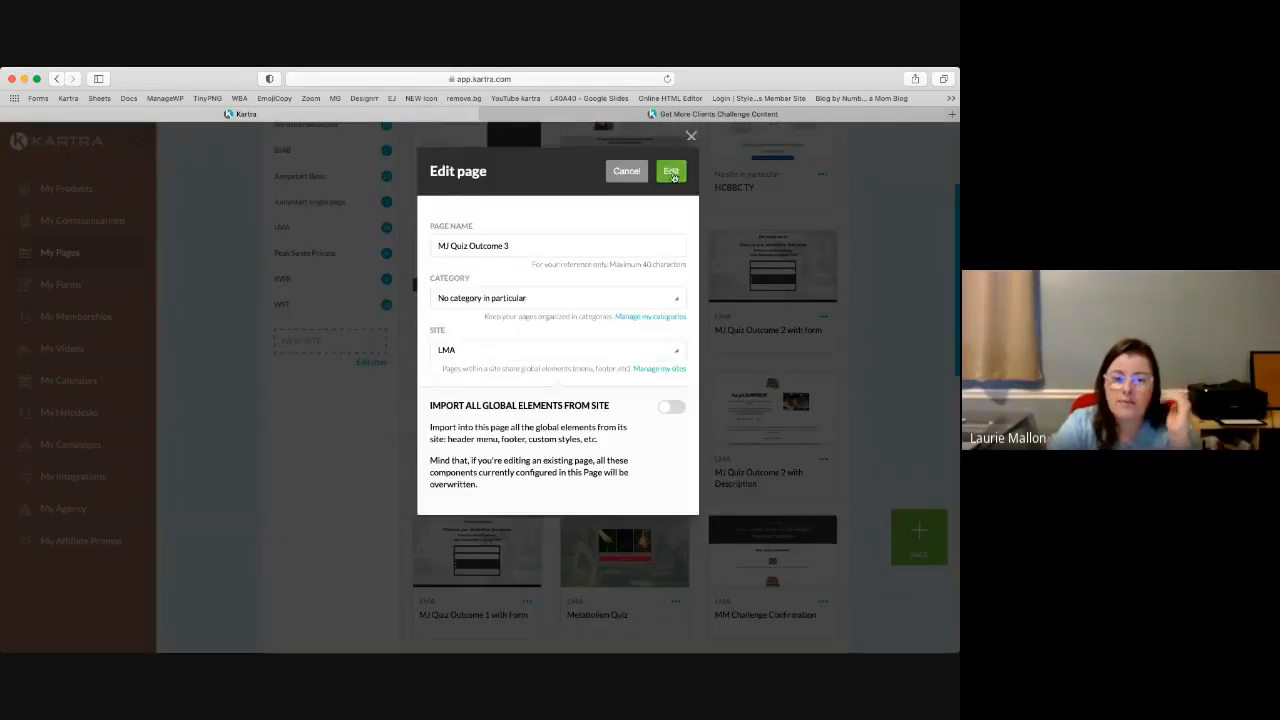
pyautogui.click(672, 172)
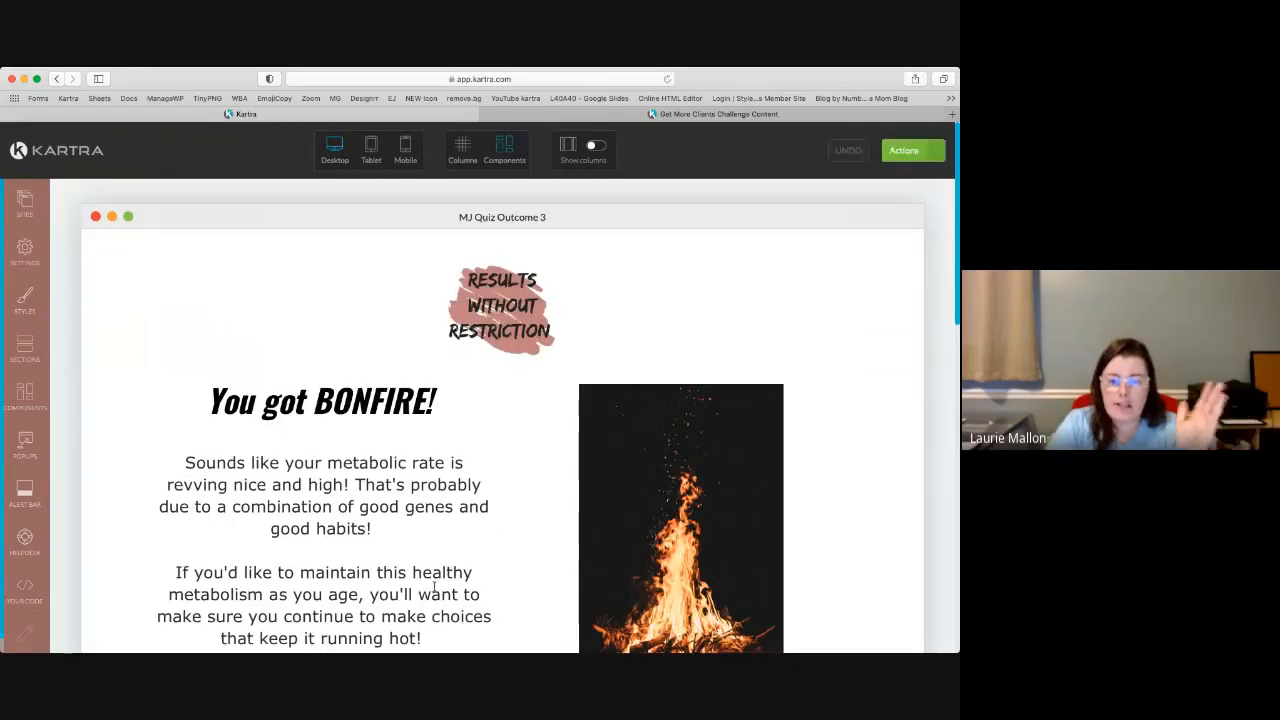
# Step: Review the Outcome 3 page's result description, share buttons, metabolism explanation and guide download button
pyautogui.scroll(-5, 440, 531)
pyautogui.scroll(2, 309, 270)
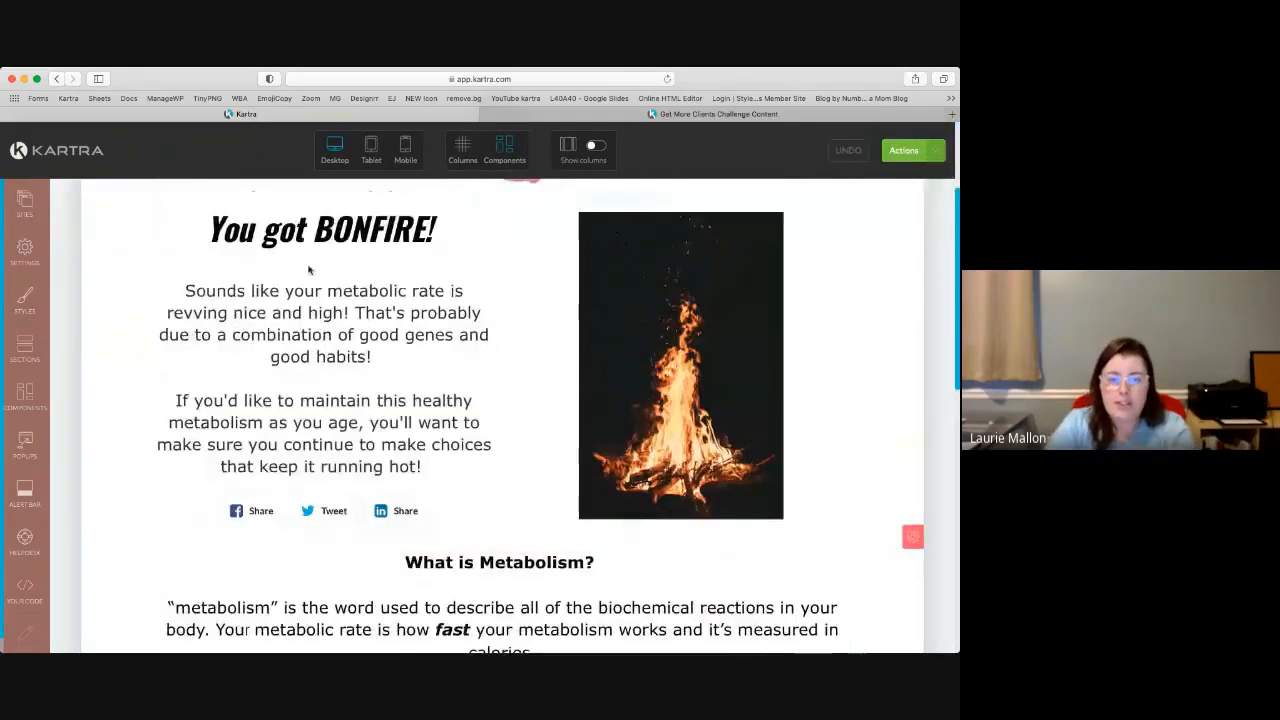
pyautogui.scroll(1, 497, 373)
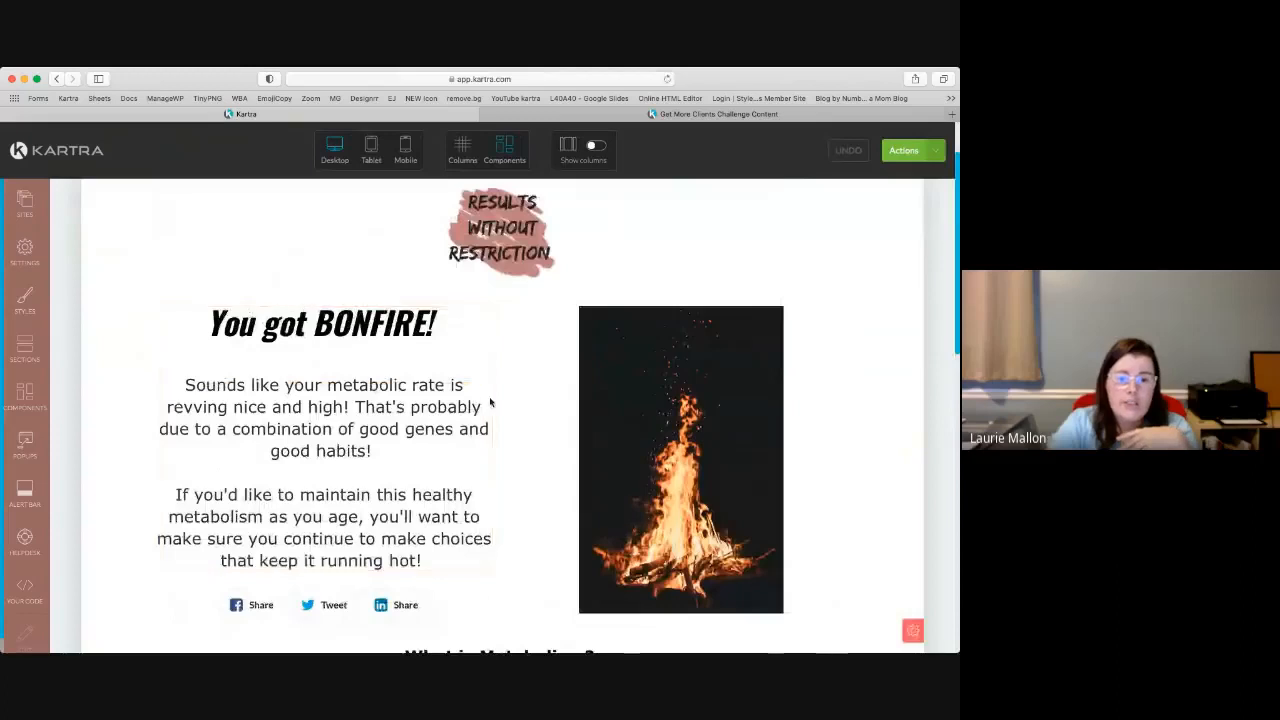
pyautogui.scroll(-2, 288, 478)
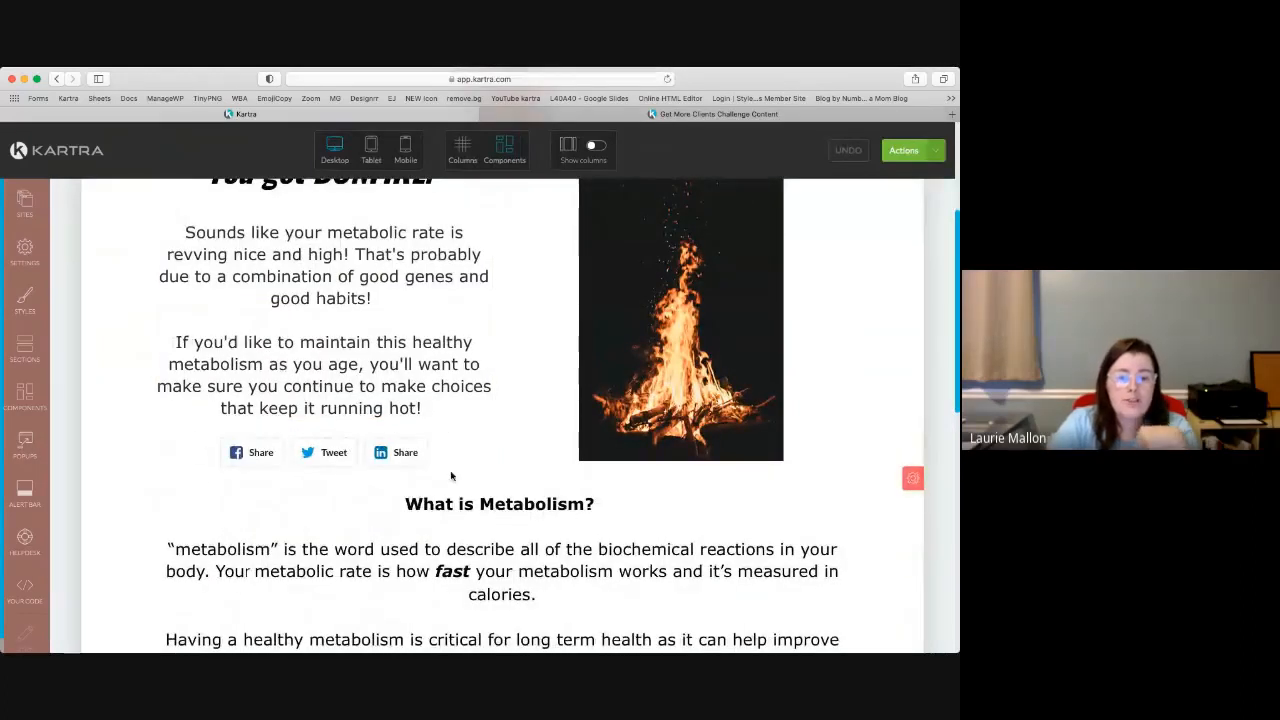
pyautogui.scroll(-3, 548, 464)
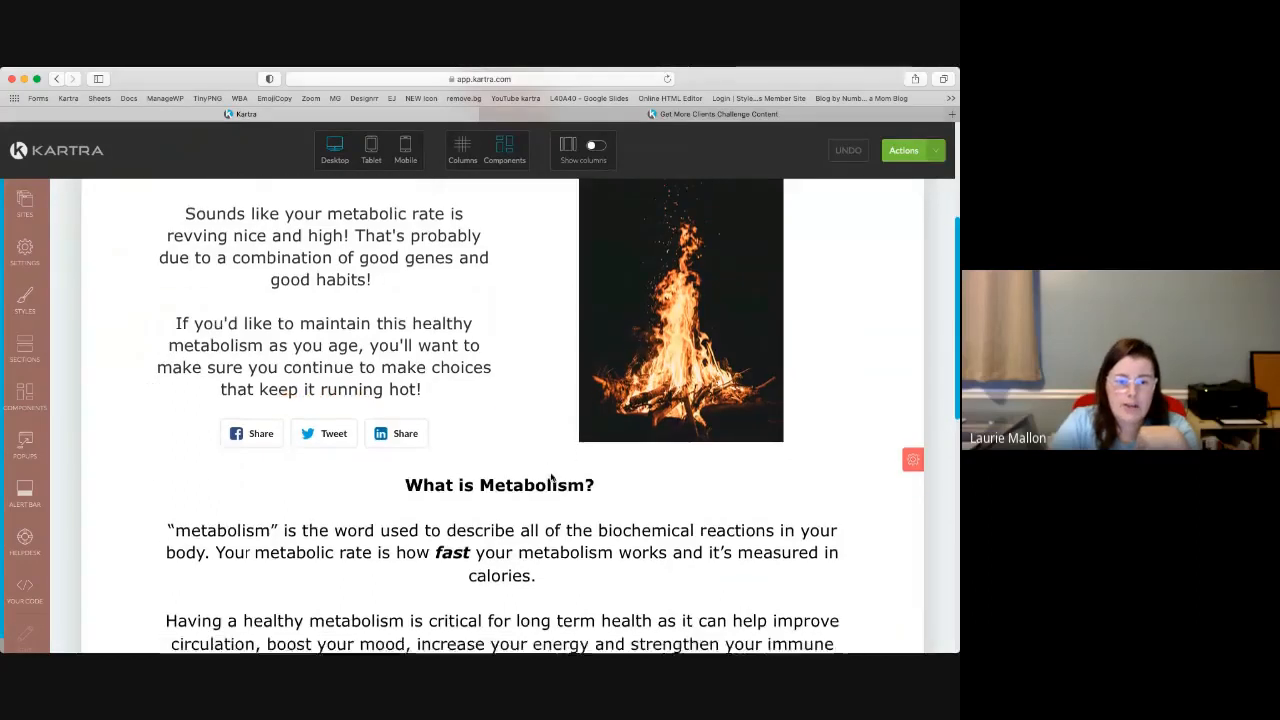
pyautogui.scroll(-1, 598, 447)
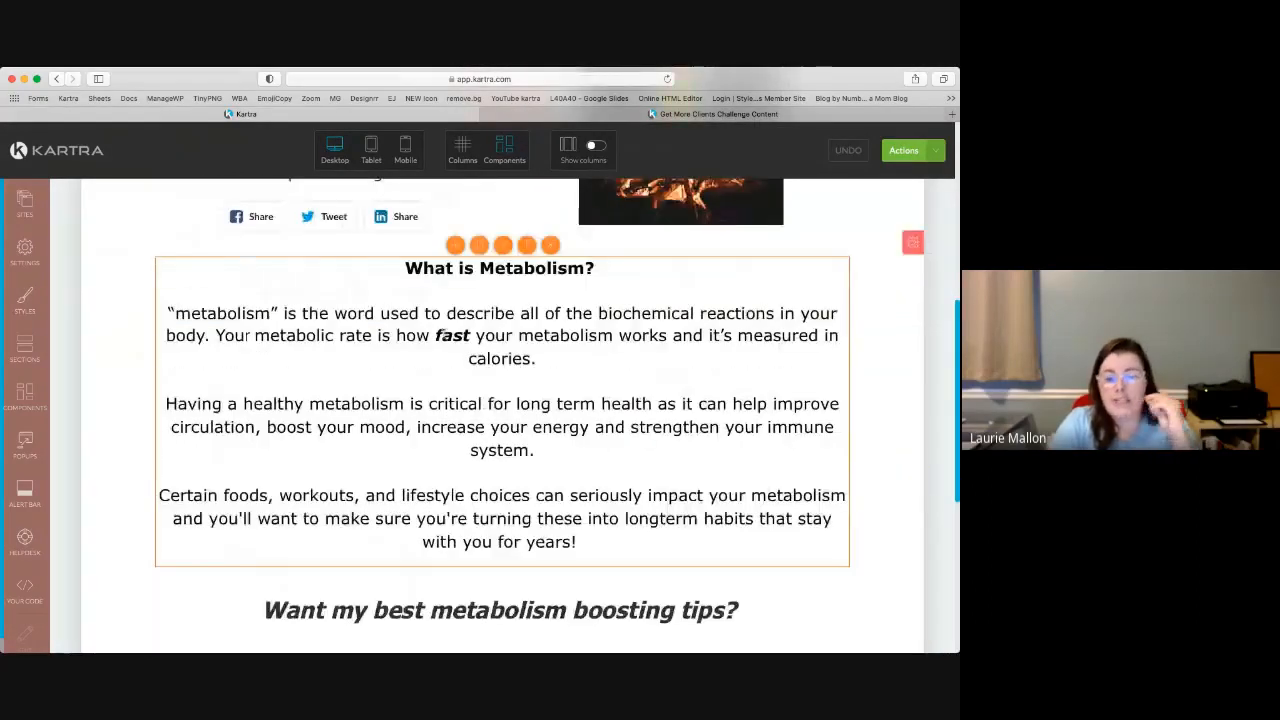
pyautogui.scroll(-6, 697, 494)
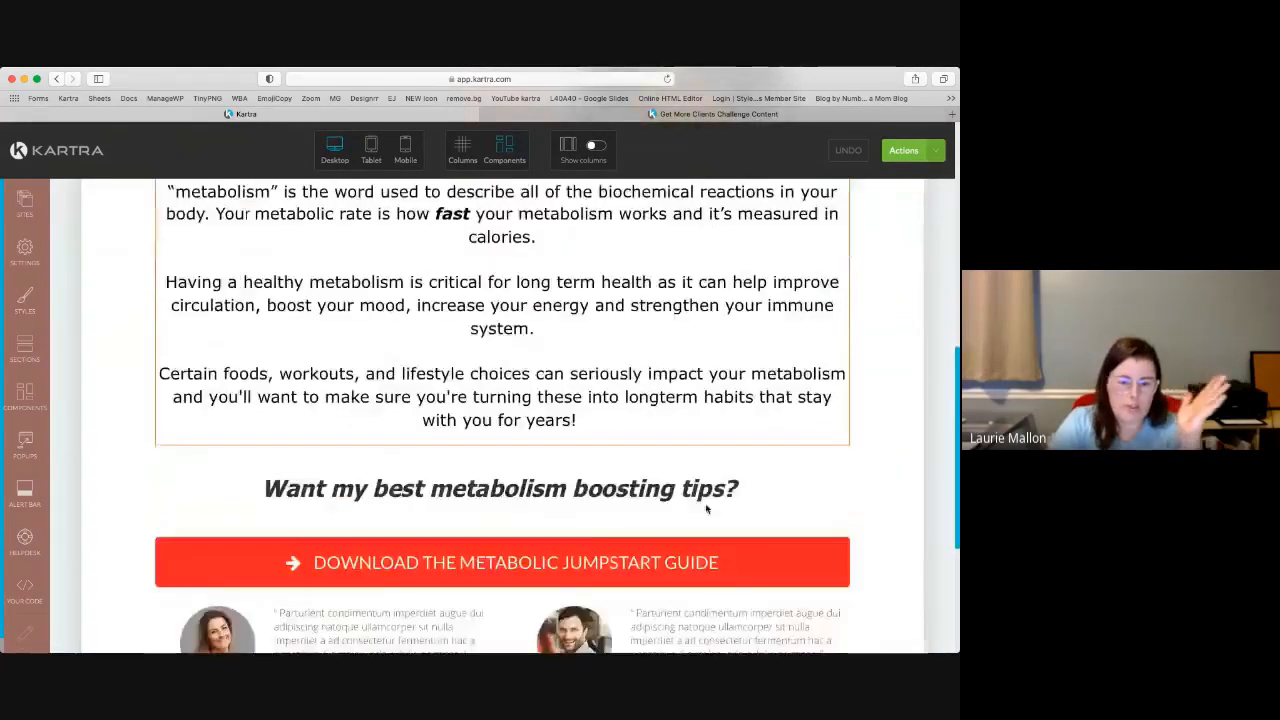
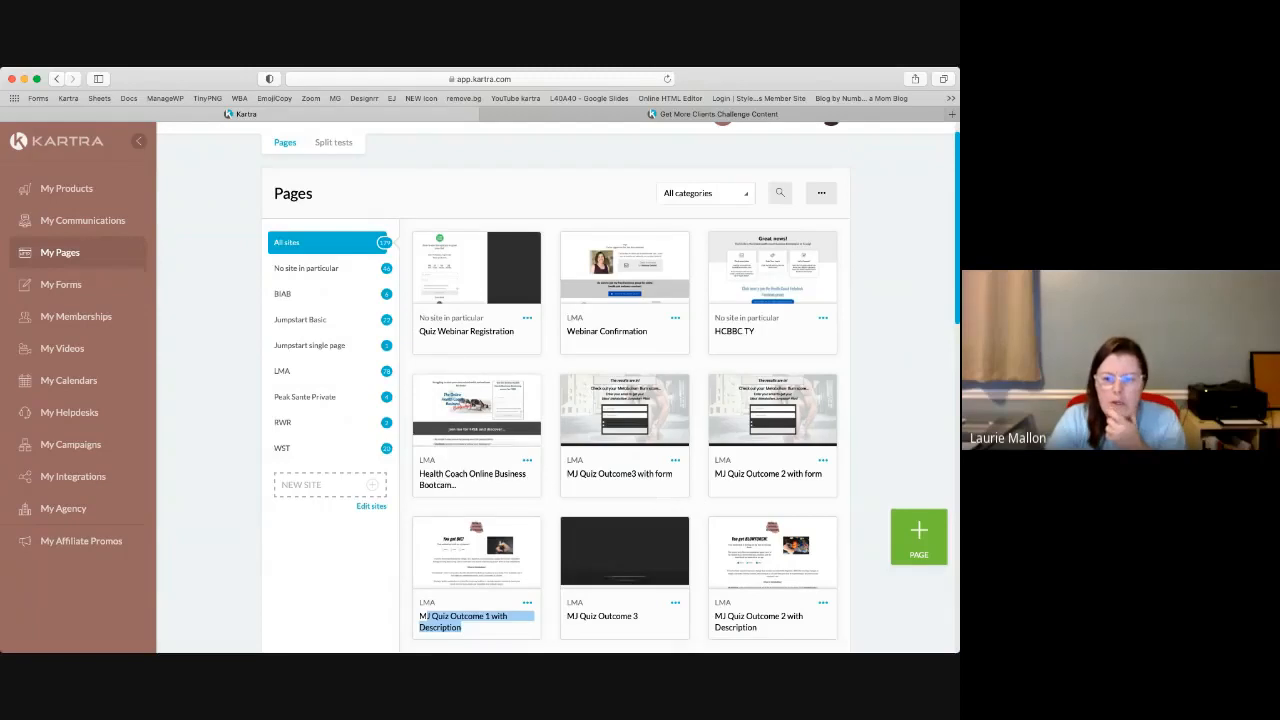
pyautogui.scroll(-1, 624, 540)
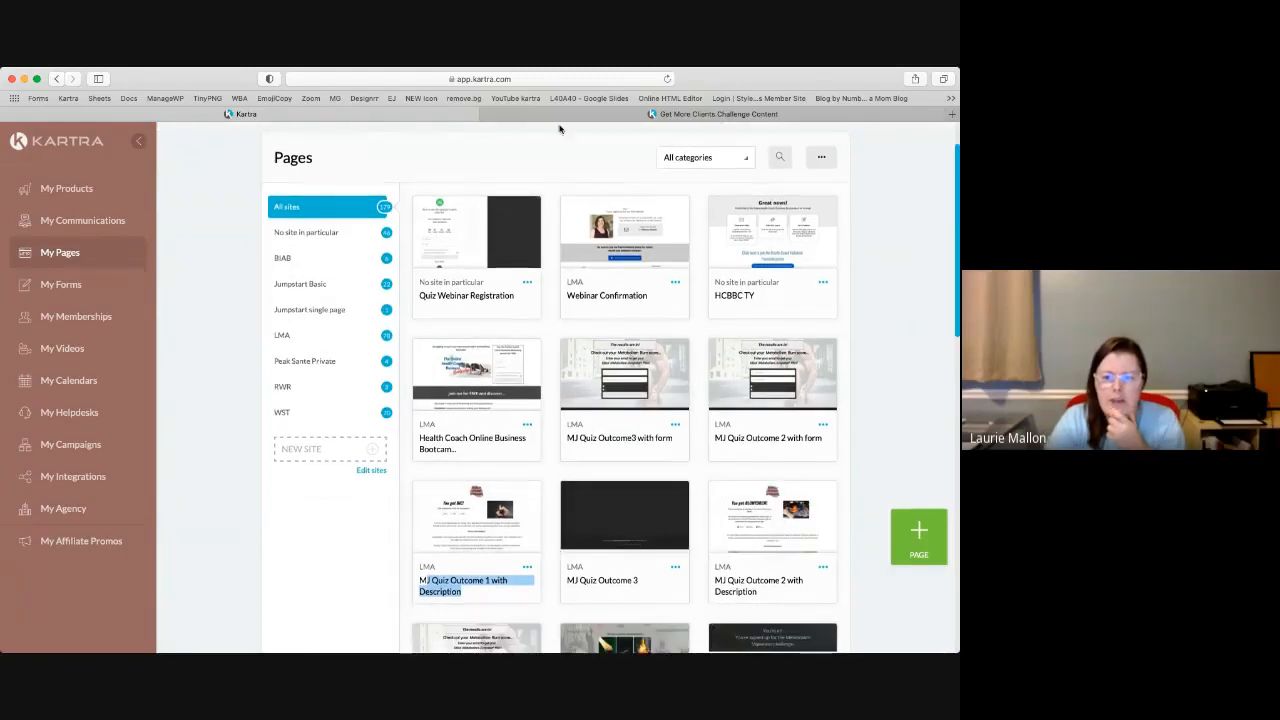
pyautogui.click(674, 425)
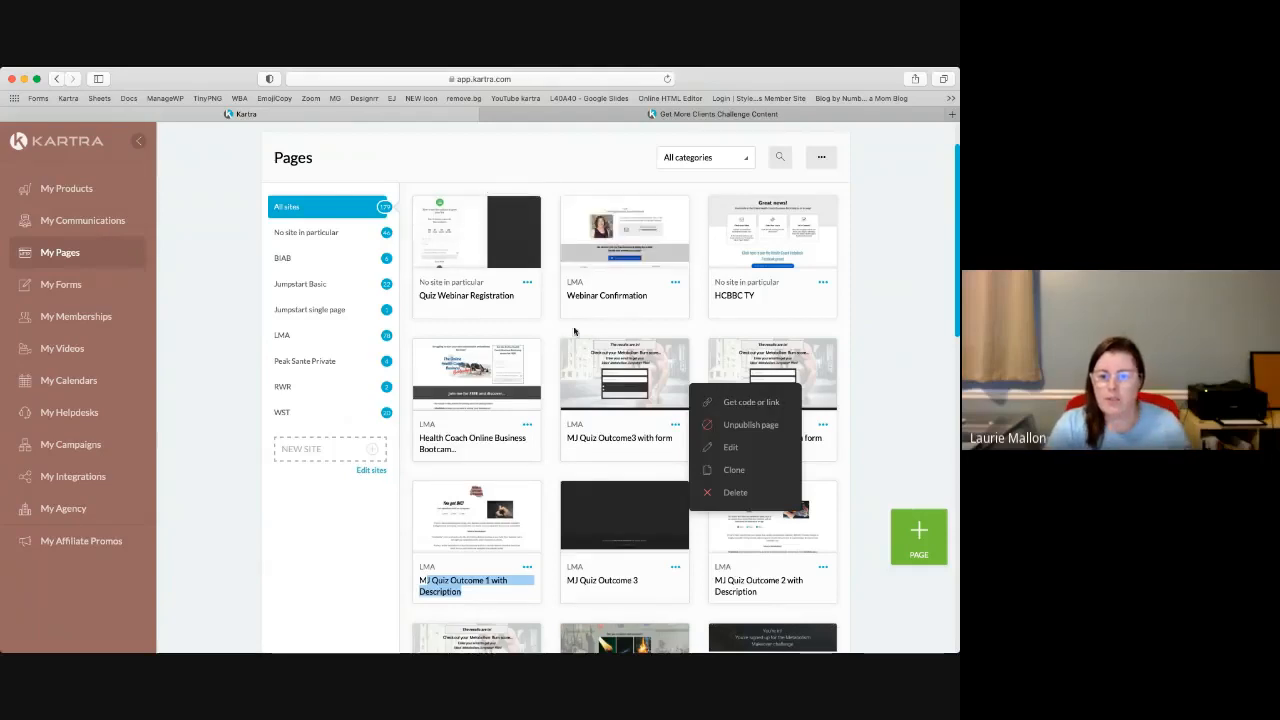
pyautogui.click(574, 328)
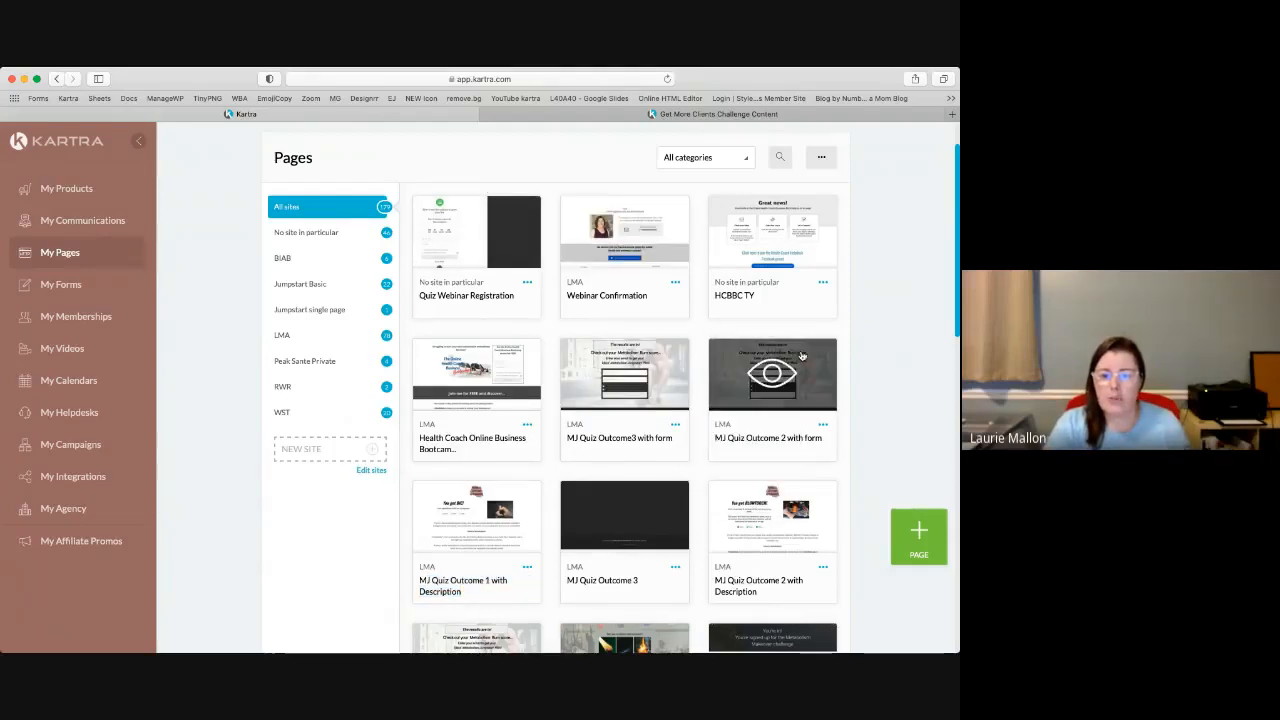
pyautogui.scroll(-1, 908, 452)
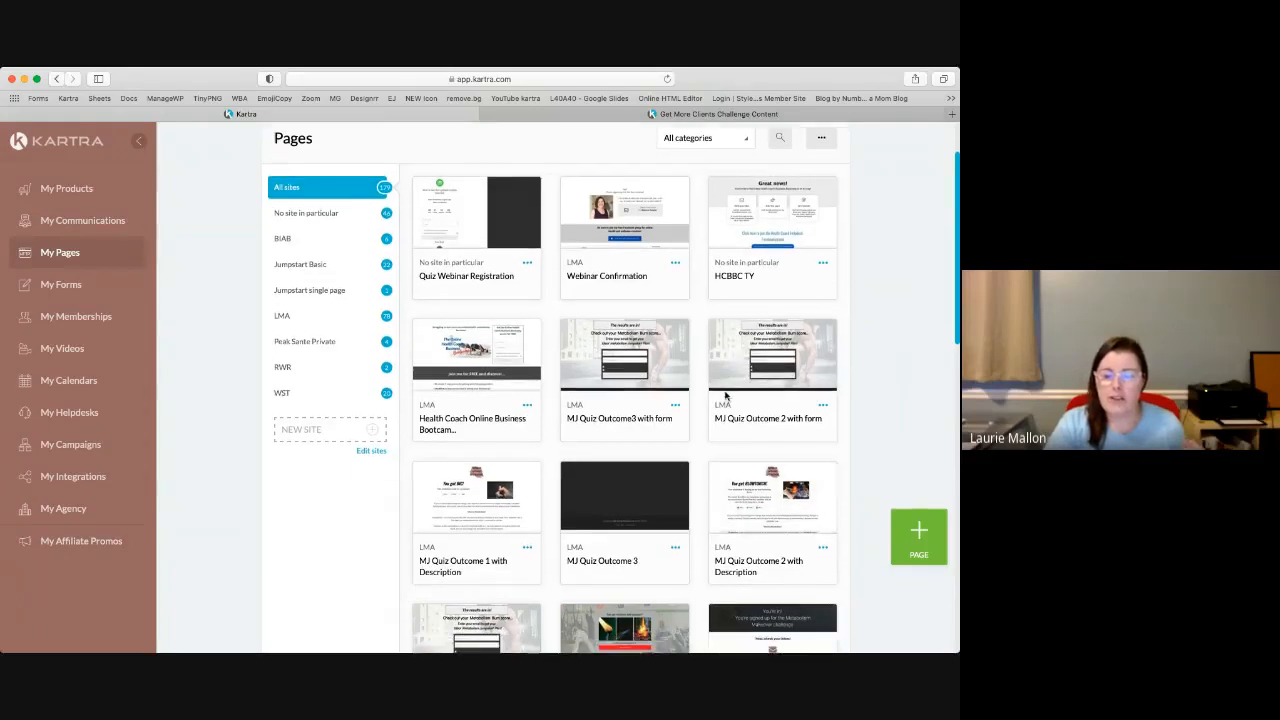
pyautogui.scroll(-1, 624, 495)
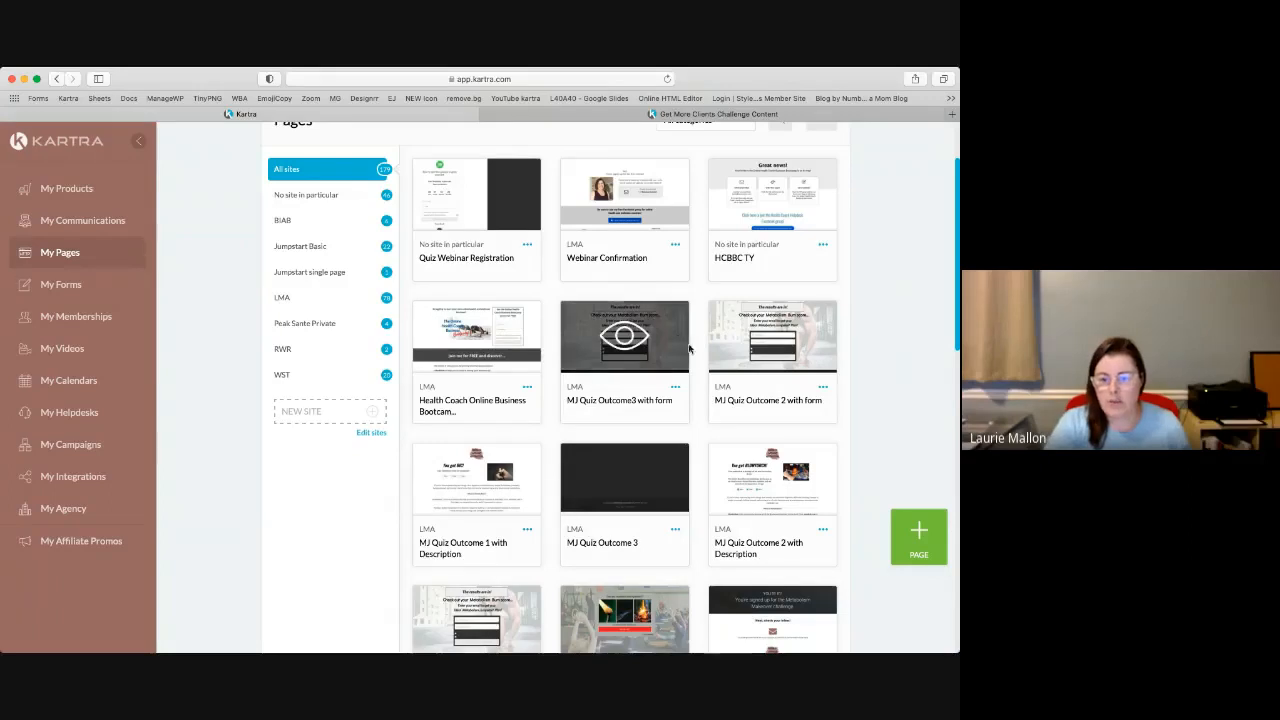
# Step: Try to copy the direct link of the page "MJ Quiz Outcome3 with form", and close the publishing dialog
pyautogui.click(676, 389)
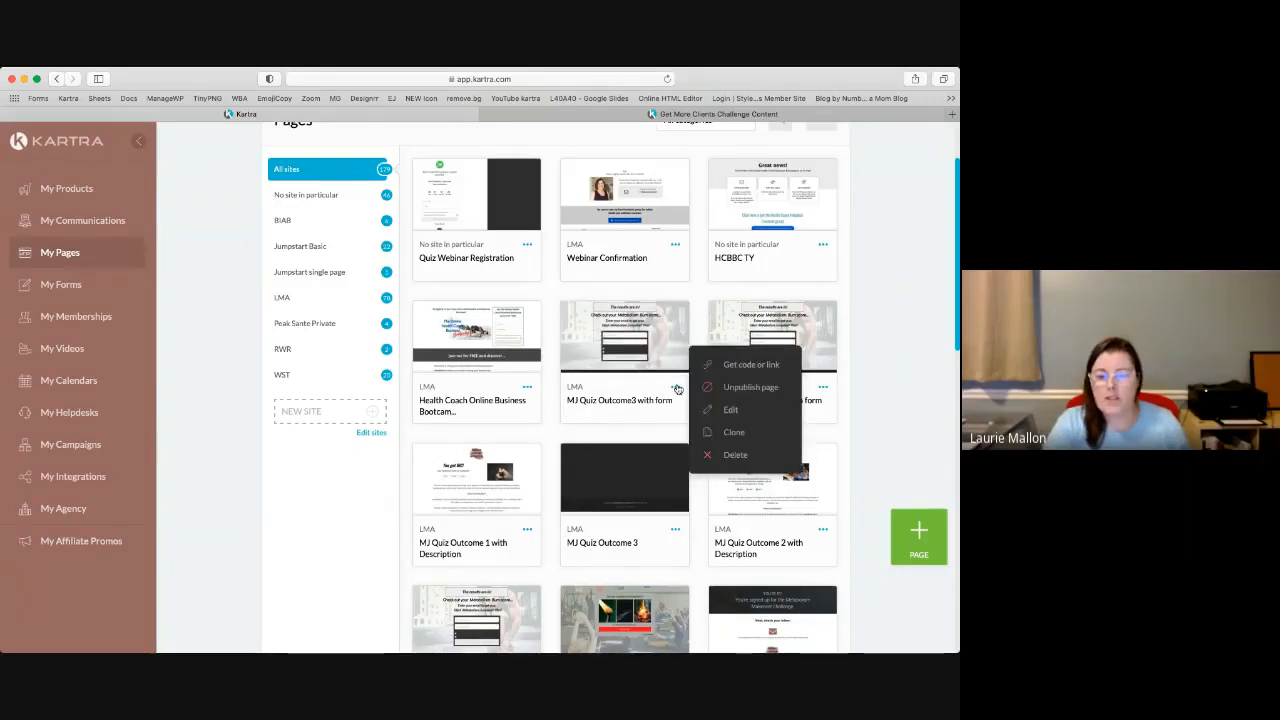
pyautogui.click(739, 366)
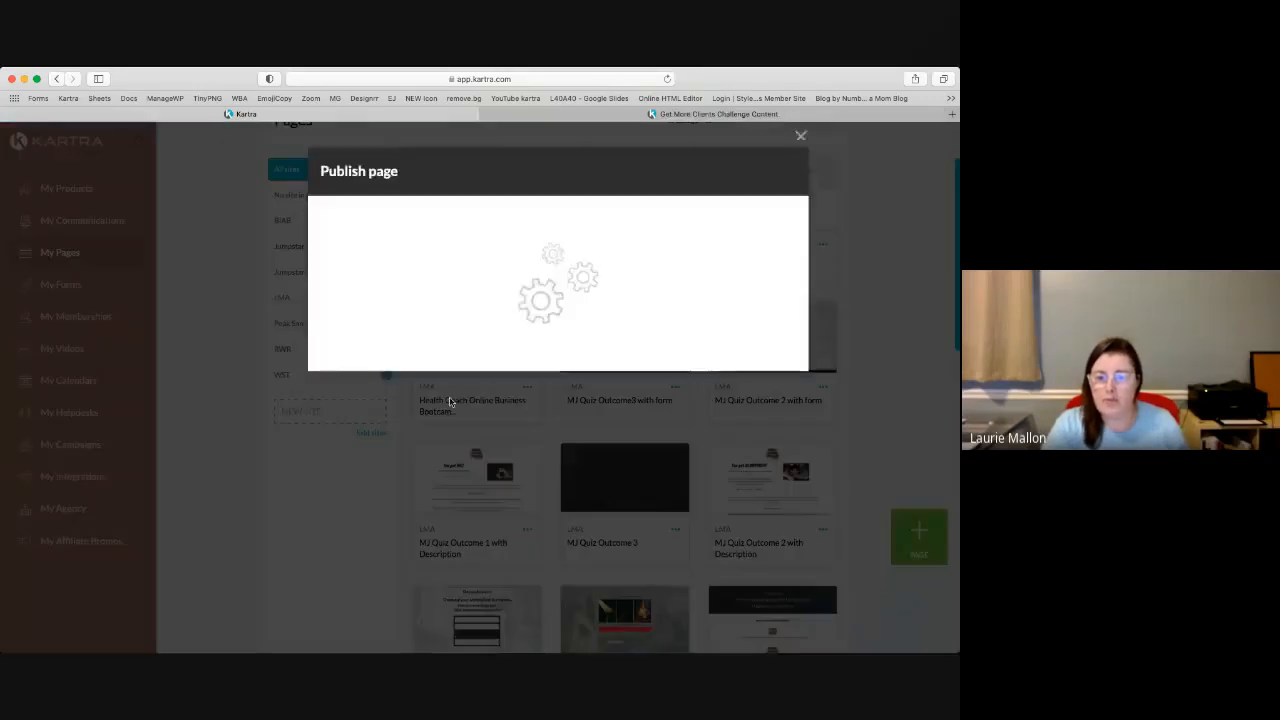
pyautogui.click(460, 298)
pyautogui.moveTo(516, 460); pyautogui.dragTo(300, 460)
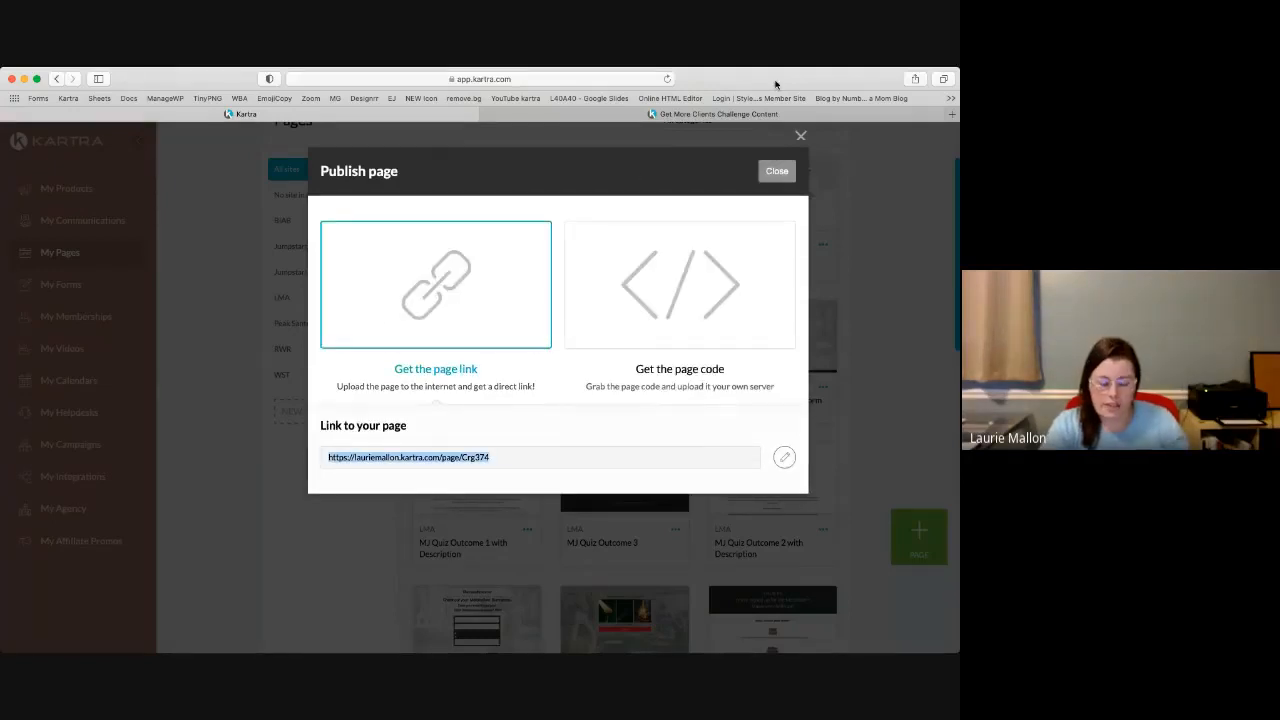
pyautogui.click(776, 171)
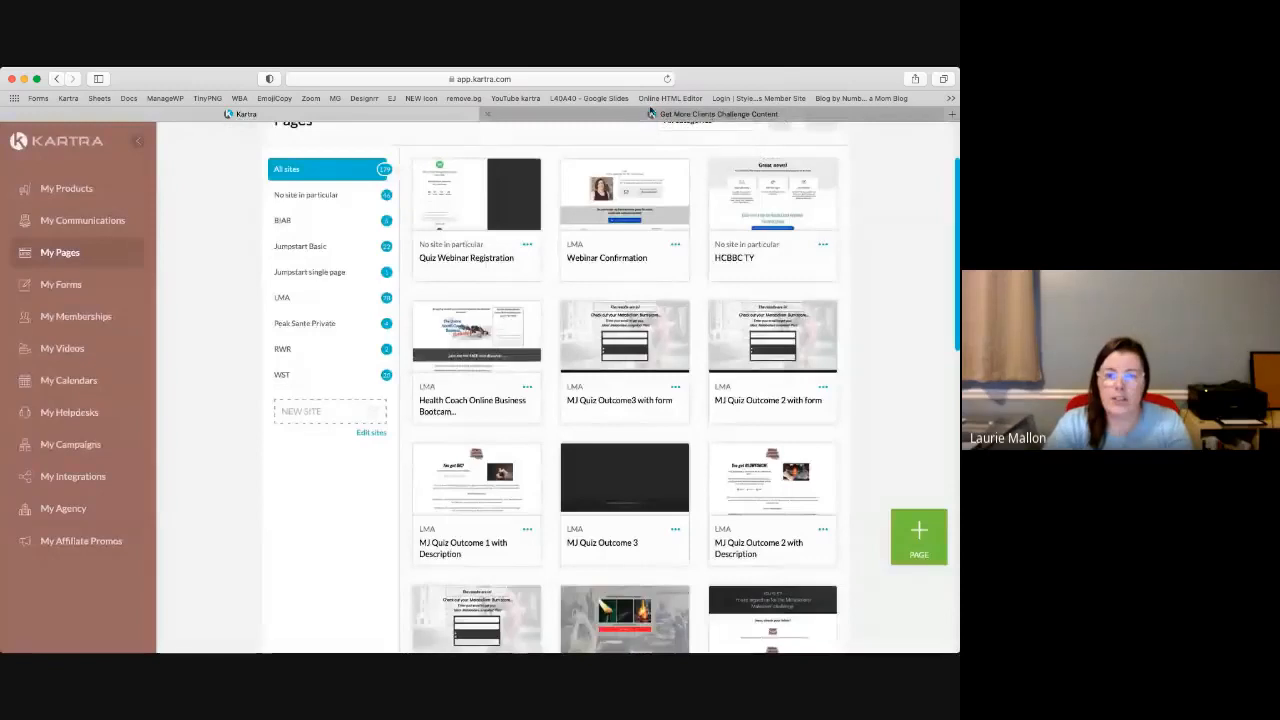
# Step: Open the Interact quiz maker's website in a new browser tab
pyautogui.click(949, 114)
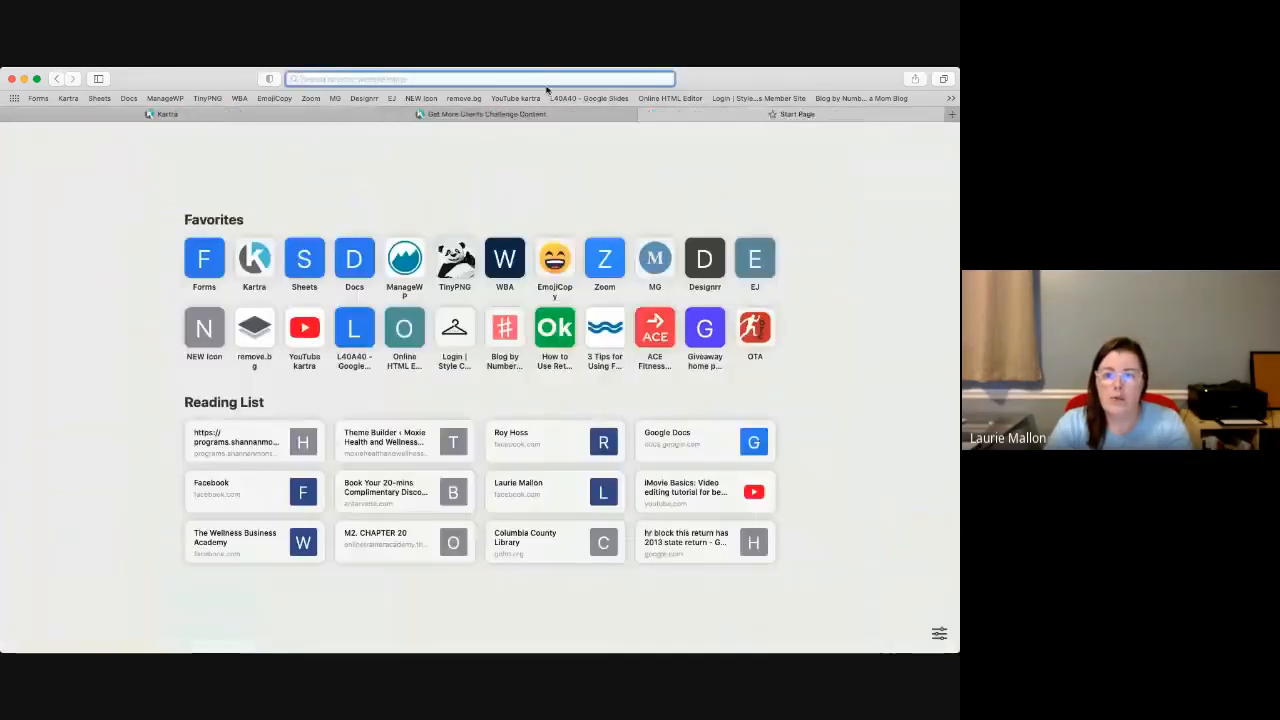
pyautogui.write('ontra')
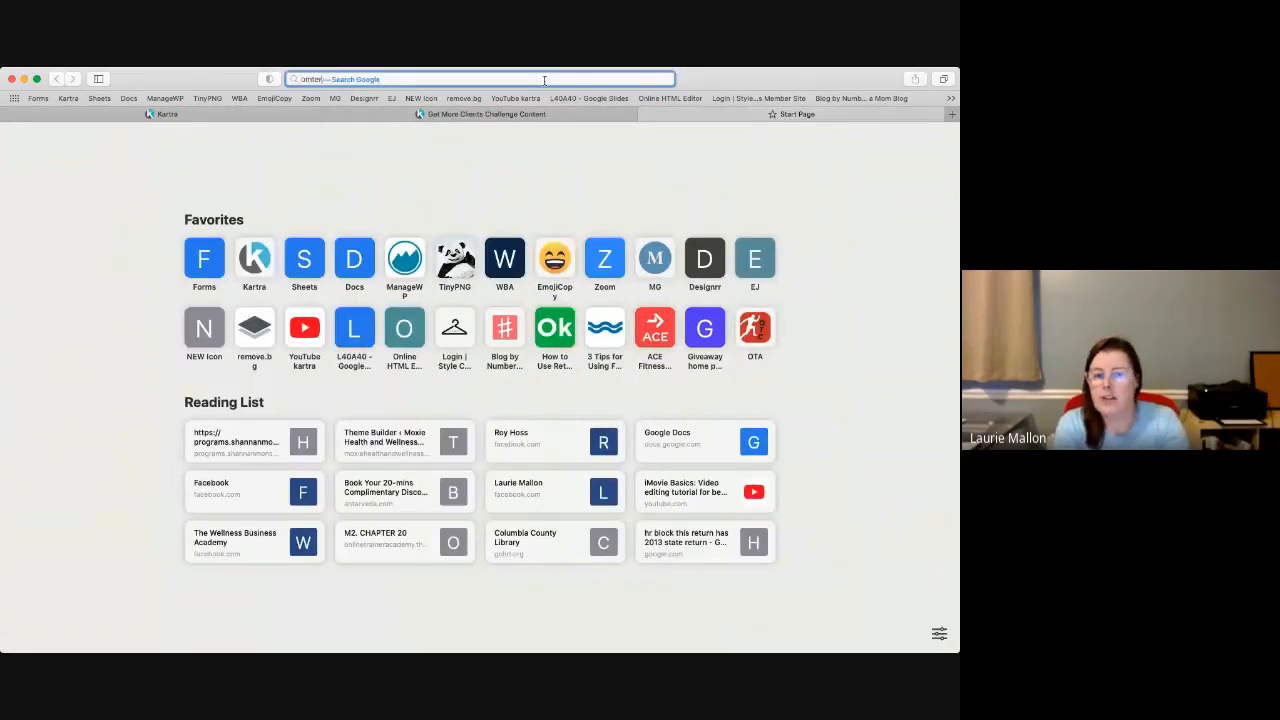
pyautogui.press('BackSpace')
pyautogui.press('BackSpace')
pyautogui.press('BackSpace')
pyautogui.press('BackSpace')
pyautogui.press('BackSpace')
pyautogui.press('BackSpace')
pyautogui.write('intera')
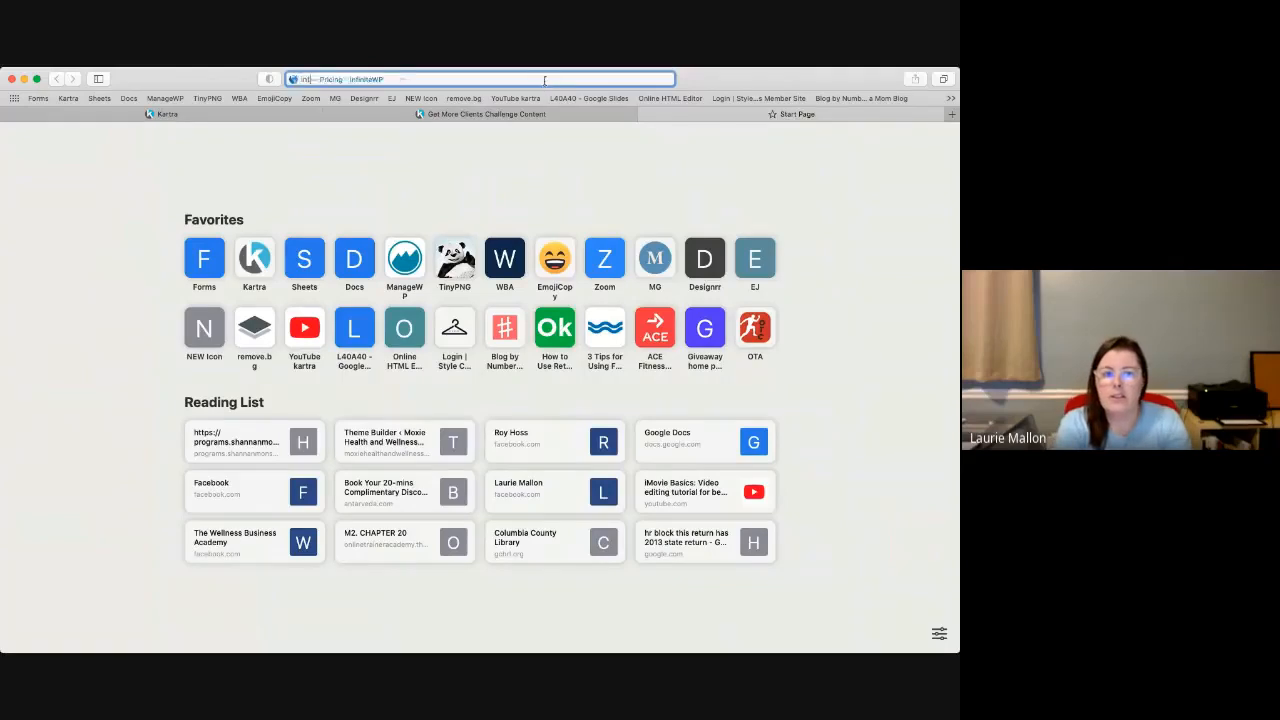
pyautogui.write('ct quic')
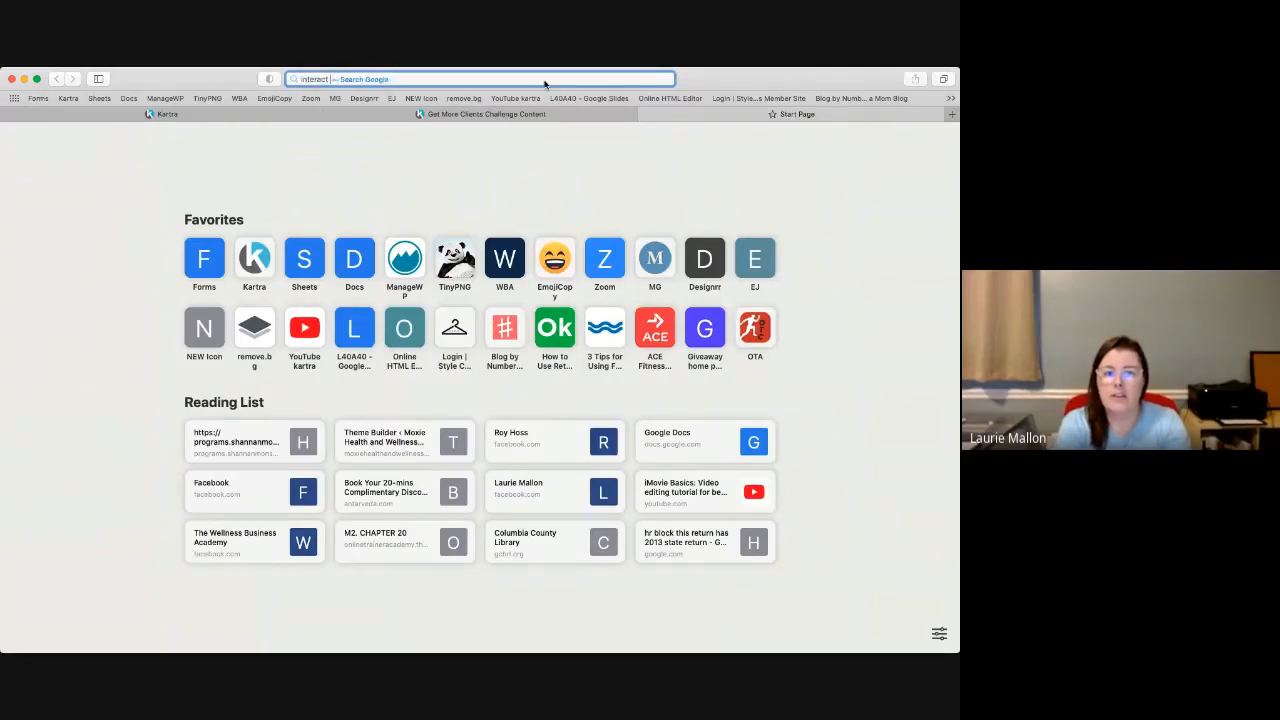
pyautogui.press('BackSpace')
pyautogui.press('BackSpace')
pyautogui.press('BackSpace')
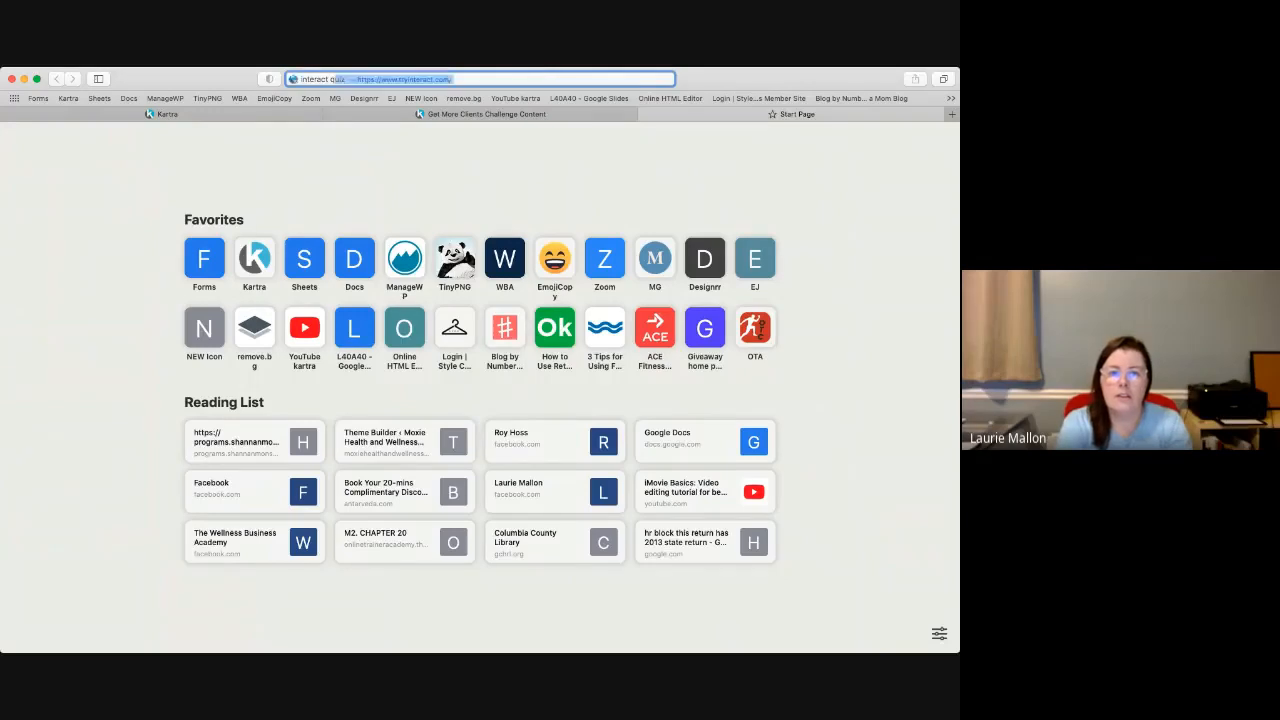
pyautogui.click(568, 114)
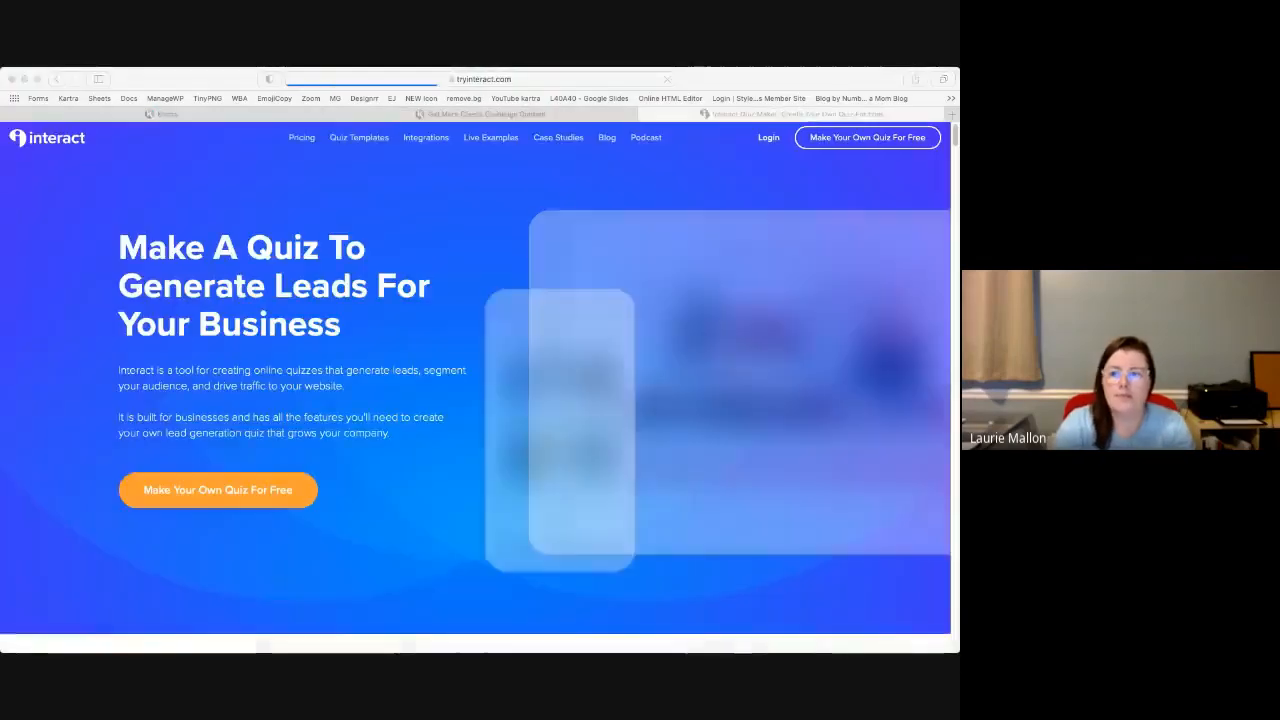
# Step: Log in to Interact, edit the most recent "How healthy are you really?" quiz and open the redirection settings for its results
pyautogui.click(766, 137)
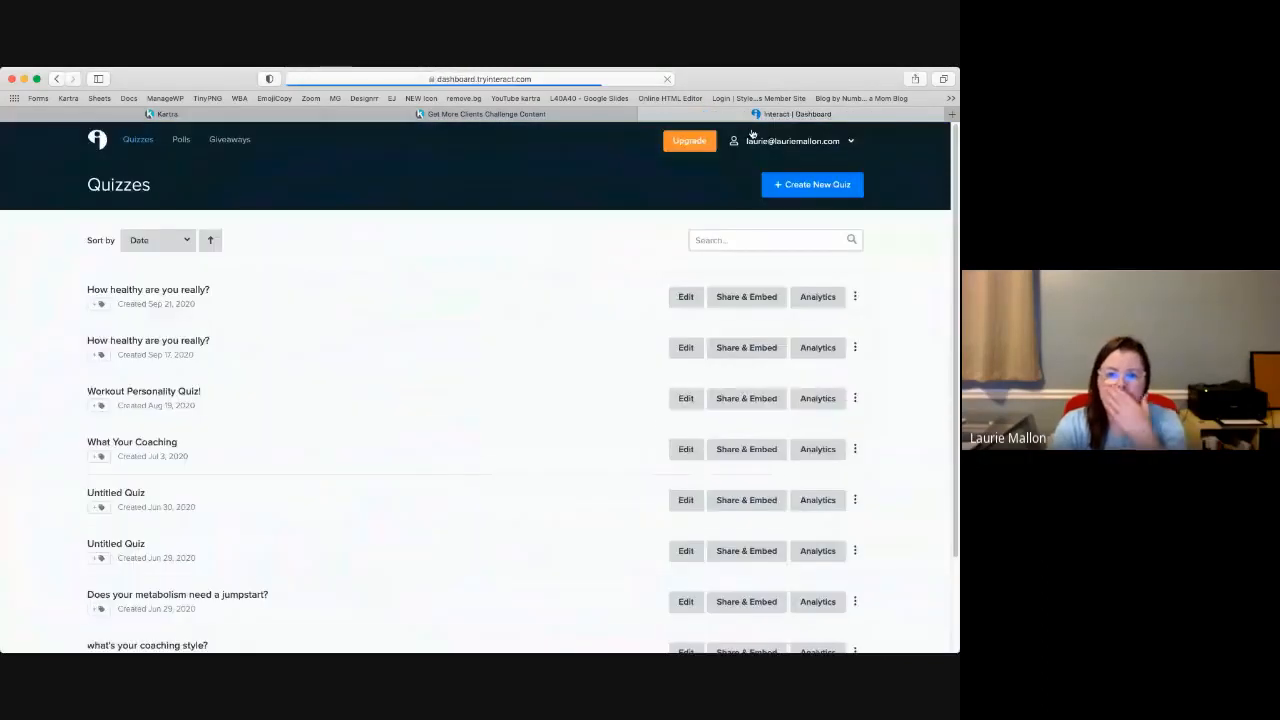
pyautogui.click(686, 298)
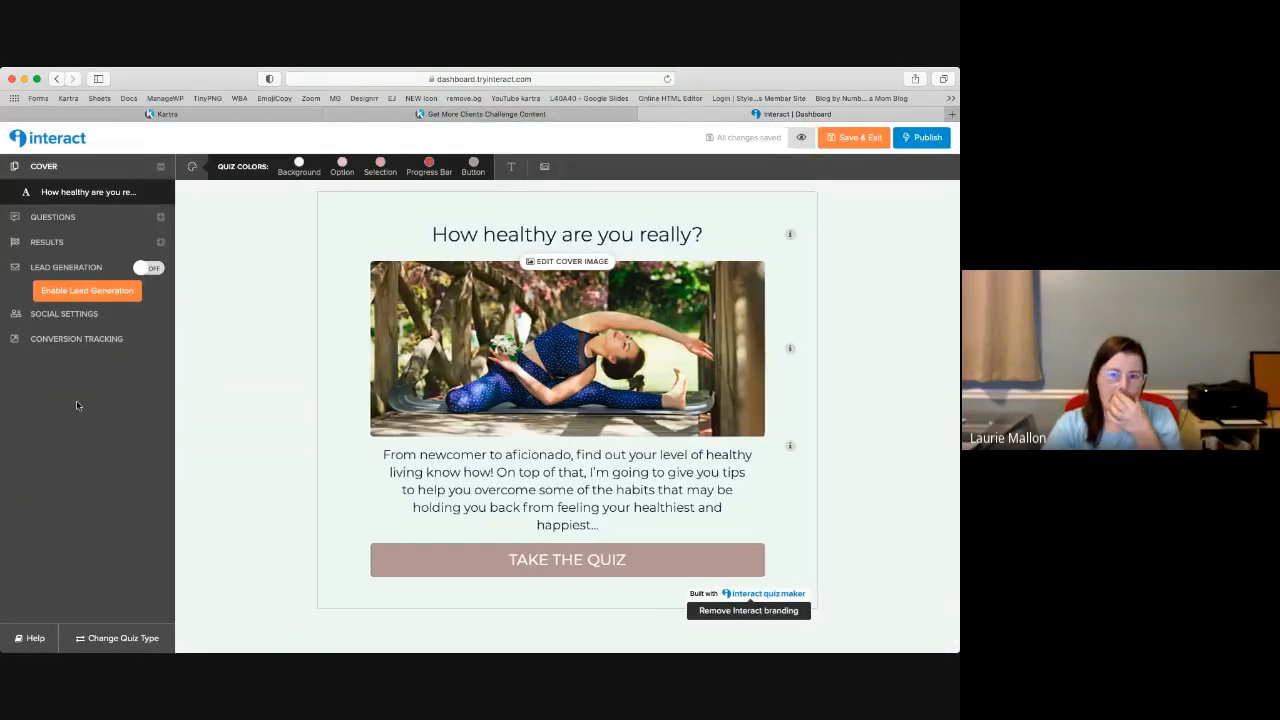
pyautogui.click(17, 245)
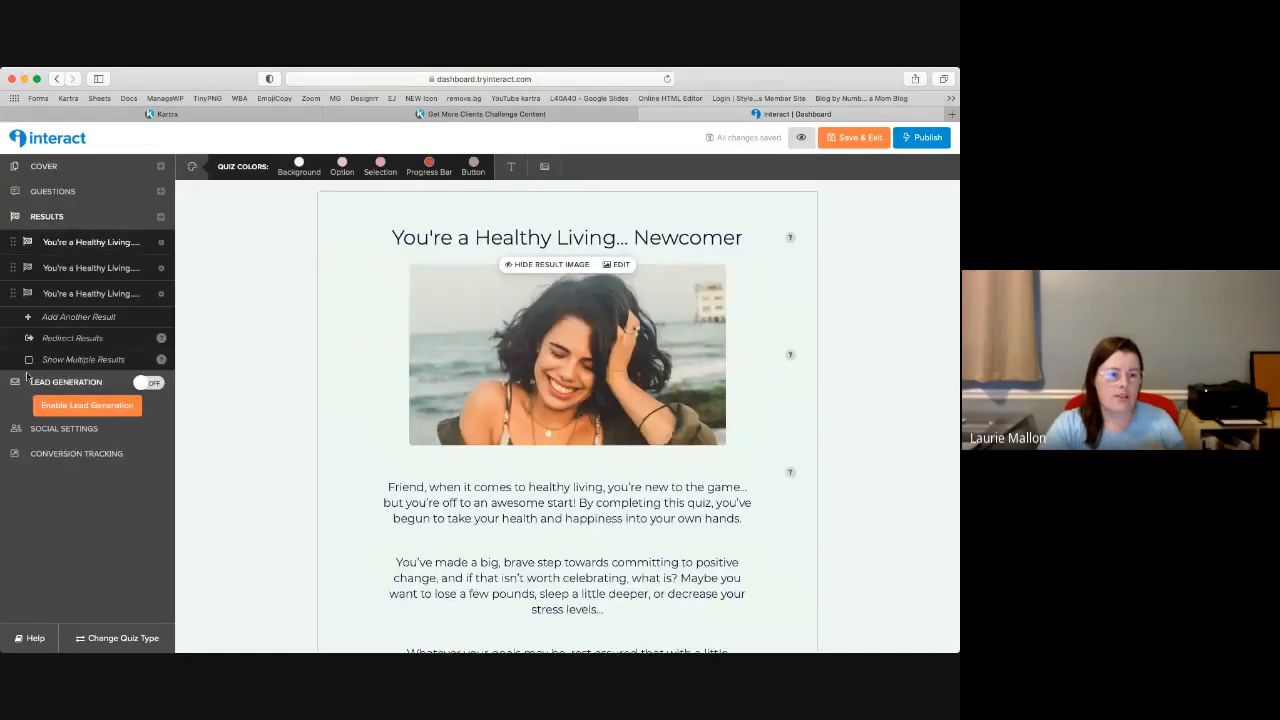
pyautogui.click(66, 338)
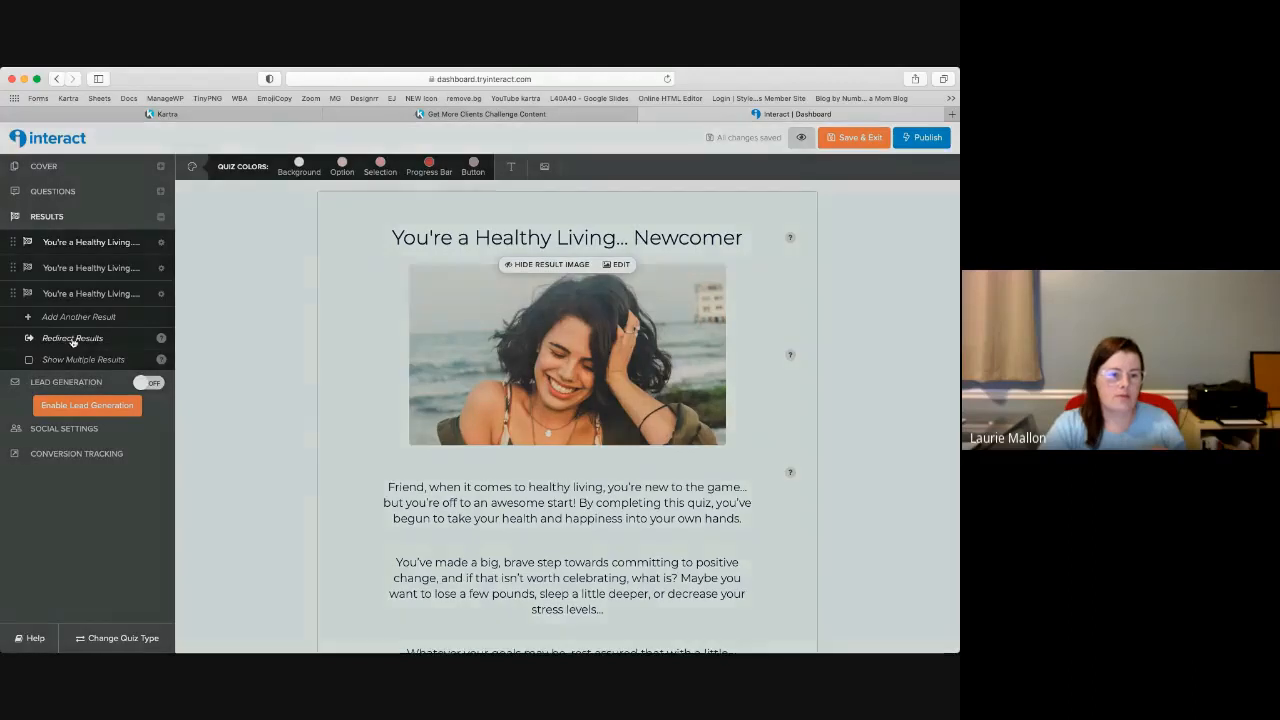
# Step: Enable redirection for the first quiz result and enter "PAGE LINK" as a placeholder for its destination address
pyautogui.click(302, 256)
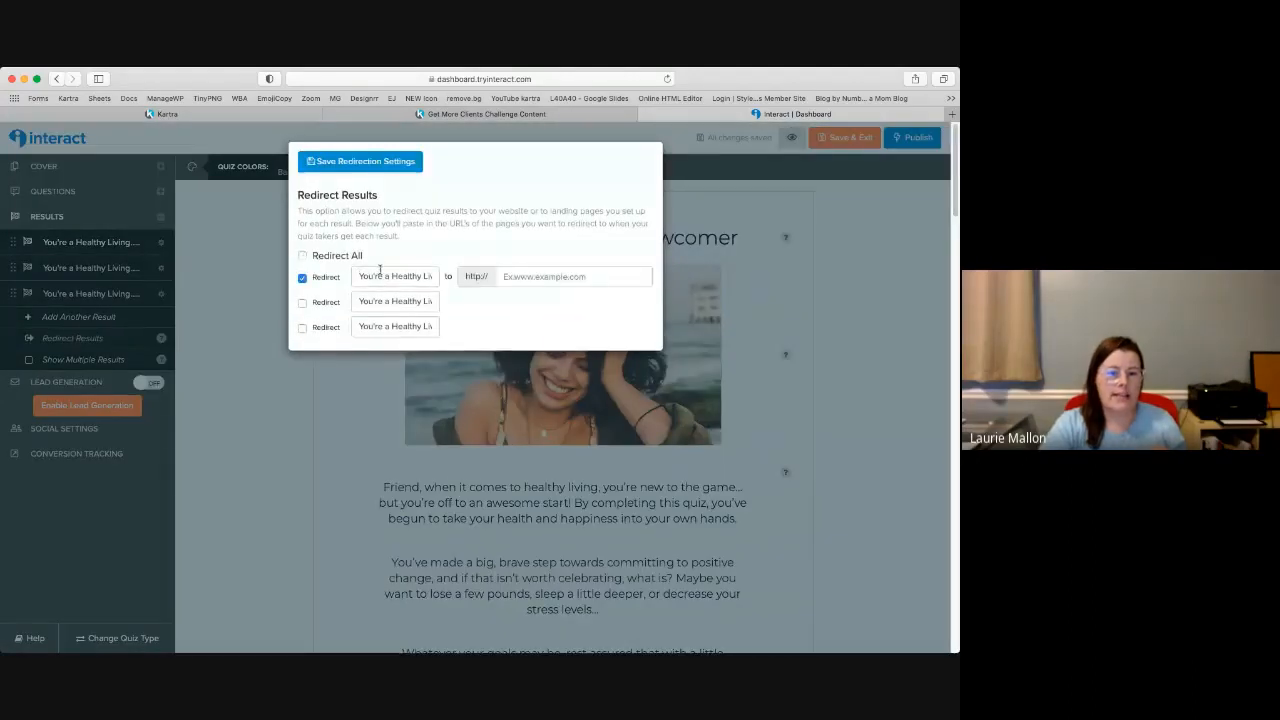
pyautogui.click(545, 278)
pyautogui.press('super+v')
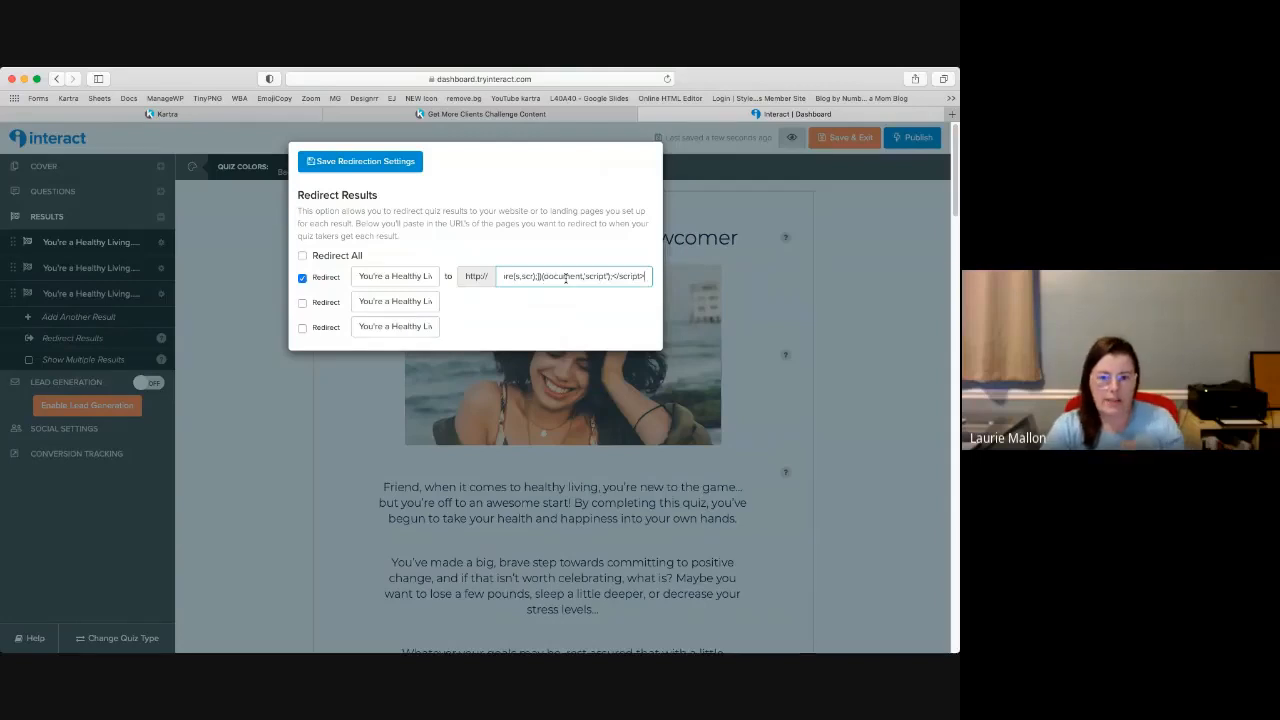
pyautogui.press('super+a')
pyautogui.write('PAG')
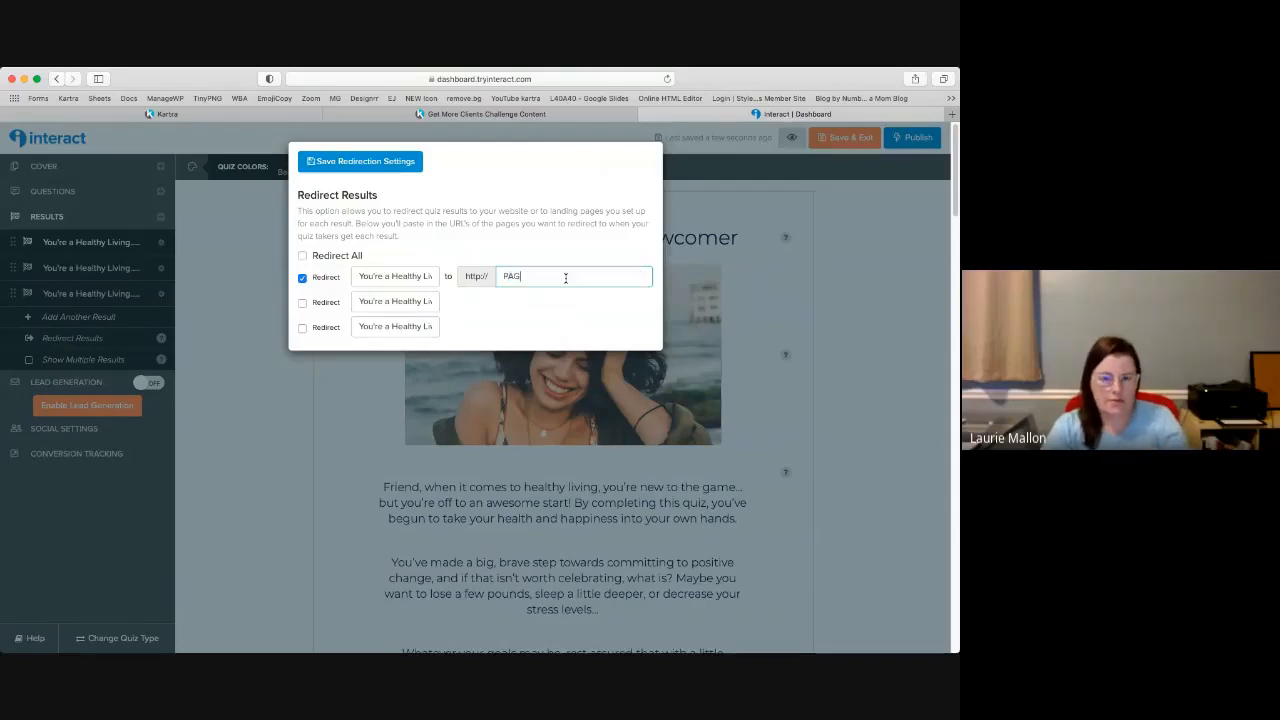
pyautogui.write('E LINK')
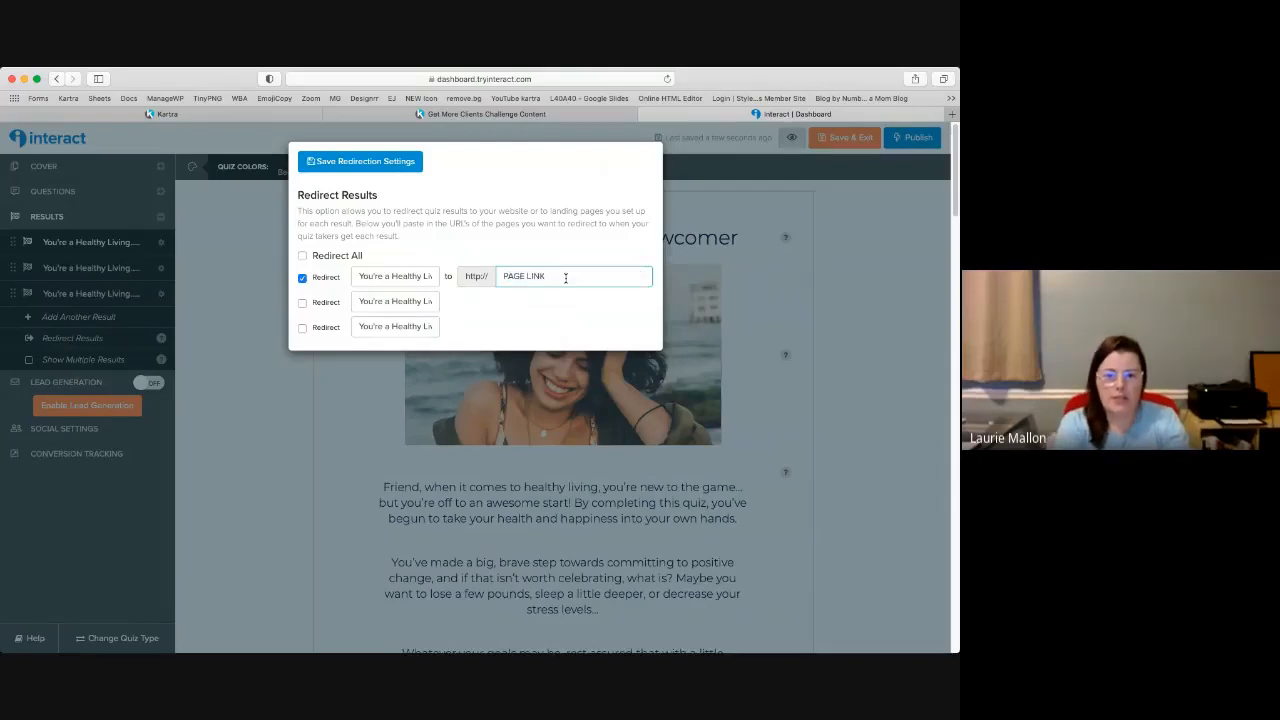
# Step: Return to Kartra and copy the direct link of the page "MJ Quiz Outcome3 with form"
pyautogui.click(220, 116)
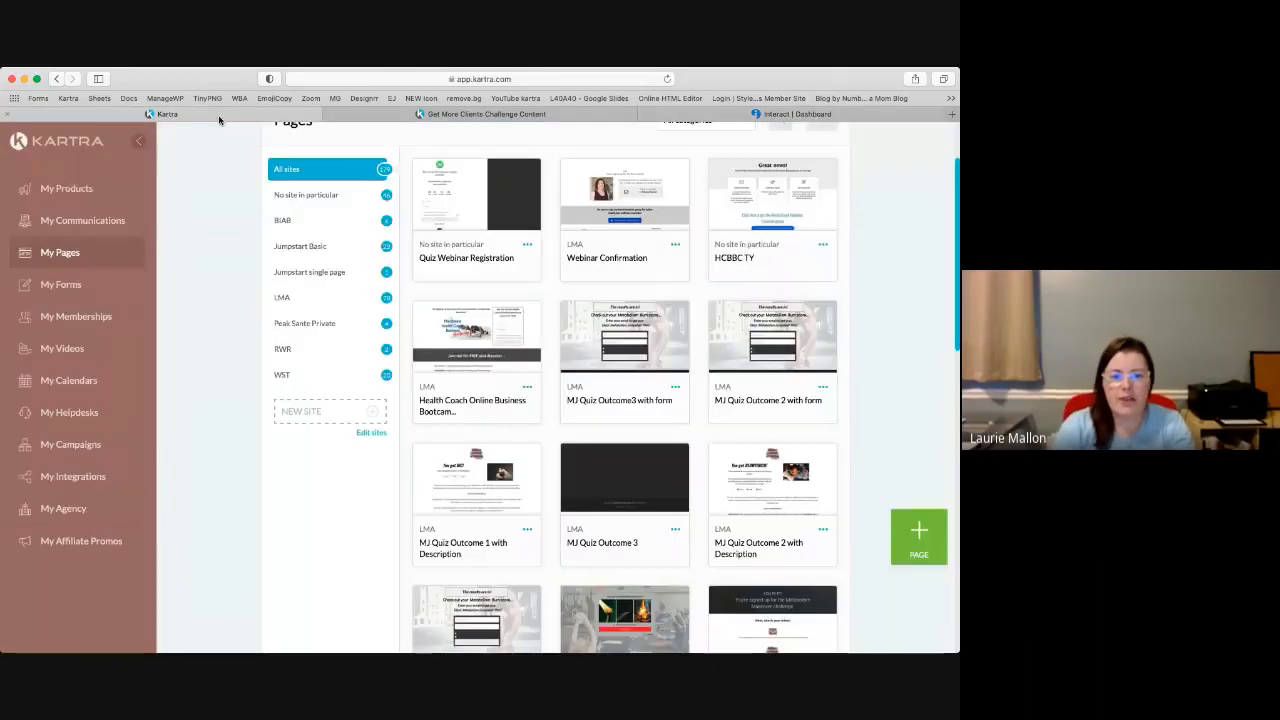
pyautogui.click(675, 387)
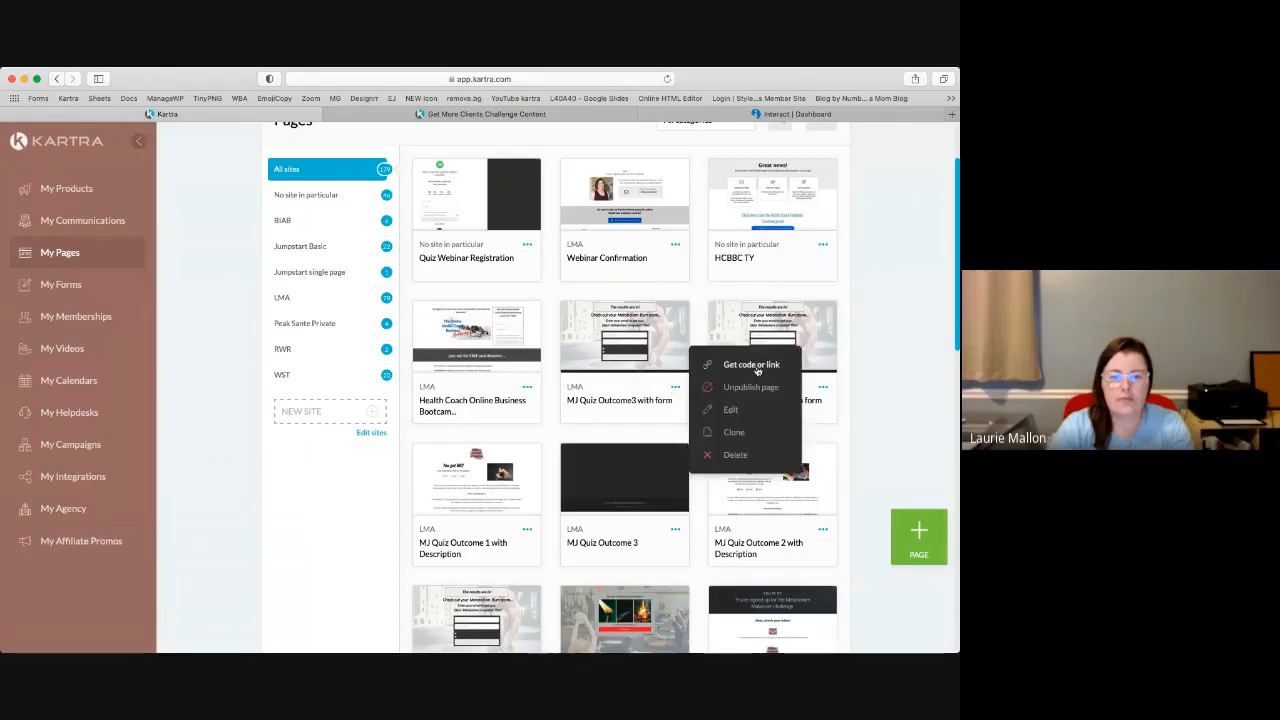
pyautogui.click(751, 365)
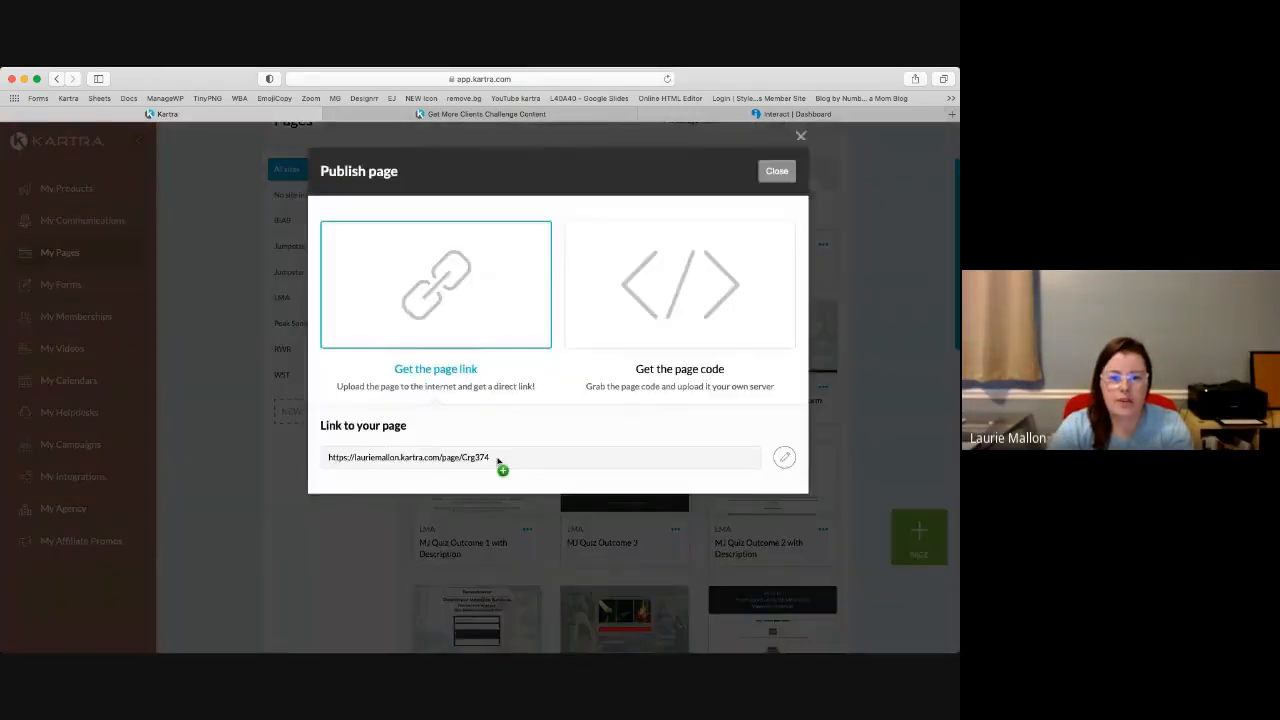
pyautogui.moveTo(498, 461); pyautogui.dragTo(285, 454)
pyautogui.press('super+c')
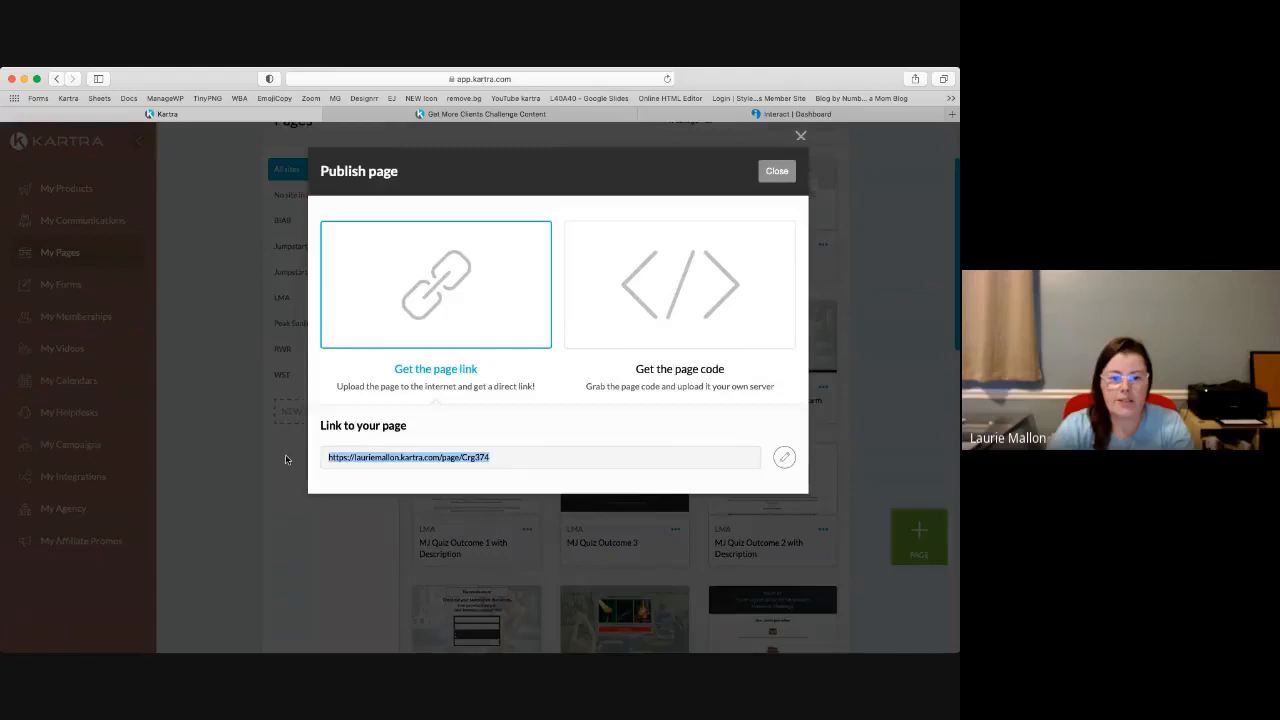
# Step: In Interact, replace the first result's placeholder address with the copied Kartra page link and save the redirection settings
pyautogui.click(797, 114)
pyautogui.moveTo(579, 281); pyautogui.dragTo(409, 277)
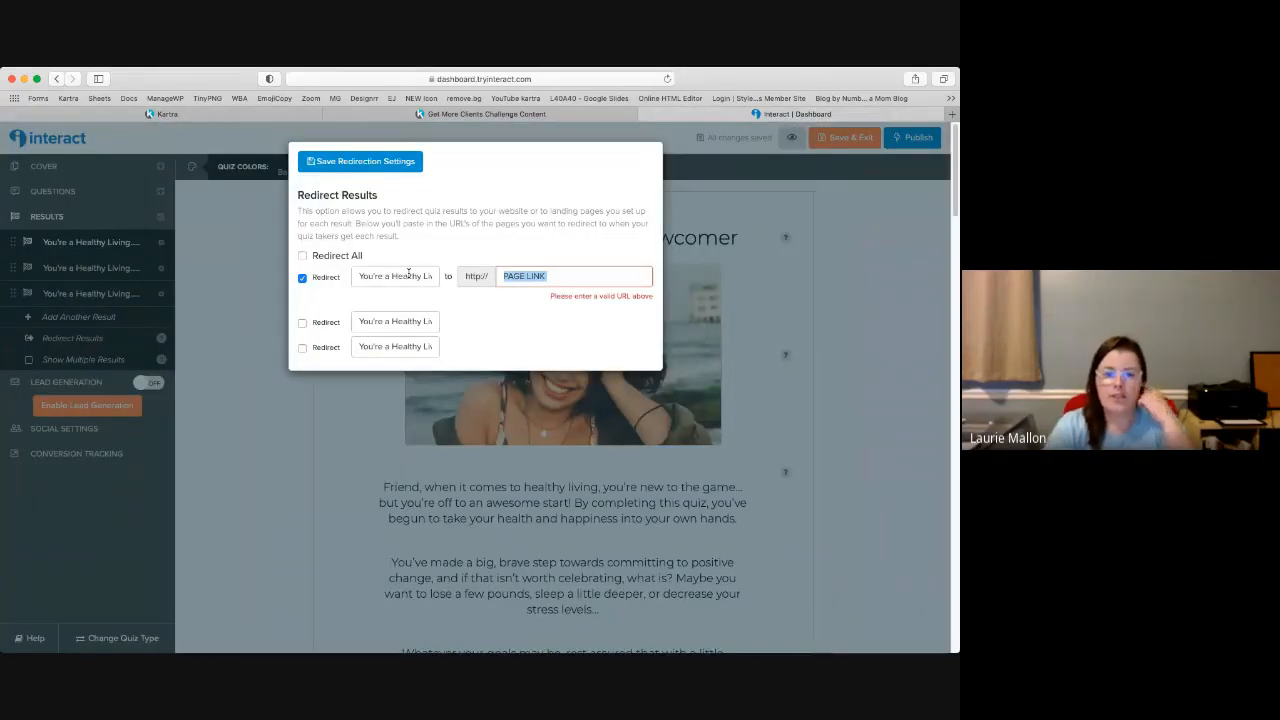
pyautogui.write('auriemallon.kartra.com/page/Crg374')
pyautogui.press('super+a')
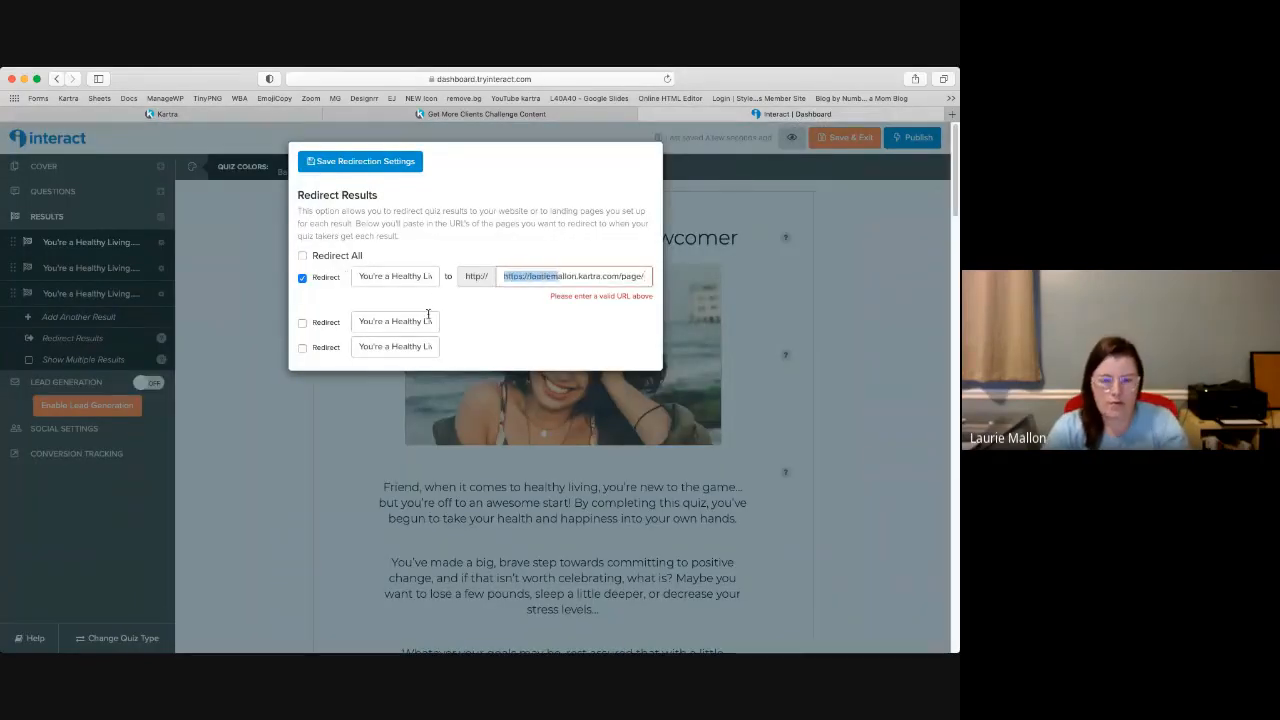
pyautogui.press('super+v')
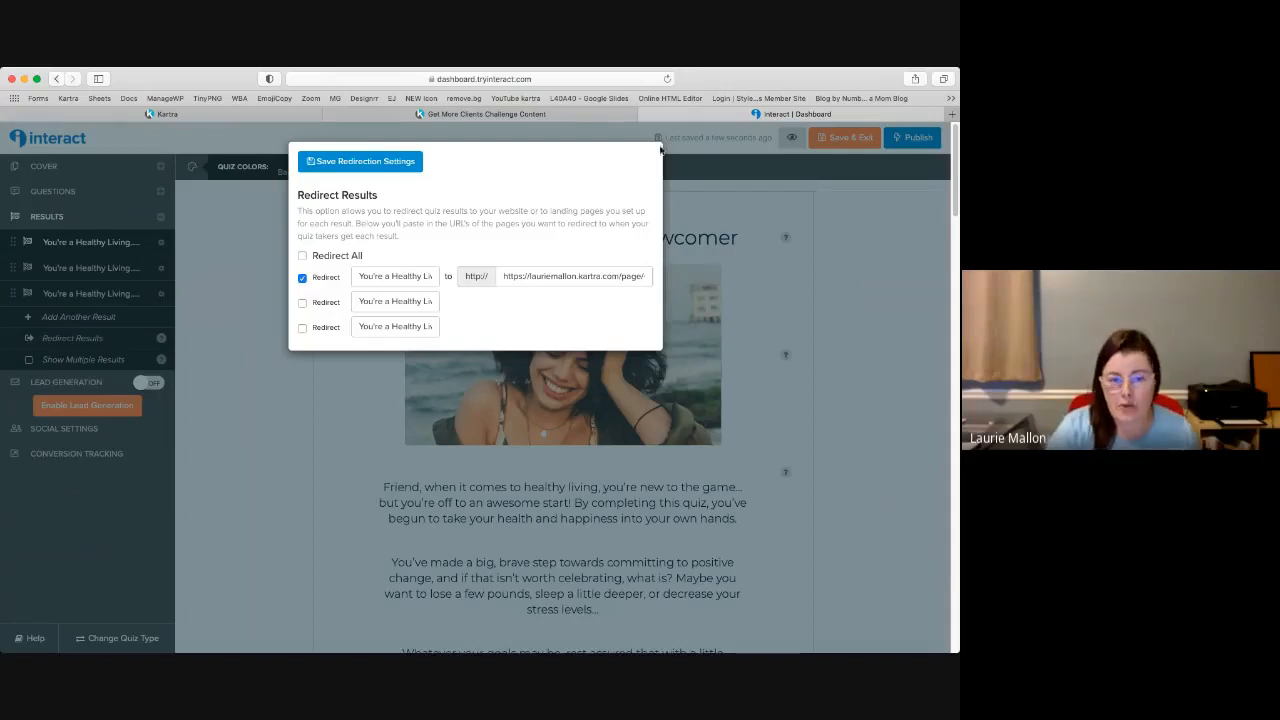
pyautogui.click(343, 163)
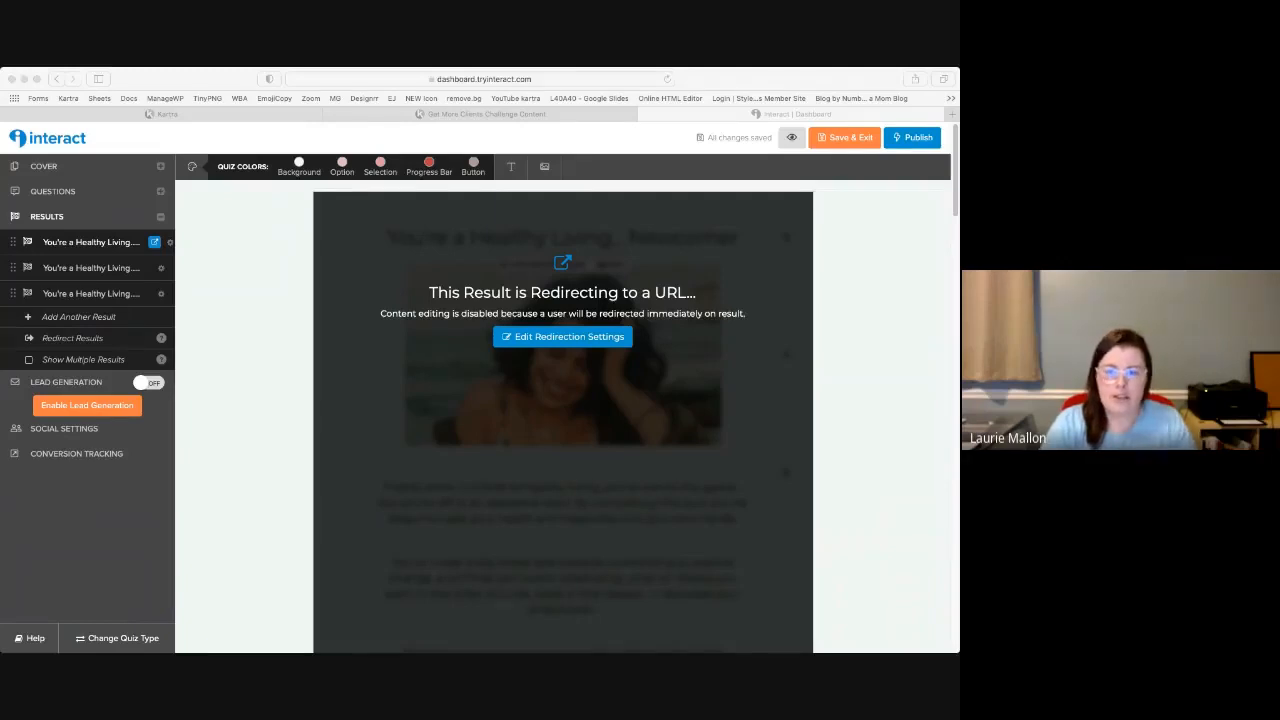
# Step: Go to addtoany.com and open its share button code generator for any website
pyautogui.click(326, 97)
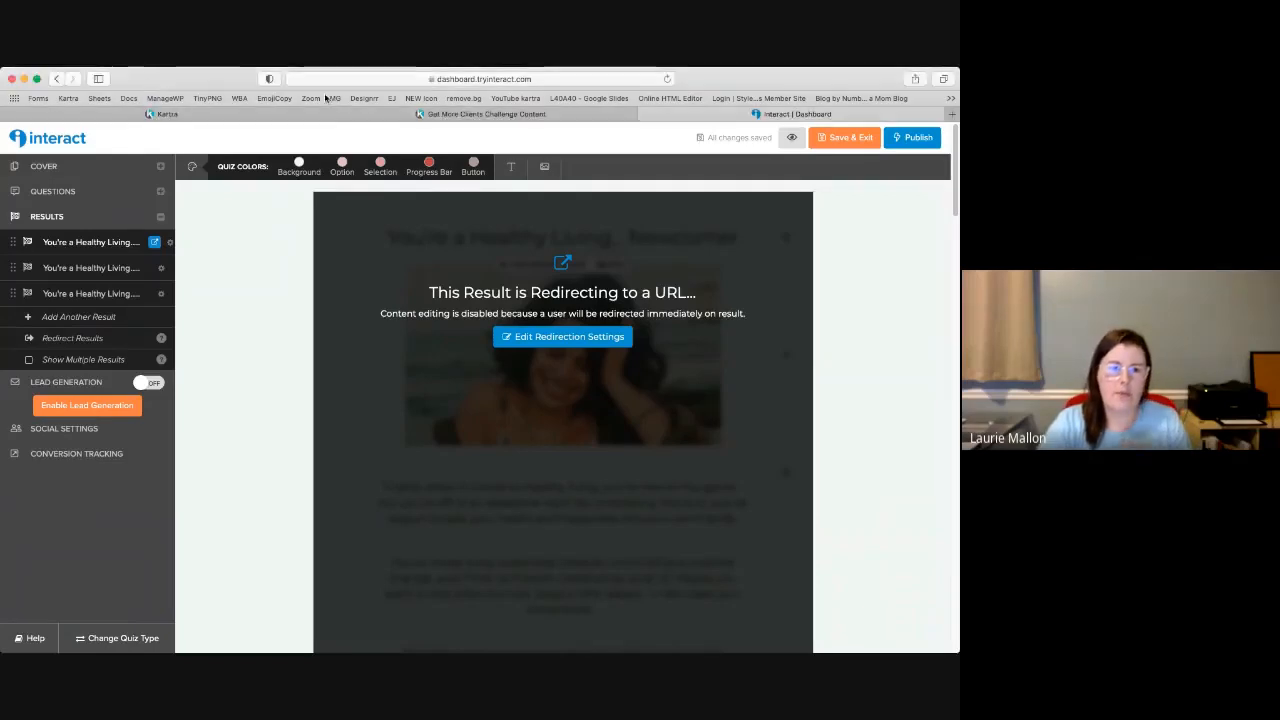
pyautogui.click(587, 79)
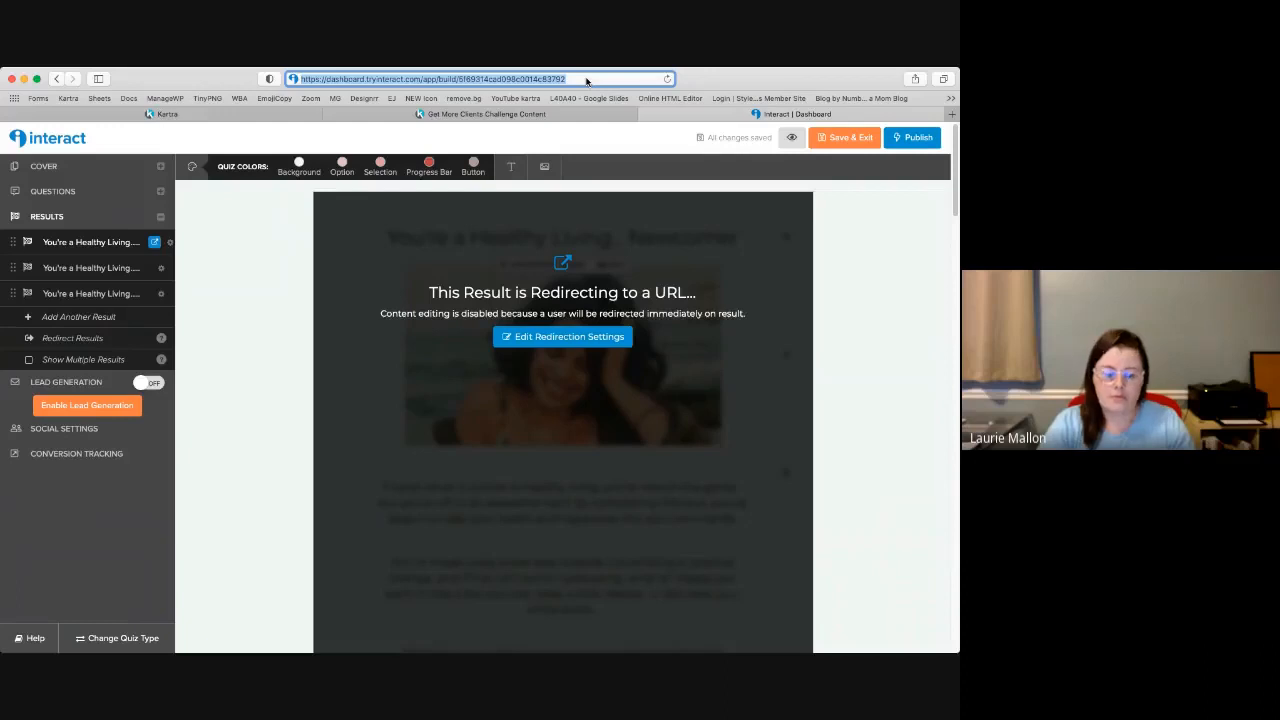
pyautogui.write('addtoany.com')
pyautogui.press('Return')
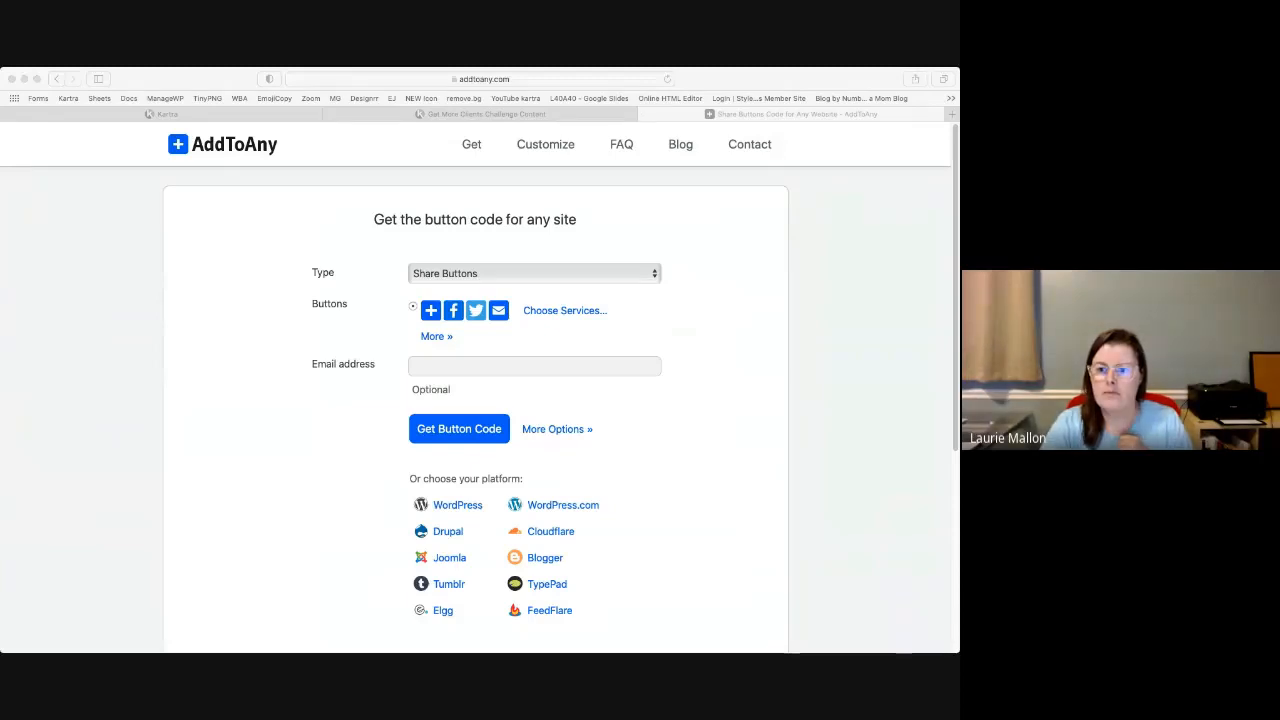
pyautogui.click(150, 426)
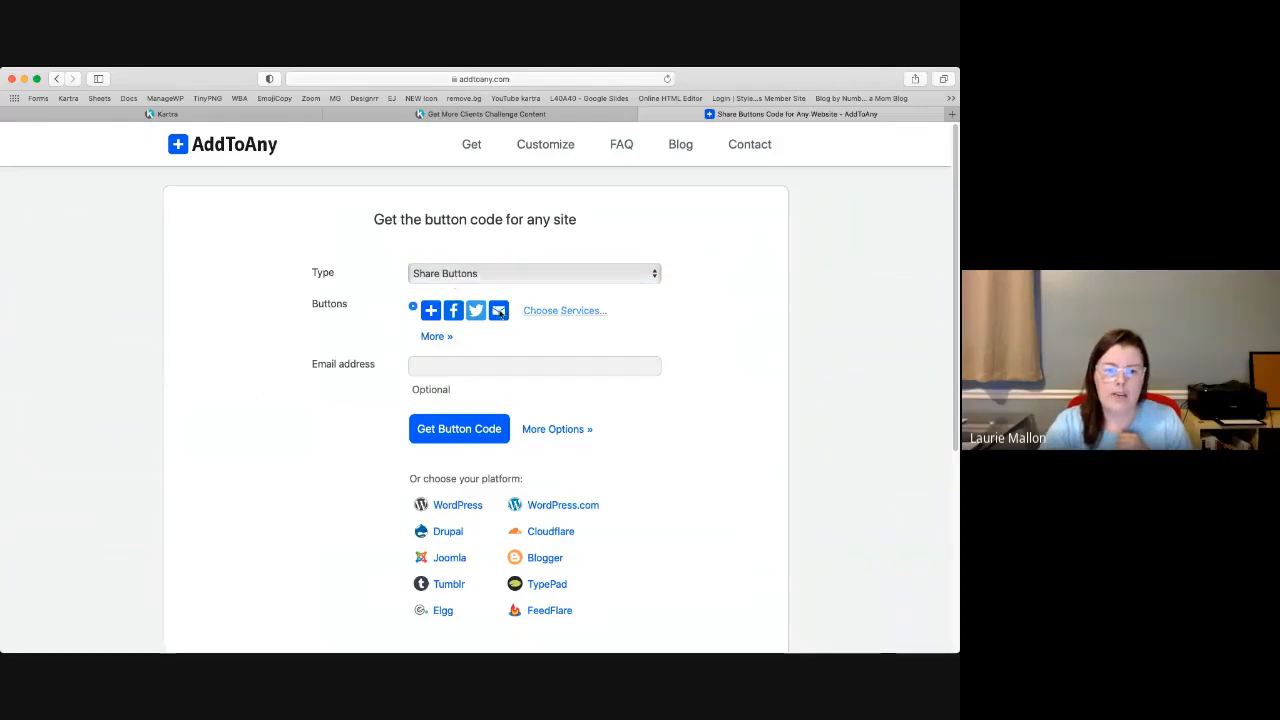
# Step: Customize the share button services by adding Pinterest to Facebook, Twitter and Email, and confirm the selection
pyautogui.click(436, 337)
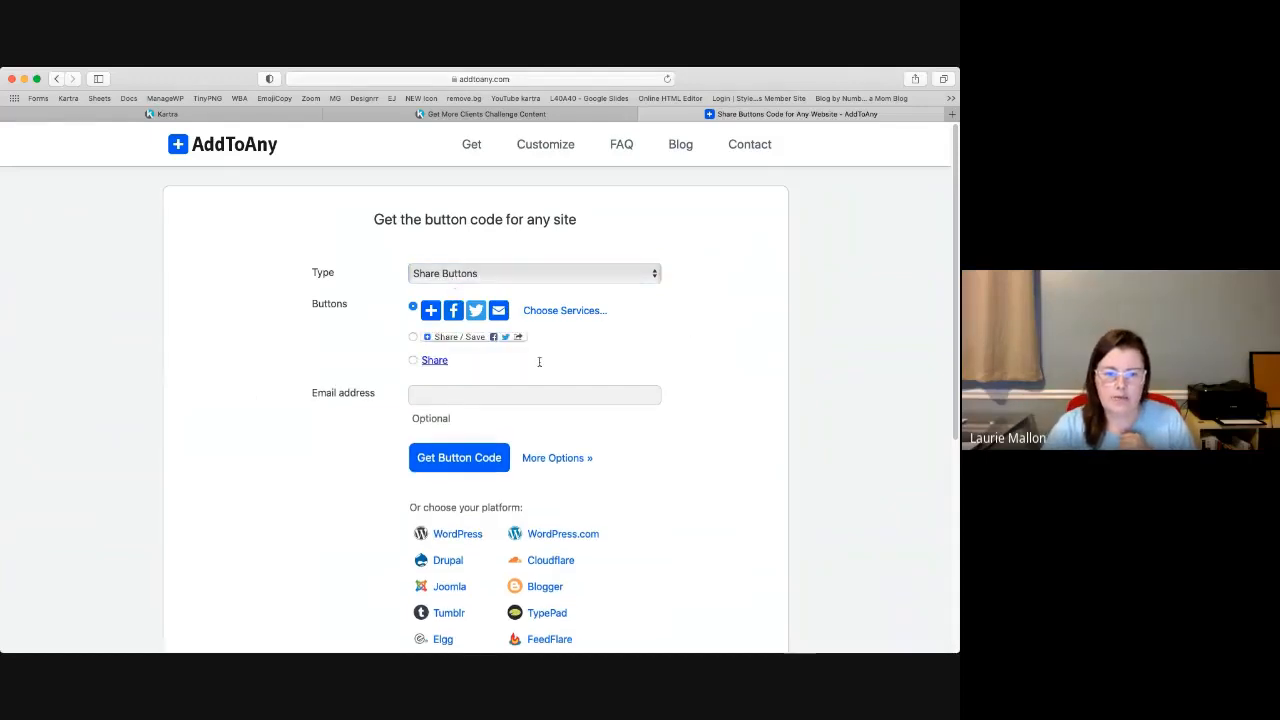
pyautogui.click(582, 313)
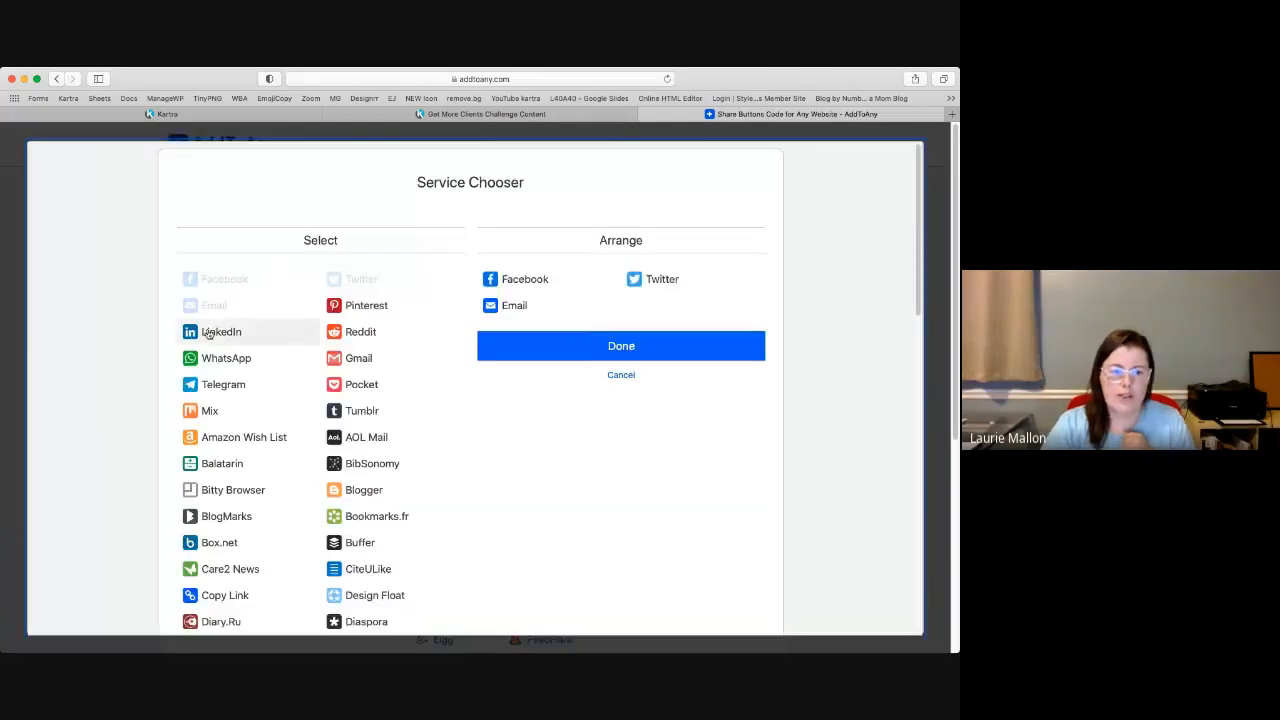
pyautogui.scroll(-2, 474, 526)
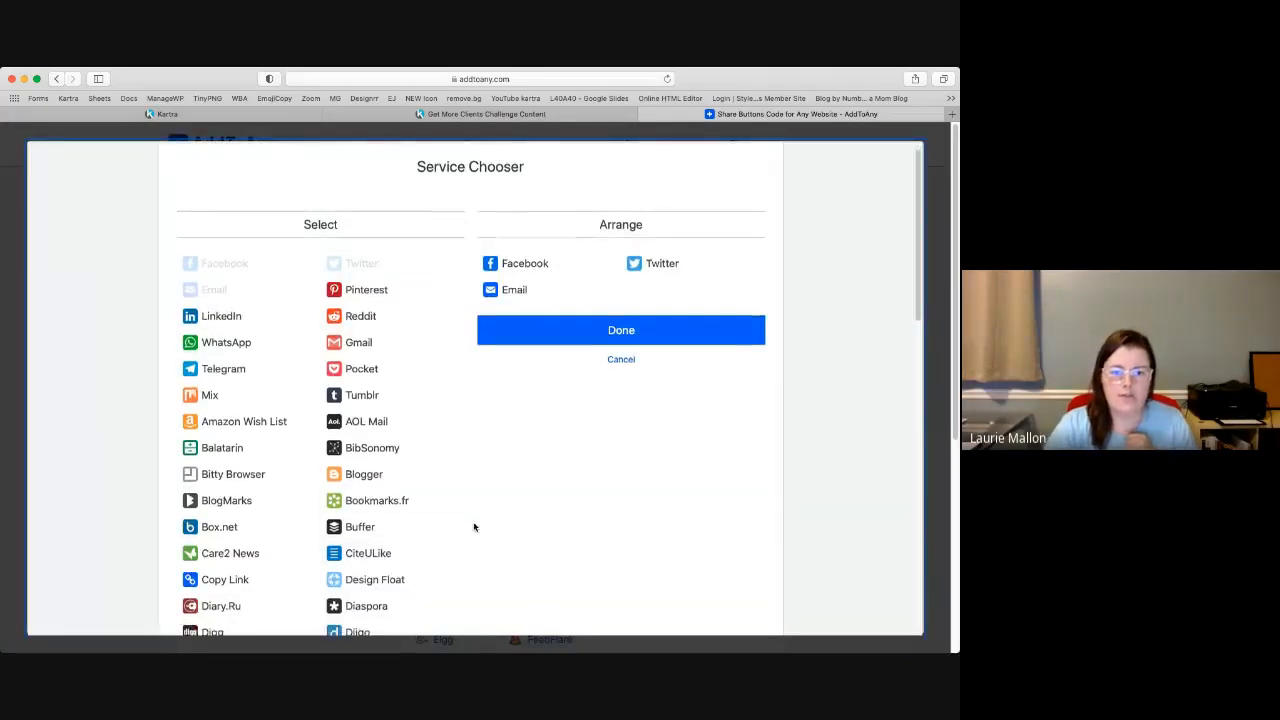
pyautogui.scroll(2, 474, 526)
pyautogui.moveTo(673, 279)
pyautogui.mouseDown()
pyautogui.moveTo(317, 380)
pyautogui.moveTo(650, 280)
pyautogui.mouseUp()
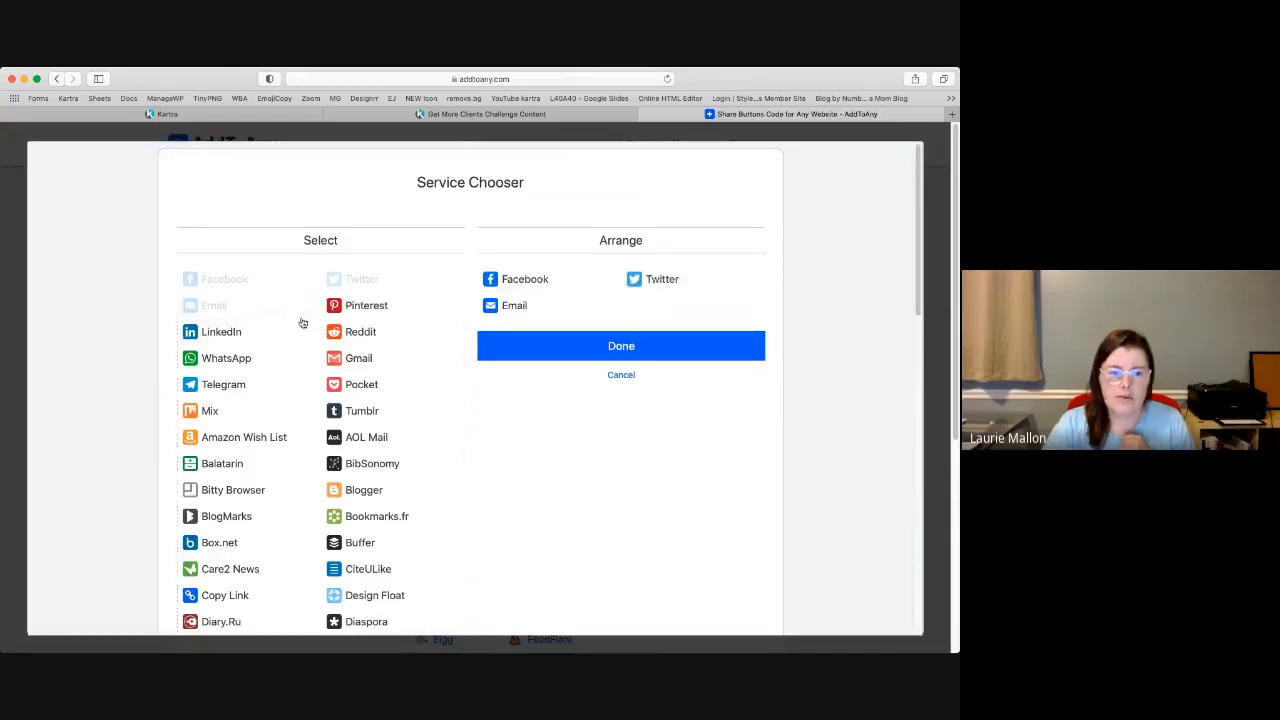
pyautogui.moveTo(356, 305); pyautogui.dragTo(524, 296)
pyautogui.click(397, 300)
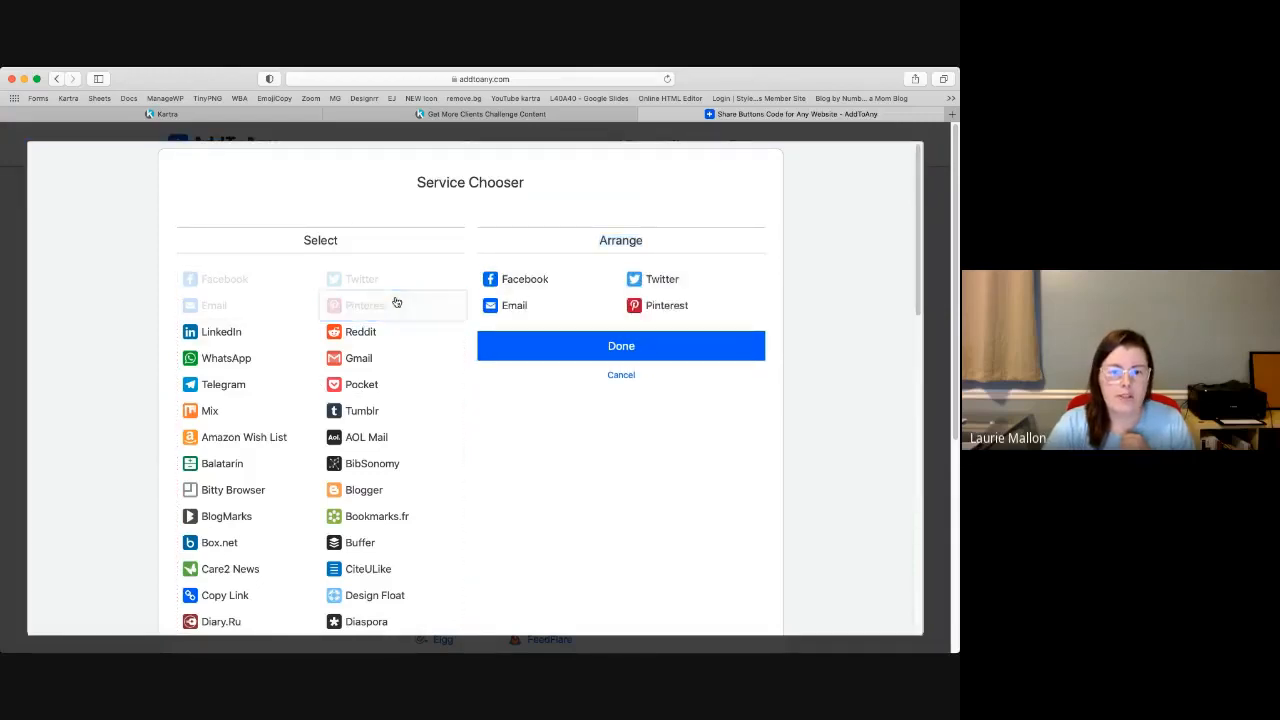
pyautogui.scroll(-10, 294, 568)
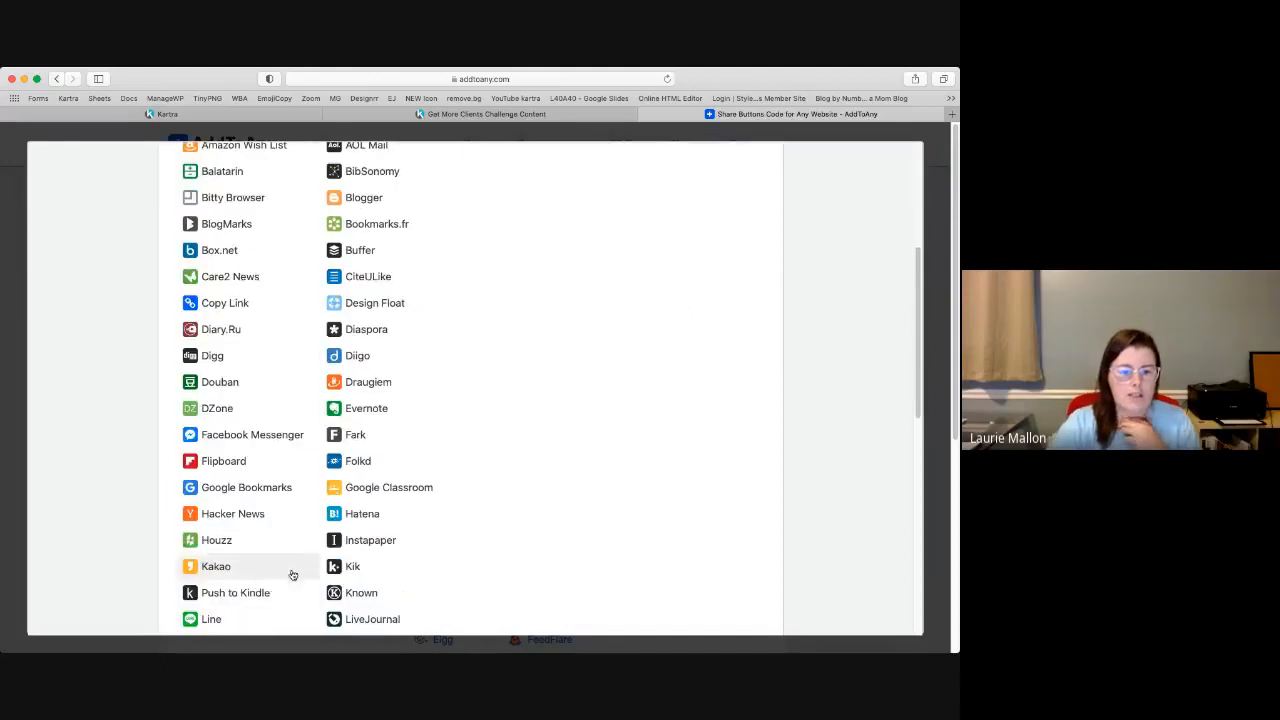
pyautogui.scroll(12, 326, 510)
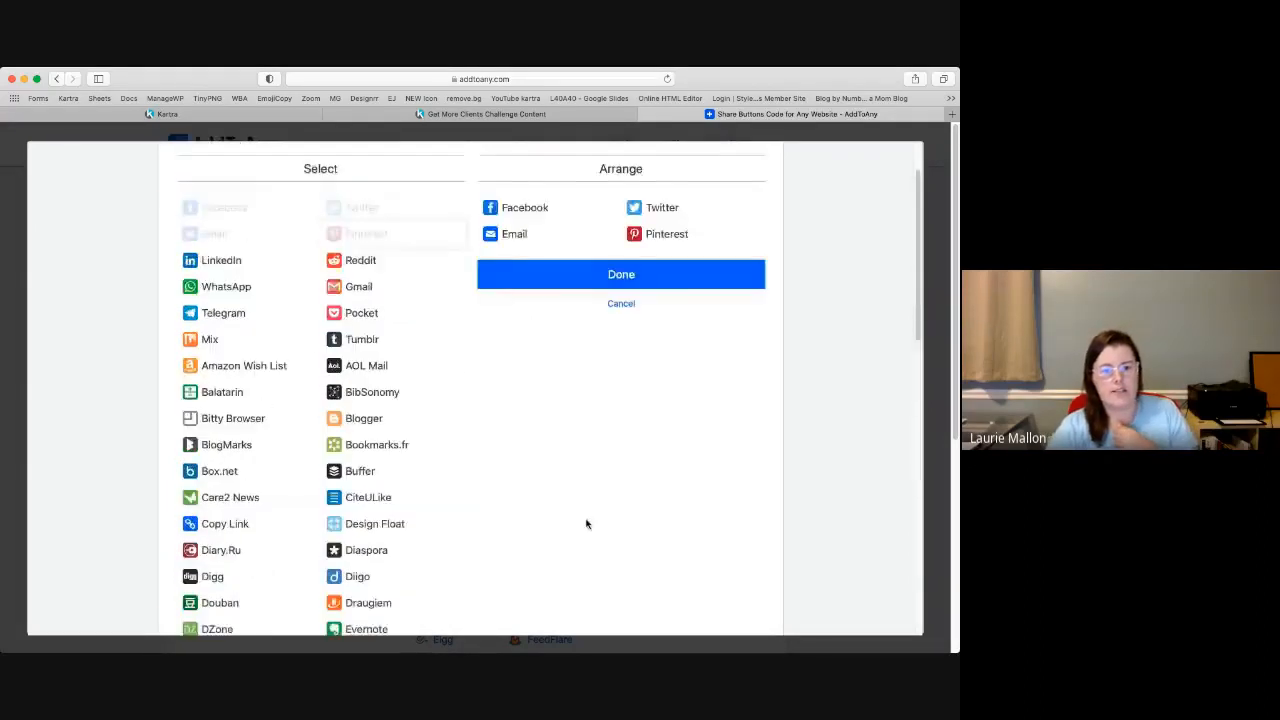
pyautogui.click(589, 348)
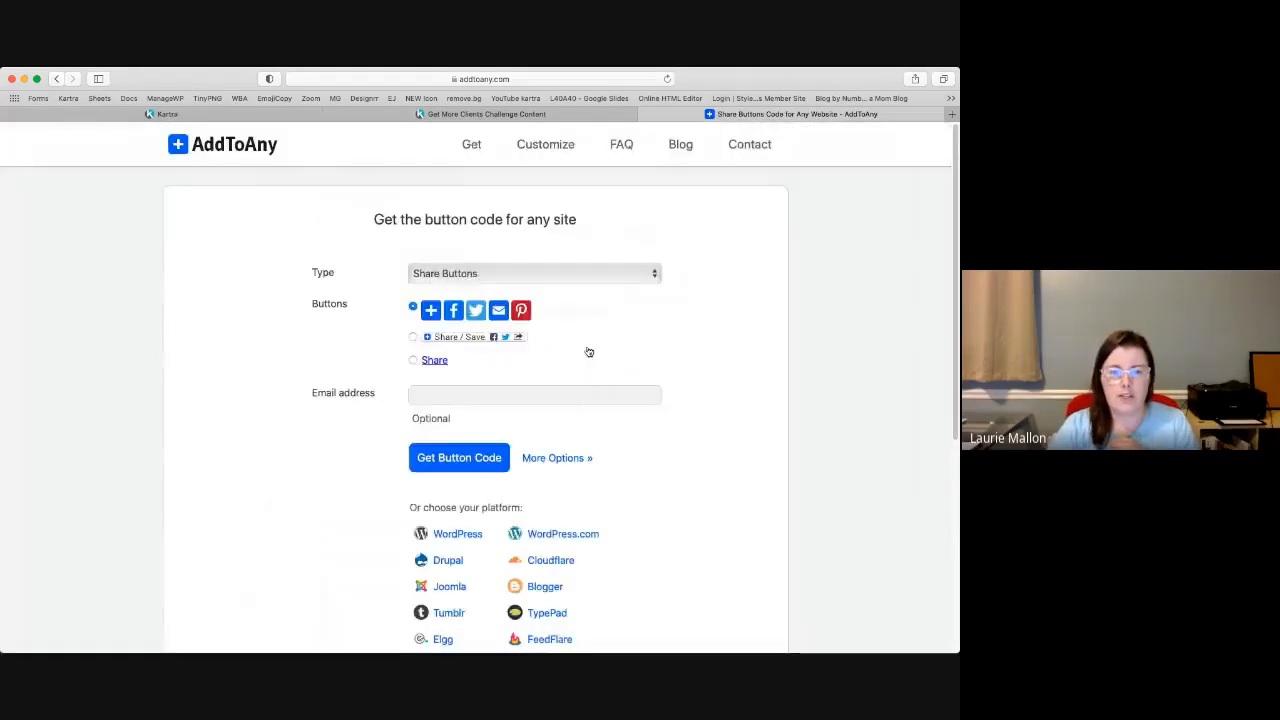
# Step: Generate the share button code without entering an email address and copy the complete code
pyautogui.click(435, 395)
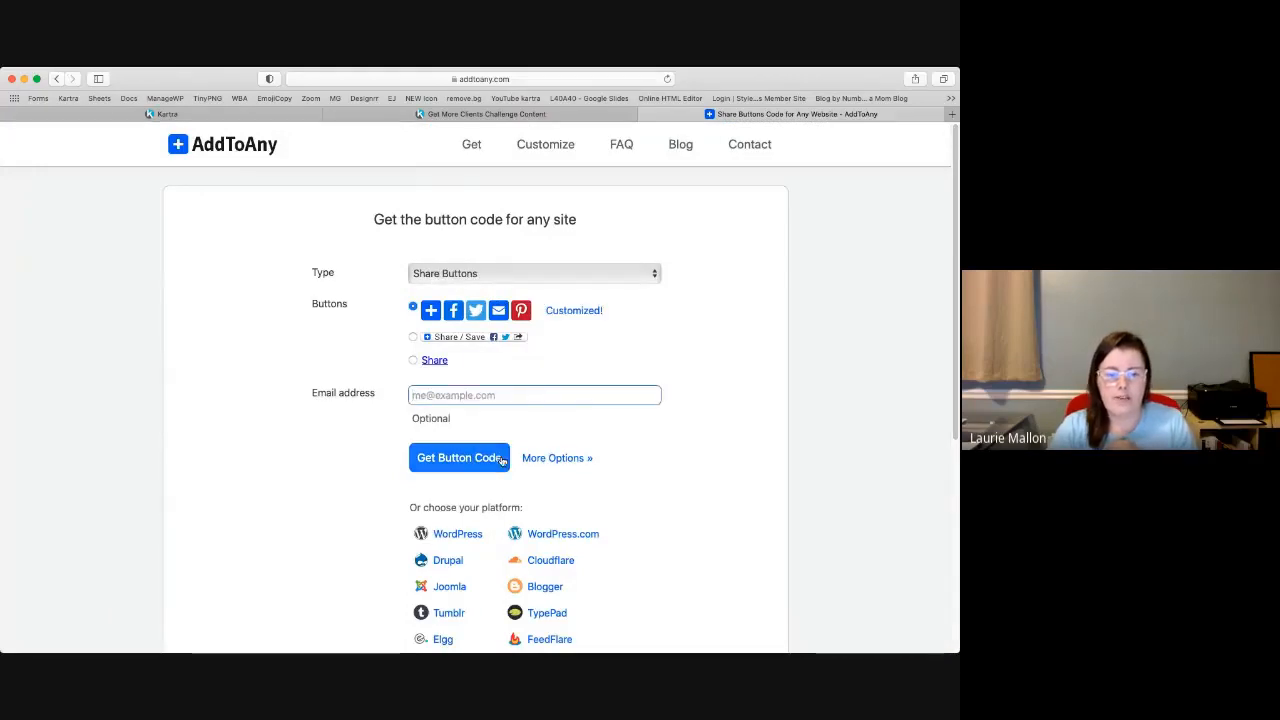
pyautogui.scroll(-1, 560, 495)
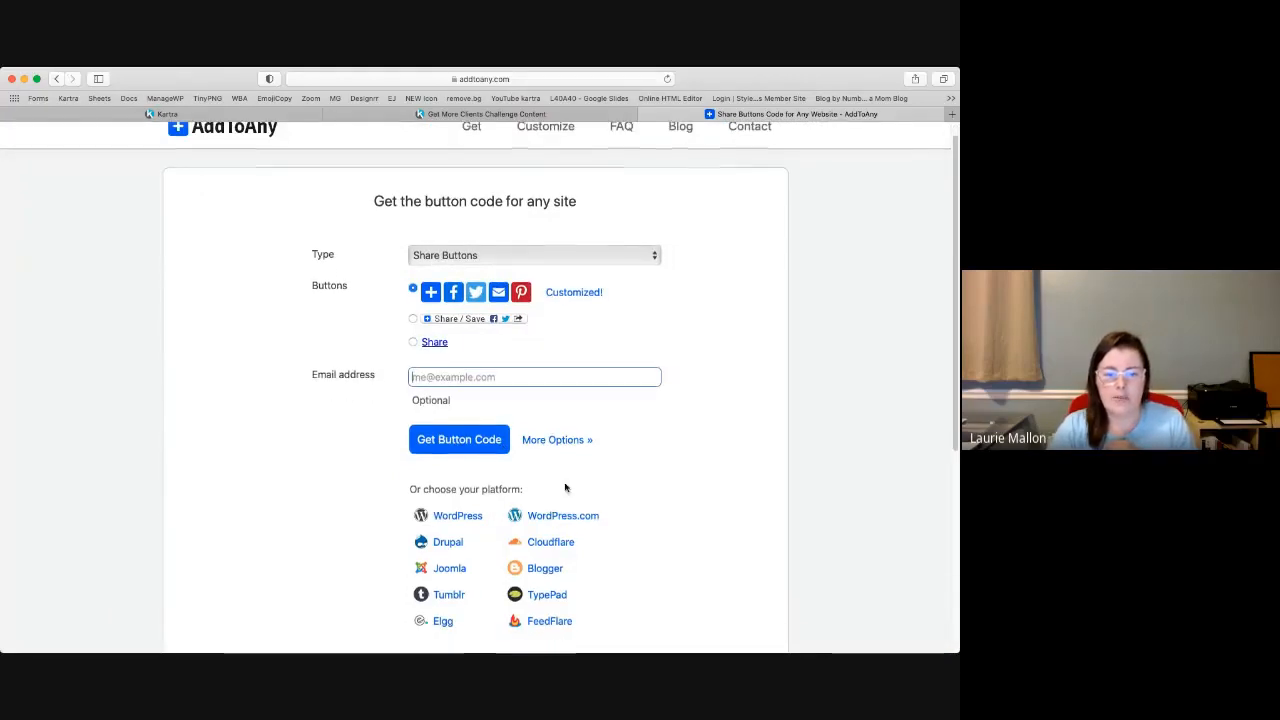
pyautogui.click(445, 441)
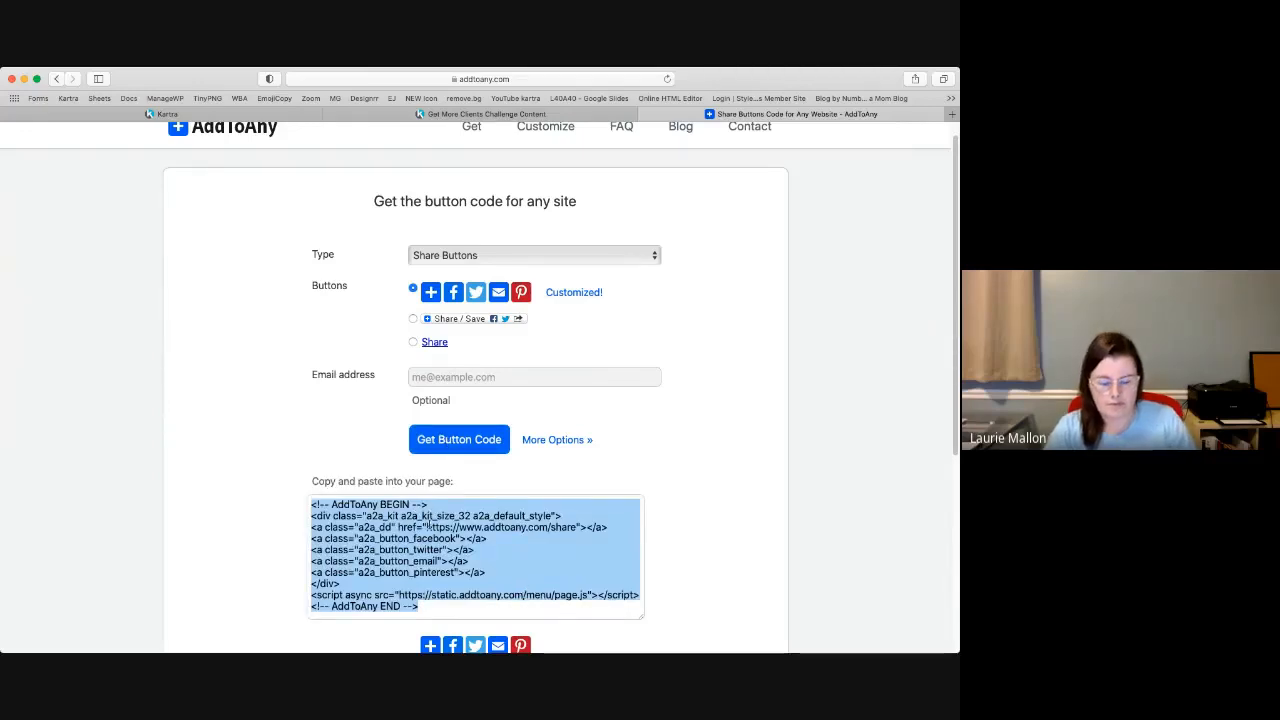
# Step: Return to Kartra, close the page publishing dialog and open the page "MJ Quiz Outcome 1 with Description" in the page editor
pyautogui.click(165, 114)
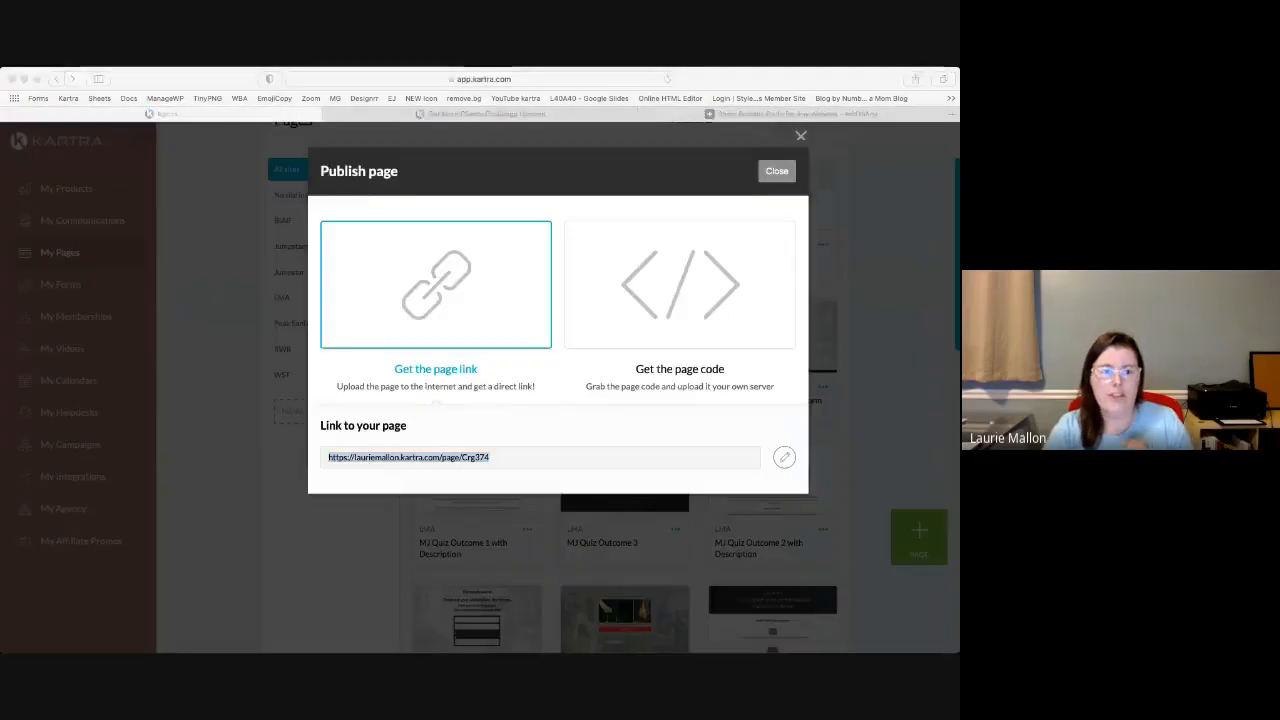
pyautogui.click(776, 170)
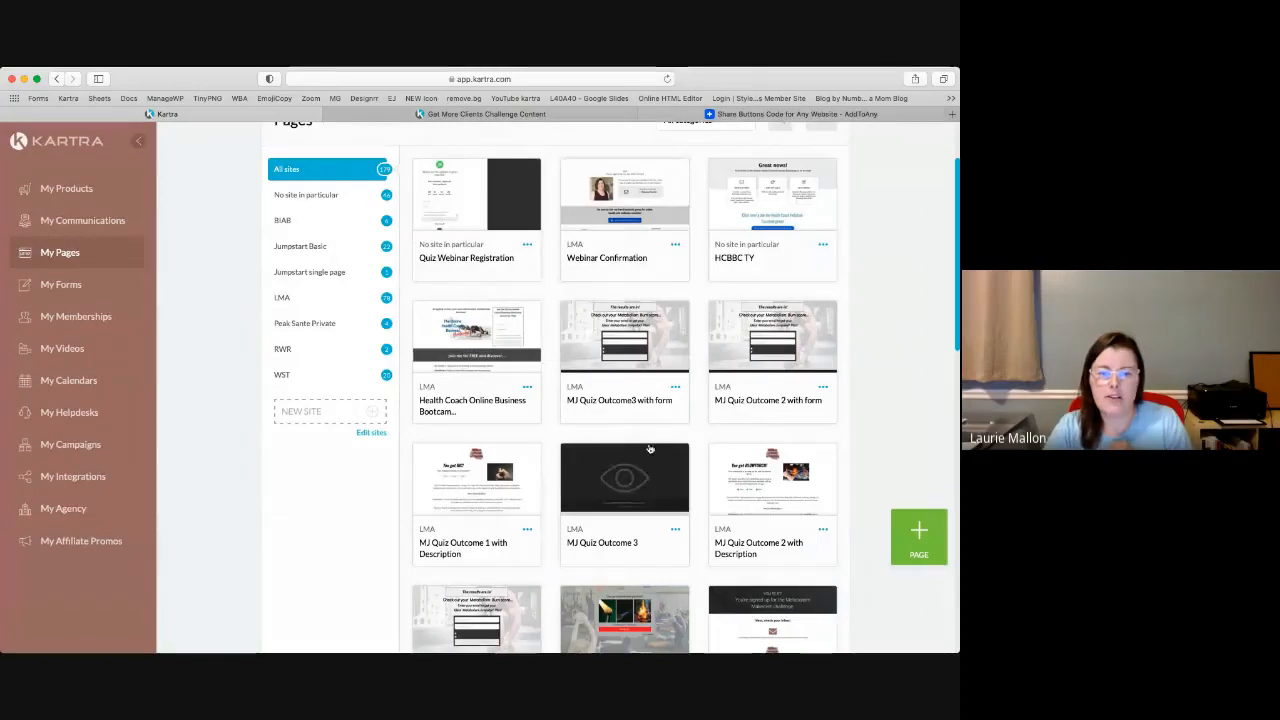
pyautogui.click(526, 530)
pyautogui.click(591, 553)
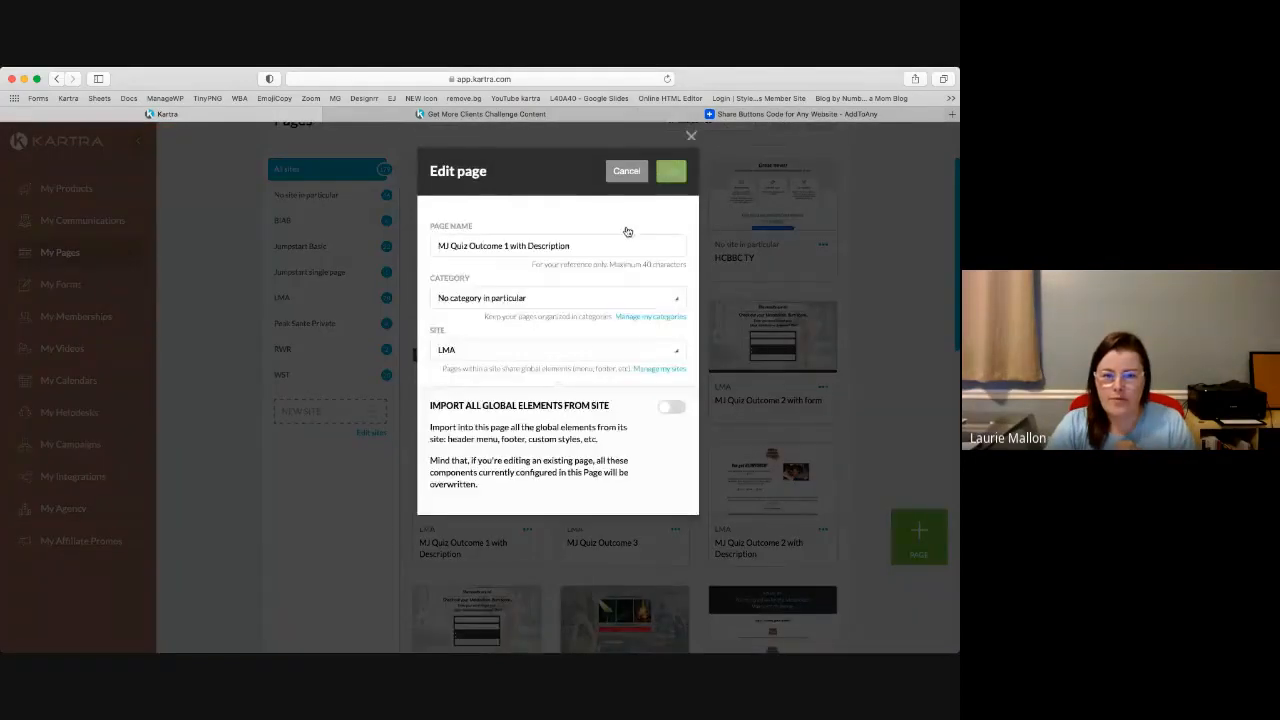
pyautogui.click(671, 172)
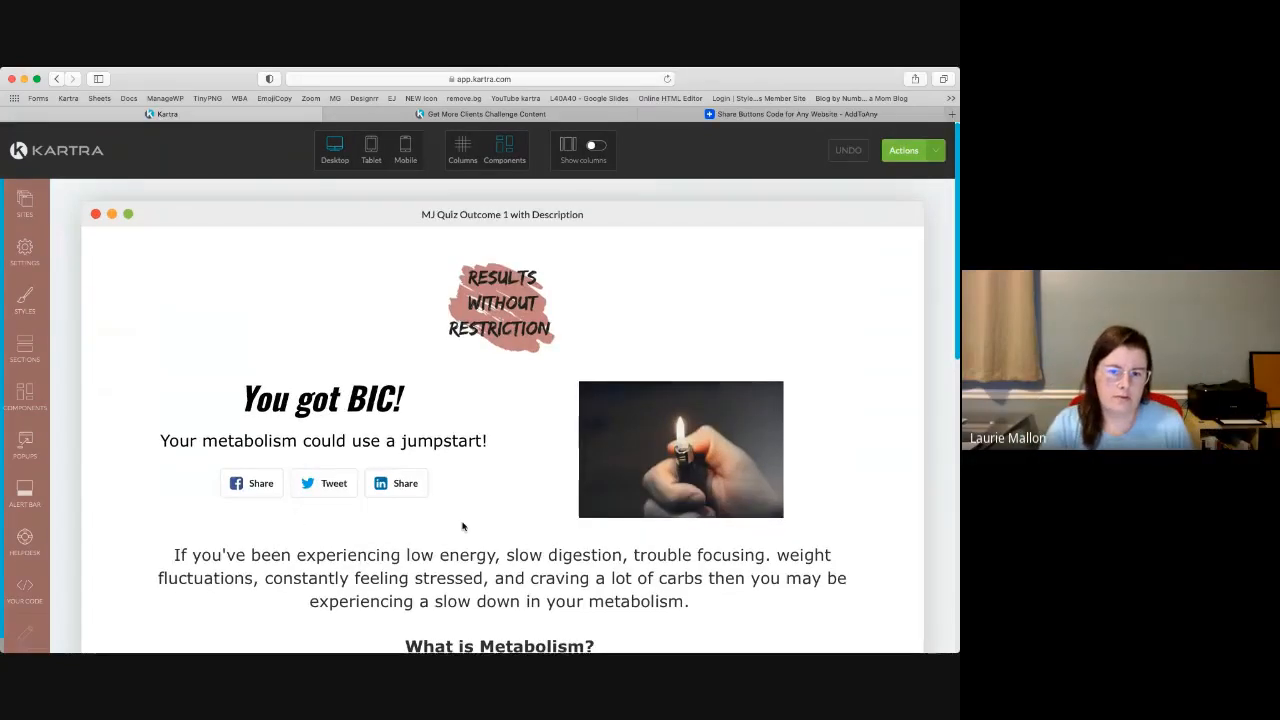
# Step: Check the style and effects configuration of the existing social share buttons under "Your metabolism could use a jumpstart!"
pyautogui.scroll(-2, 437, 531)
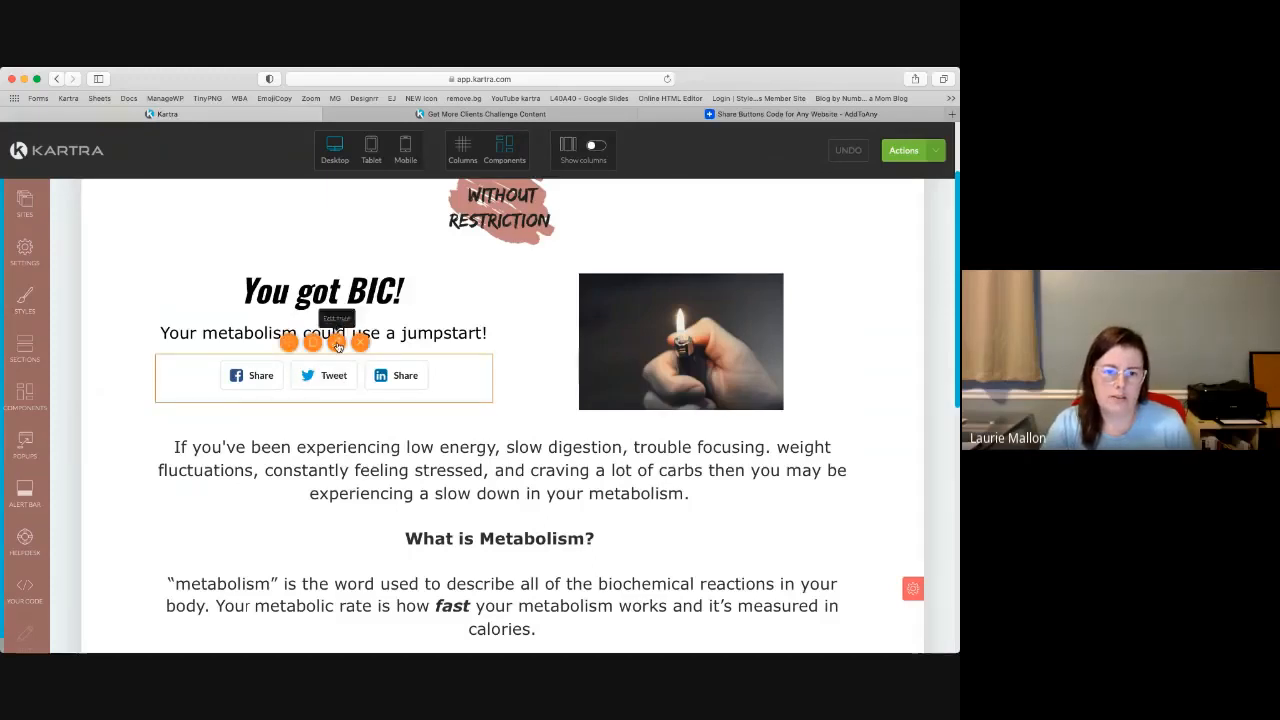
pyautogui.click(337, 343)
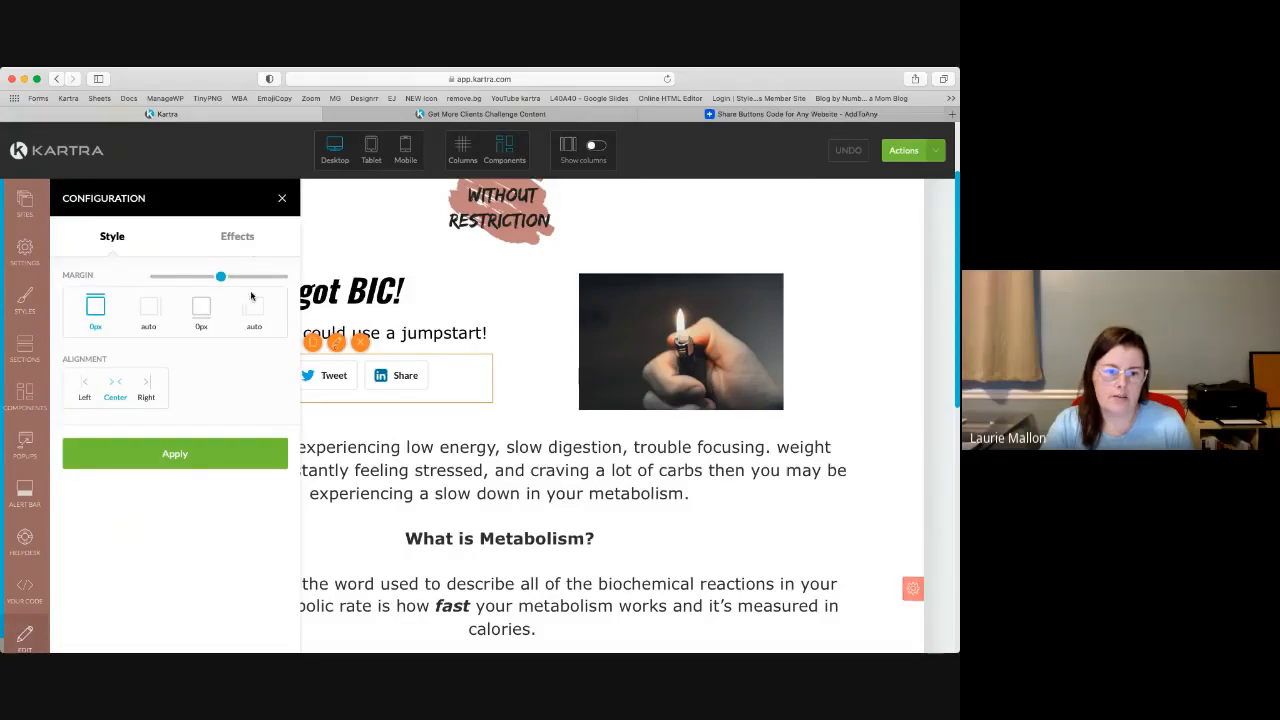
pyautogui.click(240, 238)
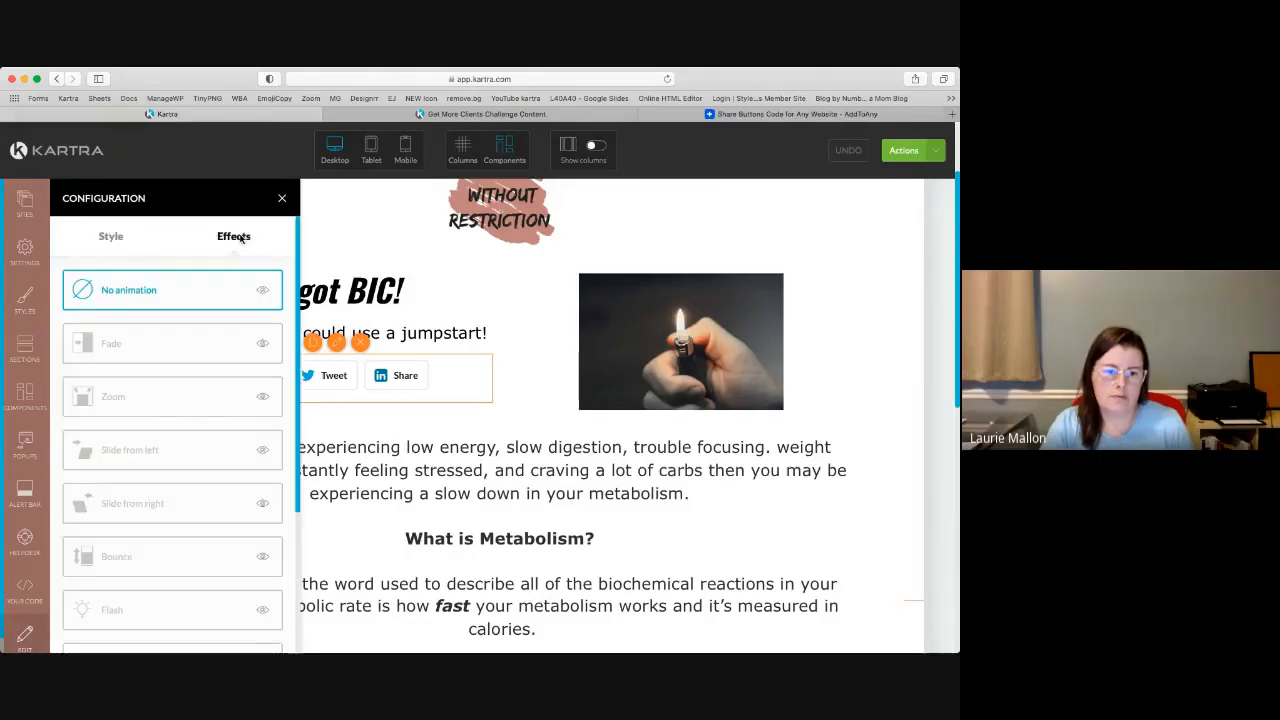
pyautogui.click(283, 200)
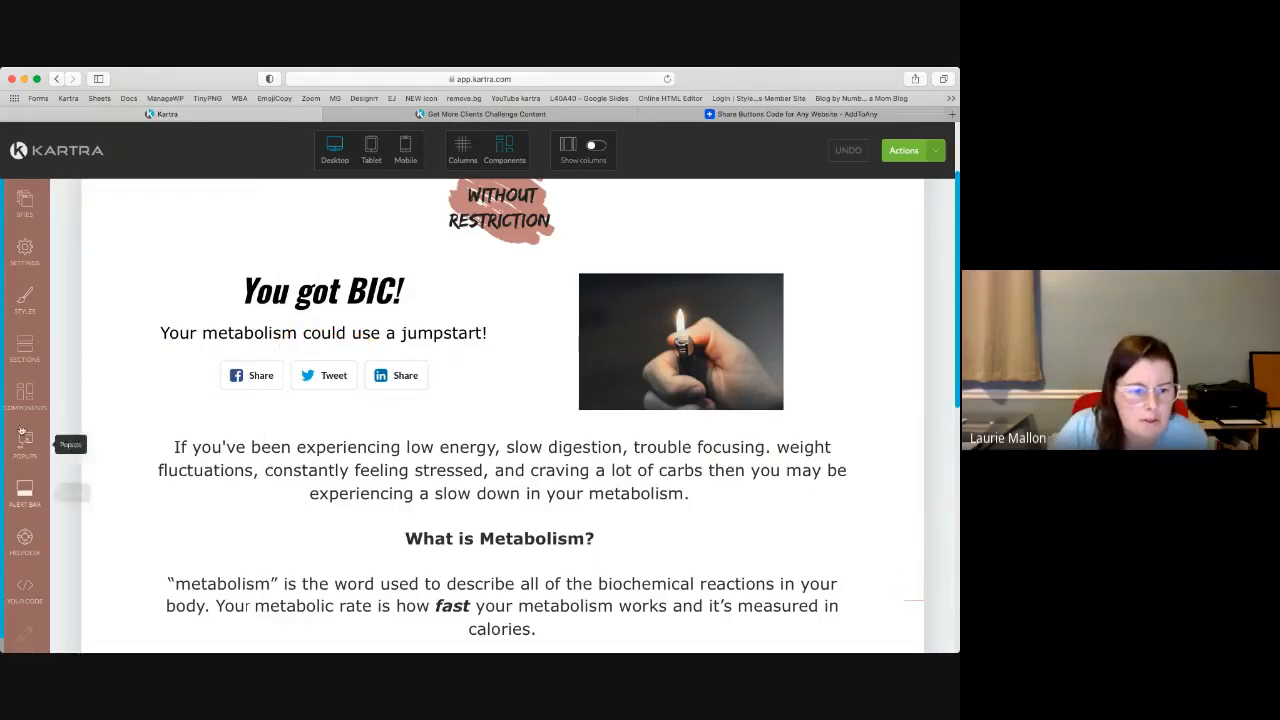
# Step: Insert a custom code component below the existing share buttons, paste the AddToAny code inside its data-embed div and save it
pyautogui.click(21, 396)
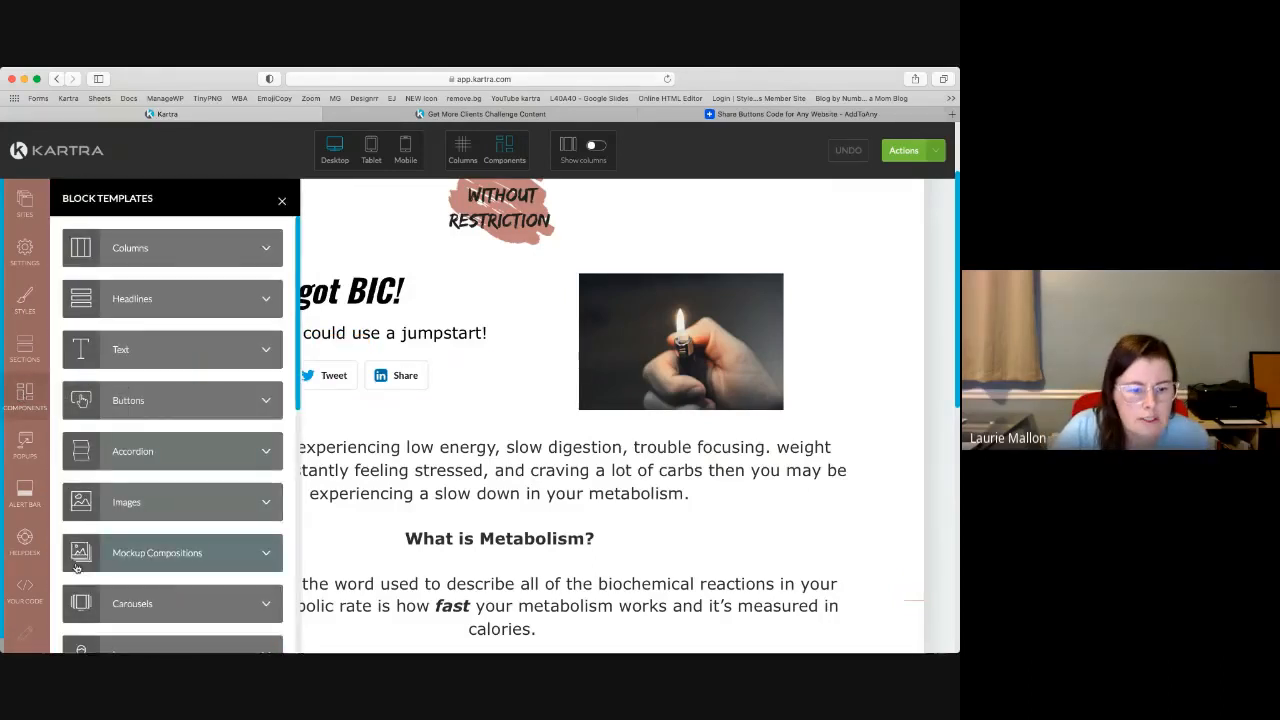
pyautogui.click(19, 606)
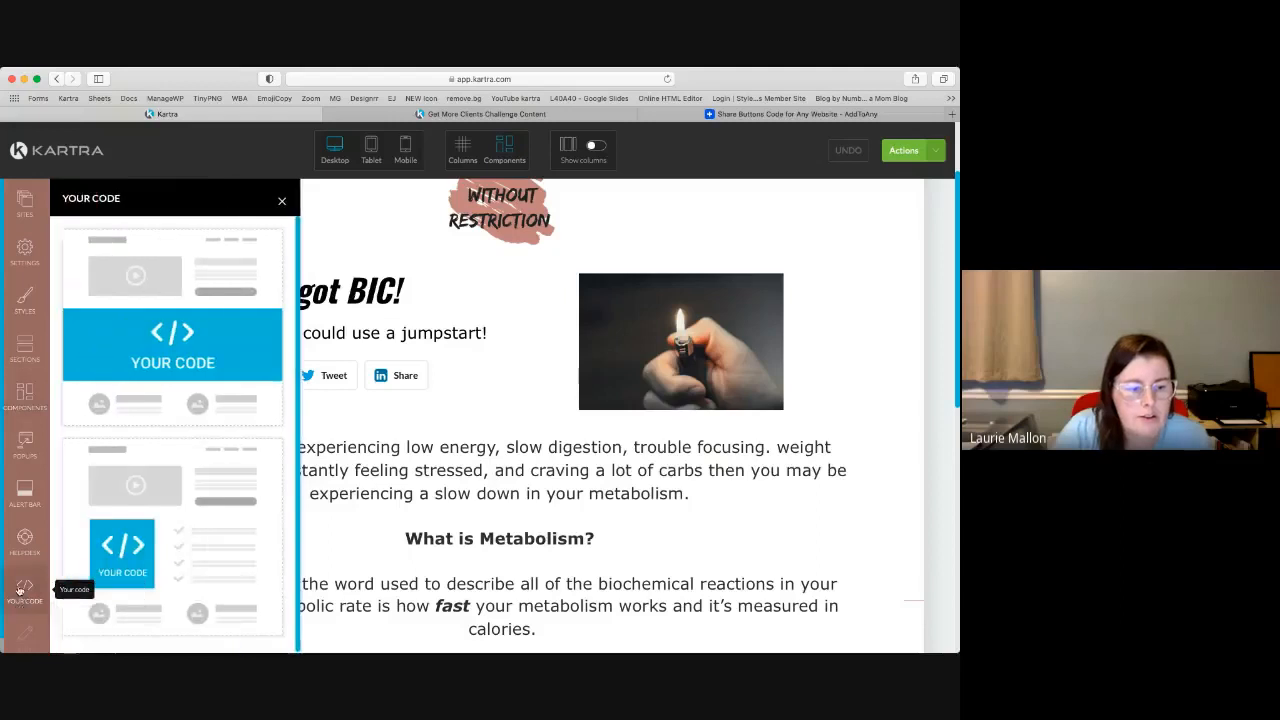
pyautogui.moveTo(260, 393); pyautogui.dragTo(369, 457)
pyautogui.click(281, 203)
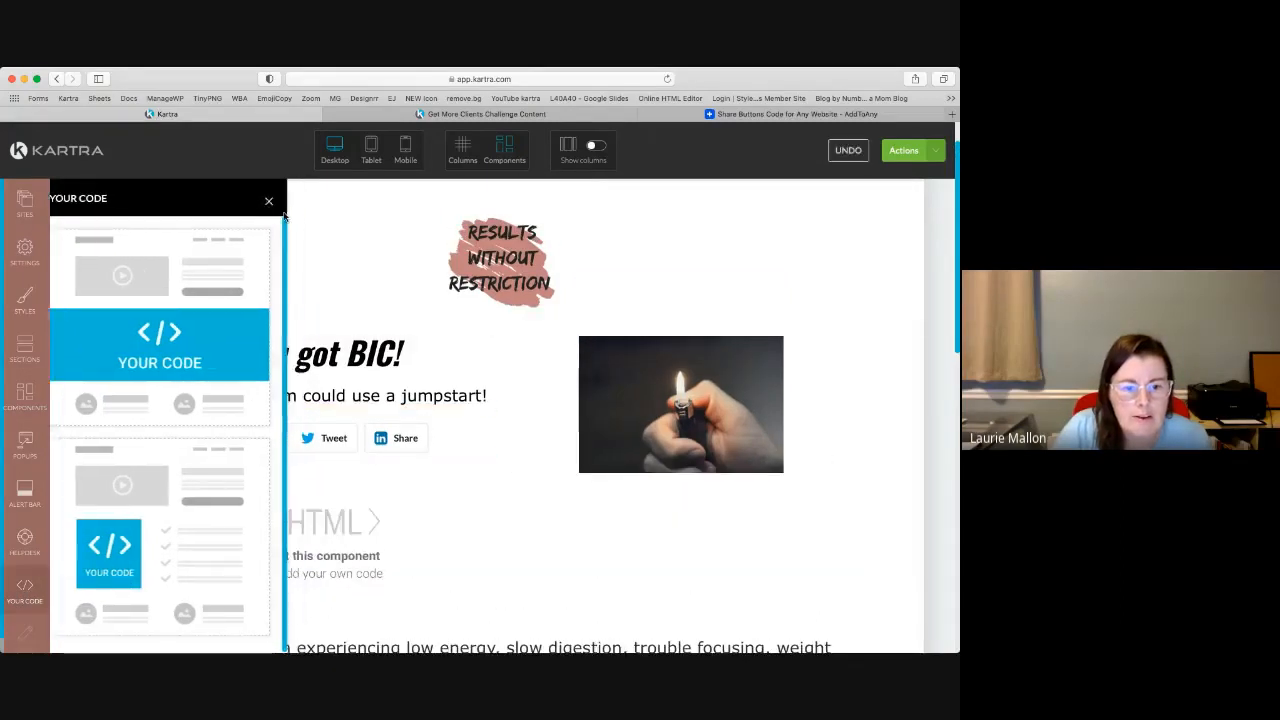
pyautogui.click(339, 517)
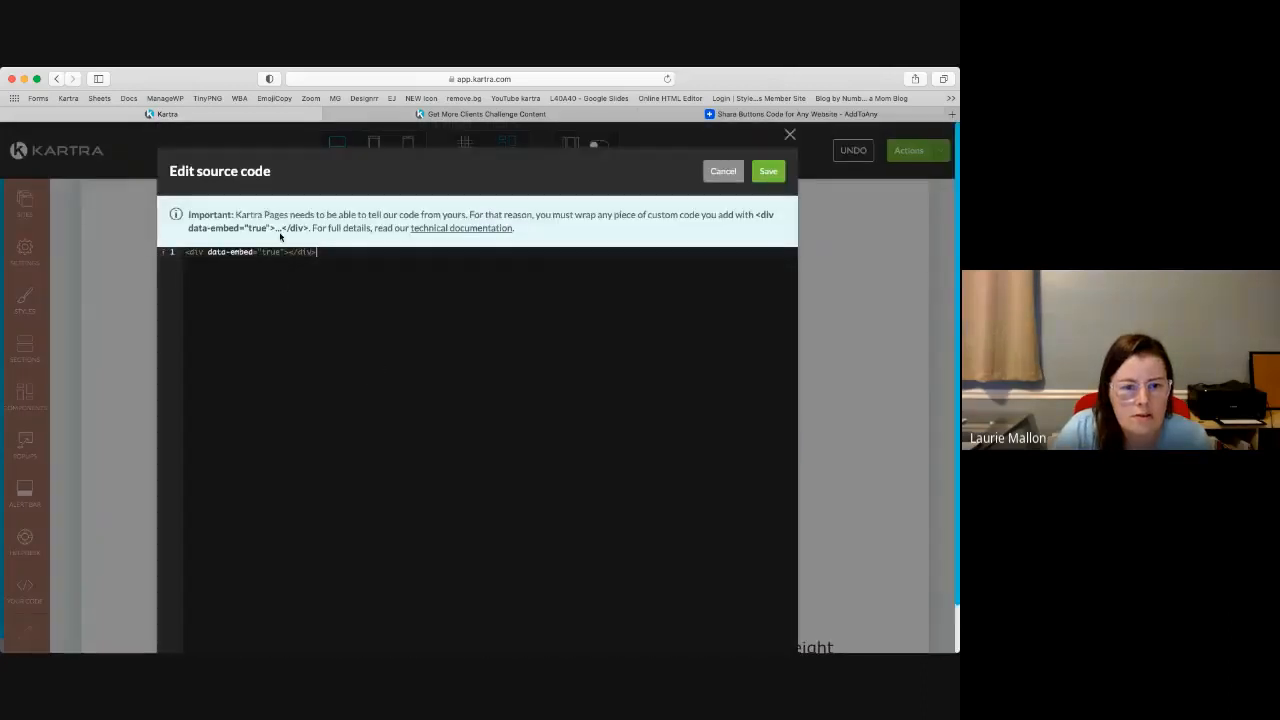
pyautogui.write('<!-- AddToAny BEGIN --> <div class="a2a_kit a2a_kit_size_32 a2a_default_style"> <a class="a2a_dd" href="https://www.addtoany.com/share"></a> <a class="a2a_button_facebook"></a> <a class="a2a_button_twitter"></a> <a class="a2a_button_email"></a> <a class="a2a_button_pinterest"></a> </div> <script async src="https://static.addtoany.com/menu/page.js"></script> <!-- AddToAny END -->')
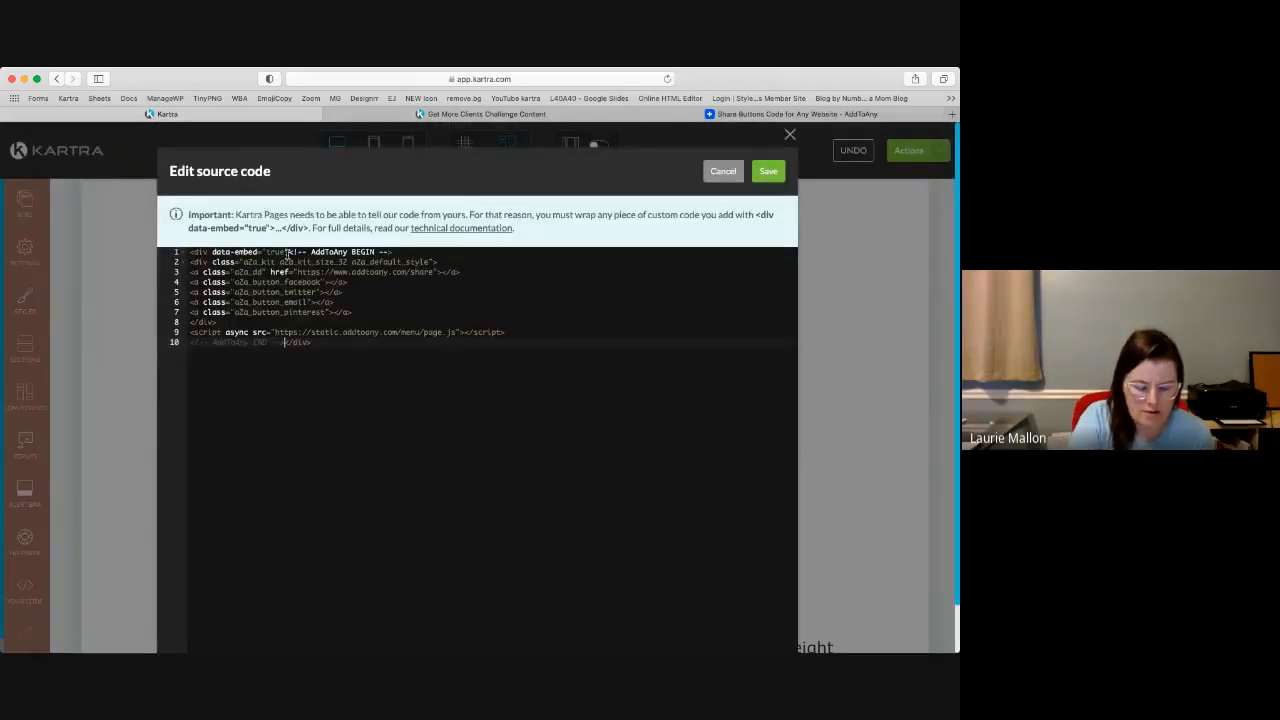
pyautogui.click(768, 172)
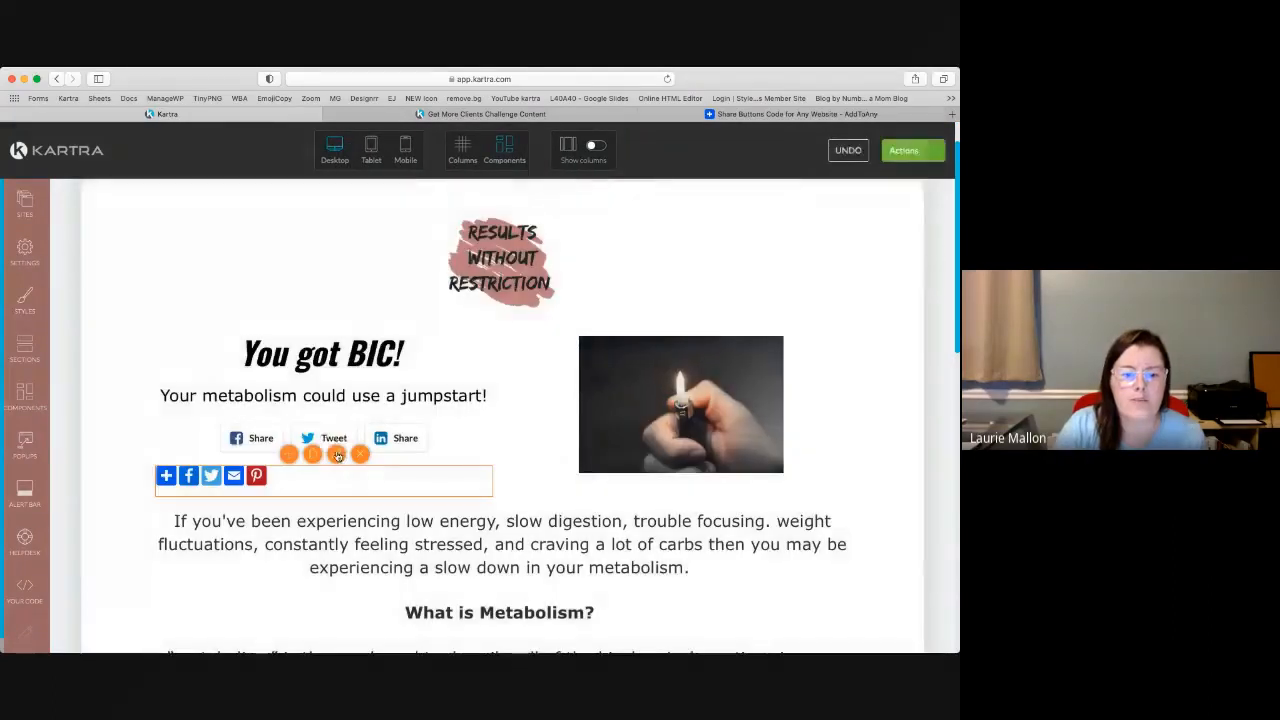
pyautogui.click(337, 456)
pyautogui.click(768, 172)
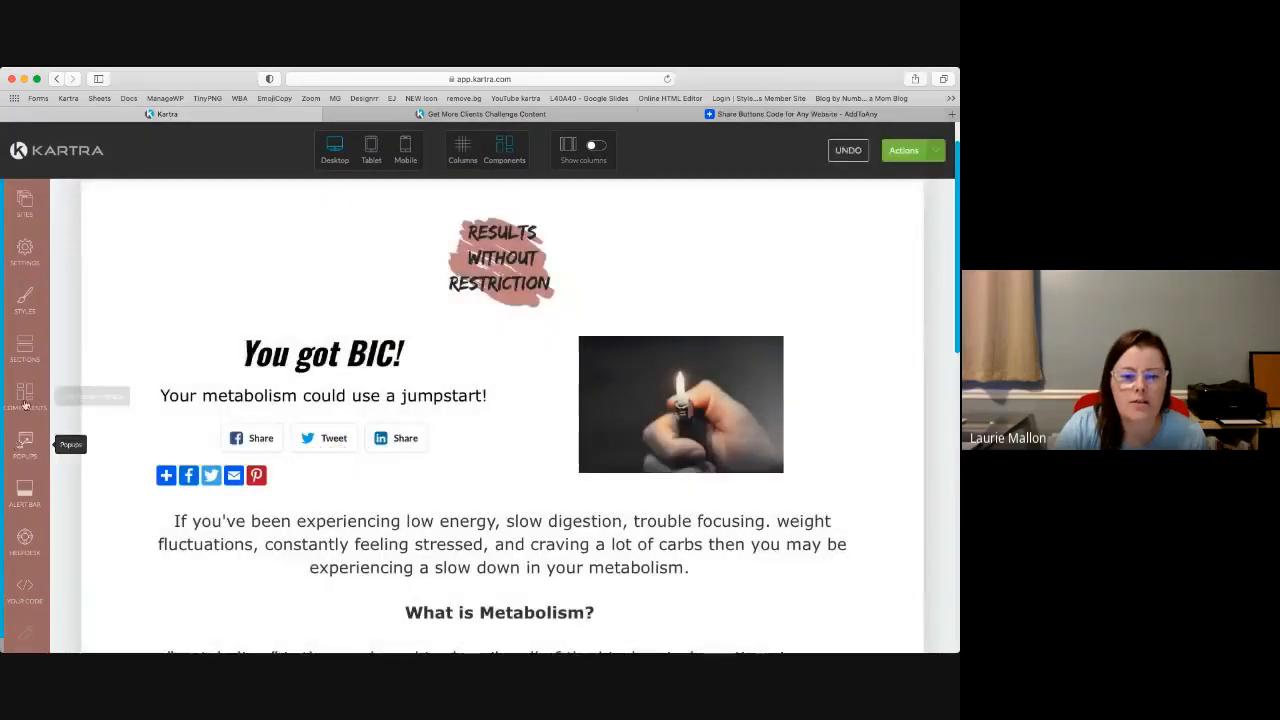
# Step: Add a Social Share block with large white Facebook, Twitter, Pinterest and LinkedIn buttons above the existing share buttons
pyautogui.click(22, 389)
pyautogui.scroll(-5, 185, 520)
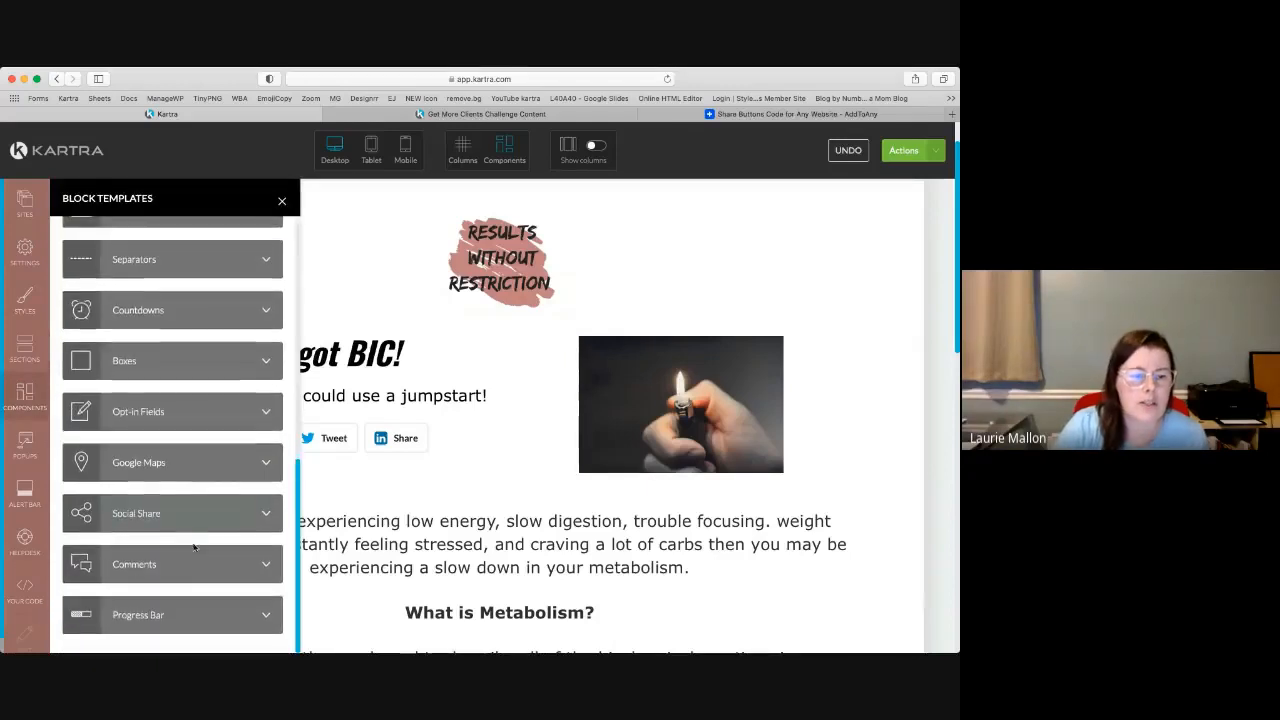
pyautogui.click(182, 510)
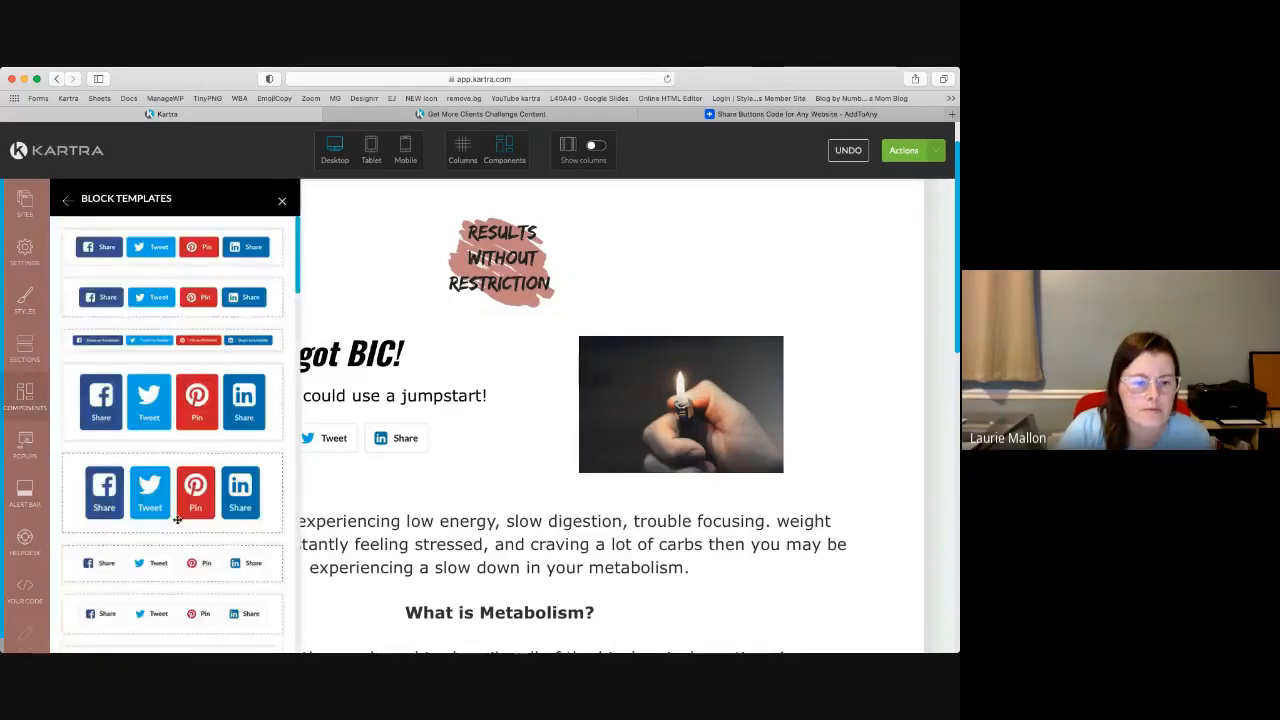
pyautogui.scroll(-5, 211, 559)
pyautogui.moveTo(153, 347); pyautogui.dragTo(362, 458)
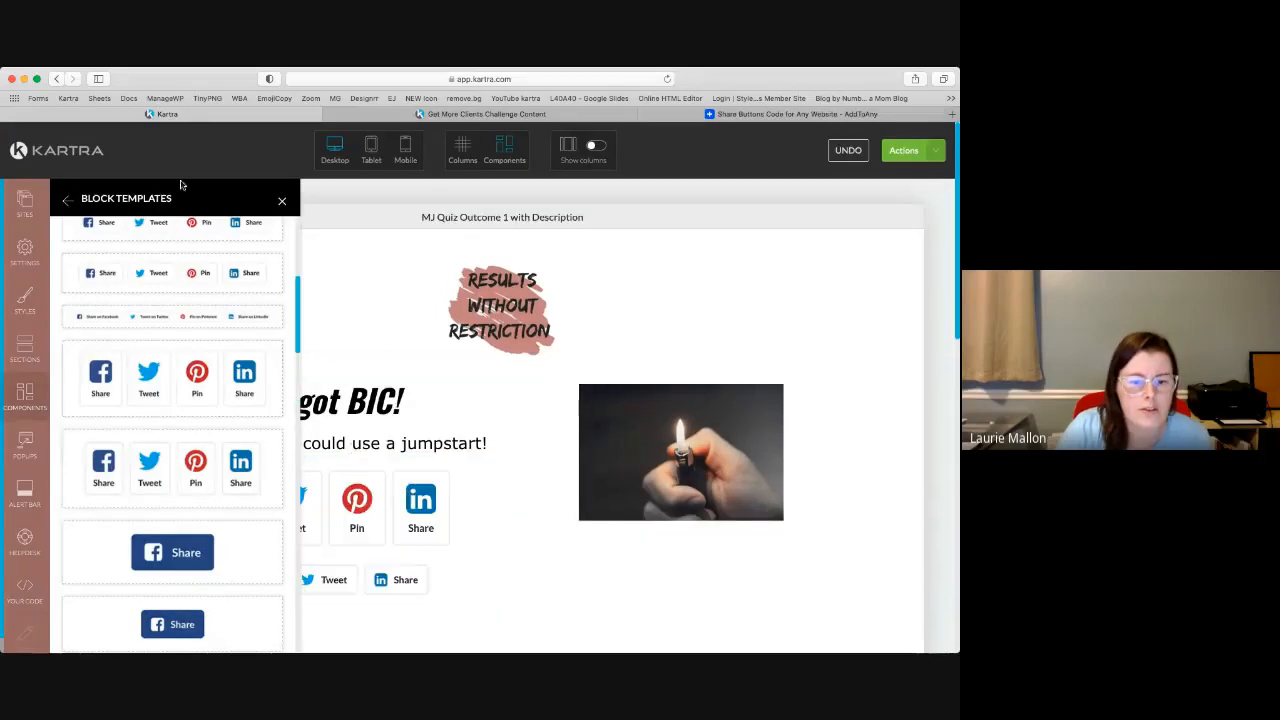
pyautogui.click(283, 202)
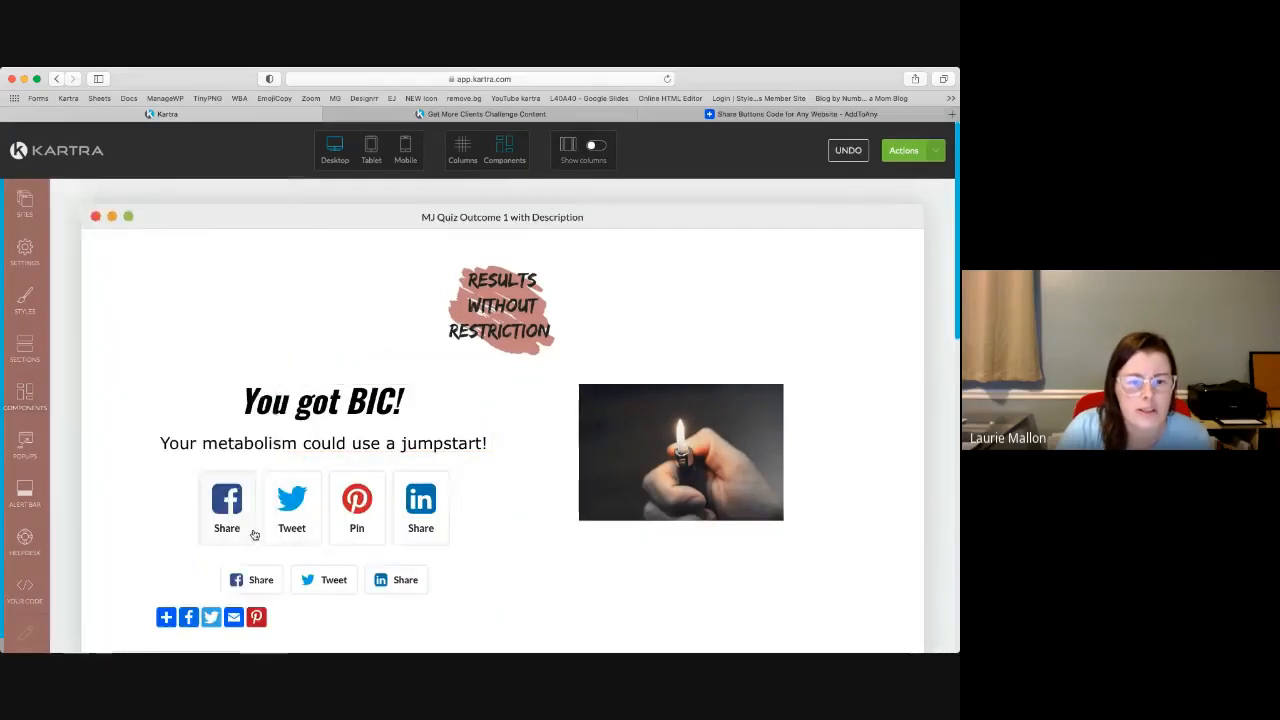
# Step: Open the page's redirect settings and examine the redirect criteria, tag and destination page options
pyautogui.scroll(-3, 496, 520)
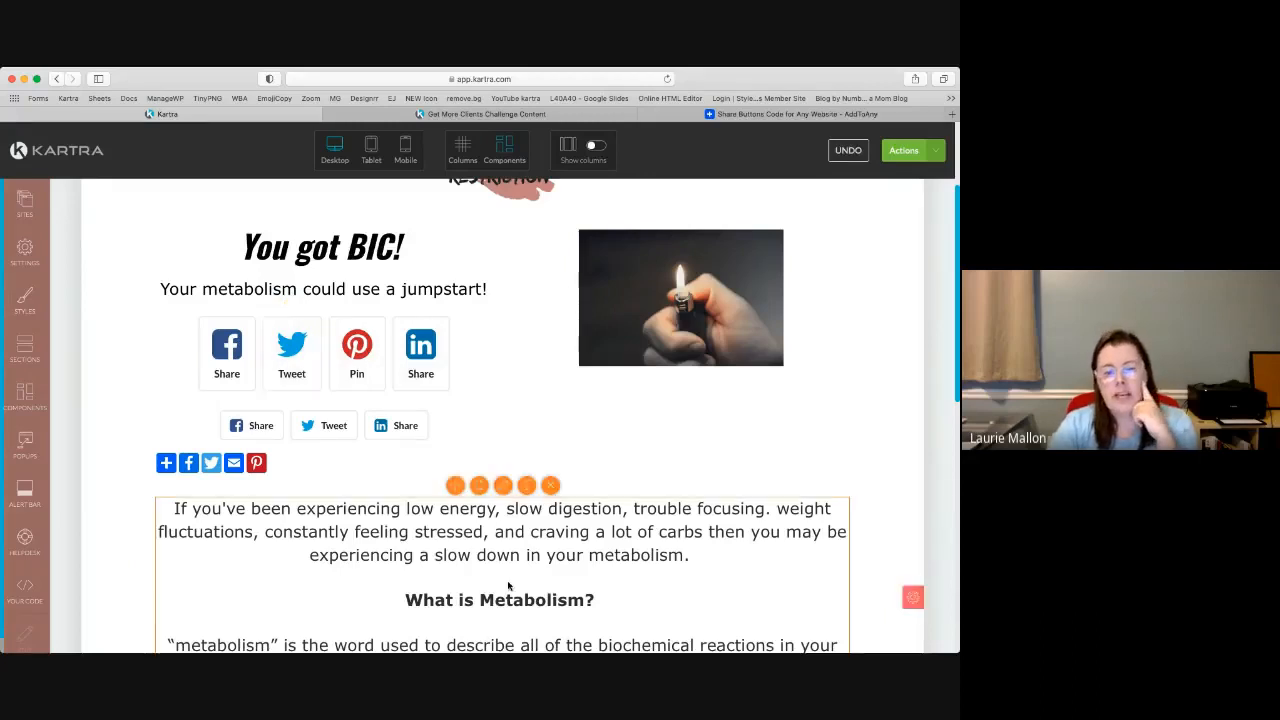
pyautogui.scroll(3, 508, 586)
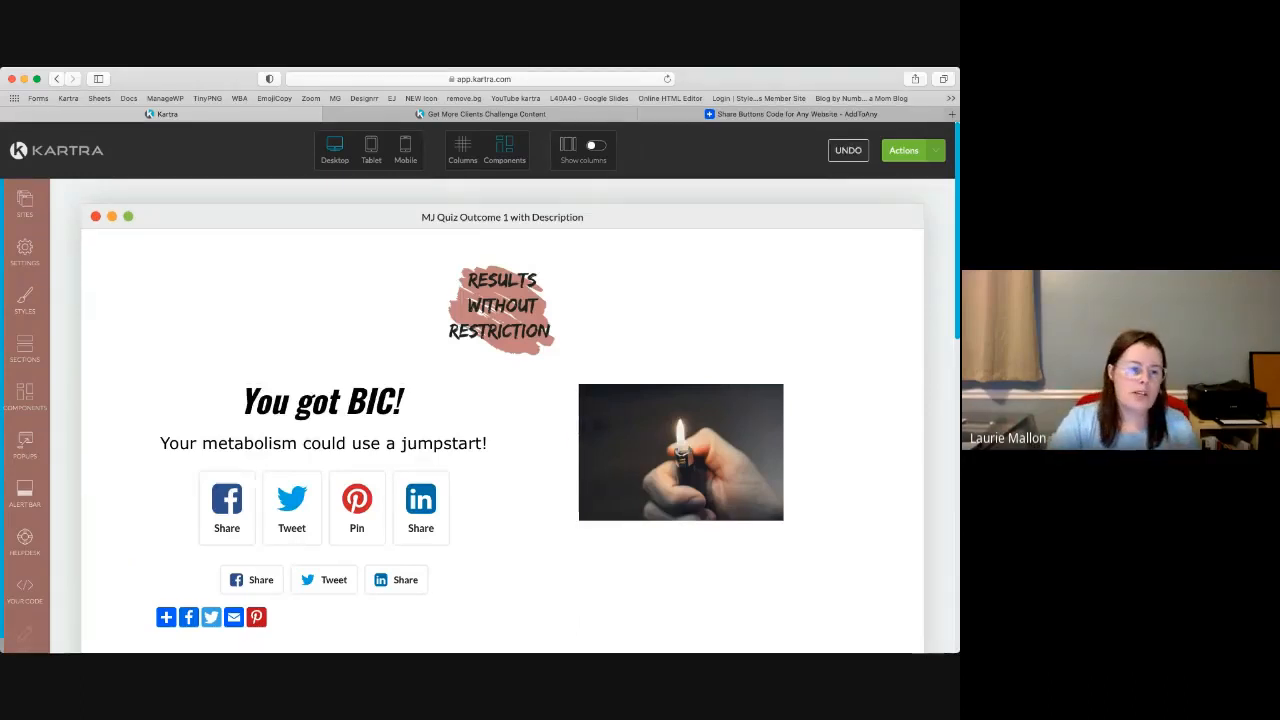
pyautogui.click(25, 254)
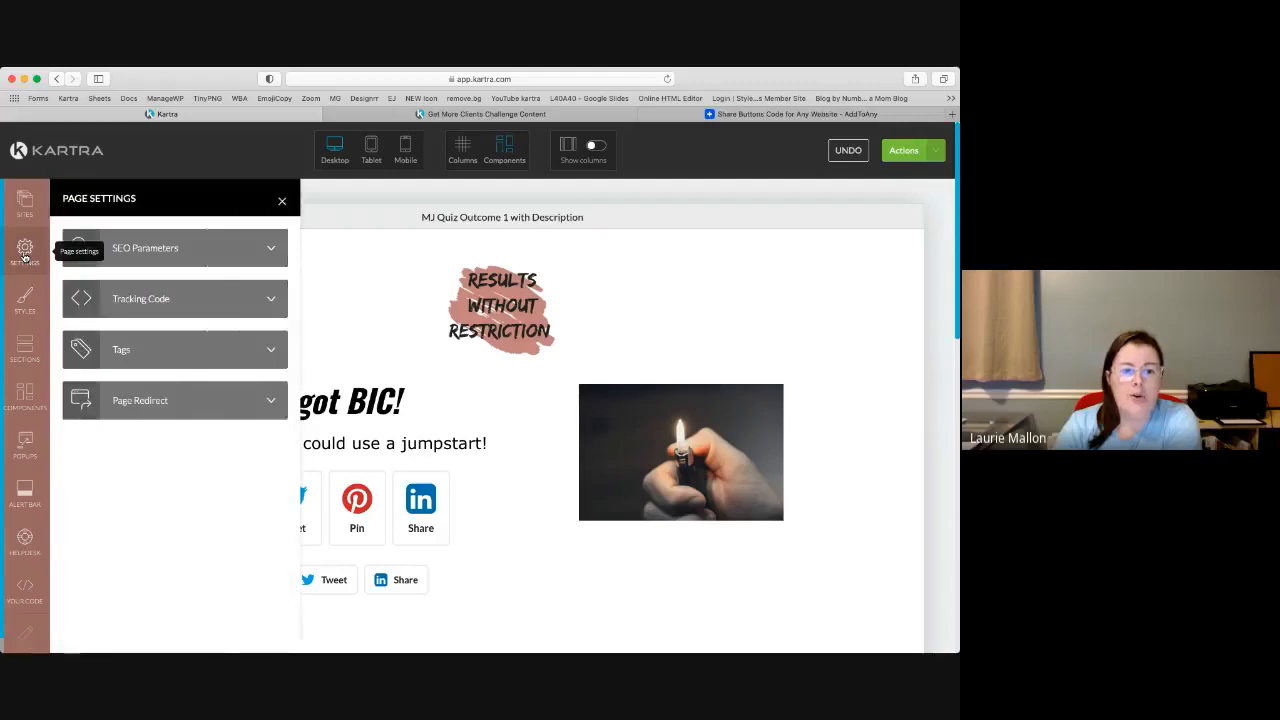
pyautogui.click(157, 402)
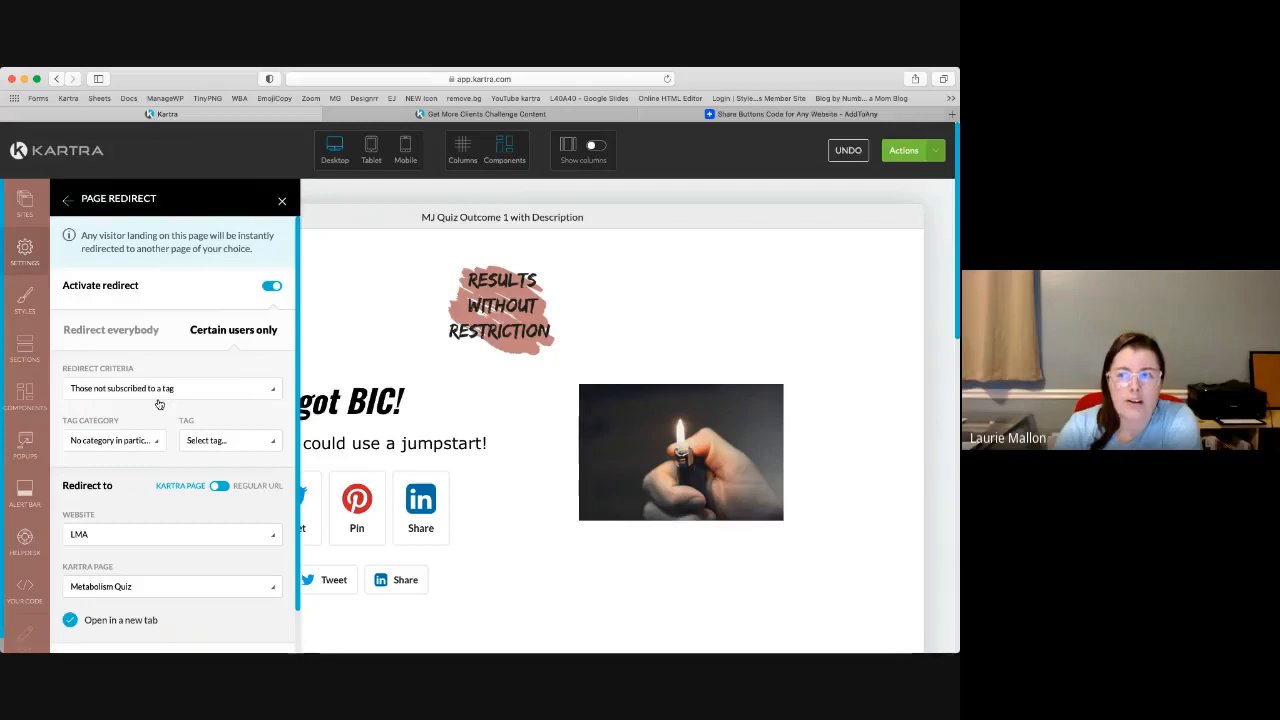
pyautogui.scroll(-2, 176, 544)
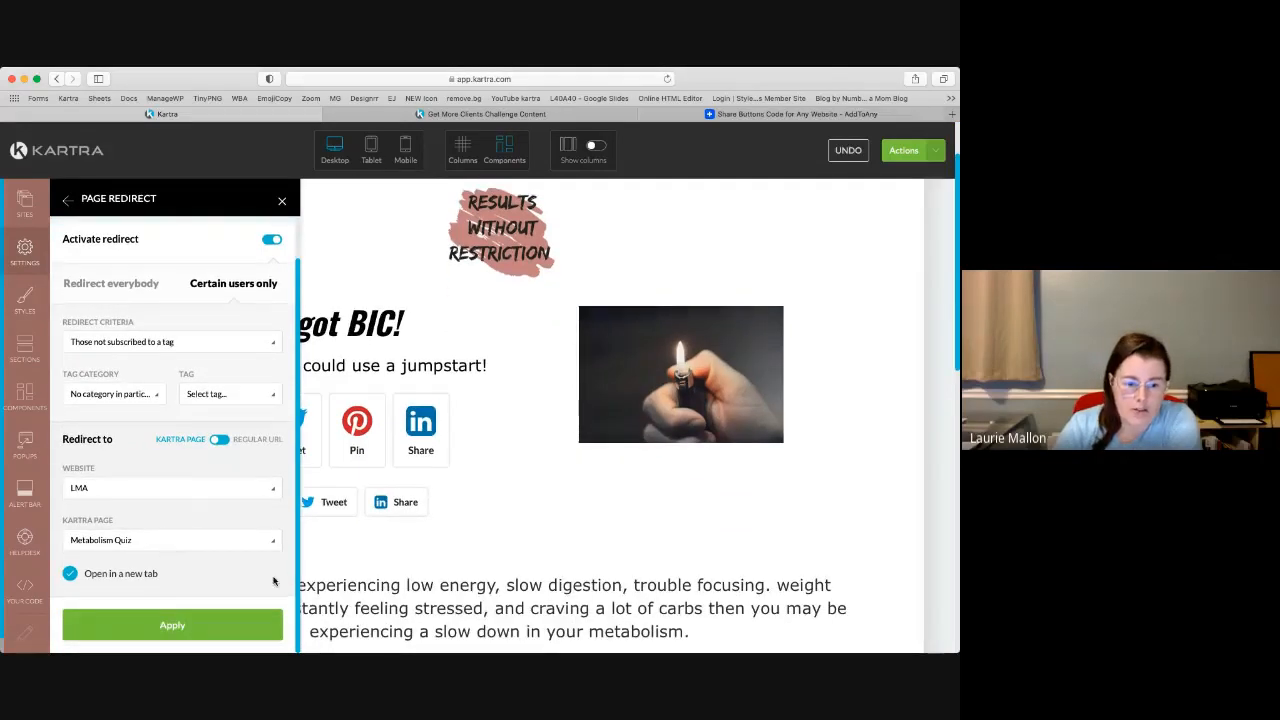
# Step: Keep the redirect criteria at "Those not subscribed to a tag" and check which tags are available without a particular category
pyautogui.scroll(2, 273, 581)
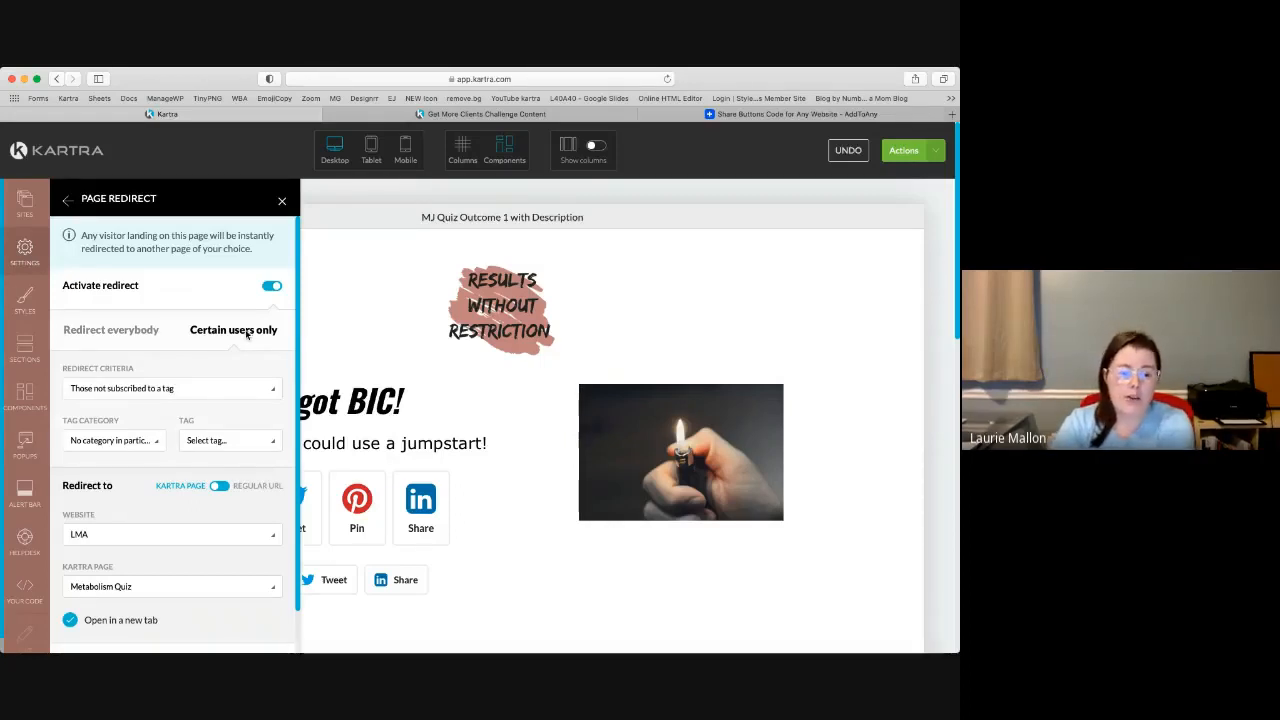
pyautogui.scroll(-1, 138, 480)
pyautogui.click(117, 378)
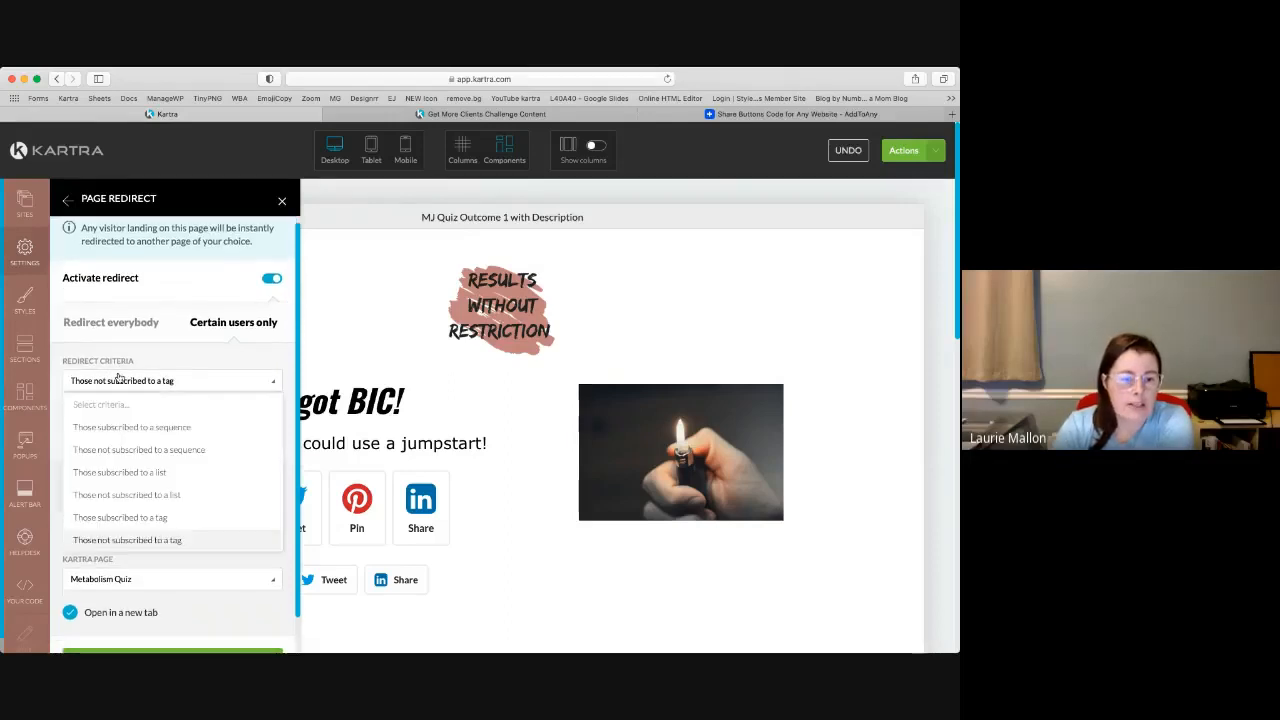
pyautogui.click(150, 540)
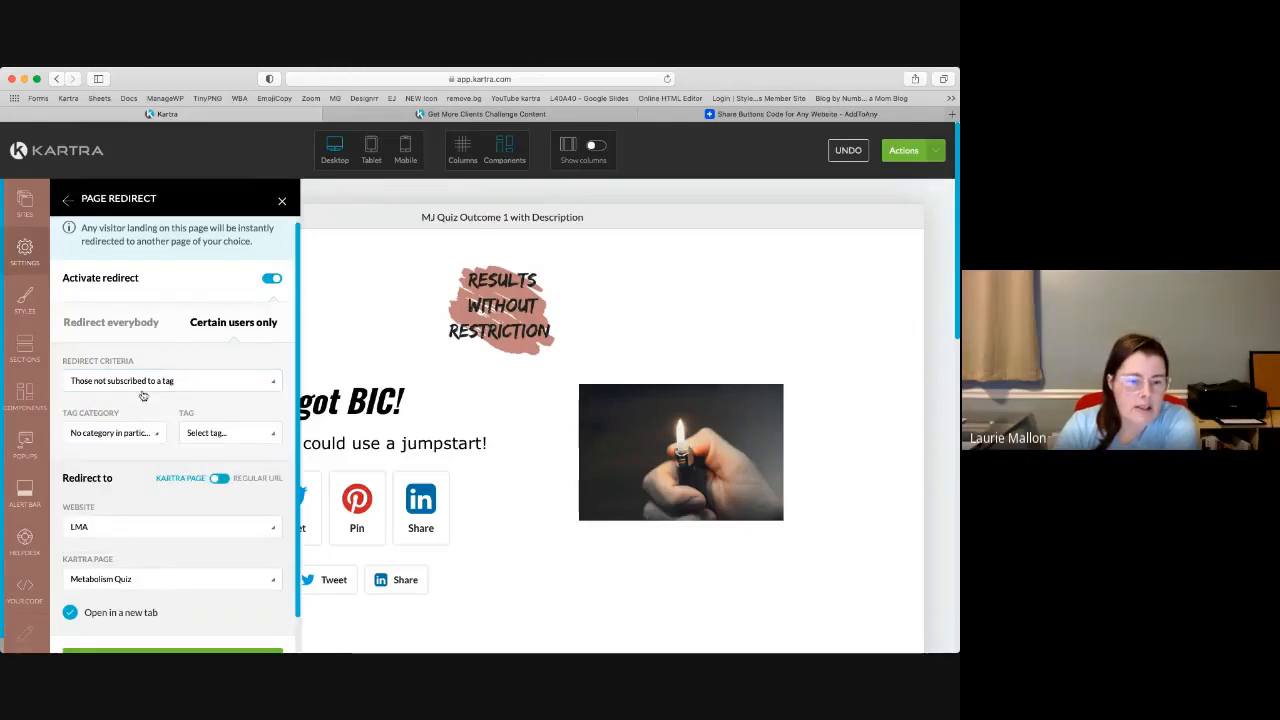
pyautogui.click(123, 438)
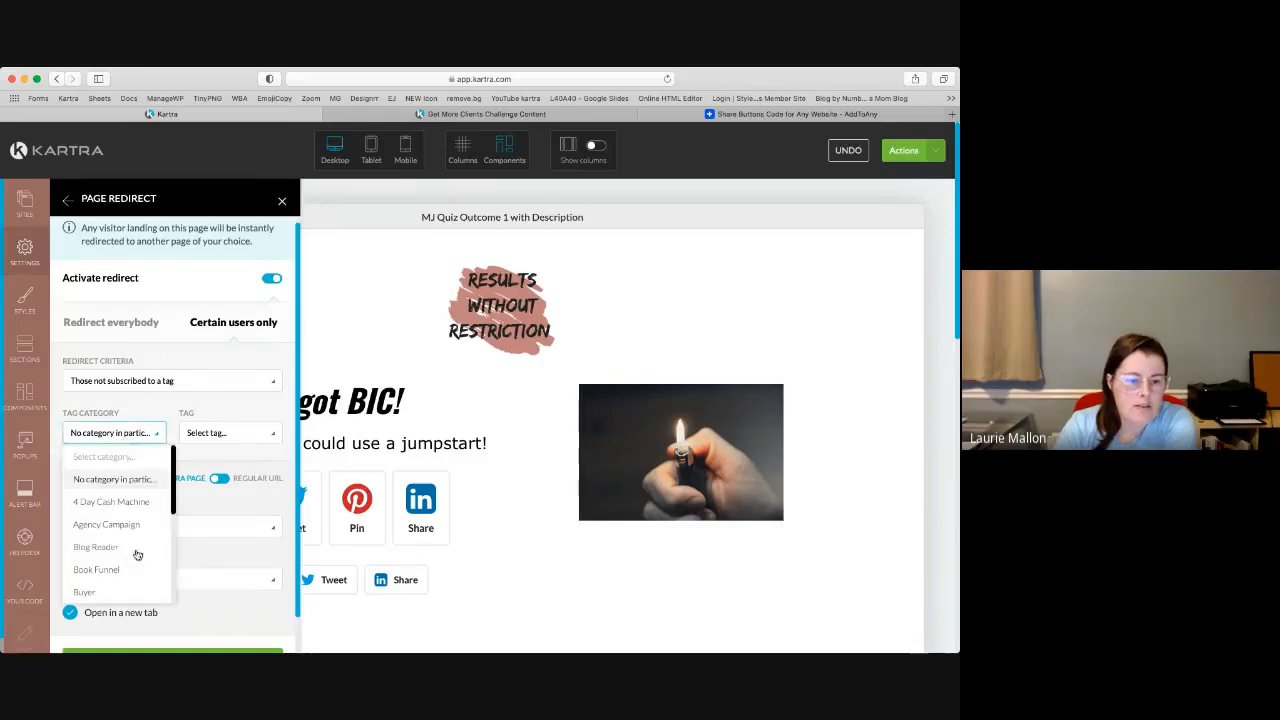
pyautogui.click(110, 482)
pyautogui.click(247, 438)
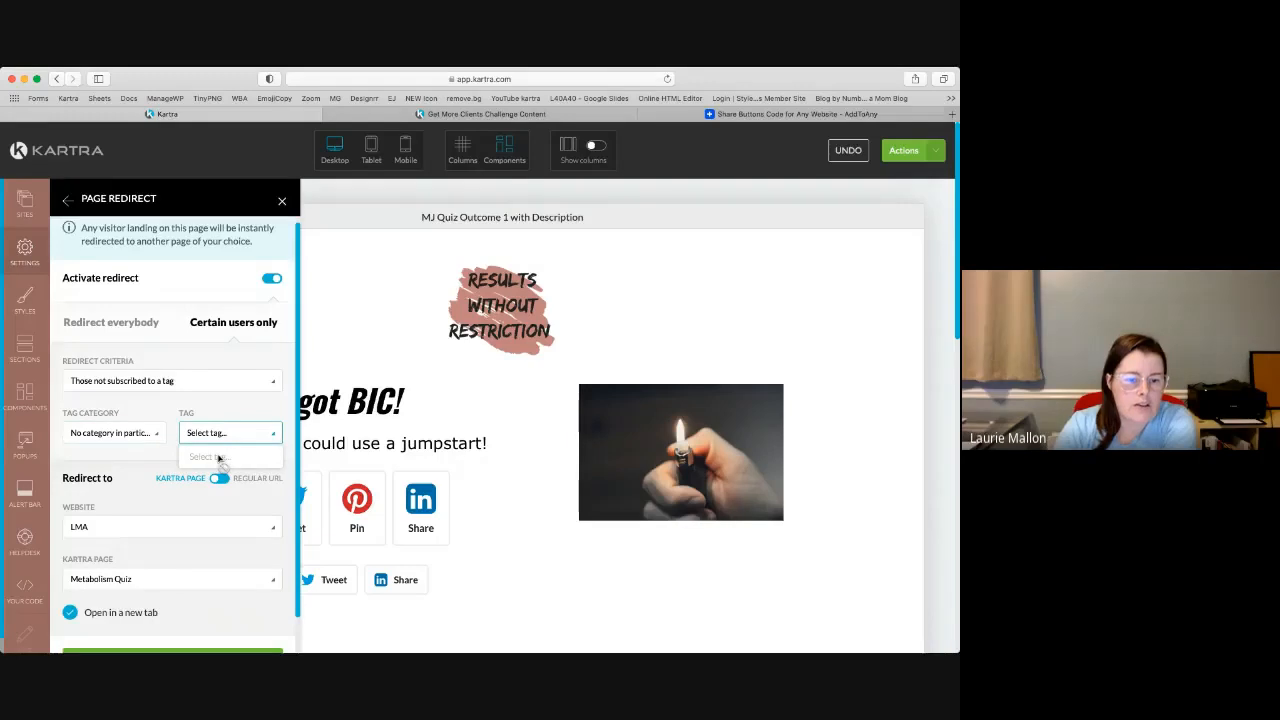
pyautogui.click(74, 435)
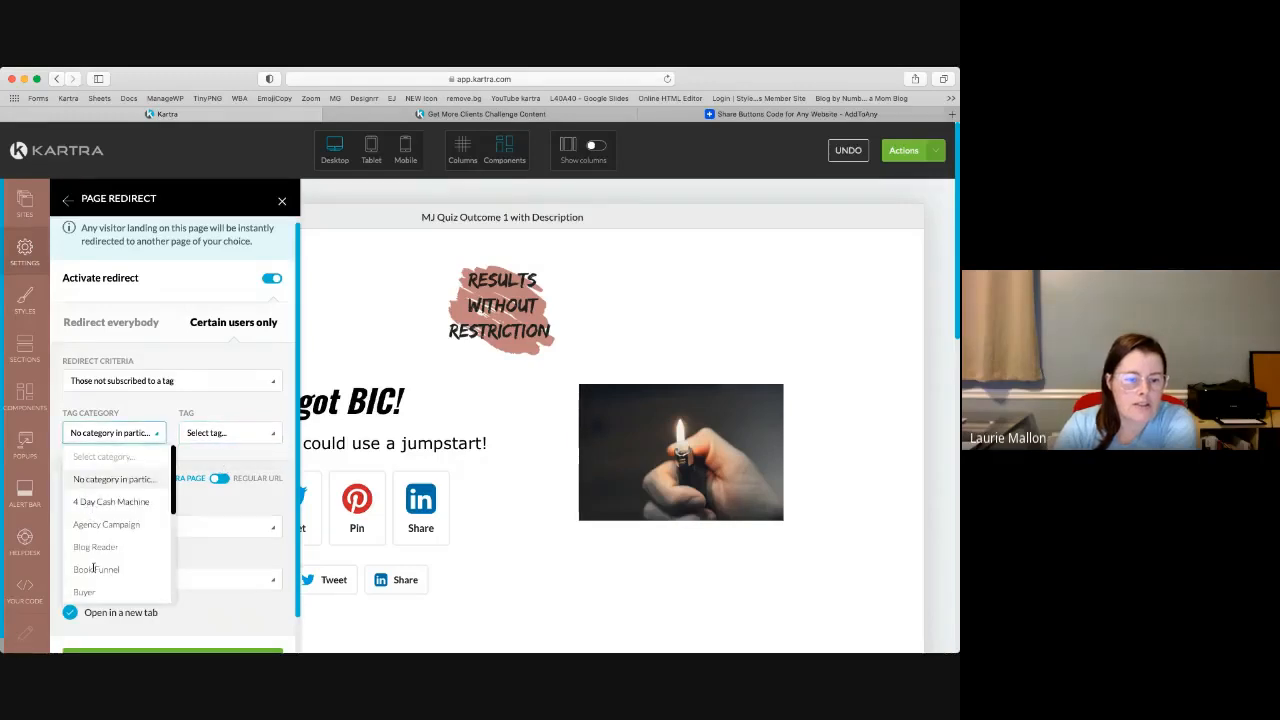
pyautogui.click(106, 482)
# Step: Review the list and tag redirect criteria and the destination page settings, and close the page redirect settings without applying them
pyautogui.click(163, 381)
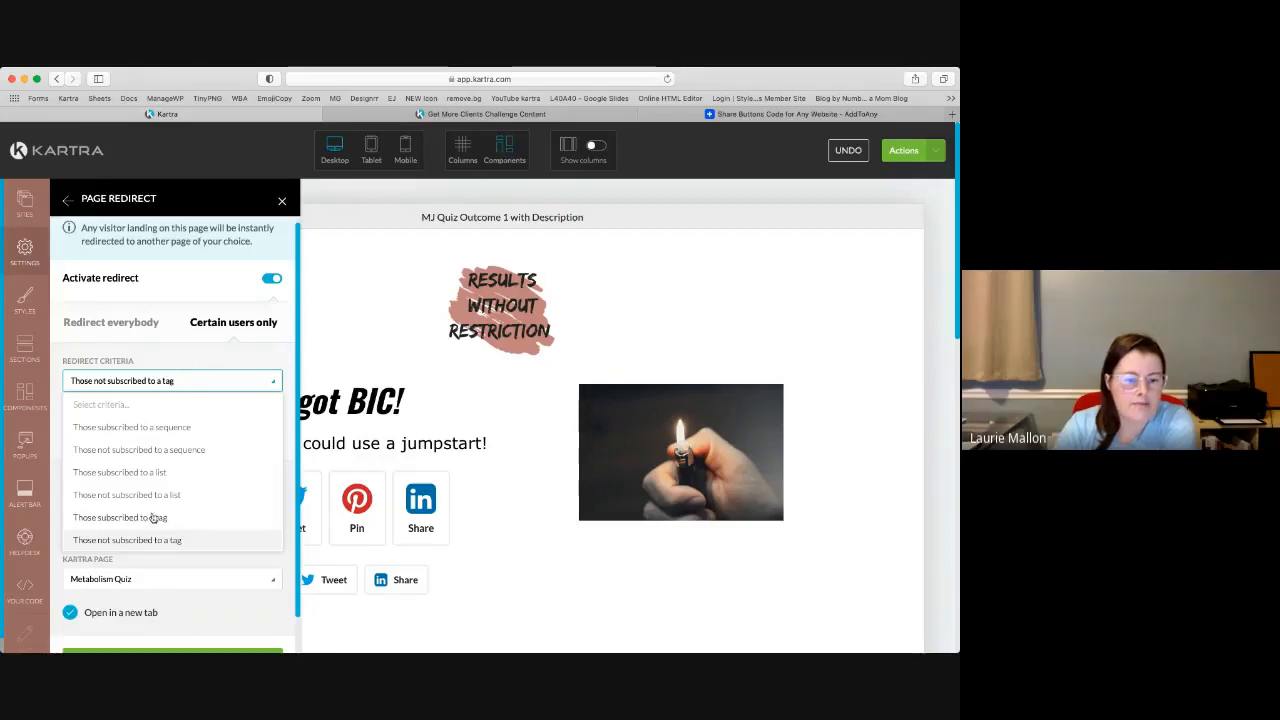
pyautogui.click(172, 348)
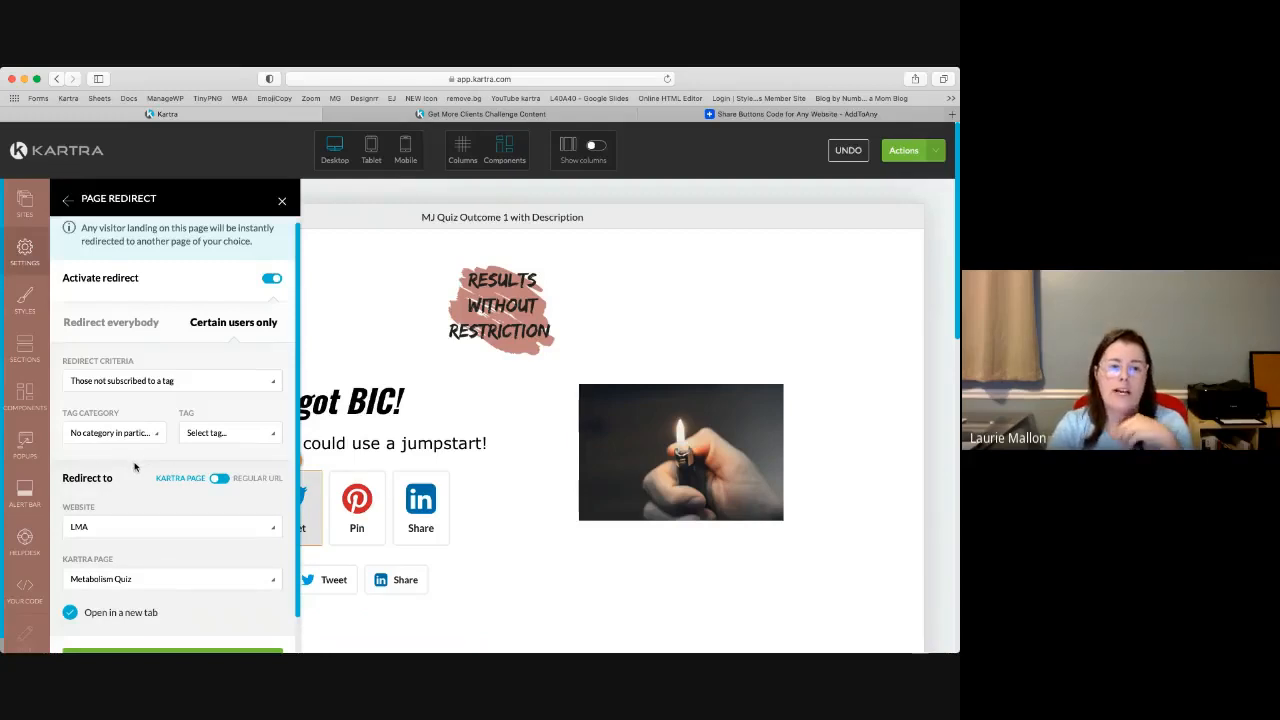
pyautogui.click(136, 382)
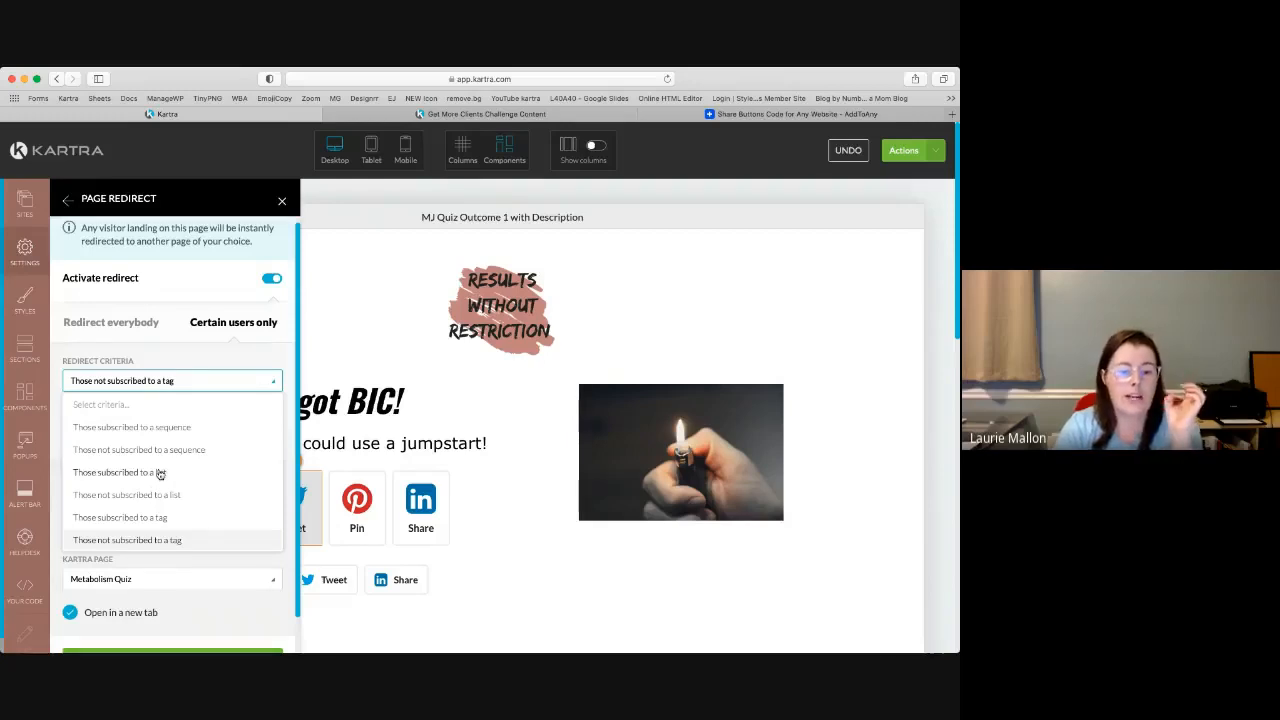
pyautogui.click(228, 352)
pyautogui.scroll(-1, 196, 513)
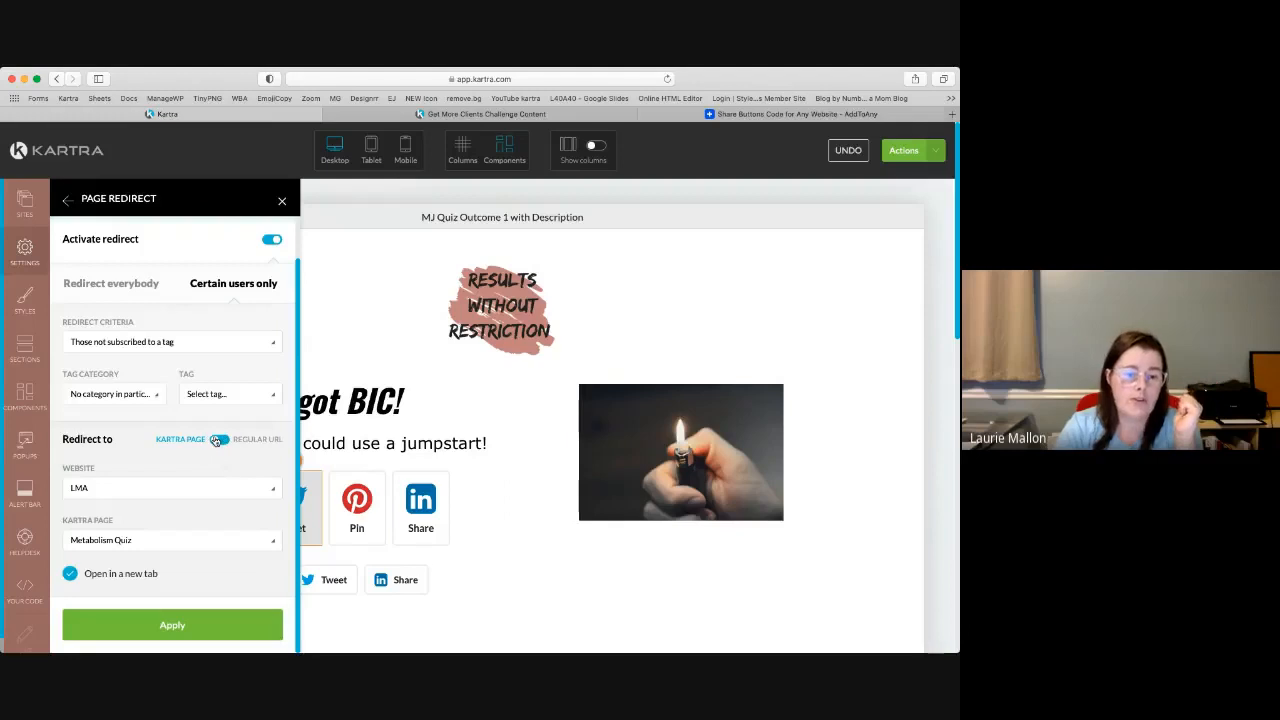
pyautogui.scroll(-2, 197, 463)
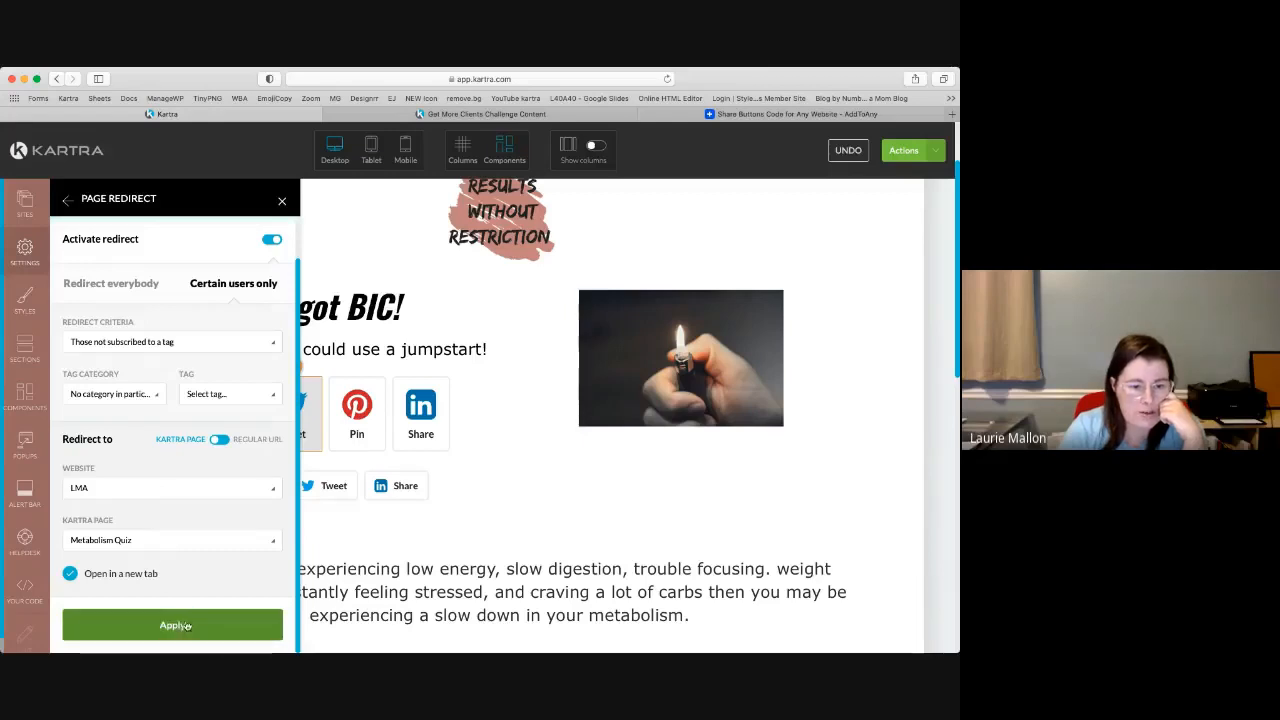
pyautogui.click(283, 203)
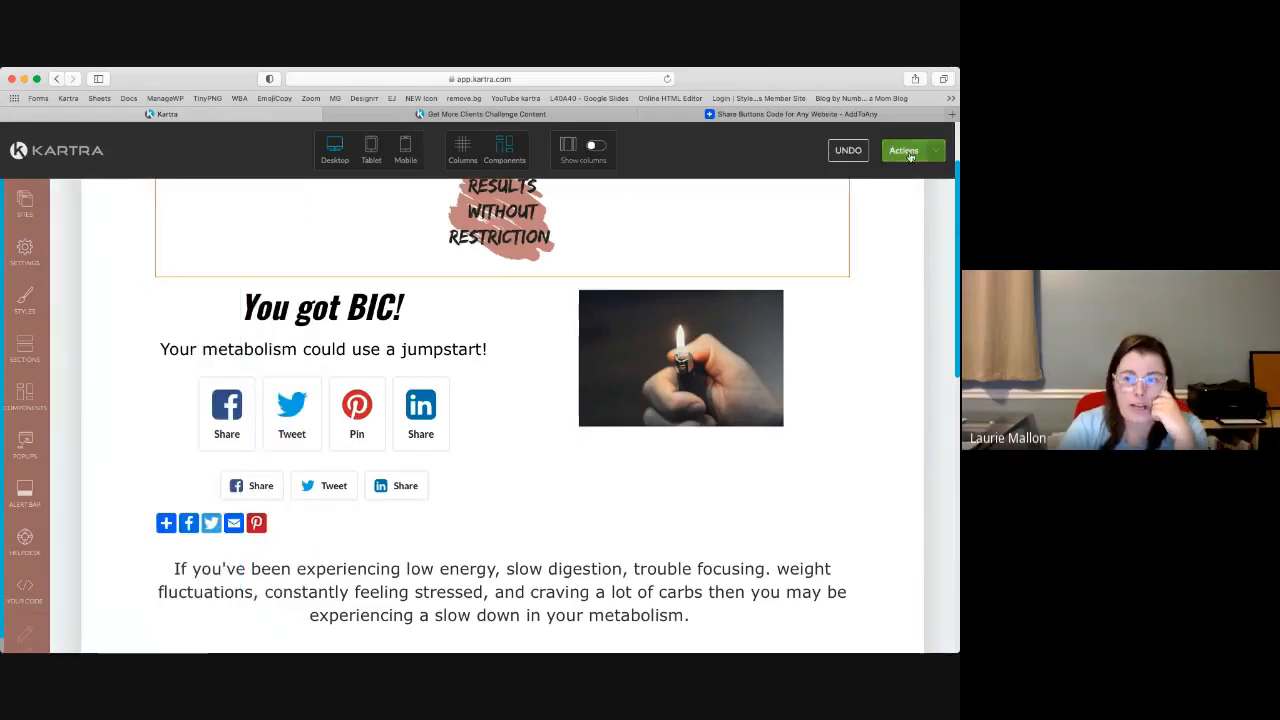
# Step: Look over the rest of the outcome page down to the guide download button and return to the dashboard's page list
pyautogui.scroll(-8, 470, 525)
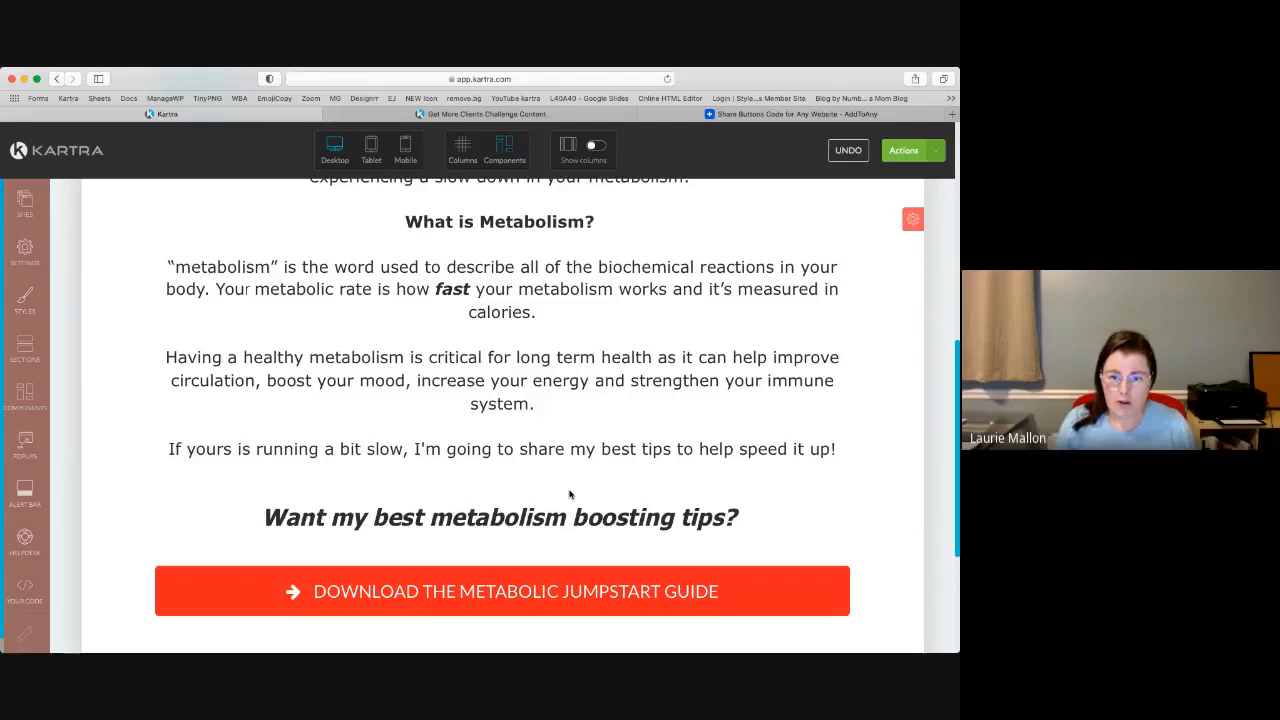
pyautogui.click(903, 150)
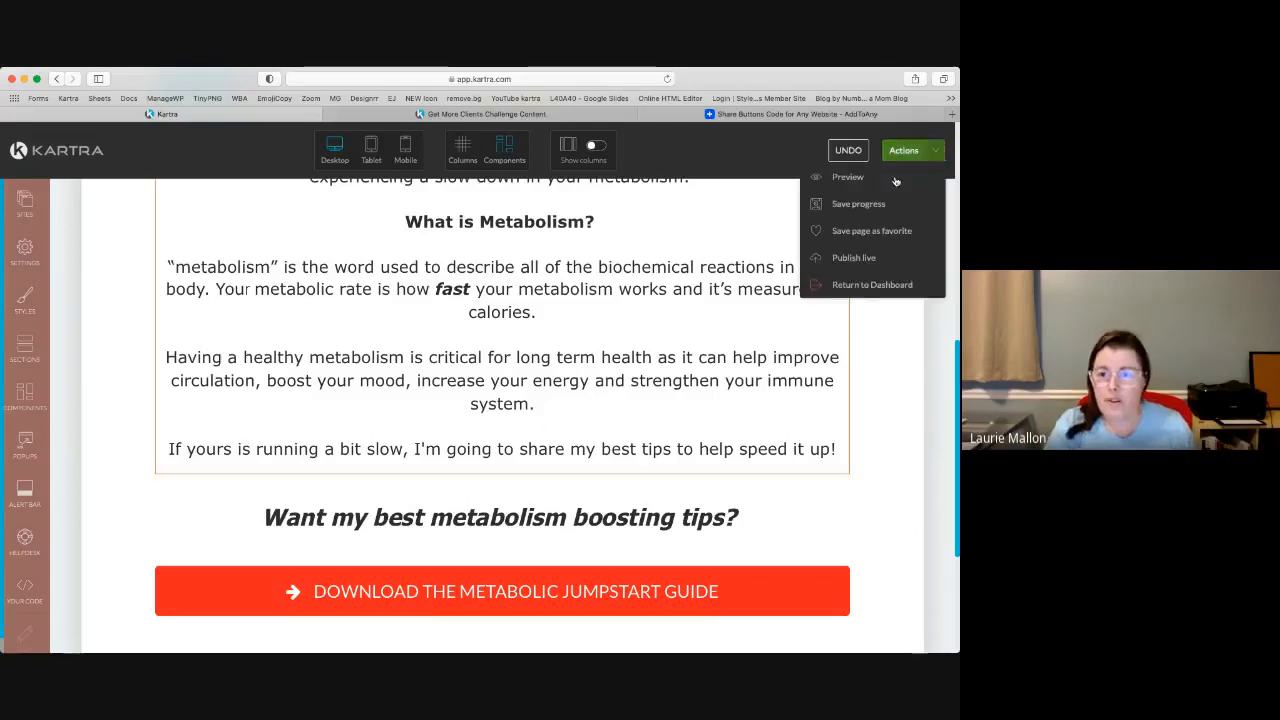
pyautogui.click(866, 286)
pyautogui.click(593, 173)
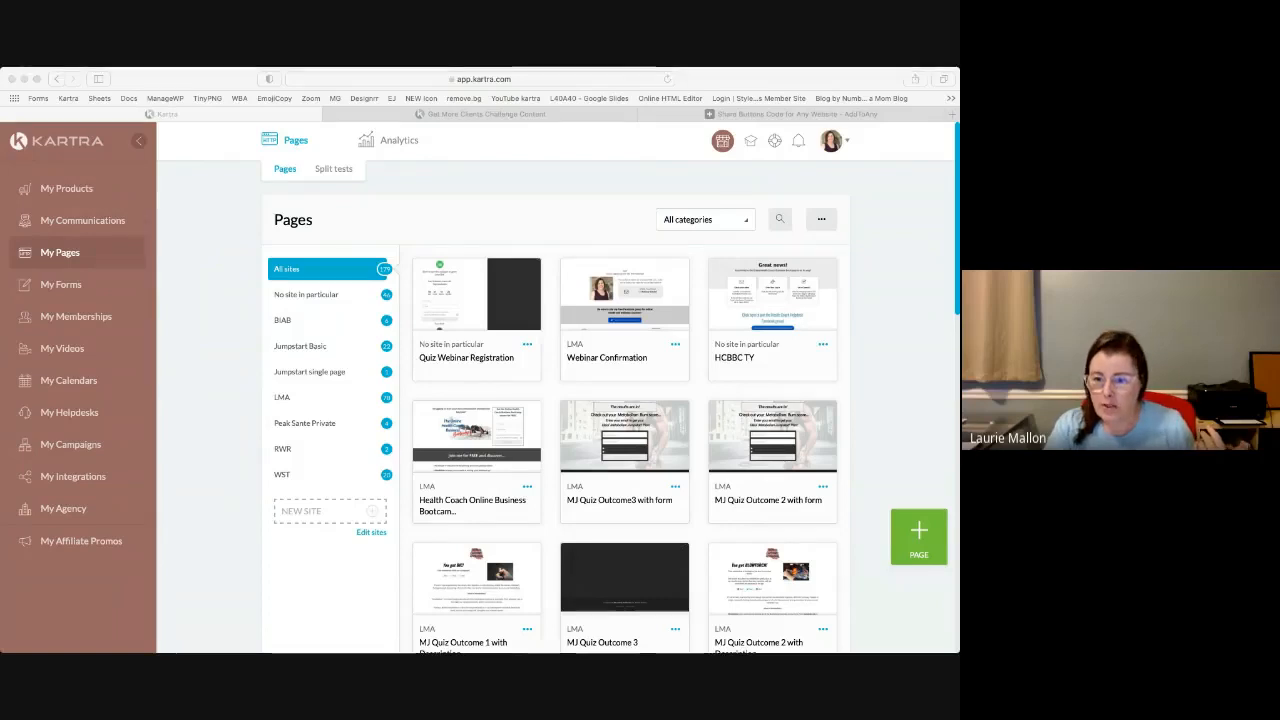
pyautogui.click(957, 342)
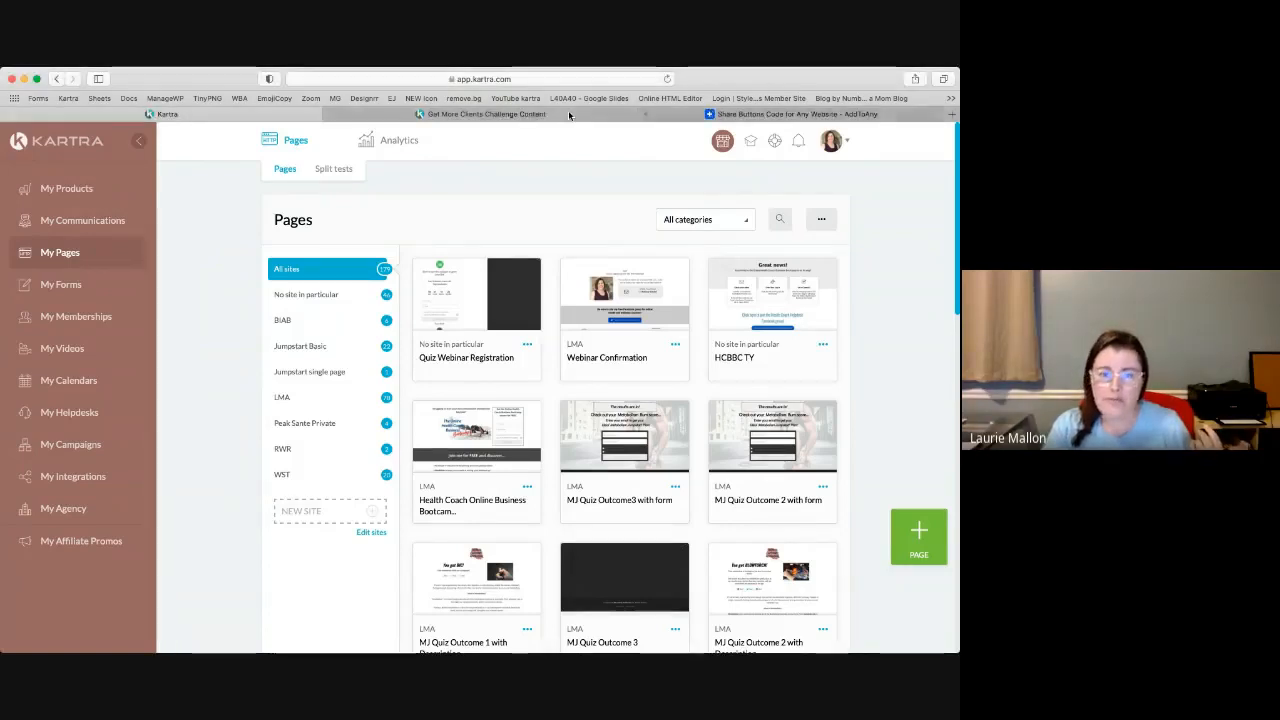